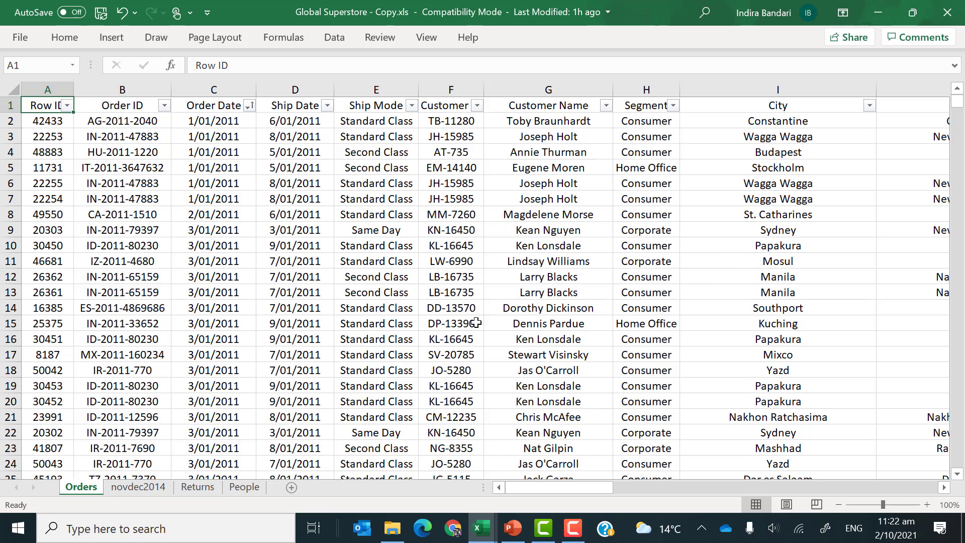
Look over the People sheet and return to the Orders sheet.
{"action": "left_click", "coordinate": [250, 489]}
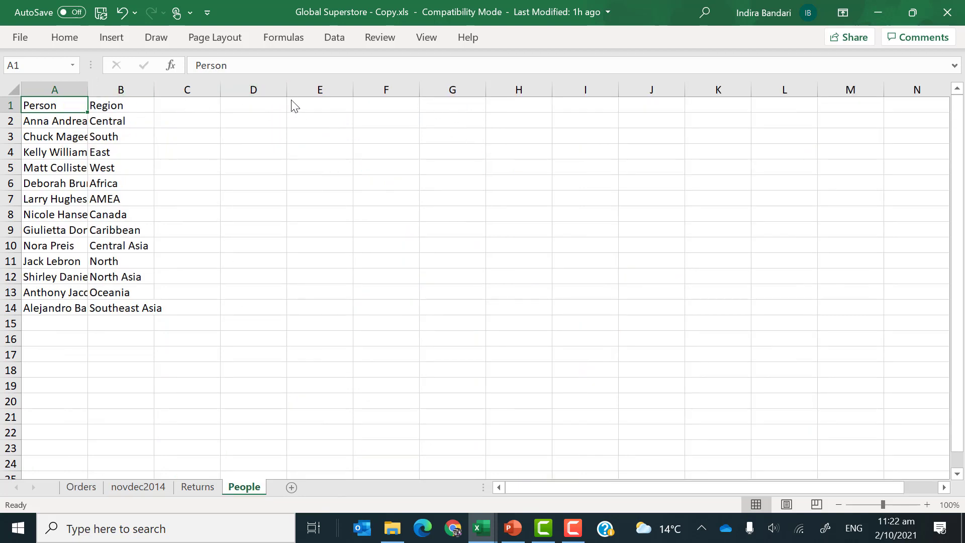
{"action": "key", "text": "F9"}
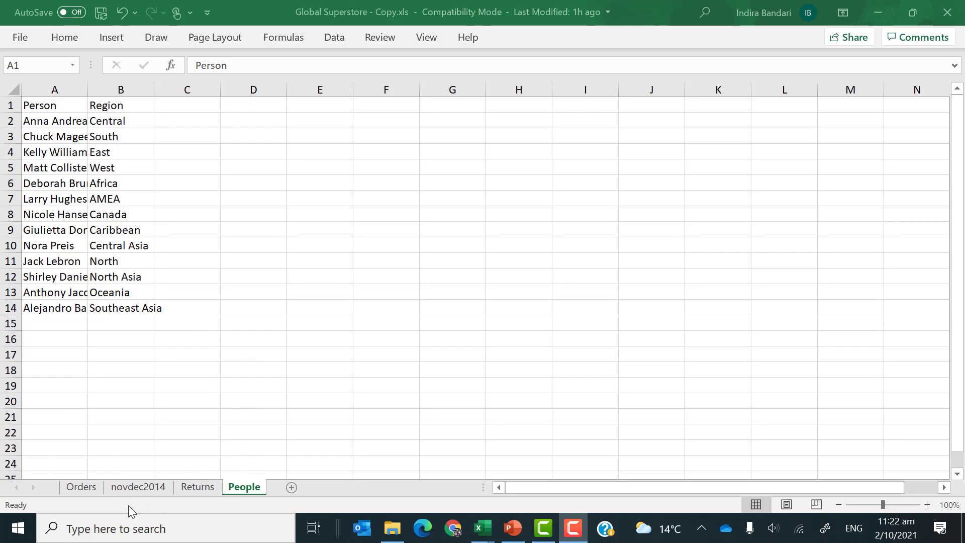
{"action": "left_click", "coordinate": [81, 487]}
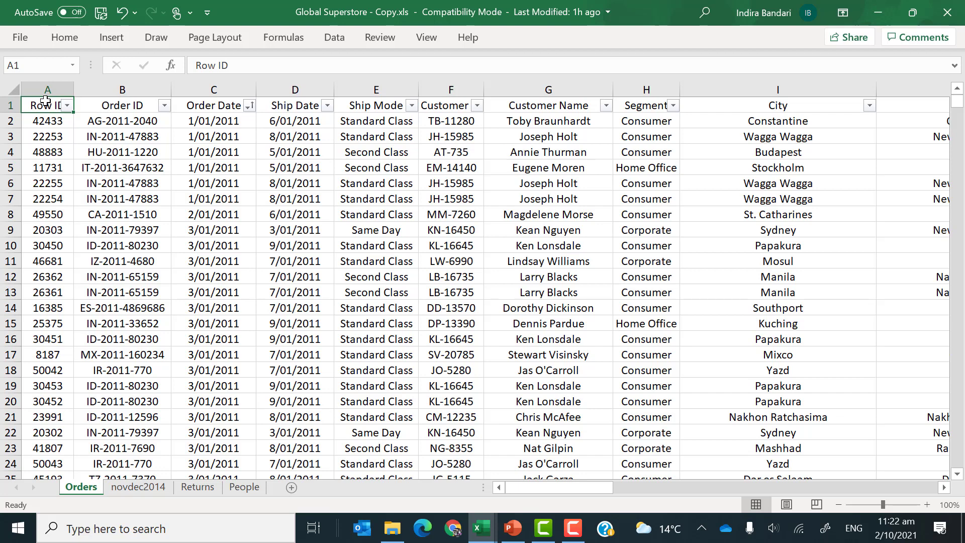
Convert the Orders data range A1:X46991 into a table with headers.
{"action": "key", "text": "ctrl+shift+Right"}
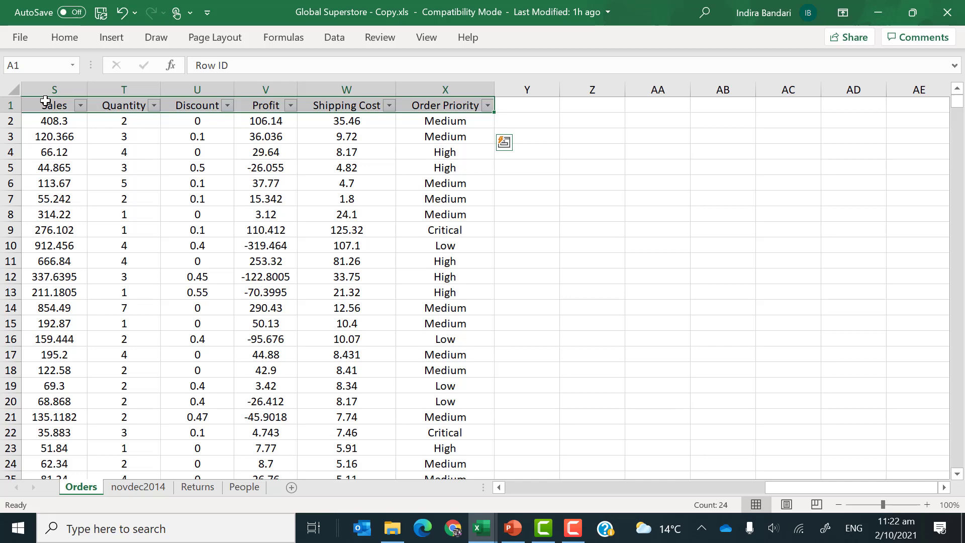
{"action": "key", "text": "ctrl+shift+Down"}
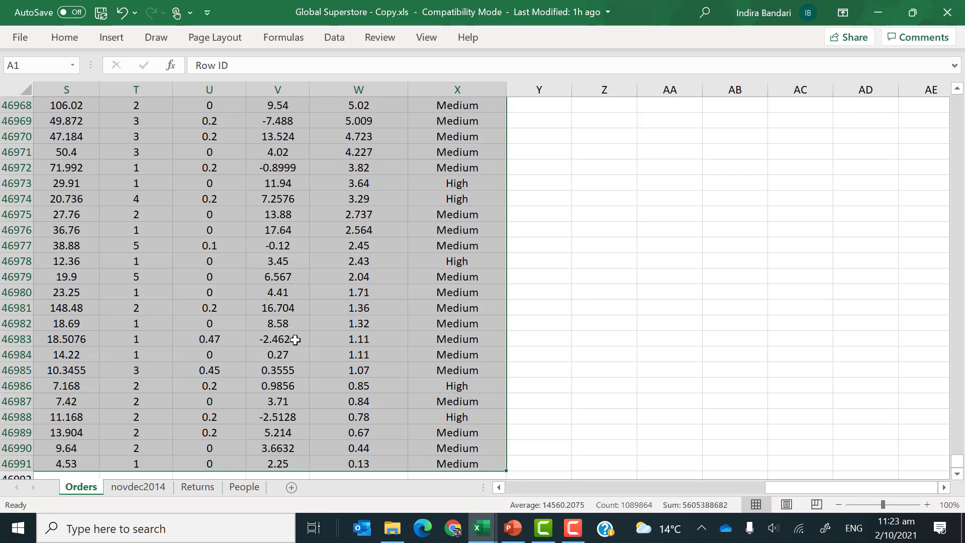
{"action": "left_click", "coordinate": [113, 40]}
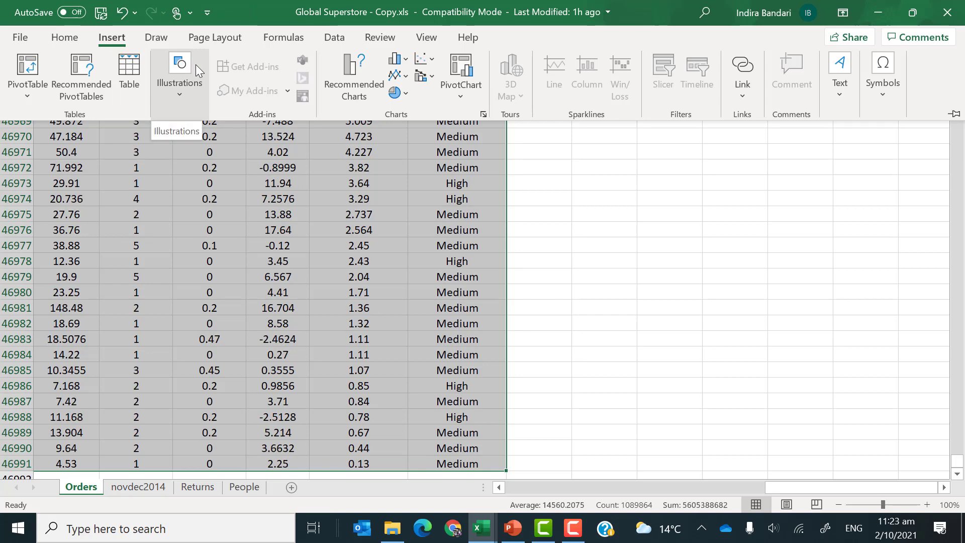
{"action": "key", "text": "ctrl+t"}
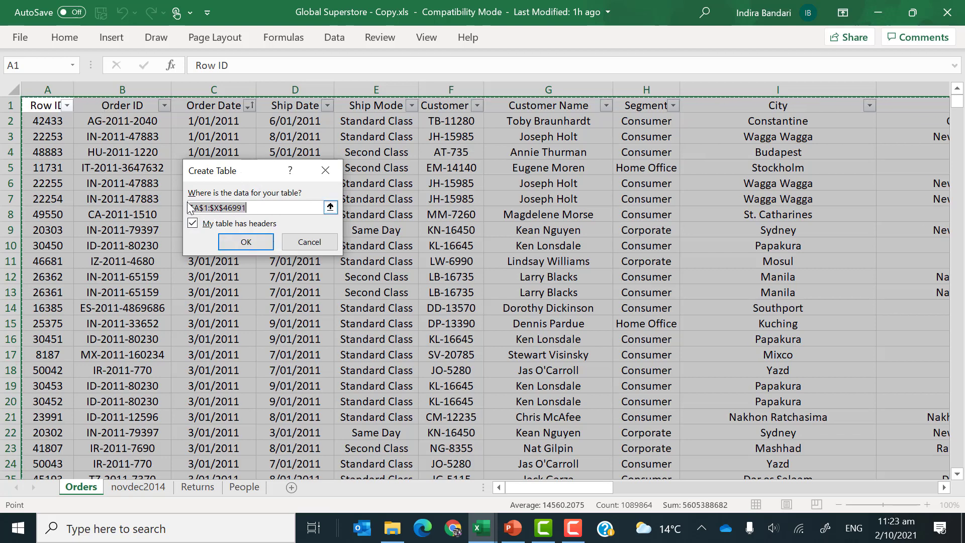
{"action": "left_click", "coordinate": [247, 243]}
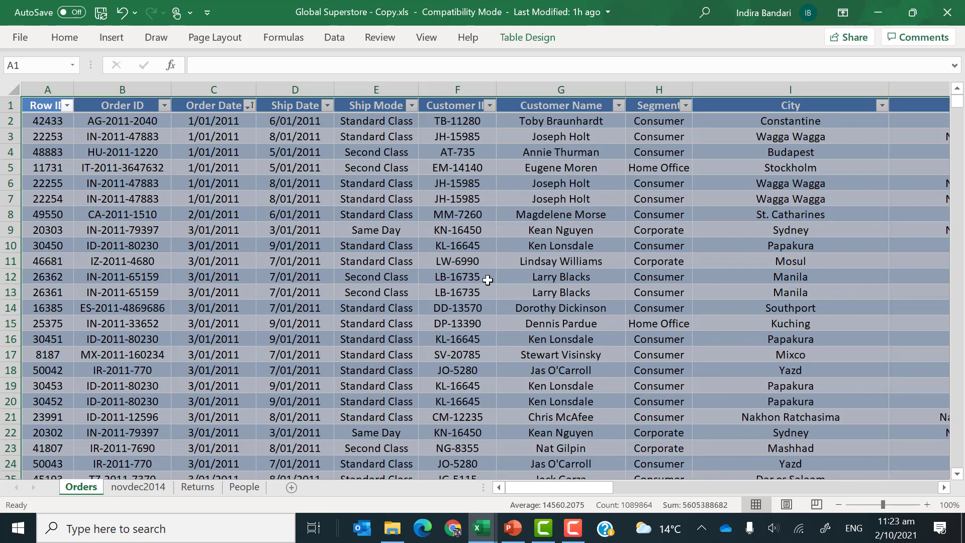
Name the new table Orders.
{"action": "left_click", "coordinate": [526, 38]}
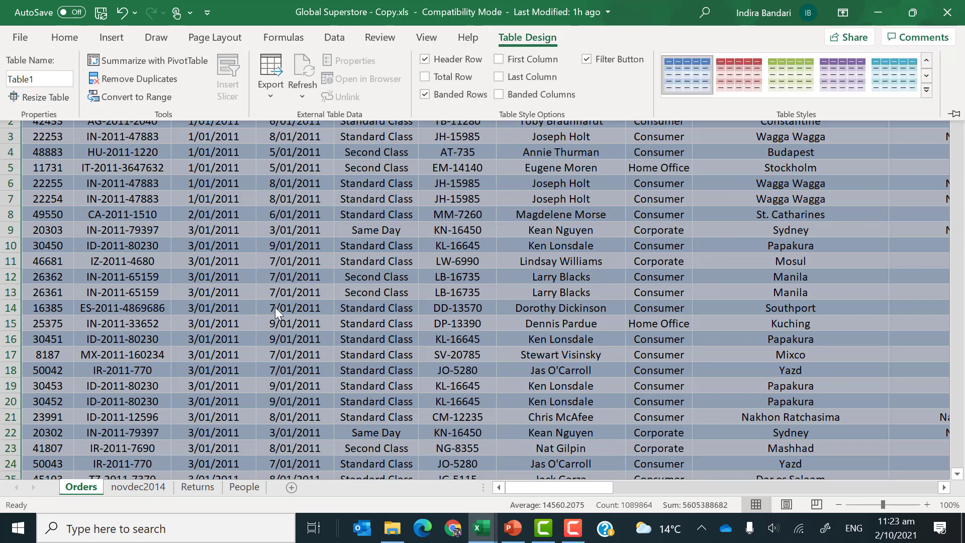
{"action": "left_click", "coordinate": [48, 77]}
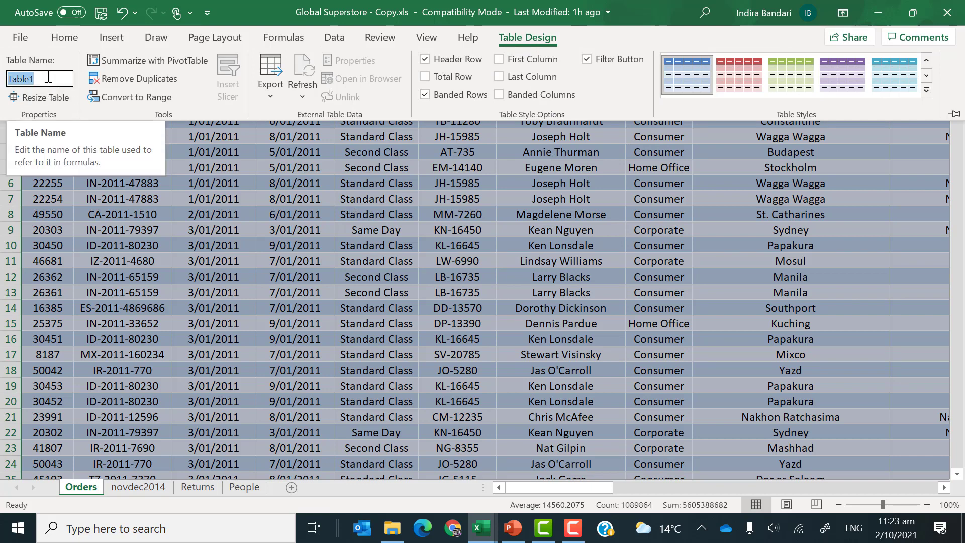
{"action": "type", "text": "Order"}
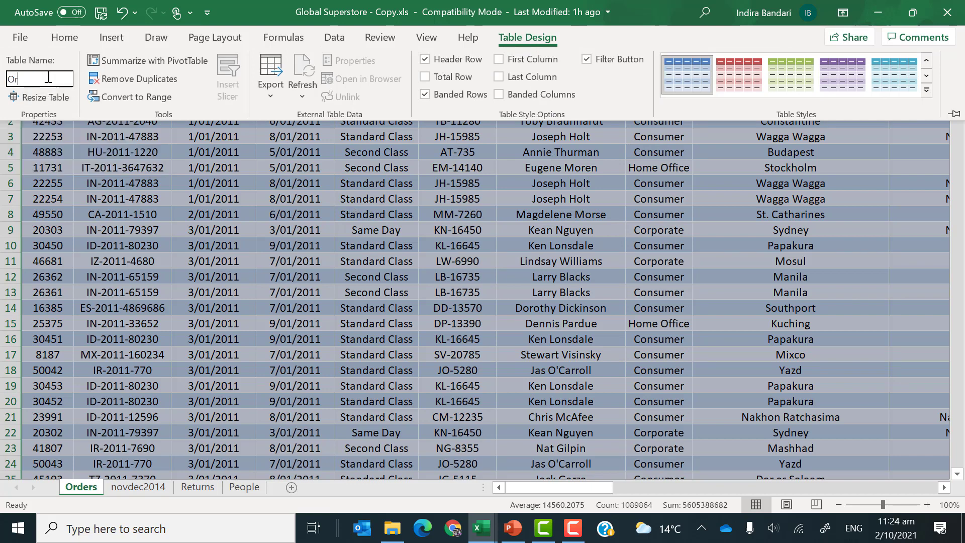
{"action": "type", "text": "s"}
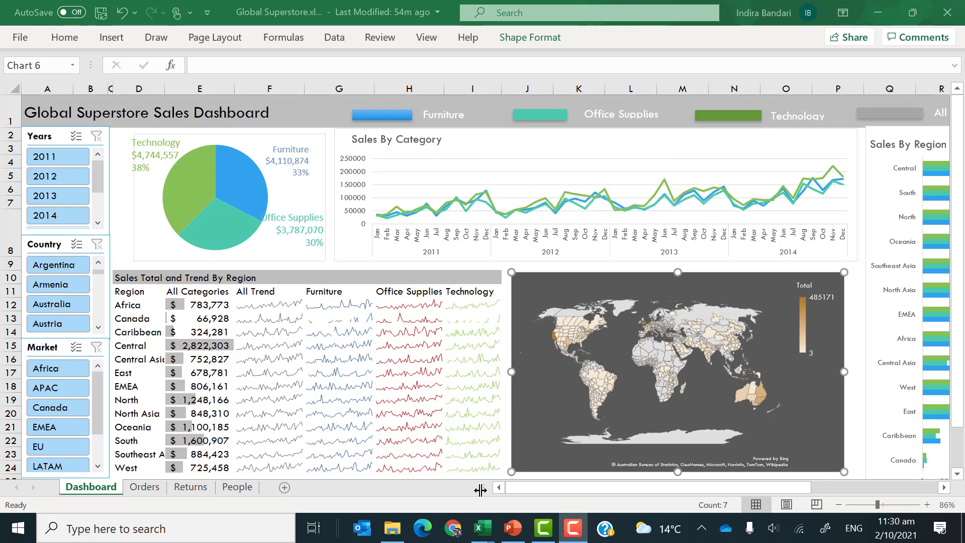
Switch to the Global Superstore - Copy.xls workbook and insert a PivotTable based on the Orders table in a new worksheet.
{"action": "mouse_move", "coordinate": [482, 526]}
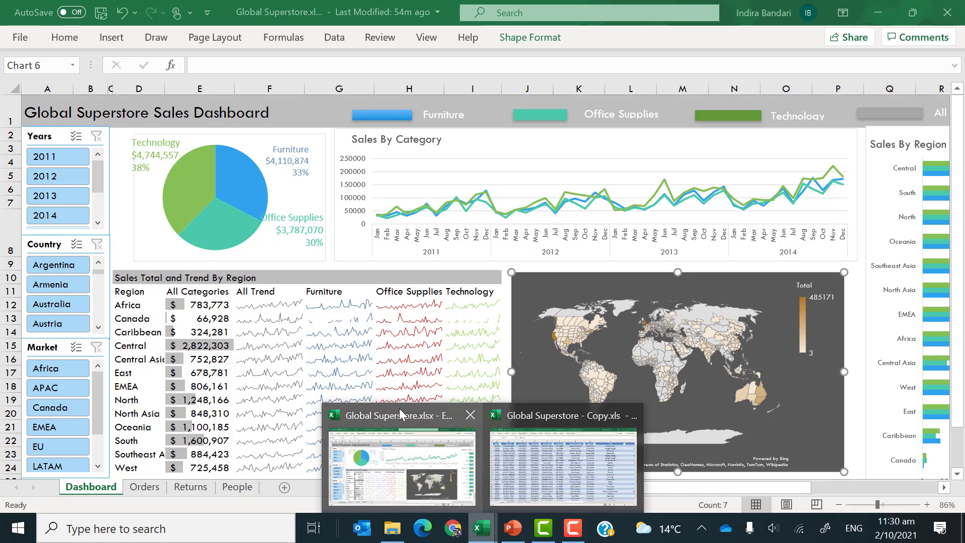
{"action": "left_click", "coordinate": [528, 414]}
{"action": "key", "text": "ctrl+a"}
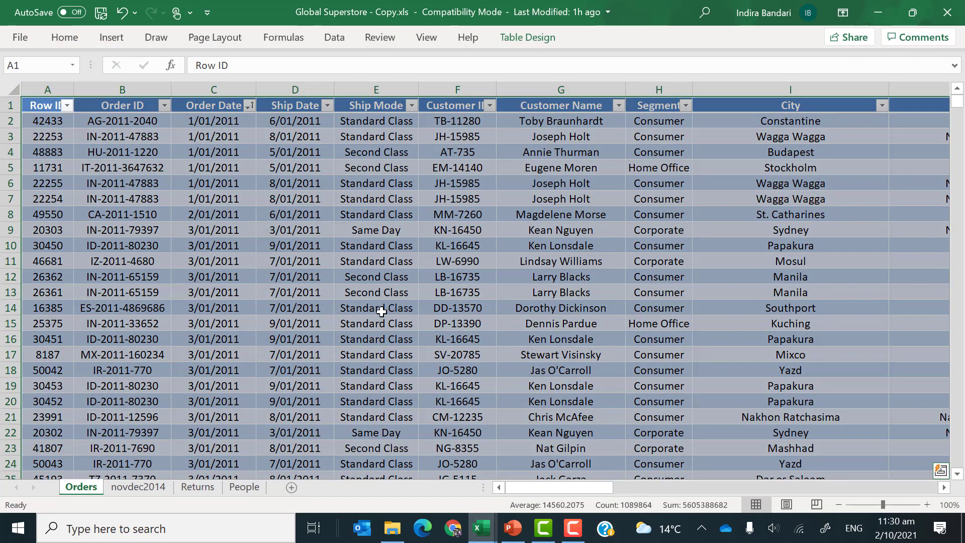
{"action": "left_click", "coordinate": [344, 258]}
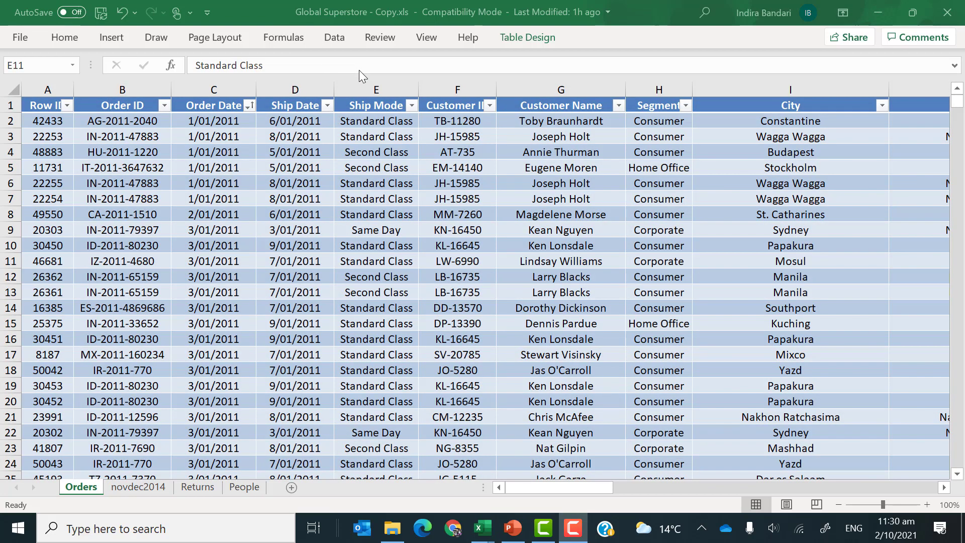
{"action": "left_click", "coordinate": [120, 39]}
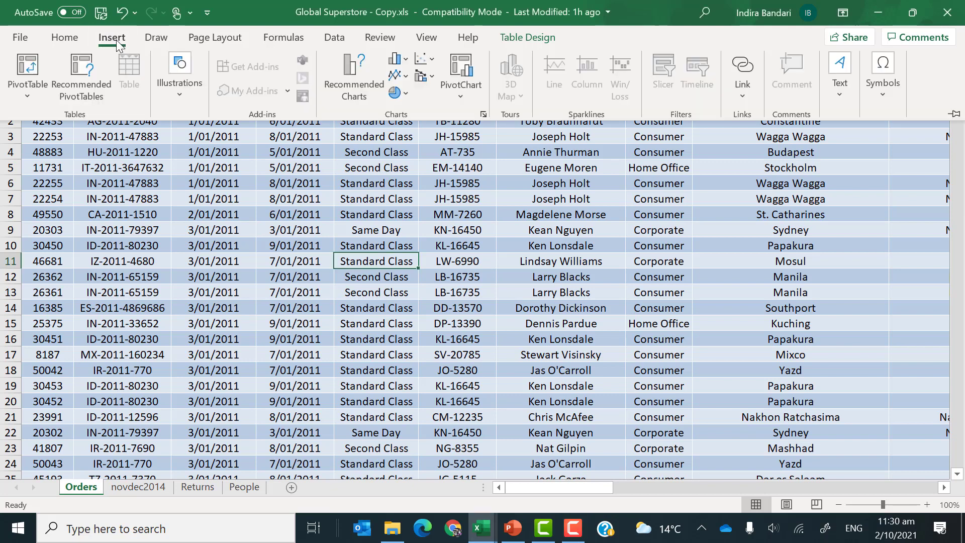
{"action": "left_click", "coordinate": [28, 94]}
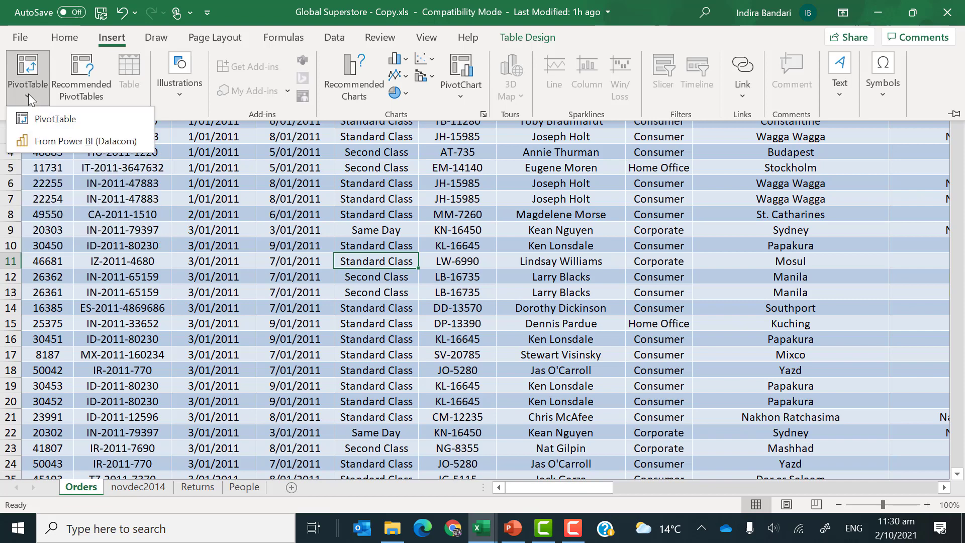
{"action": "left_click", "coordinate": [56, 121]}
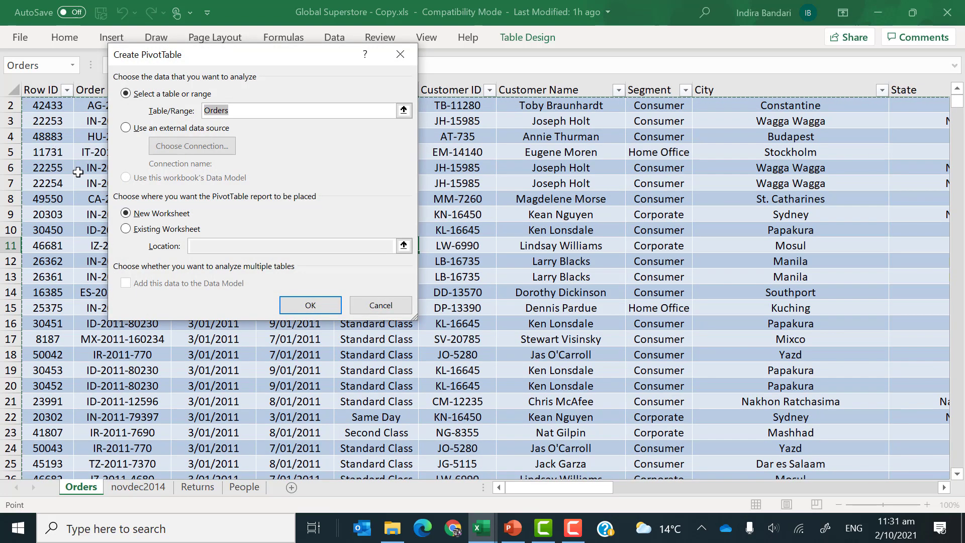
{"action": "left_click", "coordinate": [432, 113]}
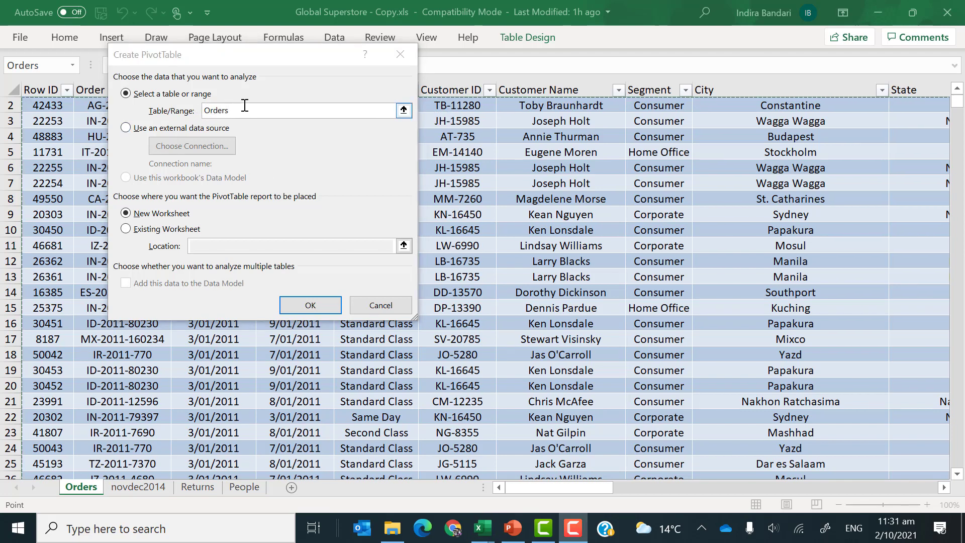
{"action": "left_click", "coordinate": [319, 309]}
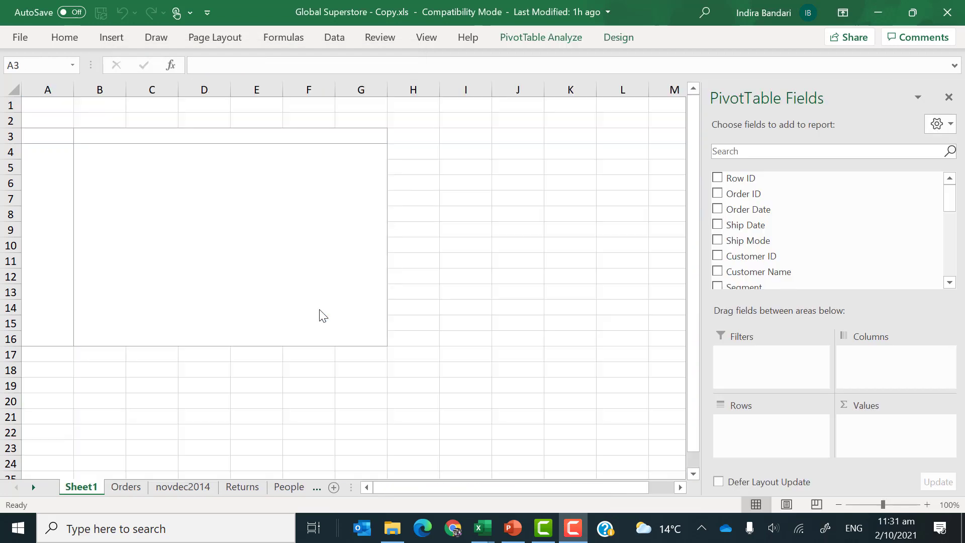
Rename the new PivotTable worksheet as Category Pivot.
{"action": "double_click", "coordinate": [84, 487]}
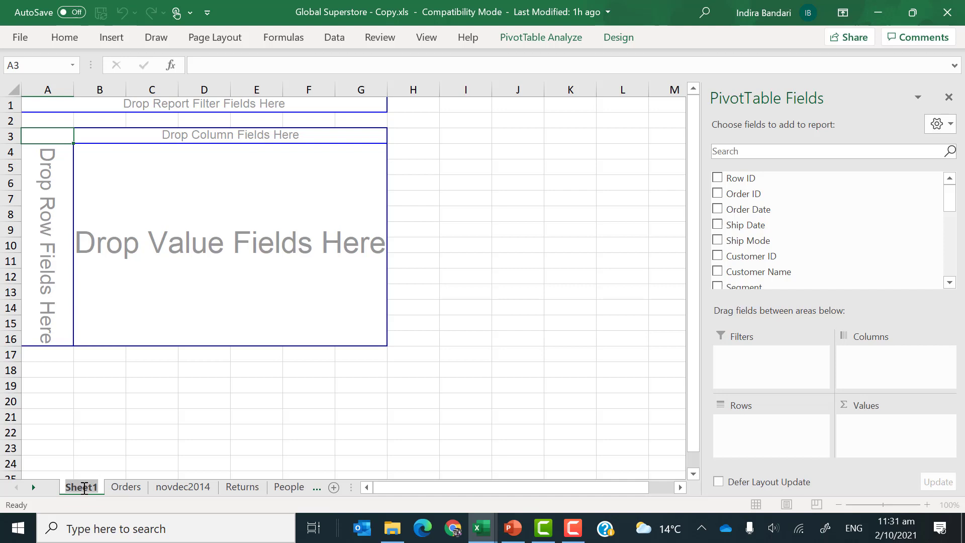
{"action": "type", "text": "Cate"}
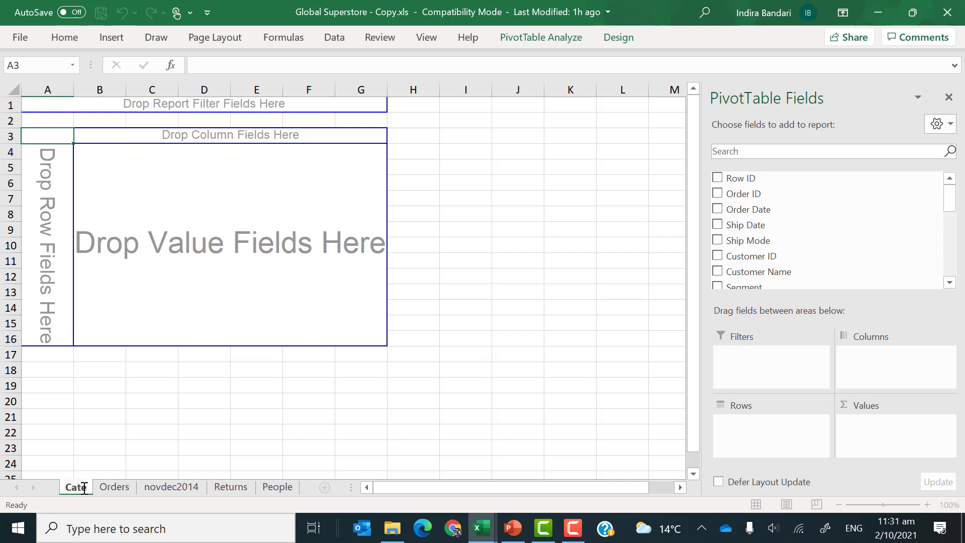
{"action": "type", "text": "gory Pio"}
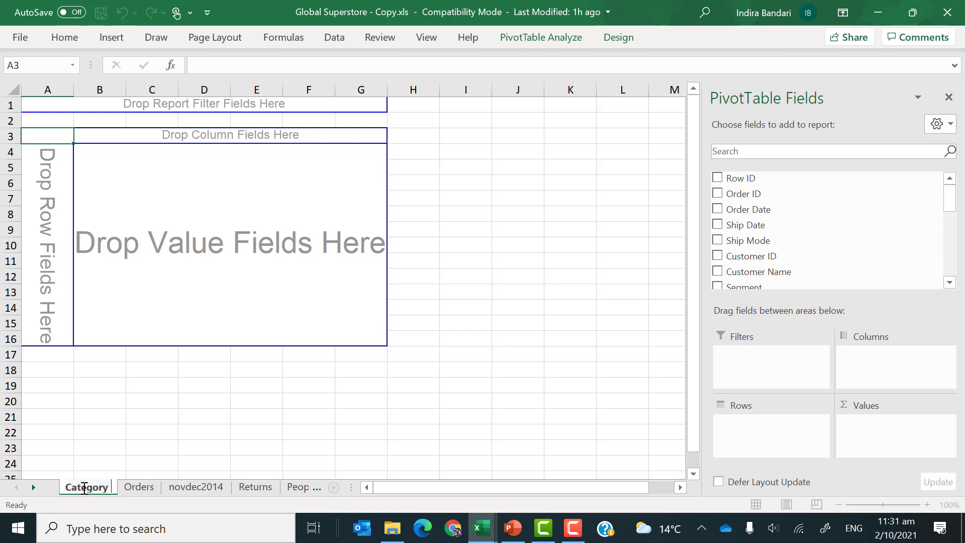
{"action": "key", "text": "BackSpace"}
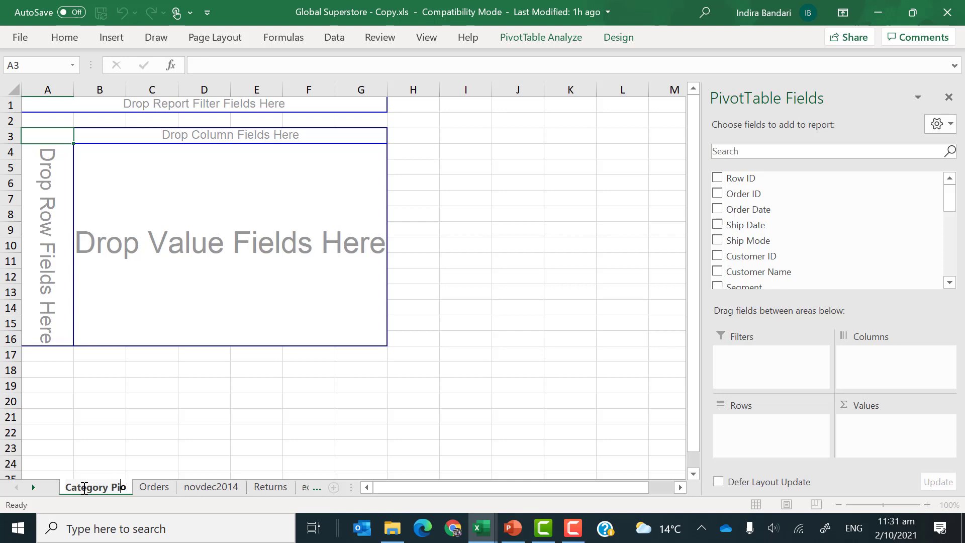
{"action": "type", "text": "vot"}
{"action": "key", "text": "Return"}
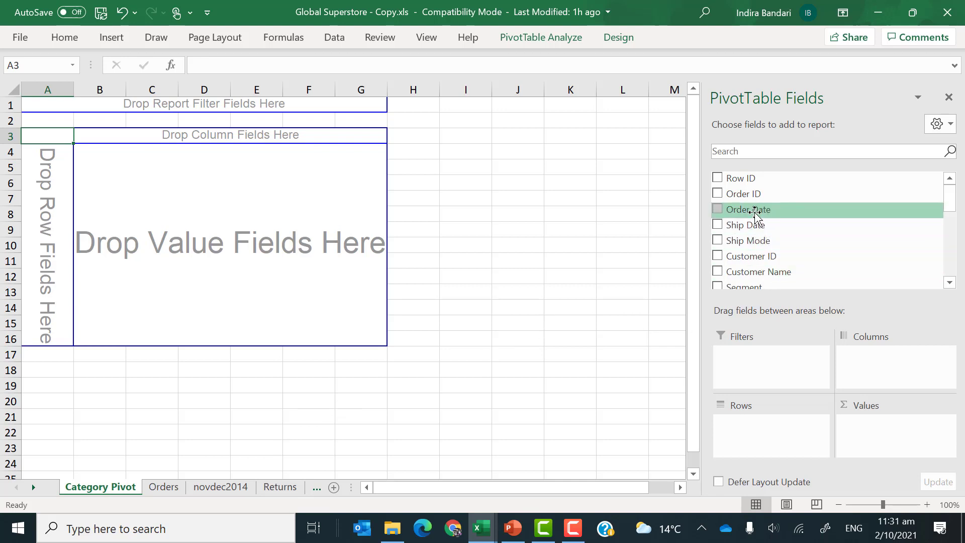
Add the Order Date field to the PivotTable's rows.
{"action": "left_click_drag", "start_coordinate": [755, 213], "coordinate": [764, 425]}
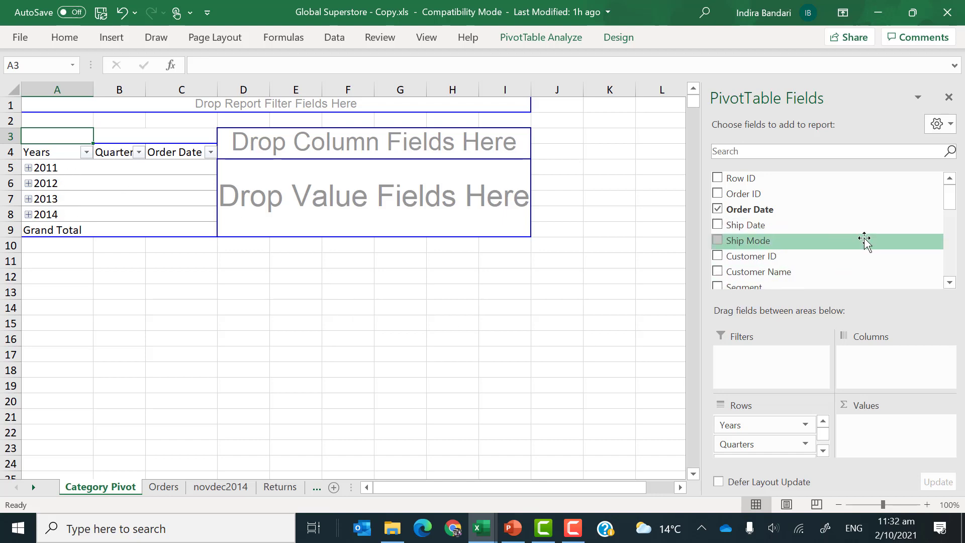
Try Category as the outermost row field of the PivotTable and remove it again.
{"action": "left_click_drag", "start_coordinate": [957, 200], "coordinate": [954, 233]}
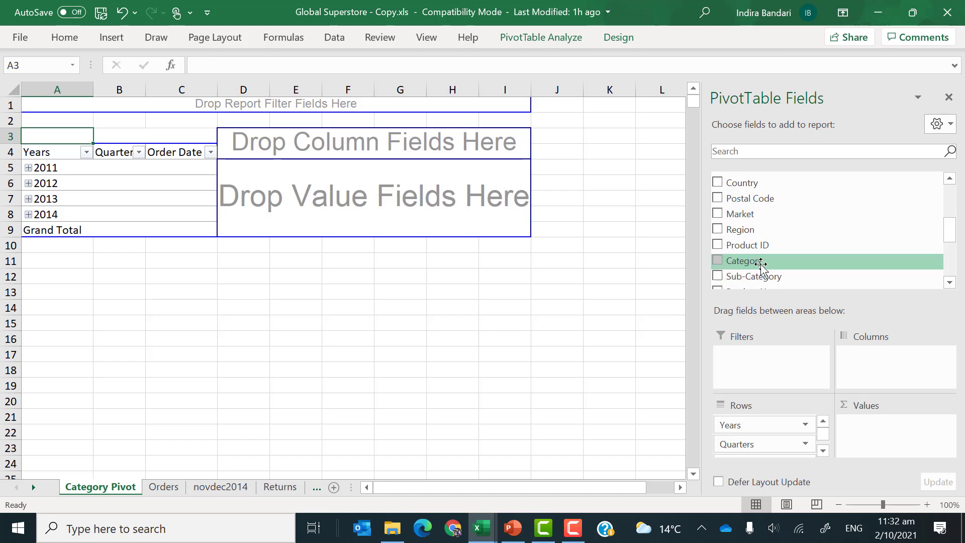
{"action": "left_click_drag", "start_coordinate": [760, 264], "coordinate": [754, 424]}
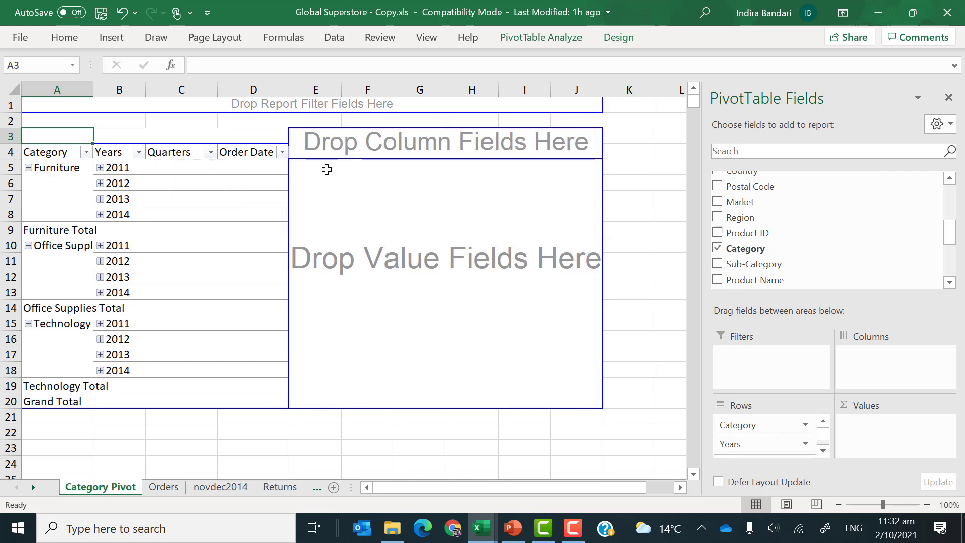
{"action": "left_click_drag", "start_coordinate": [774, 424], "coordinate": [787, 274]}
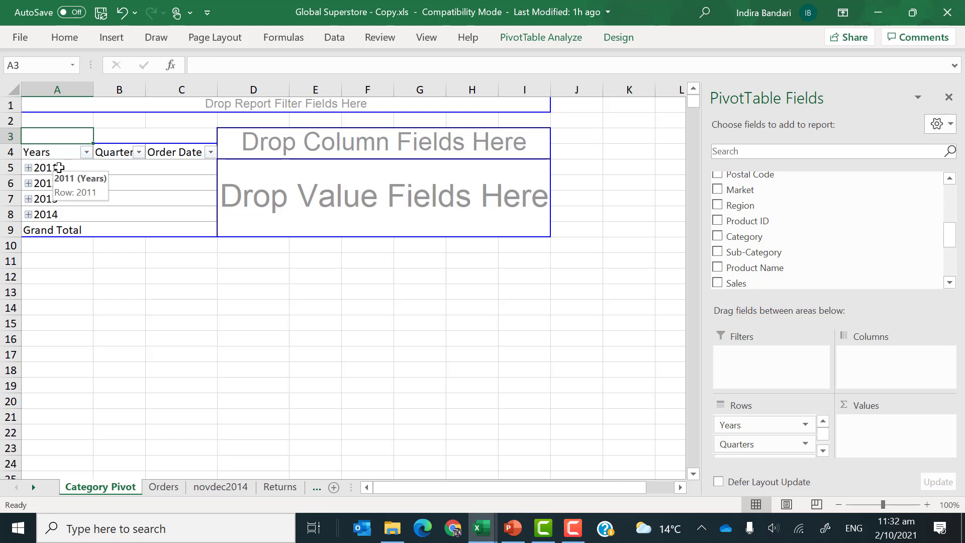
Ungroup the order dates in the PivotTable rows and regroup them by Months and Years.
{"action": "right_click", "coordinate": [58, 167]}
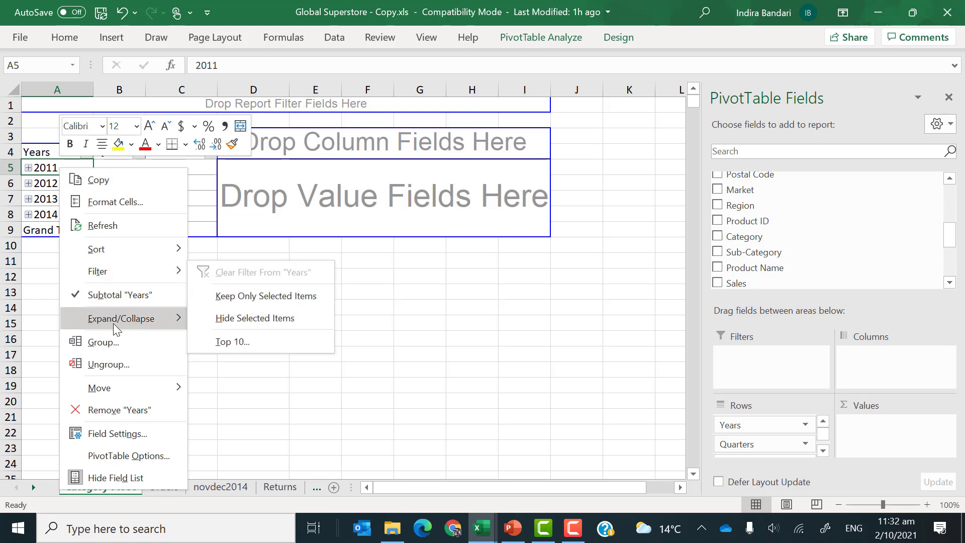
{"action": "left_click", "coordinate": [119, 365]}
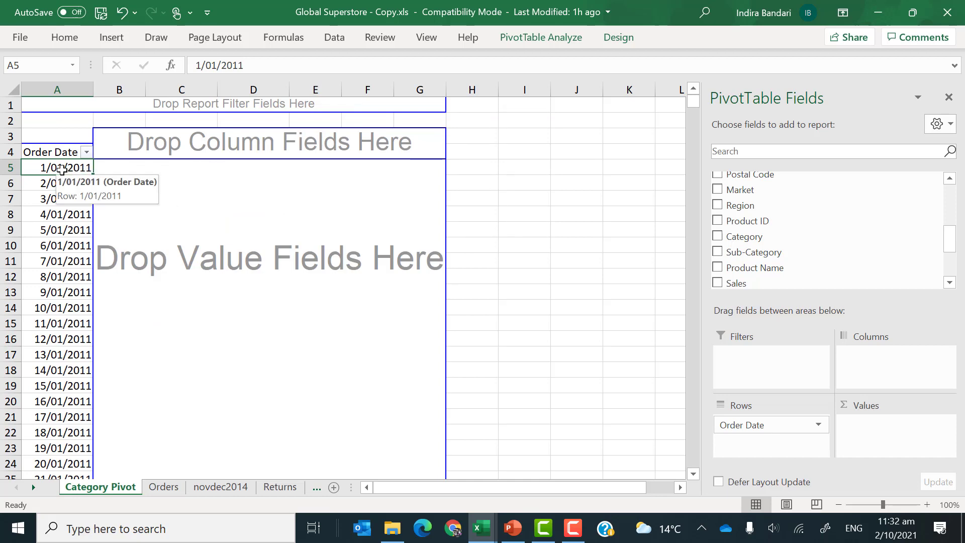
{"action": "left_click", "coordinate": [50, 231]}
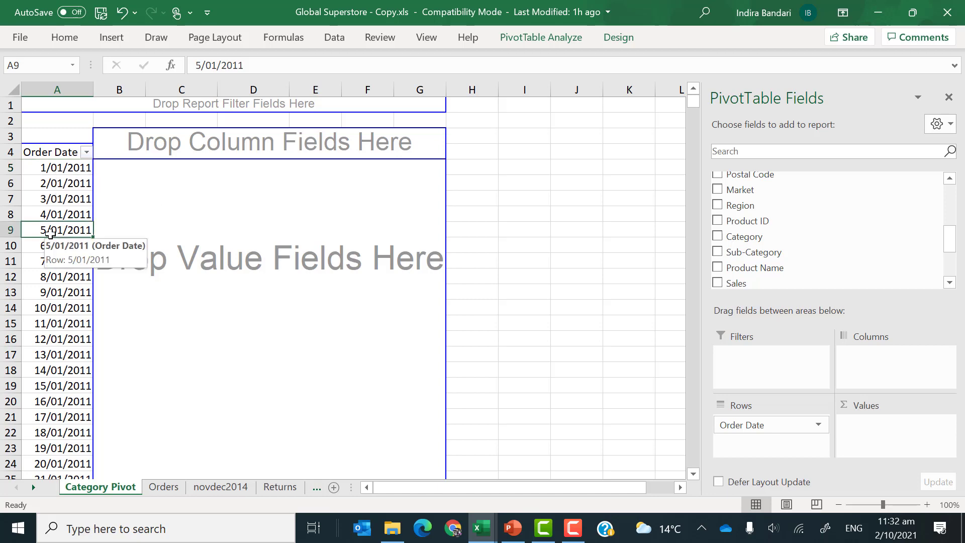
{"action": "right_click", "coordinate": [52, 230]}
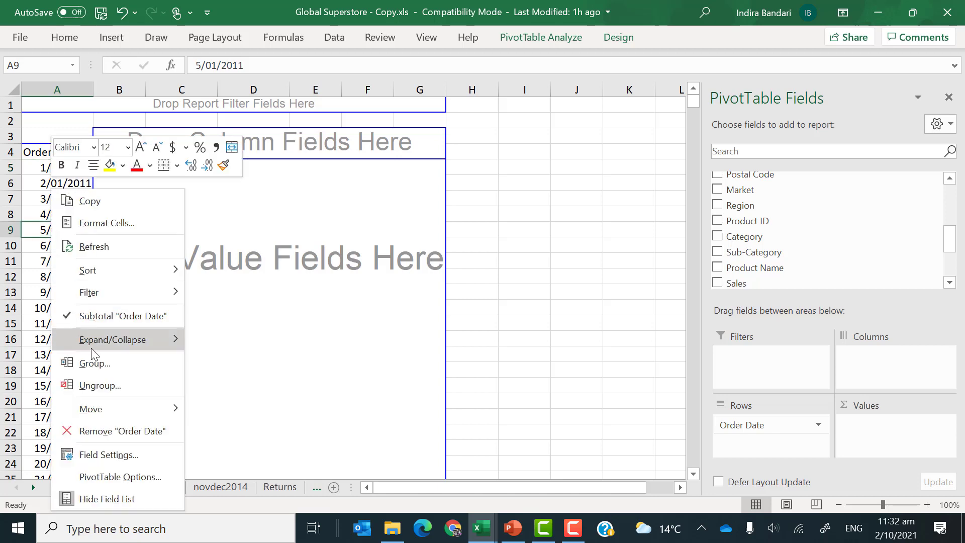
{"action": "left_click", "coordinate": [95, 363]}
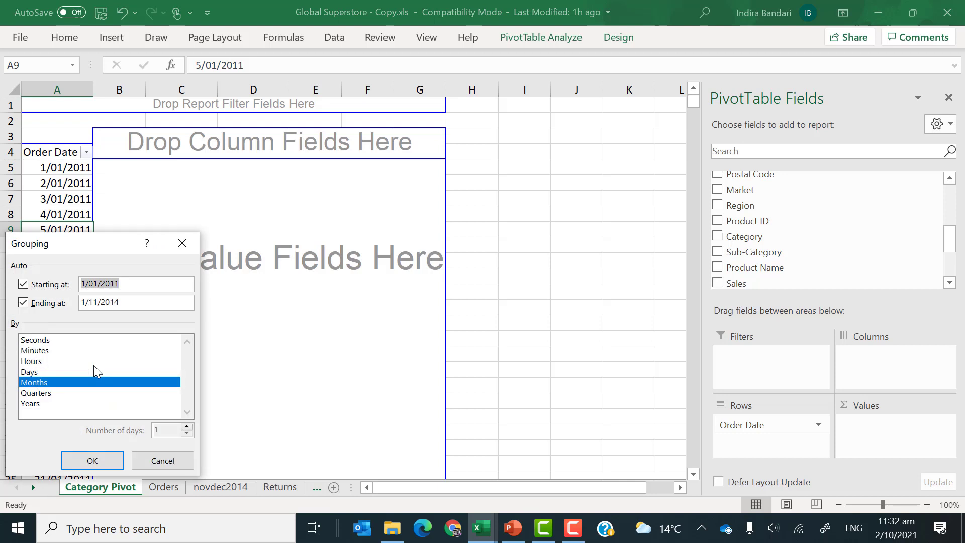
{"action": "left_click_drag", "start_coordinate": [94, 243], "coordinate": [195, 243]}
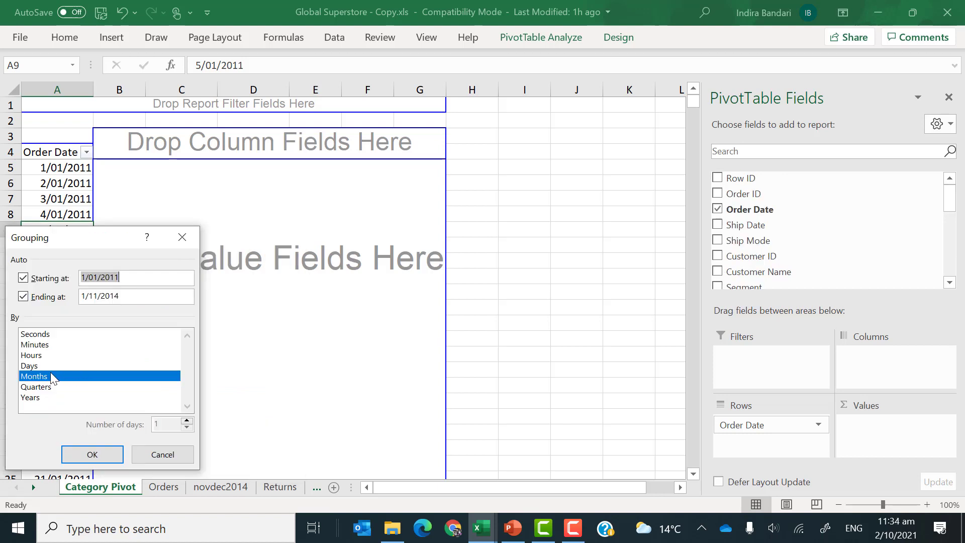
{"action": "left_click", "coordinate": [34, 398]}
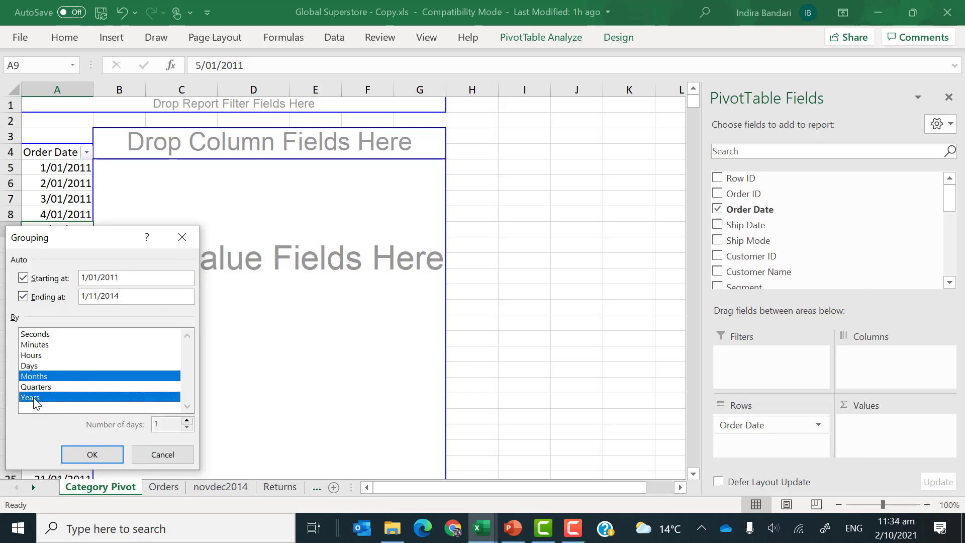
{"action": "left_click", "coordinate": [93, 455]}
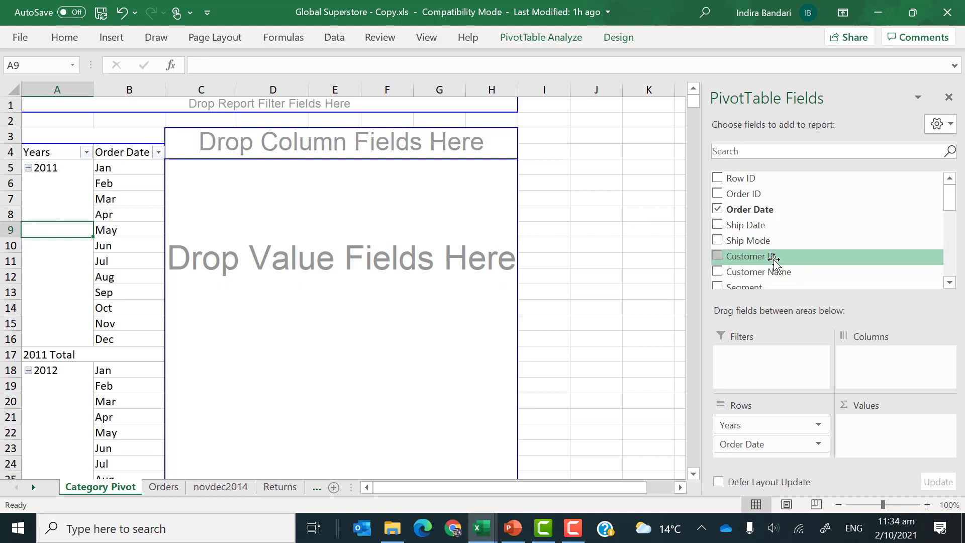
Add the Category field to the PivotTable's columns and the Sales field to its values.
{"action": "left_click_drag", "start_coordinate": [950, 201], "coordinate": [952, 242]}
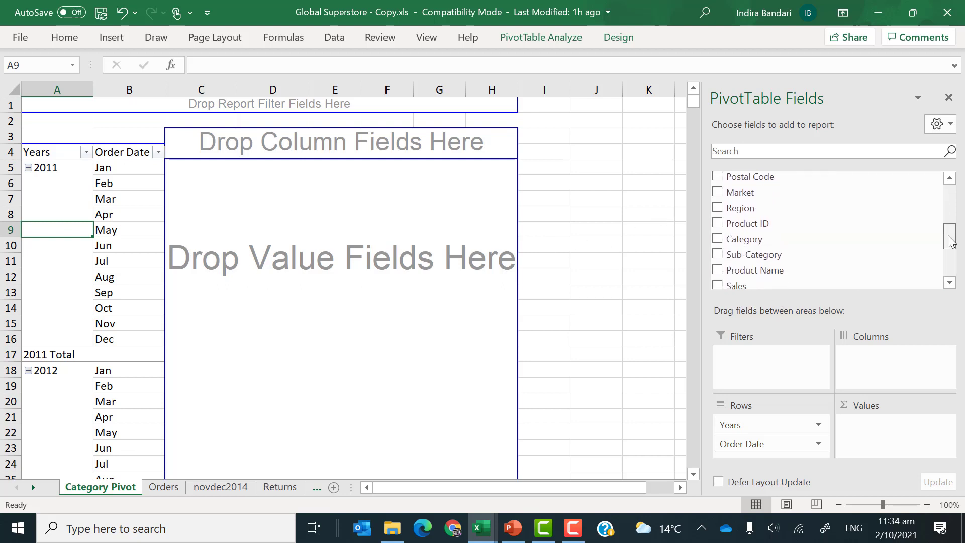
{"action": "left_click_drag", "start_coordinate": [754, 236], "coordinate": [863, 361]}
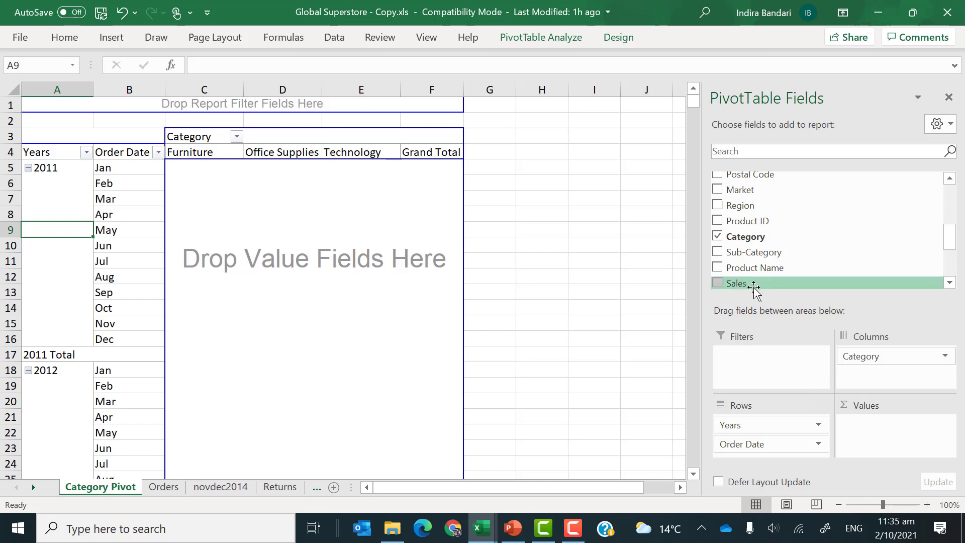
{"action": "left_click_drag", "start_coordinate": [754, 285], "coordinate": [872, 434]}
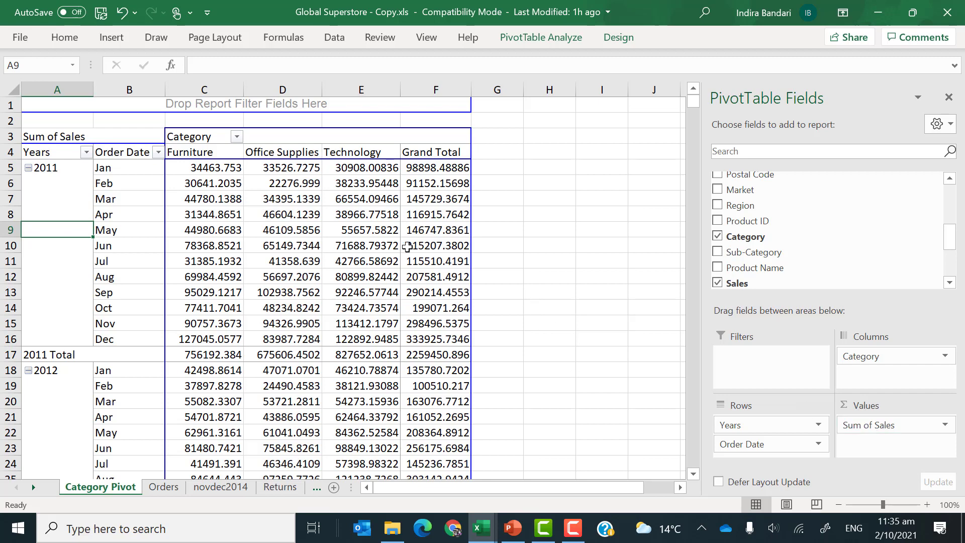
Format the Office Supplies column of the PivotTable as Currency with the $ symbol and 0 decimal places.
{"action": "left_click", "coordinate": [285, 215]}
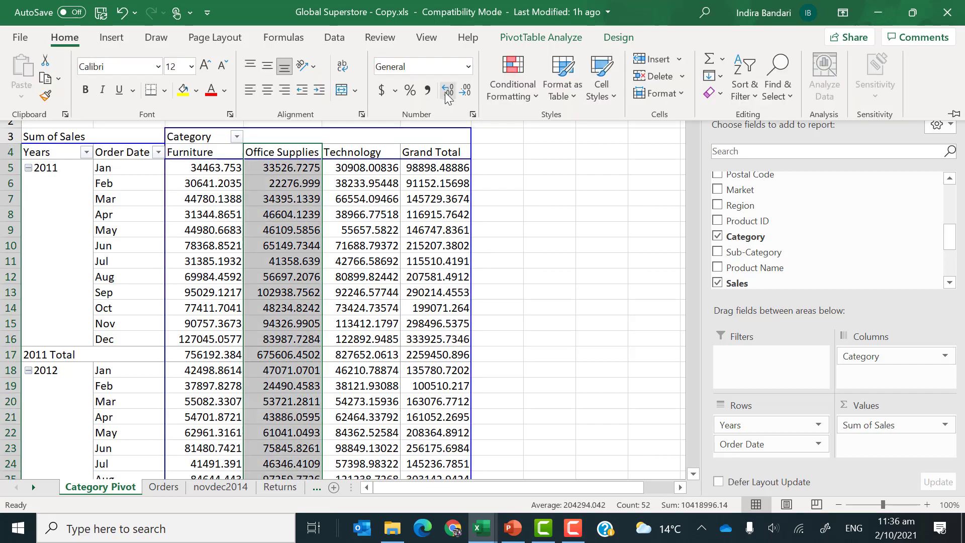
{"action": "right_click", "coordinate": [293, 186]}
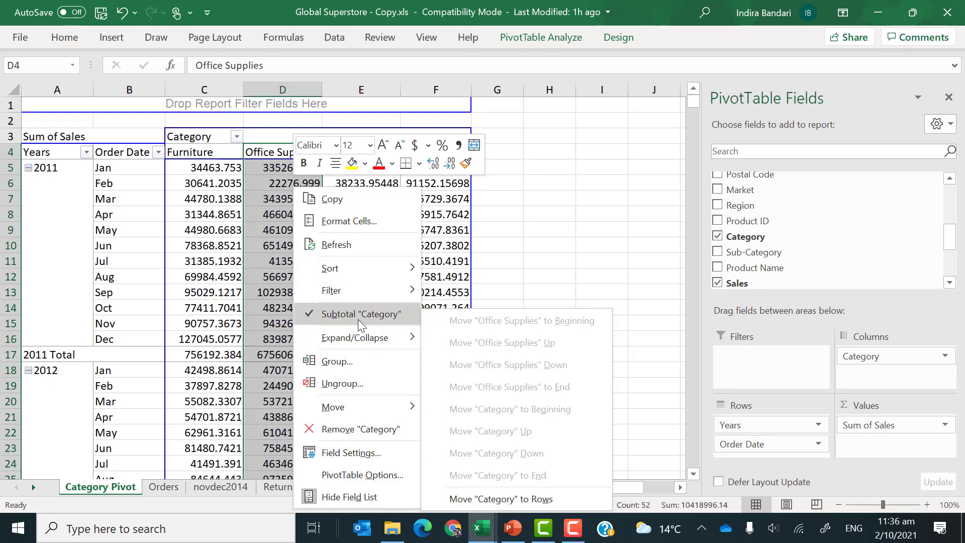
{"action": "left_click", "coordinate": [355, 221]}
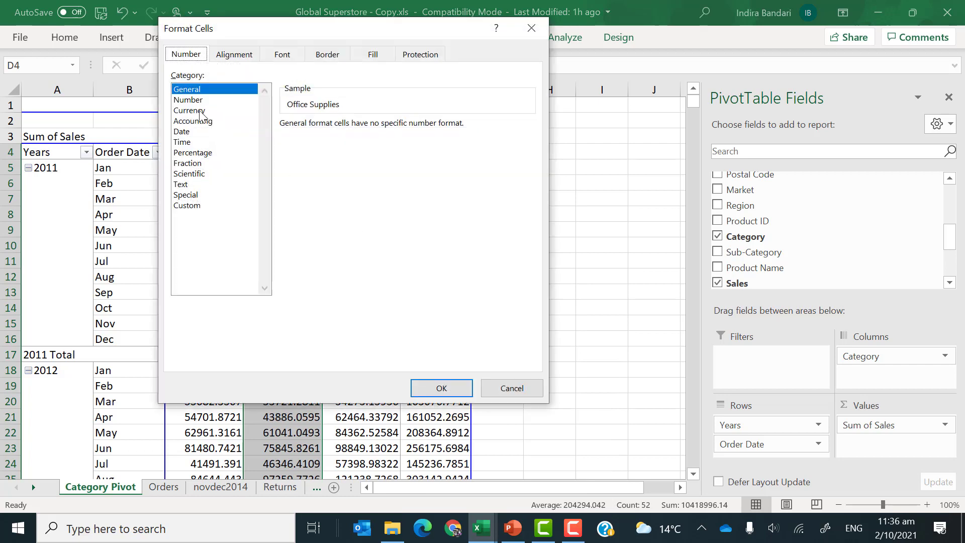
{"action": "left_click", "coordinate": [194, 111]}
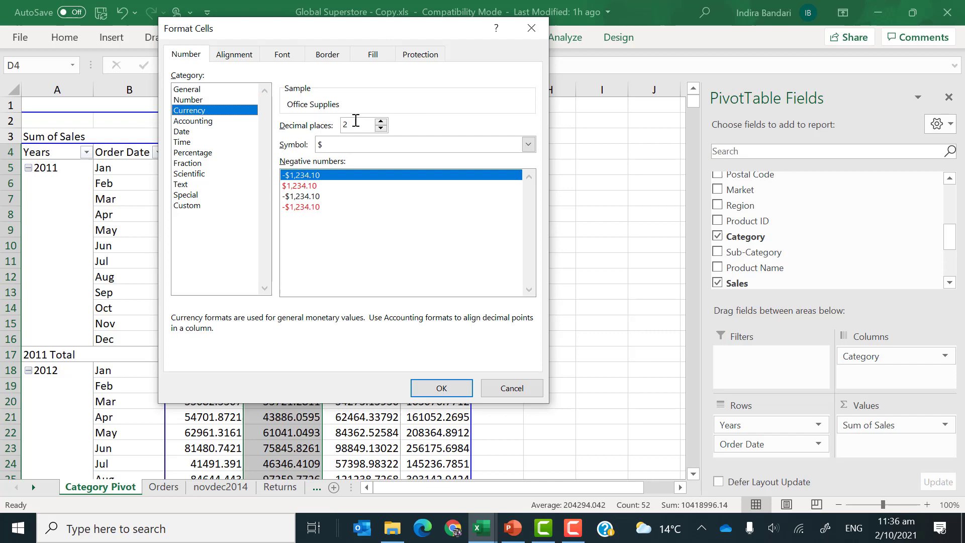
{"action": "left_click", "coordinate": [381, 127]}
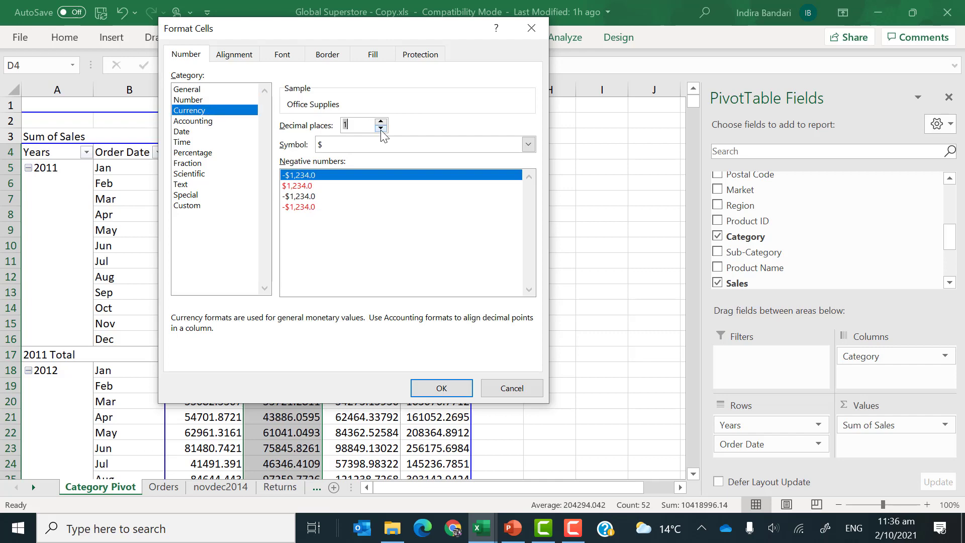
{"action": "left_click", "coordinate": [443, 390]}
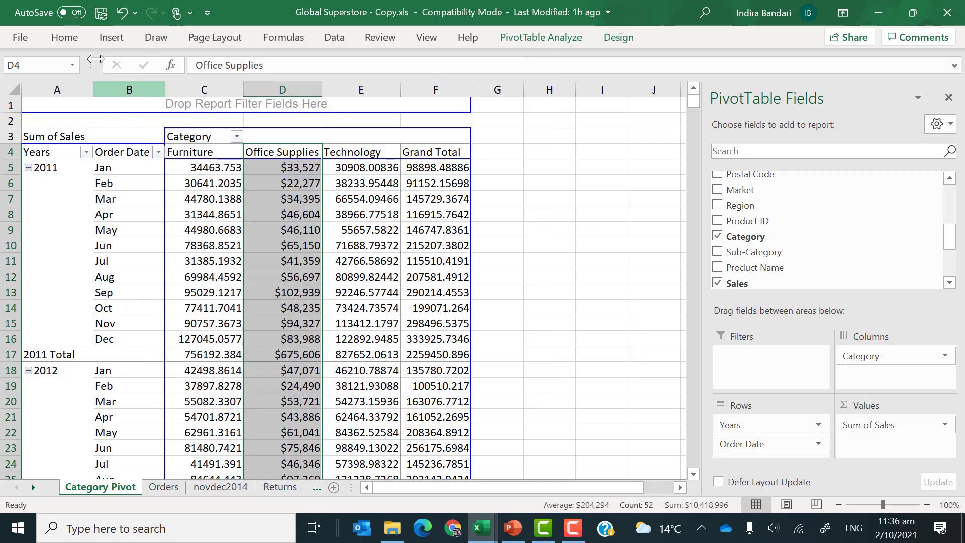
Copy the Office Supplies column's currency format to the Technology, Grand Total and Furniture columns with Format Painter.
{"action": "left_click", "coordinate": [71, 41]}
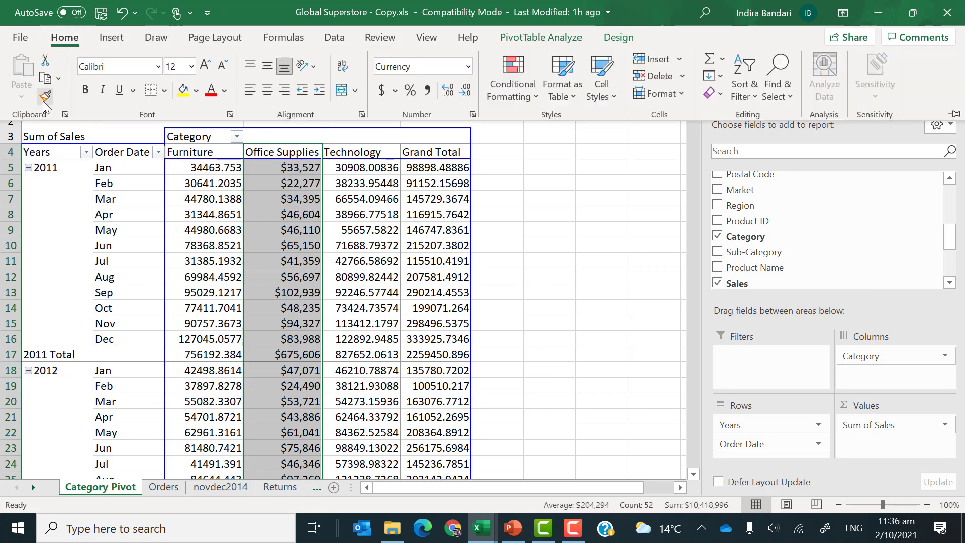
{"action": "left_click", "coordinate": [44, 96]}
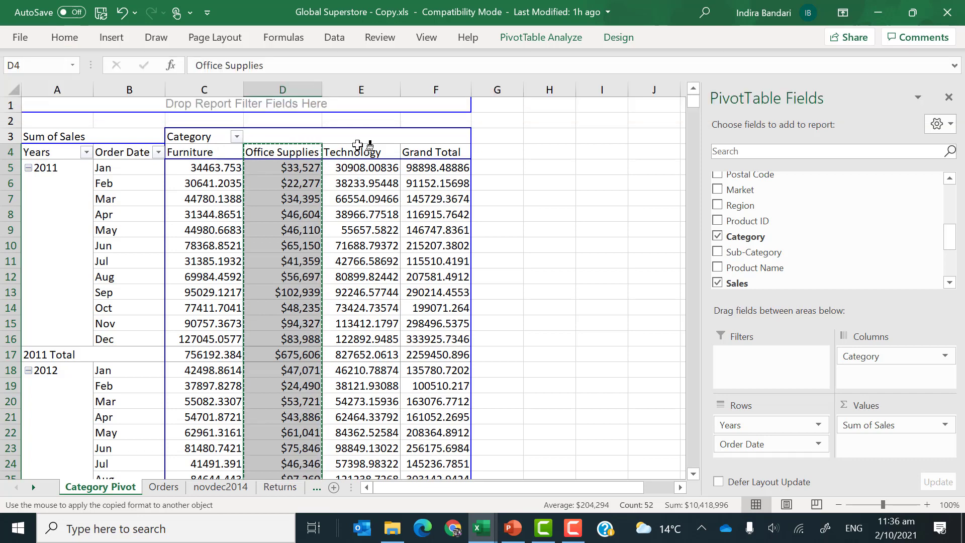
{"action": "left_click", "coordinate": [358, 146]}
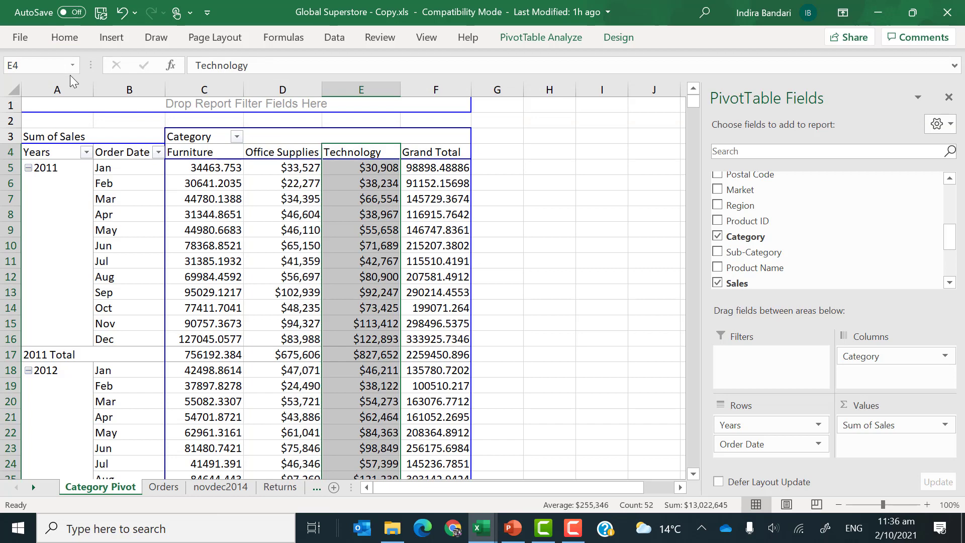
{"action": "left_click", "coordinate": [64, 37]}
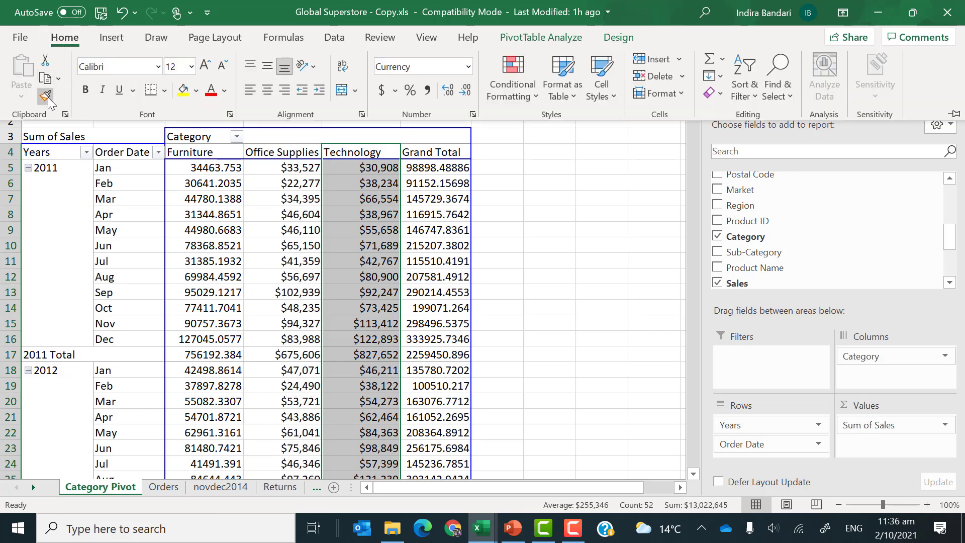
{"action": "left_click", "coordinate": [46, 97]}
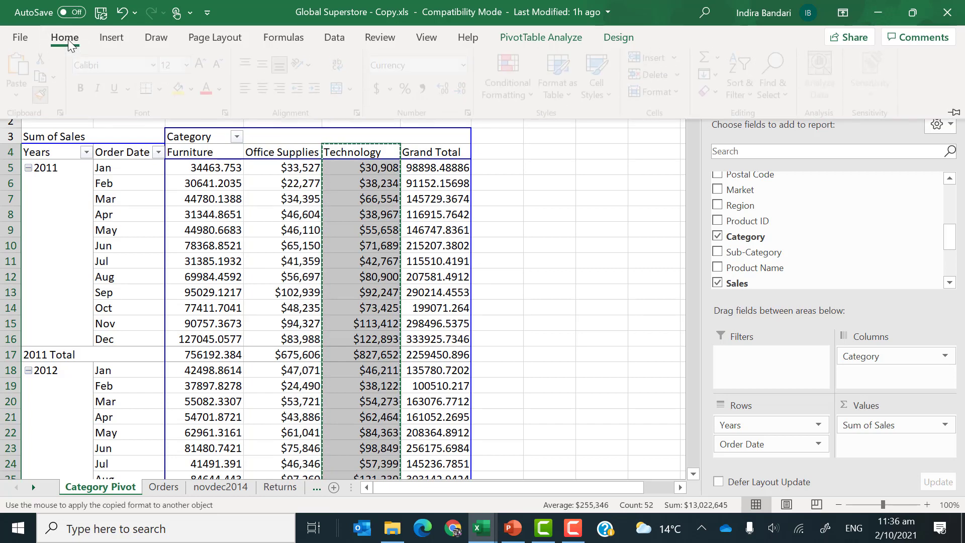
{"action": "left_click", "coordinate": [68, 39]}
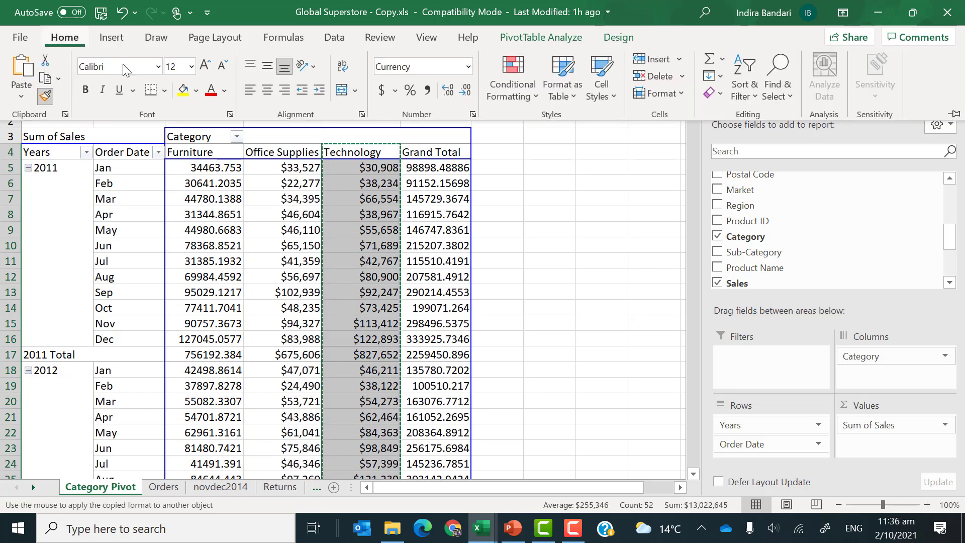
{"action": "left_click", "coordinate": [440, 152]}
{"action": "left_click", "coordinate": [435, 151]}
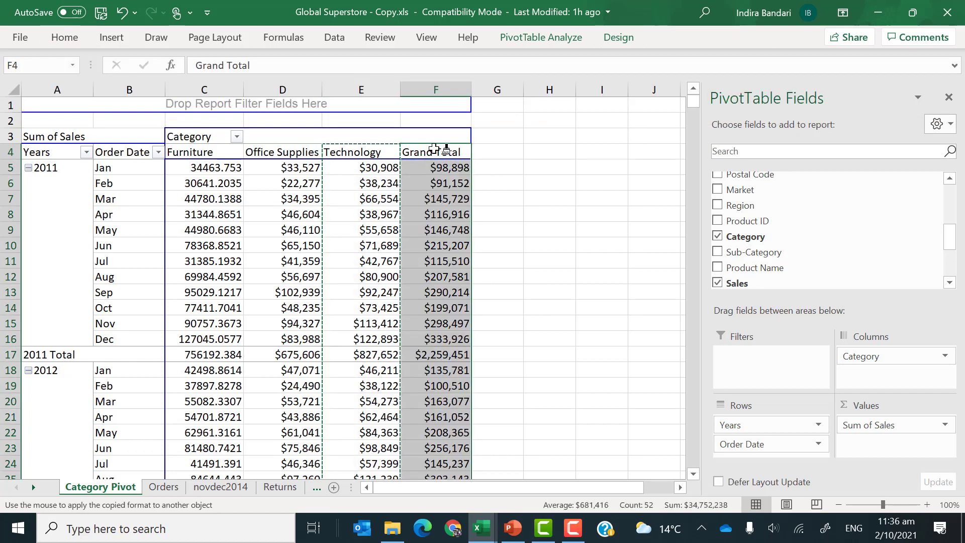
{"action": "left_click", "coordinate": [213, 154]}
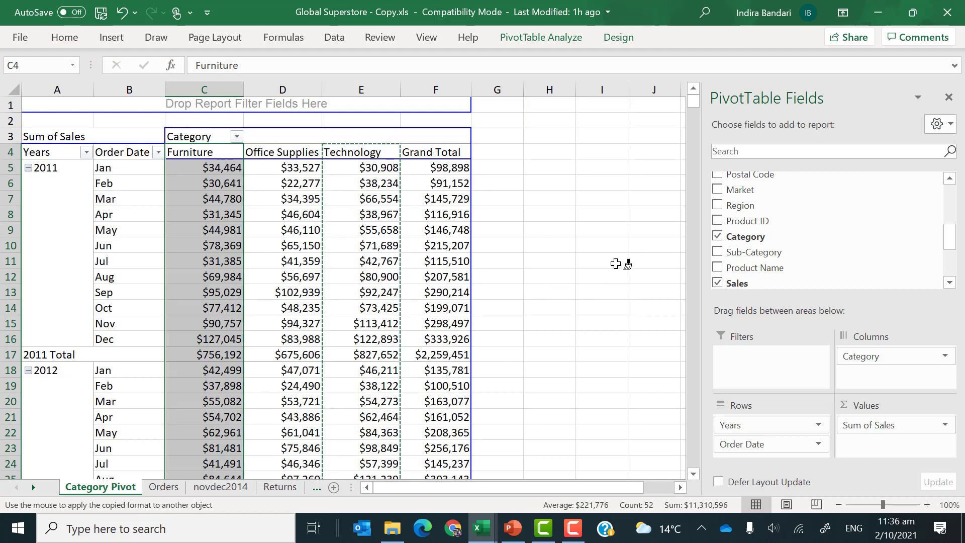
{"action": "left_click", "coordinate": [812, 156]}
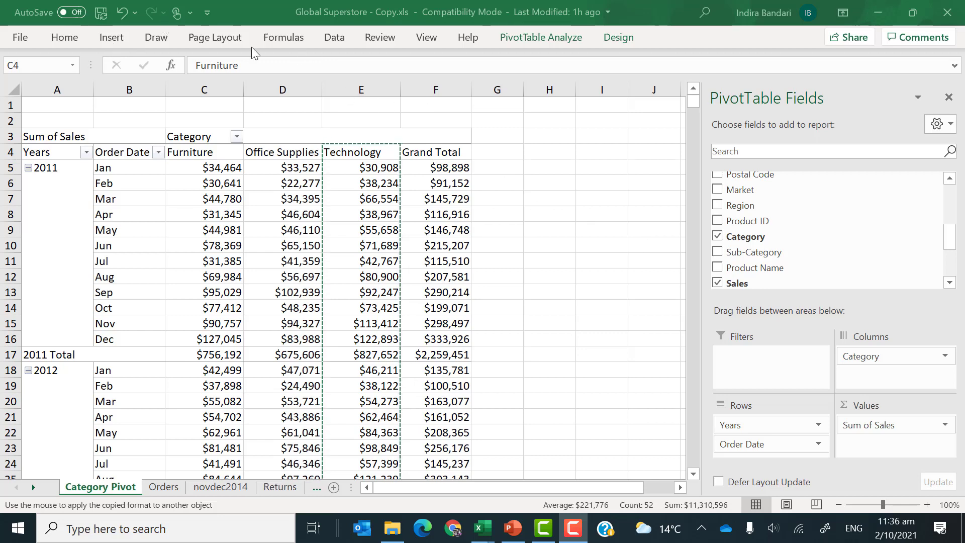
{"action": "left_click", "coordinate": [374, 261]}
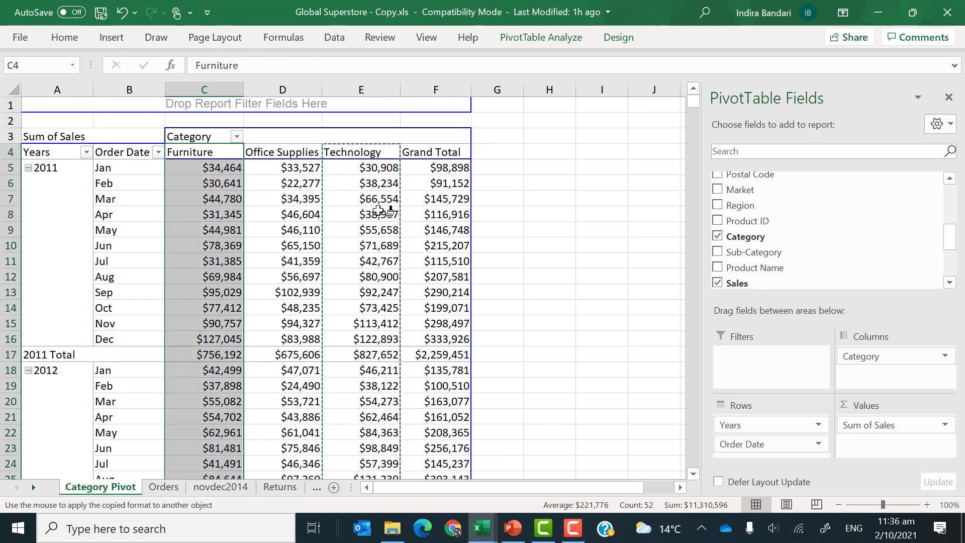
Insert a PivotChart of the basic Line type based on the category sales PivotTable.
{"action": "left_click", "coordinate": [512, 44]}
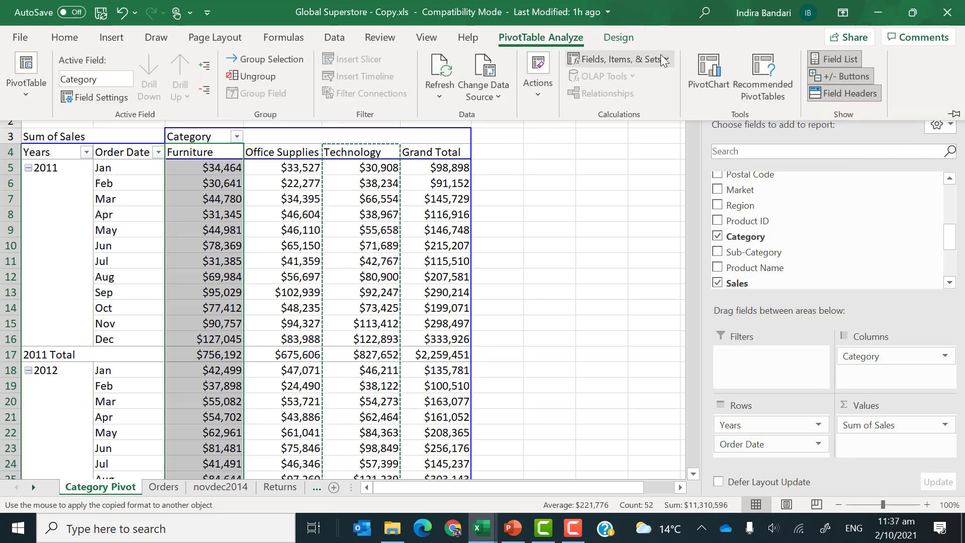
{"action": "left_click", "coordinate": [714, 76]}
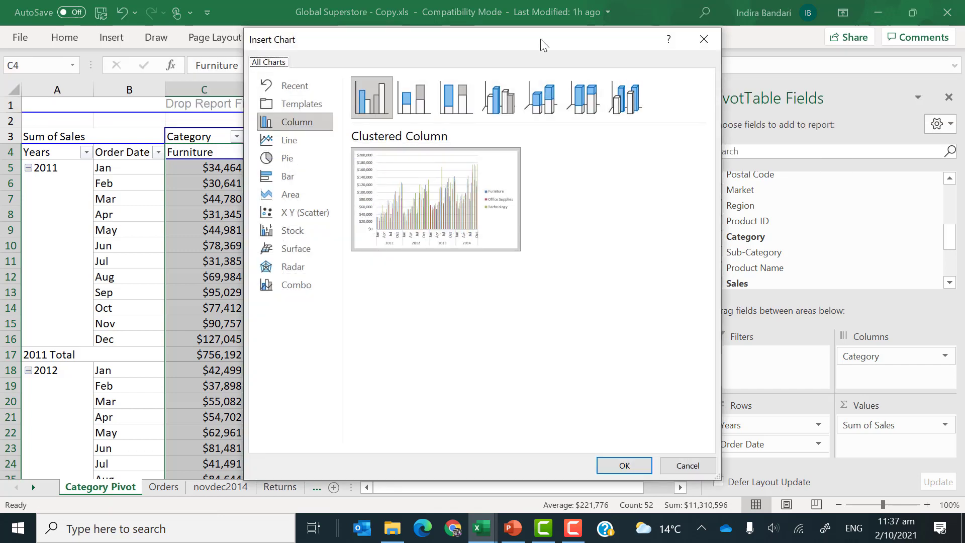
{"action": "left_click_drag", "start_coordinate": [534, 47], "coordinate": [533, 50]}
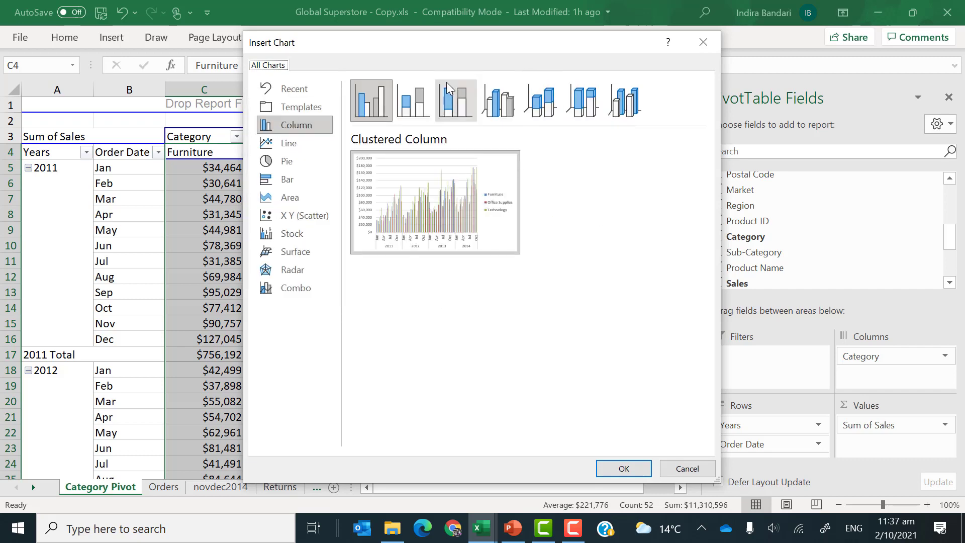
{"action": "left_click", "coordinate": [290, 141]}
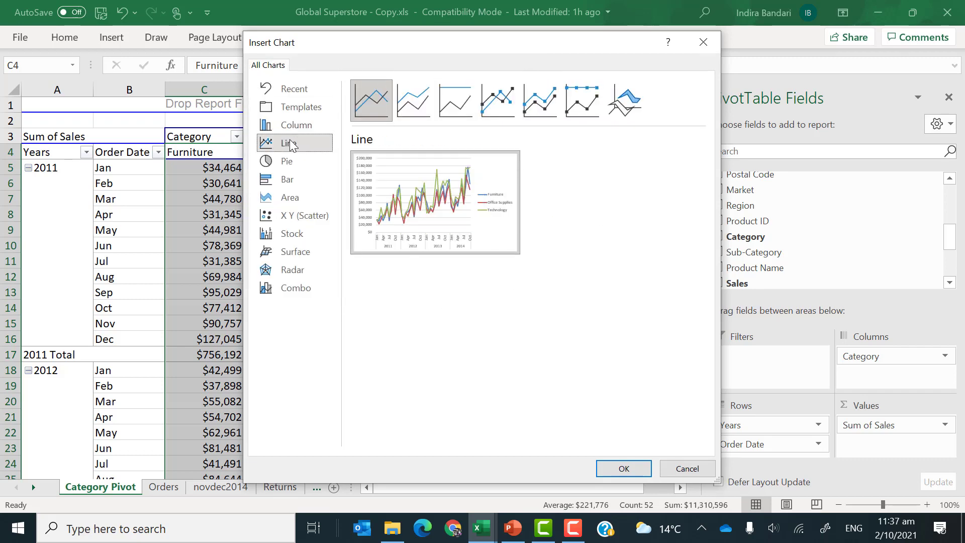
{"action": "left_click", "coordinate": [624, 468]}
Move the line chart into the empty columns beside the PivotTable and hide all field buttons on it.
{"action": "left_click_drag", "start_coordinate": [394, 187], "coordinate": [820, 235]}
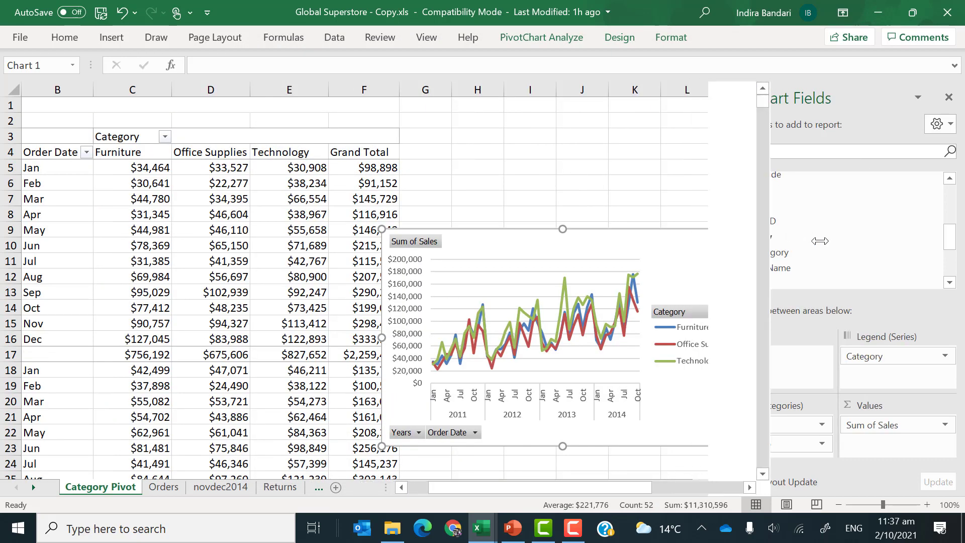
{"action": "left_click_drag", "start_coordinate": [579, 250], "coordinate": [612, 187]}
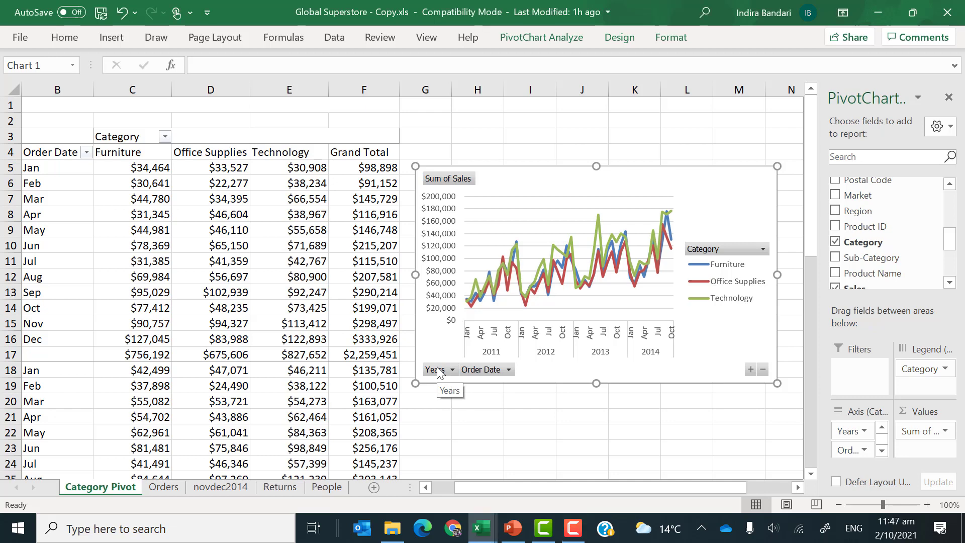
{"action": "right_click", "coordinate": [439, 372]}
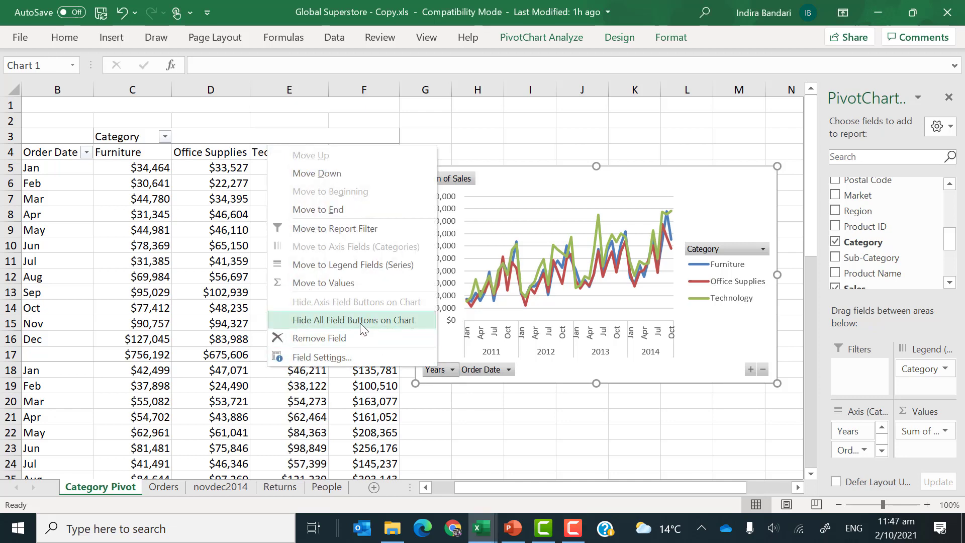
{"action": "left_click", "coordinate": [363, 322]}
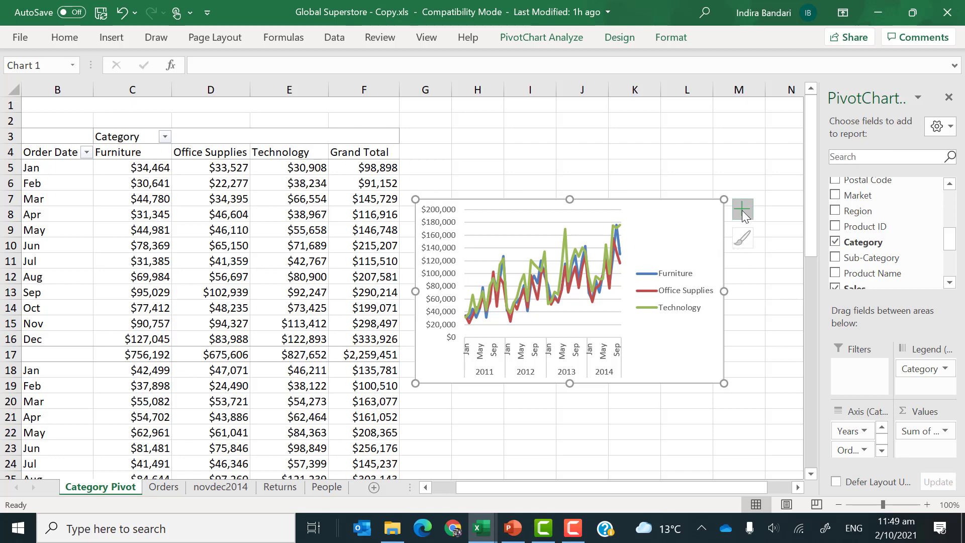
Place the line chart's legend at the top of the chart.
{"action": "left_click", "coordinate": [744, 213]}
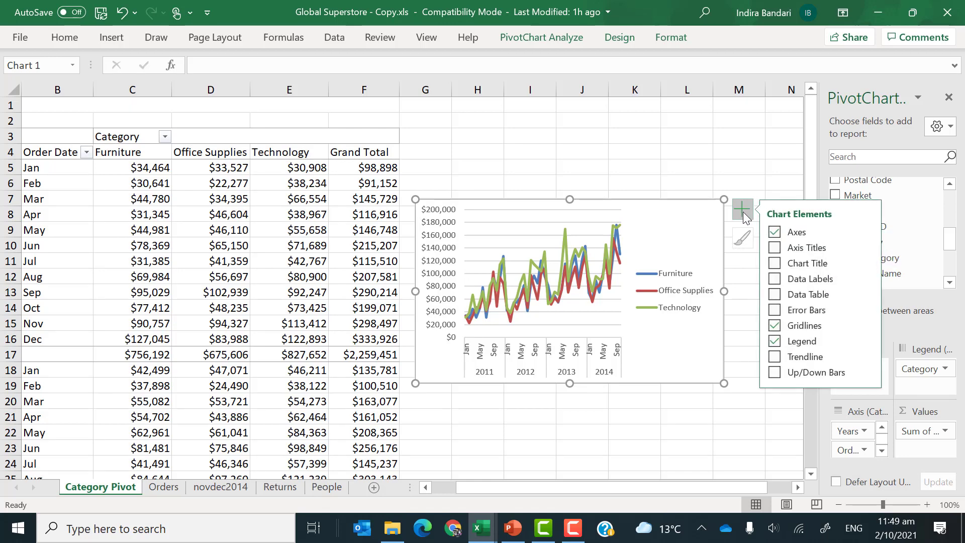
{"action": "left_click", "coordinate": [867, 342]}
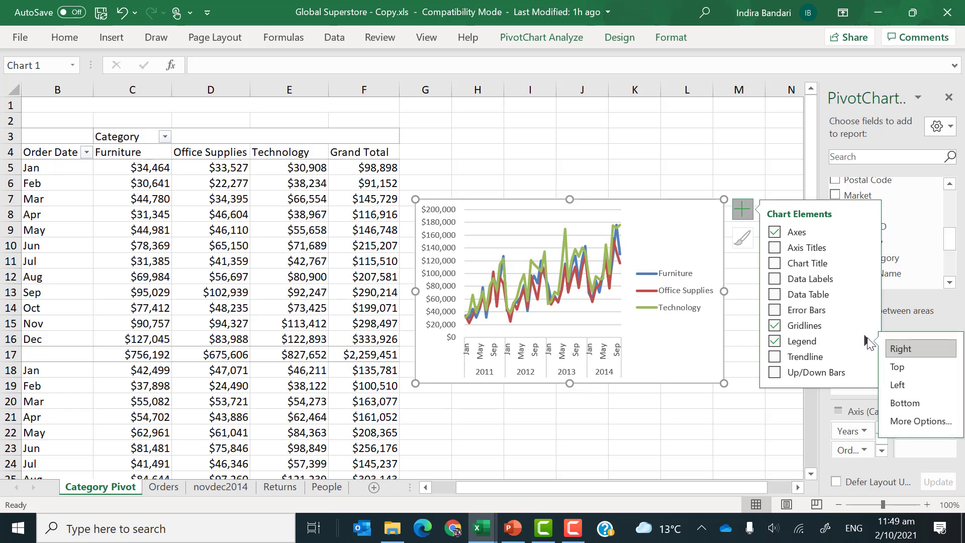
{"action": "left_click", "coordinate": [895, 371]}
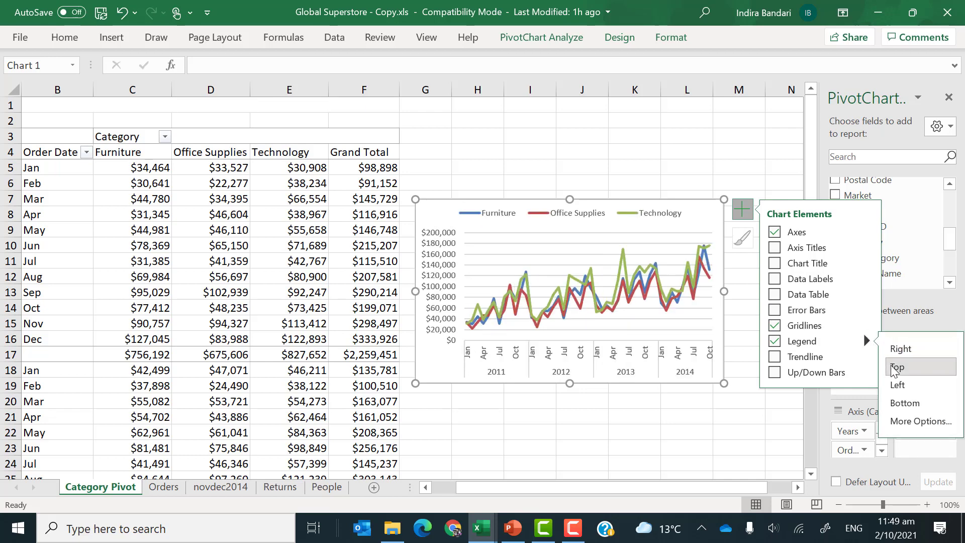
Add a chart title to the line chart and change its text to "Sales By Category".
{"action": "left_click", "coordinate": [775, 263]}
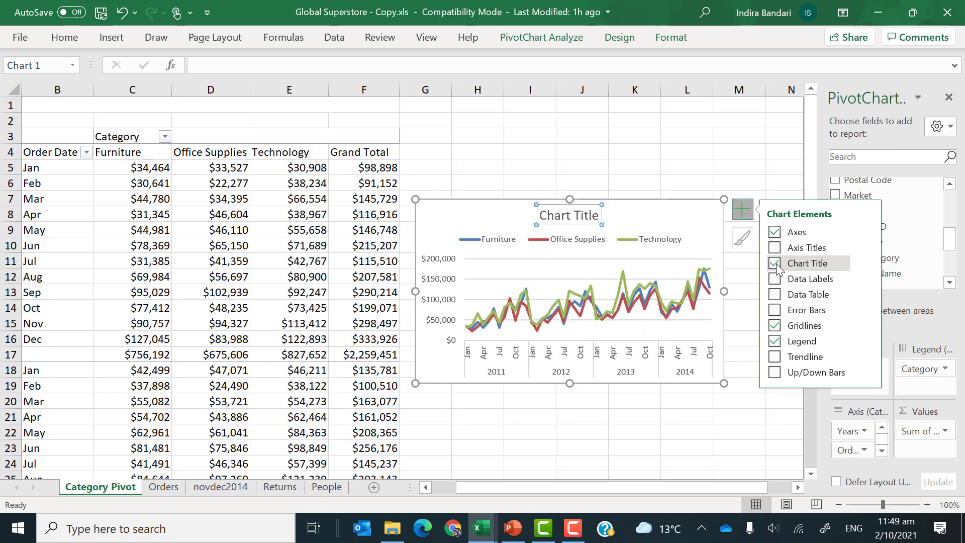
{"action": "double_click", "coordinate": [574, 208]}
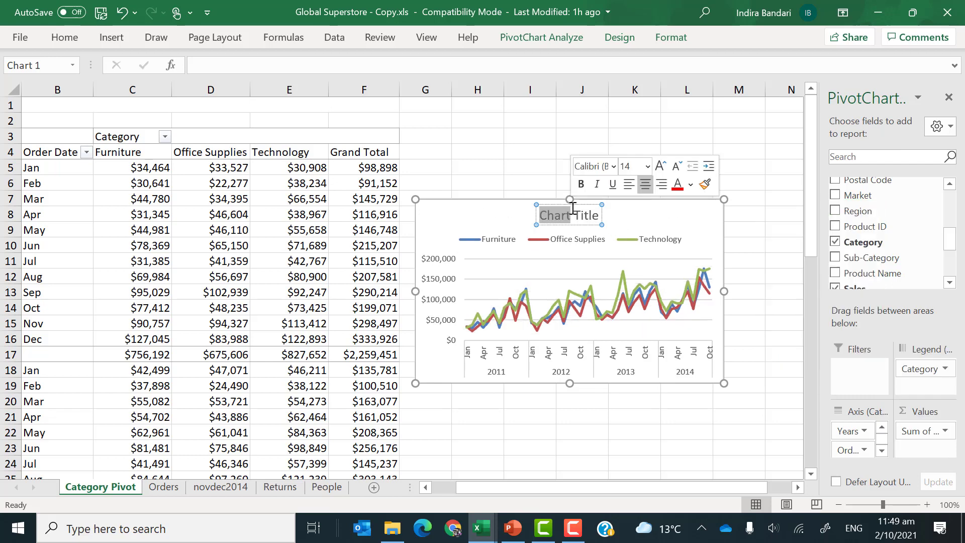
{"action": "key", "text": "Delete"}
{"action": "key", "text": "Delete"}
{"action": "key", "text": "Delete"}
{"action": "key", "text": "Delete"}
{"action": "key", "text": "Delete"}
{"action": "key", "text": "Delete"}
{"action": "key", "text": "Delete"}
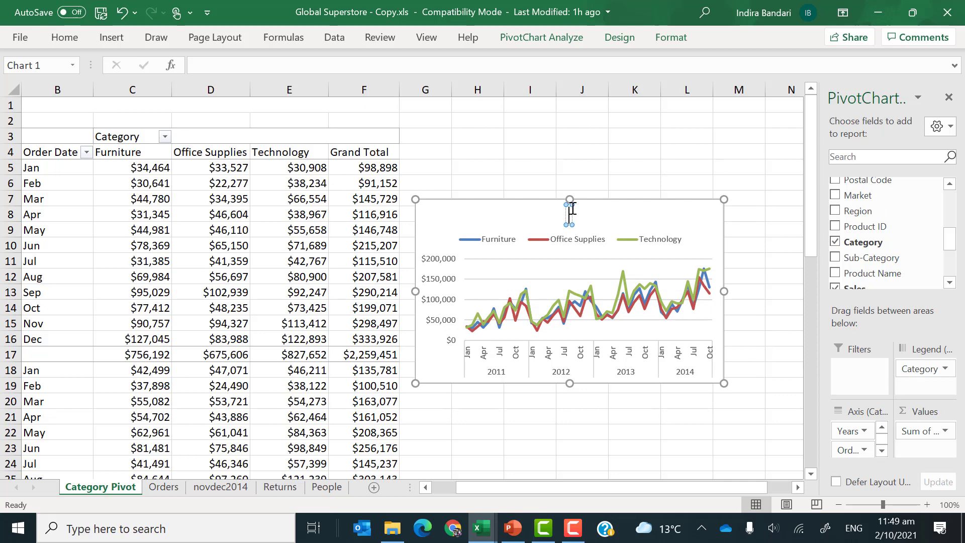
{"action": "type", "text": "Sales "}
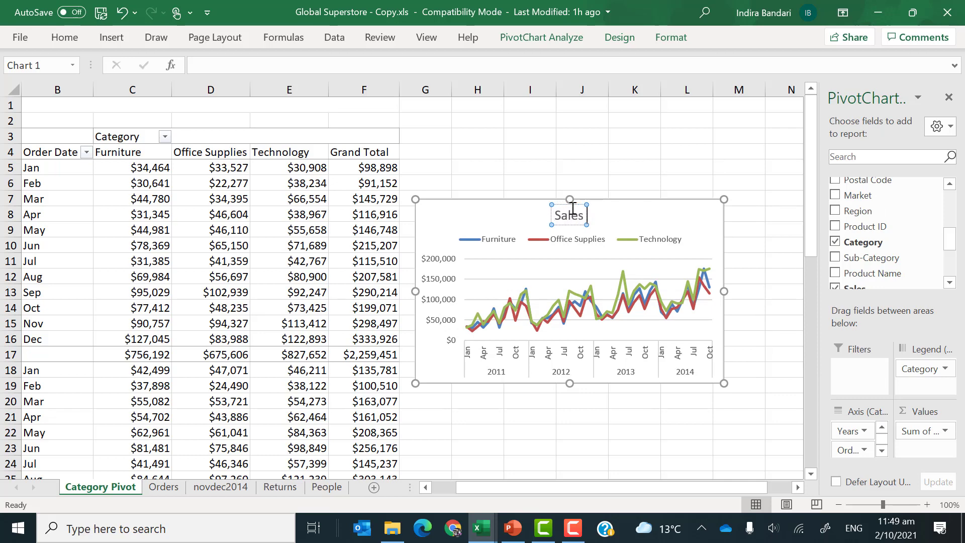
{"action": "type", "text": "By Categor"}
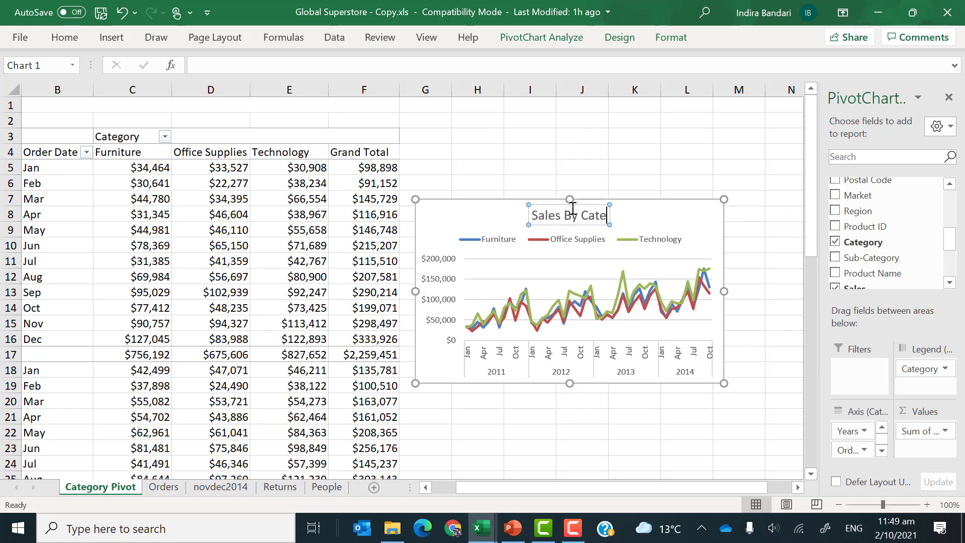
{"action": "type", "text": "y"}
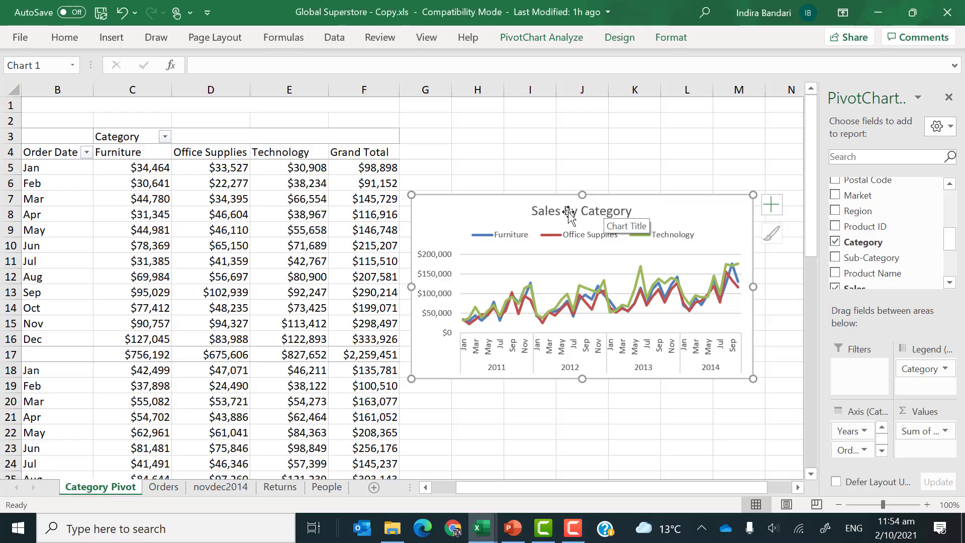
Place the title in the chart's upper-left corner with the legend beside it on the same line, and slightly reduce the chart's height.
{"action": "left_click", "coordinate": [532, 210]}
{"action": "left_click_drag", "start_coordinate": [531, 210], "coordinate": [451, 209]}
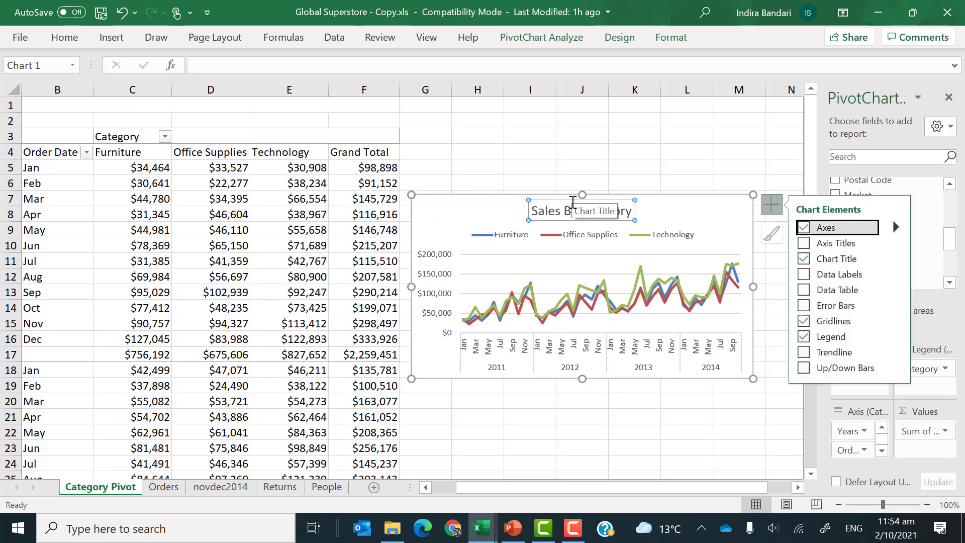
{"action": "left_click_drag", "start_coordinate": [562, 207], "coordinate": [448, 201]}
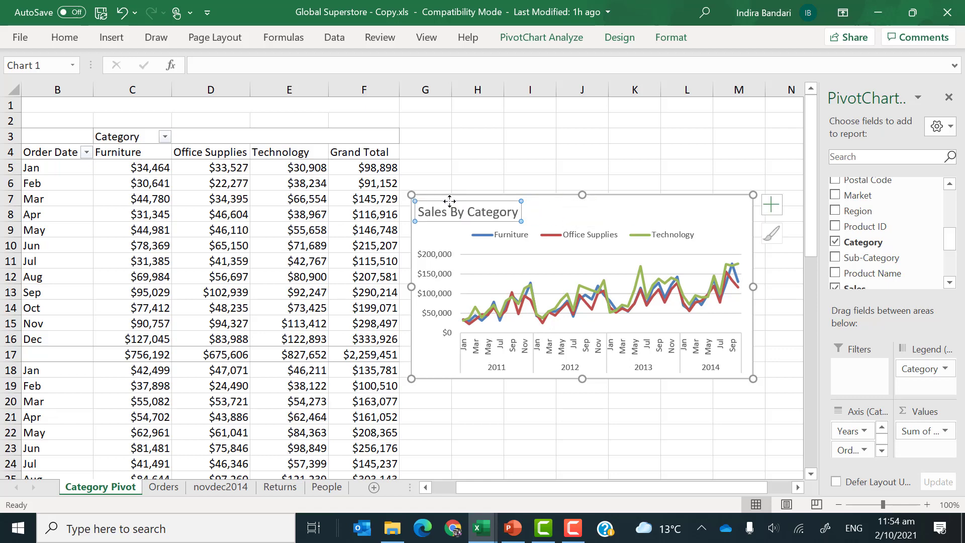
{"action": "left_click", "coordinate": [576, 240]}
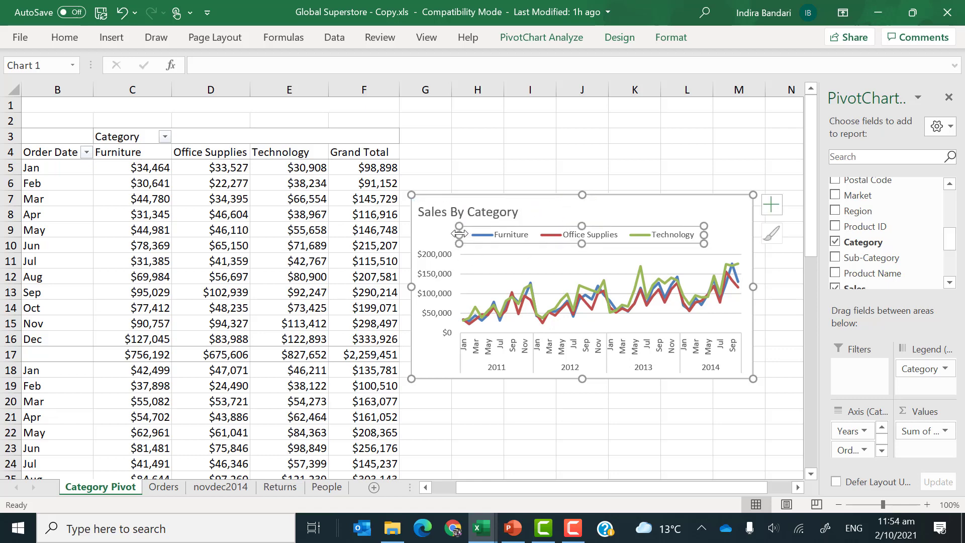
{"action": "left_click_drag", "start_coordinate": [459, 234], "coordinate": [509, 232]}
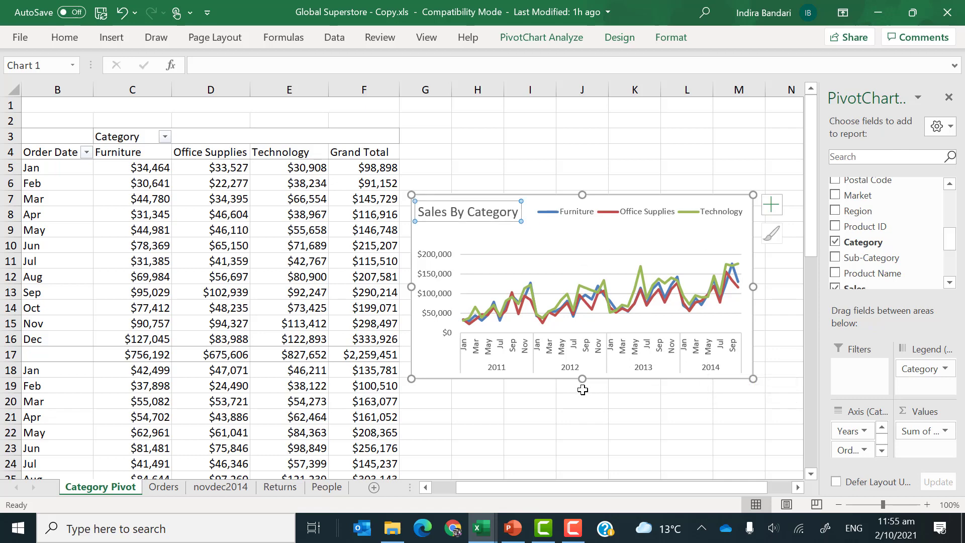
{"action": "left_click_drag", "start_coordinate": [583, 379], "coordinate": [589, 377]}
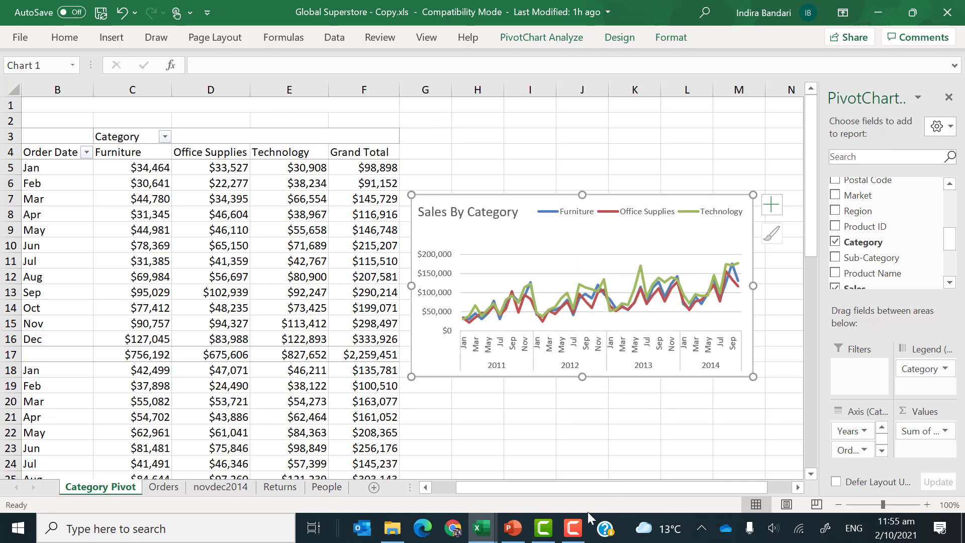
Review the finished sales dashboard in Global Superstore.xlsx, then the order data on the Orders sheet of the Copy workbook.
{"action": "mouse_move", "coordinate": [481, 529]}
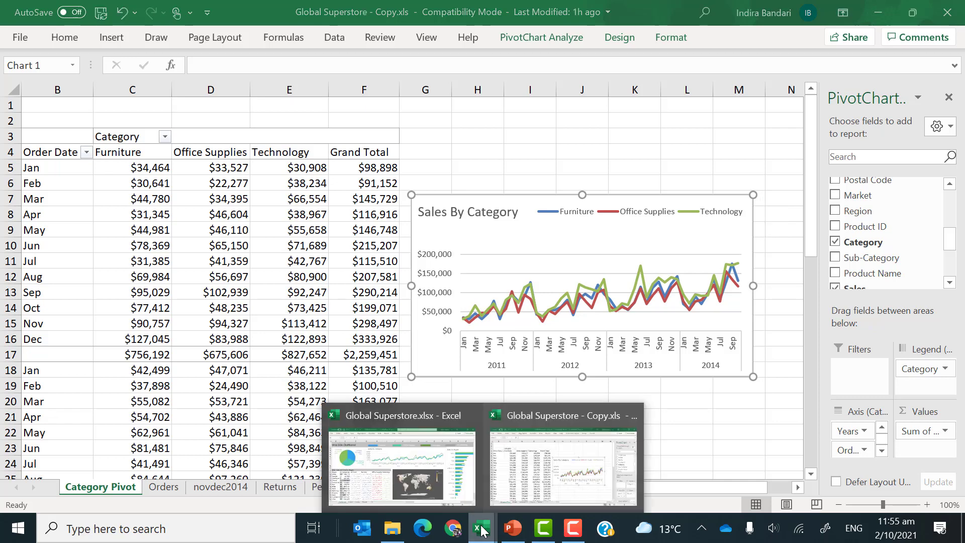
{"action": "left_click", "coordinate": [387, 425]}
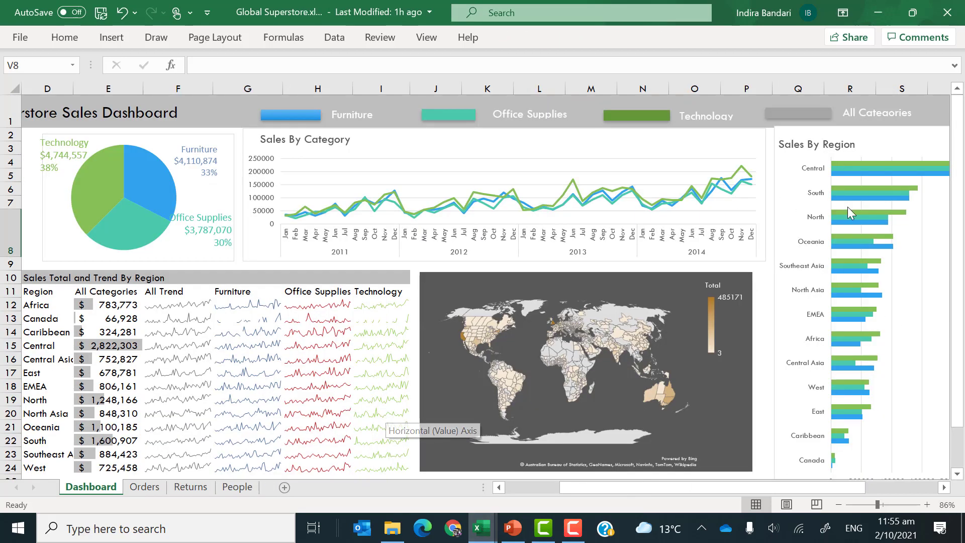
{"action": "left_click", "coordinate": [554, 429]}
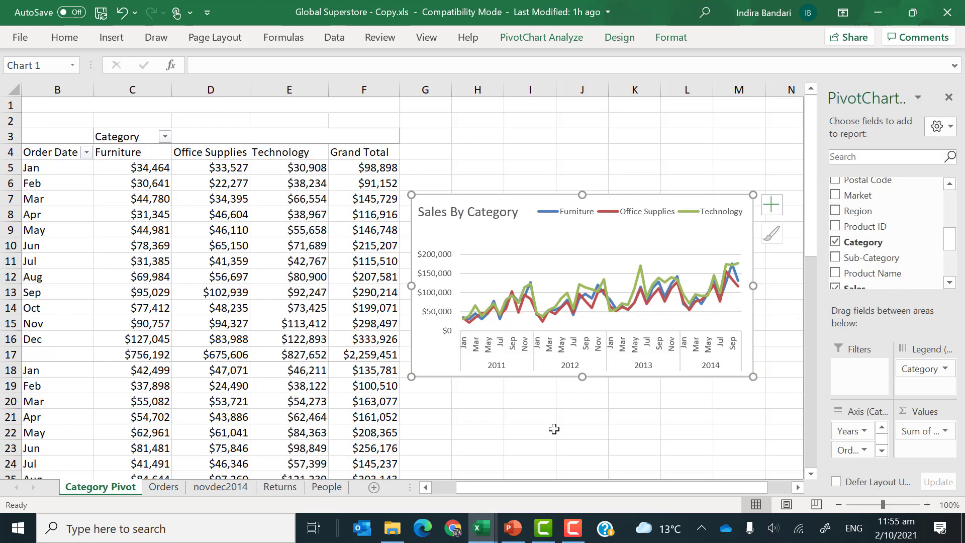
{"action": "left_click", "coordinate": [164, 487]}
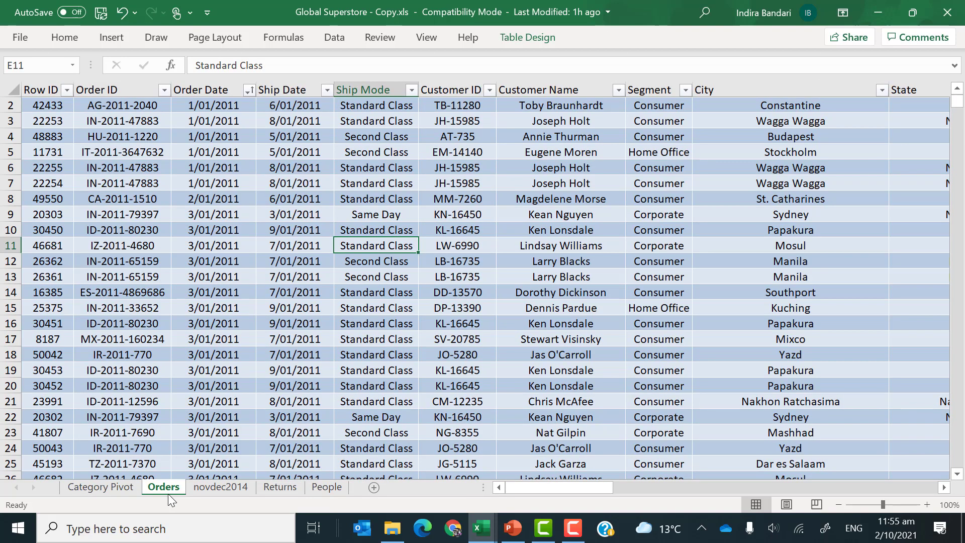
{"action": "left_click", "coordinate": [366, 86]}
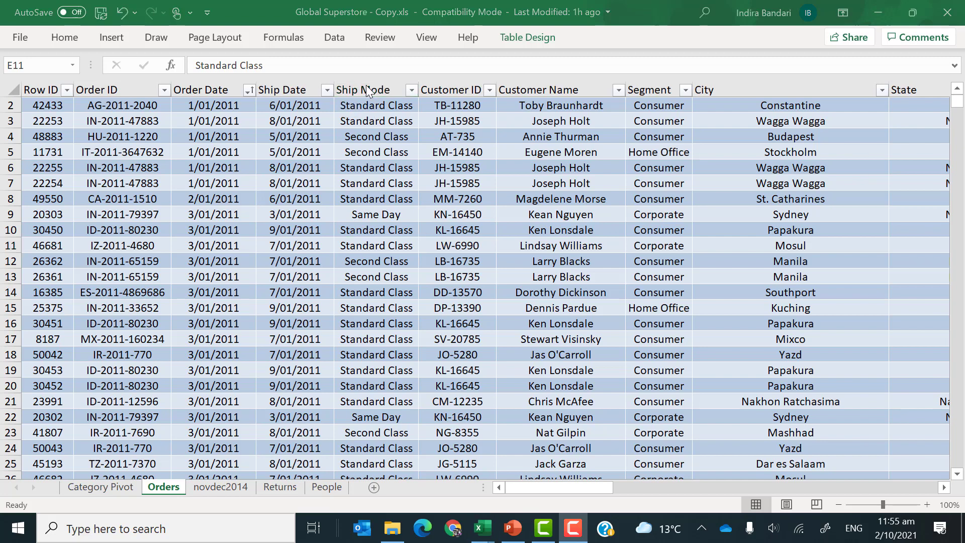
Create a copy of the Category Pivot sheet within the same workbook, placed before the original.
{"action": "left_click", "coordinate": [94, 491]}
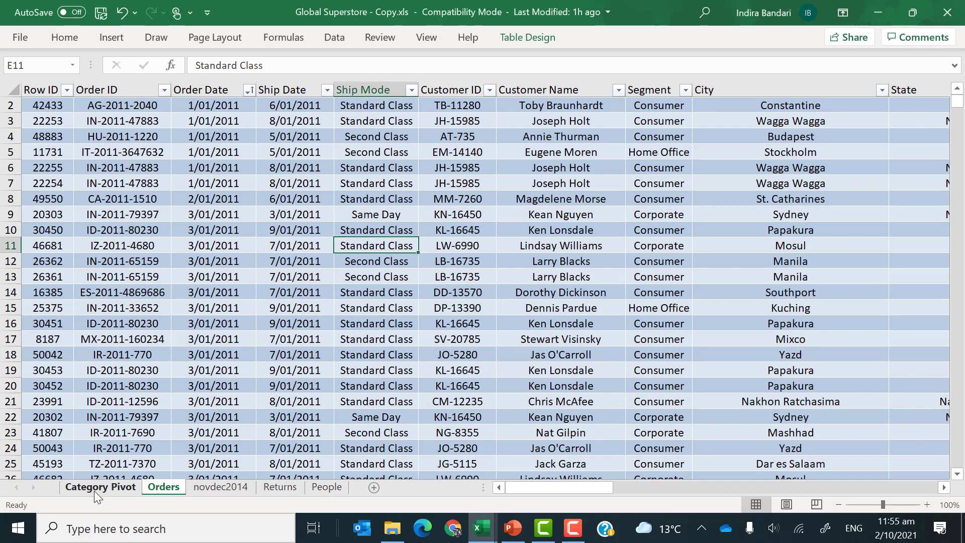
{"action": "left_click", "coordinate": [95, 491]}
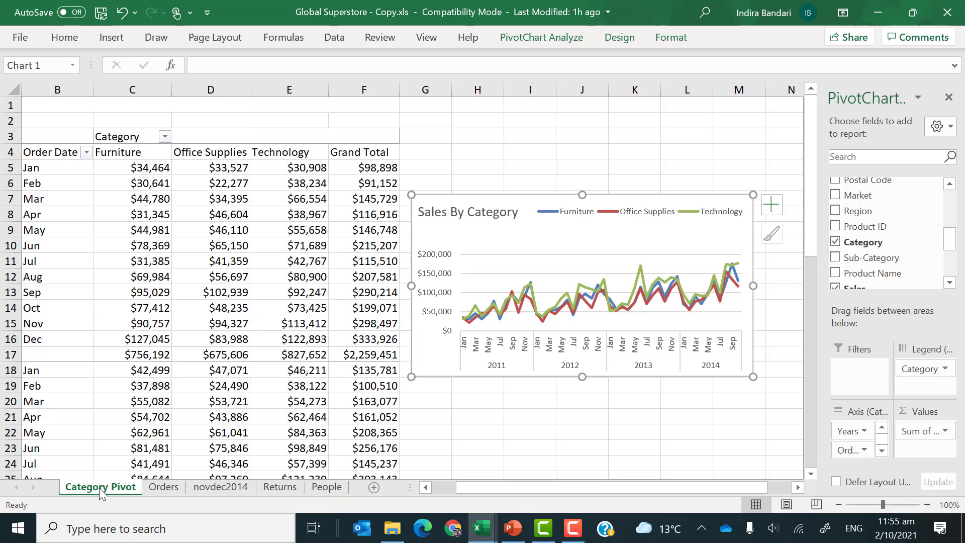
{"action": "right_click", "coordinate": [102, 493]}
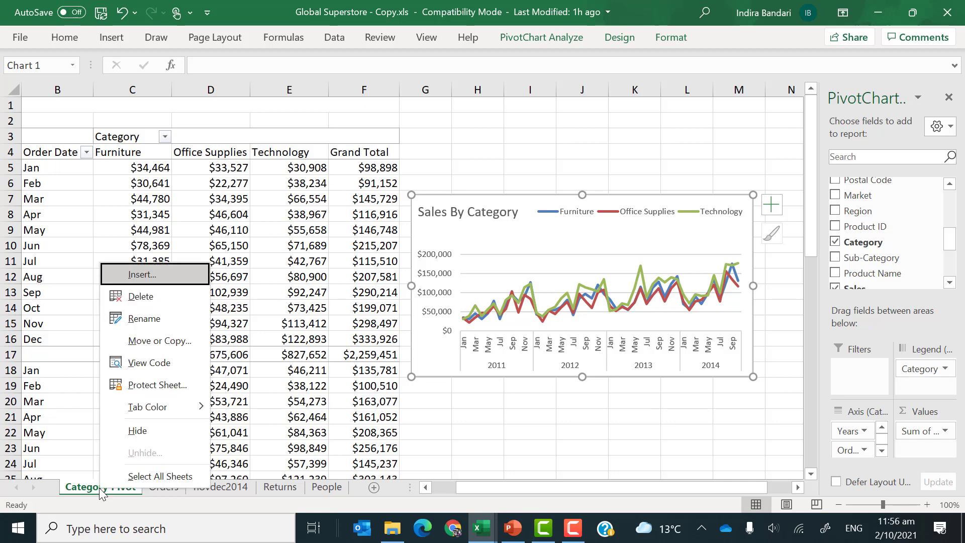
{"action": "left_click", "coordinate": [156, 347]}
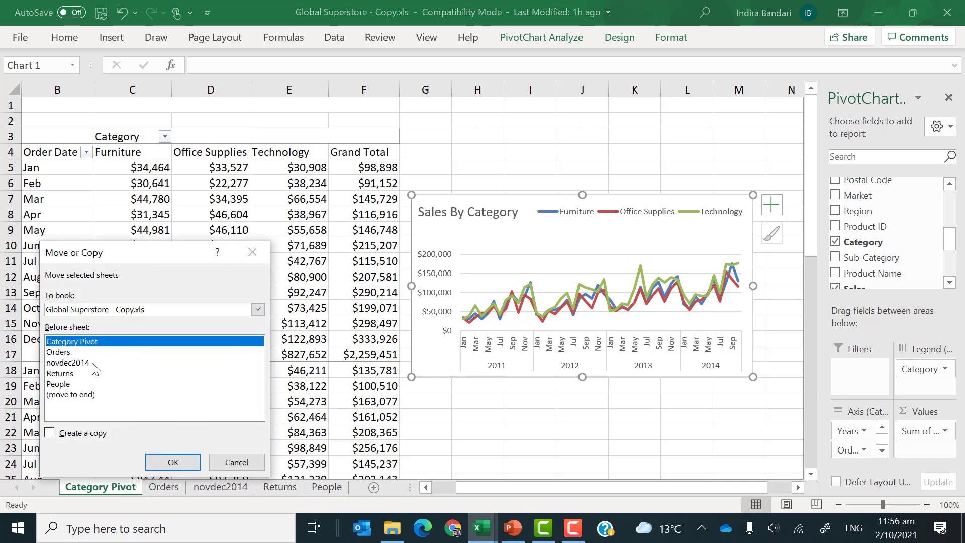
{"action": "left_click", "coordinate": [86, 432]}
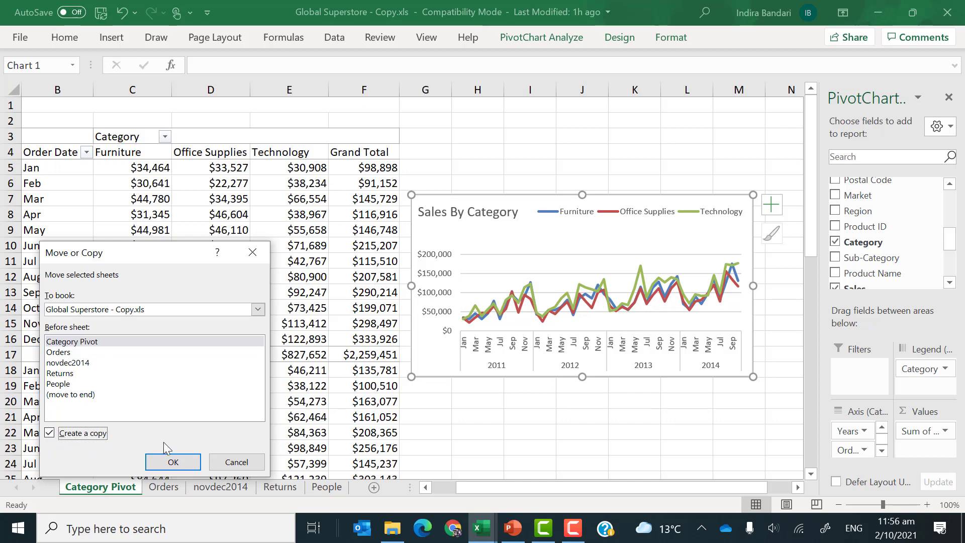
{"action": "left_click", "coordinate": [173, 462]}
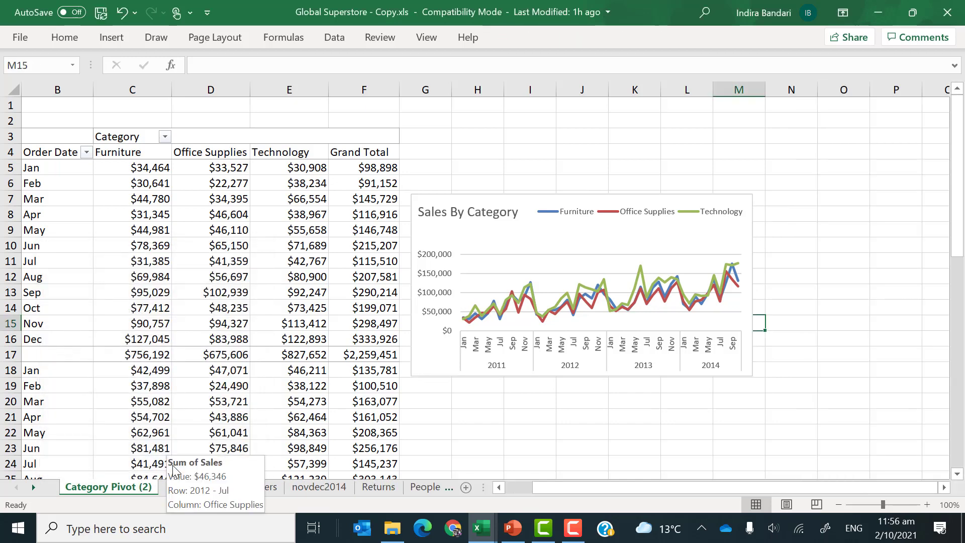
Rename the copied sheet as "Region Pivot".
{"action": "double_click", "coordinate": [125, 487]}
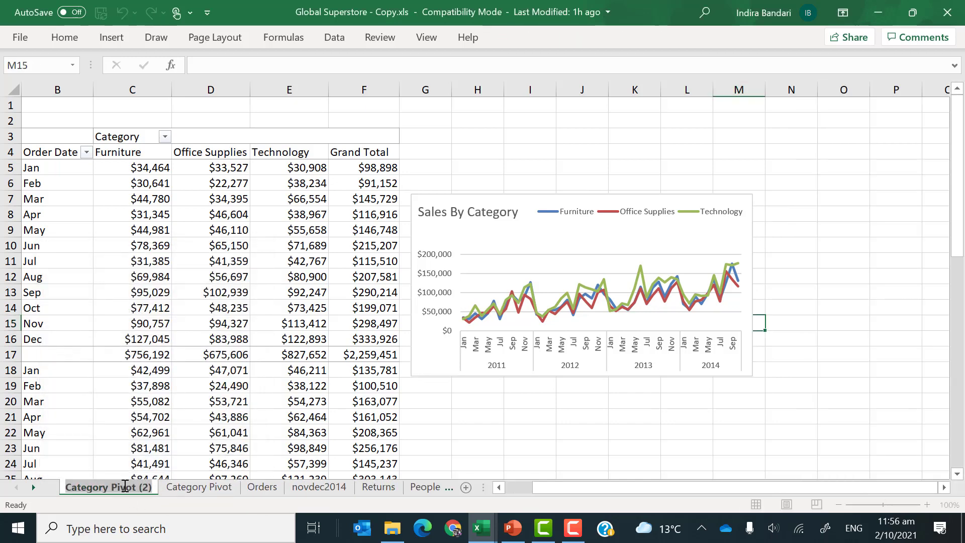
{"action": "type", "text": "Region"}
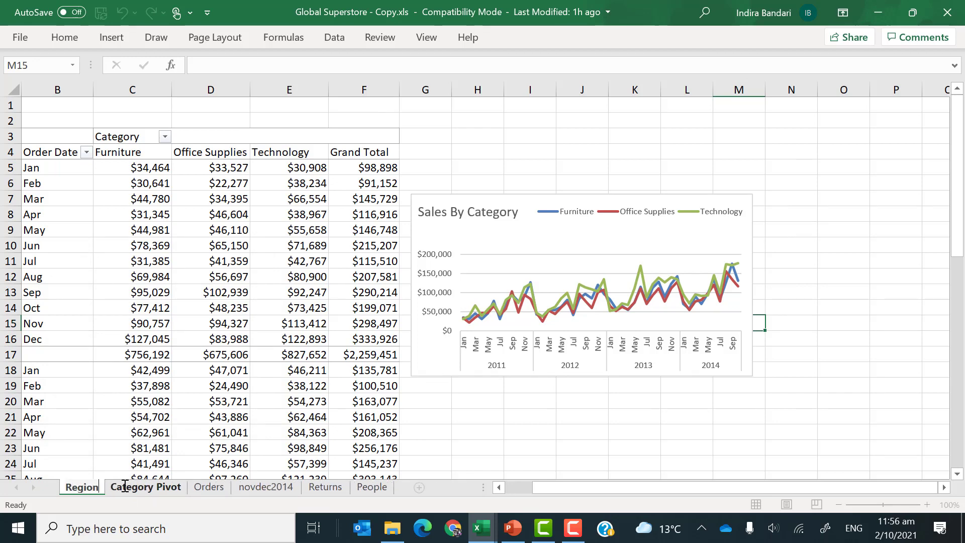
{"action": "type", "text": " Picot"}
{"action": "key", "text": "Return"}
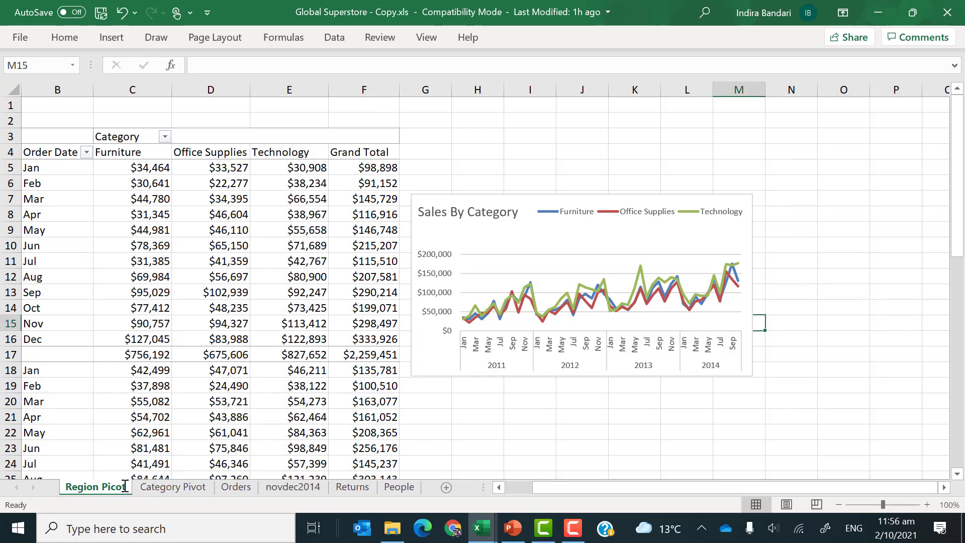
{"action": "double_click", "coordinate": [117, 488]}
{"action": "left_click", "coordinate": [116, 488]}
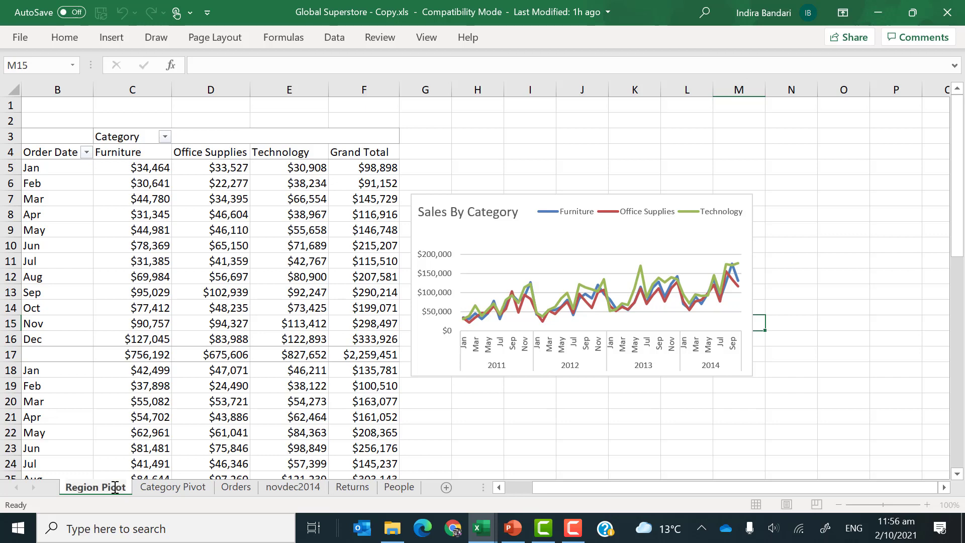
{"action": "key", "text": "BackSpace"}
{"action": "type", "text": "v"}
{"action": "key", "text": "Return"}
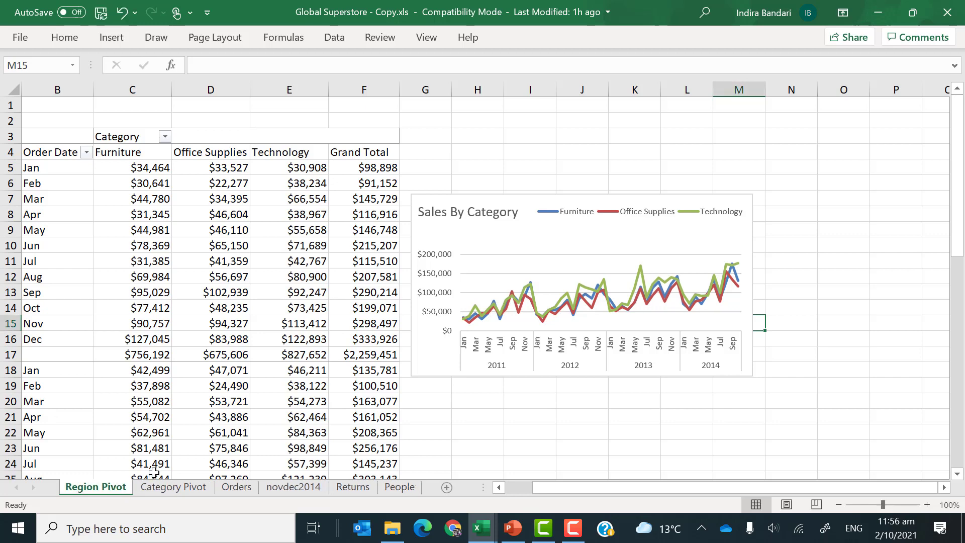
Replace Years and Order Date with Region as the row field of the PivotTable on the Region Pivot sheet.
{"action": "left_click", "coordinate": [225, 260]}
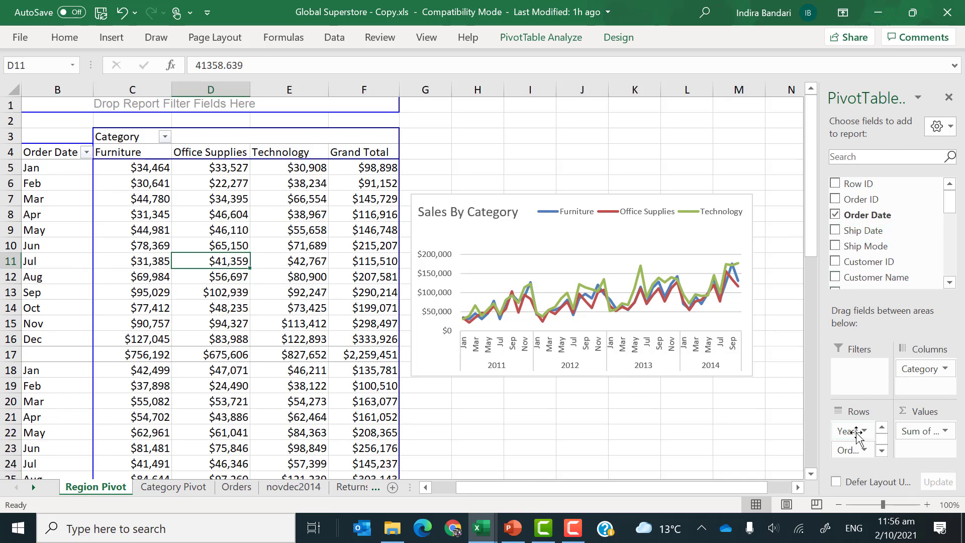
{"action": "left_click_drag", "start_coordinate": [848, 450], "coordinate": [877, 251]}
{"action": "left_click_drag", "start_coordinate": [850, 430], "coordinate": [929, 277]}
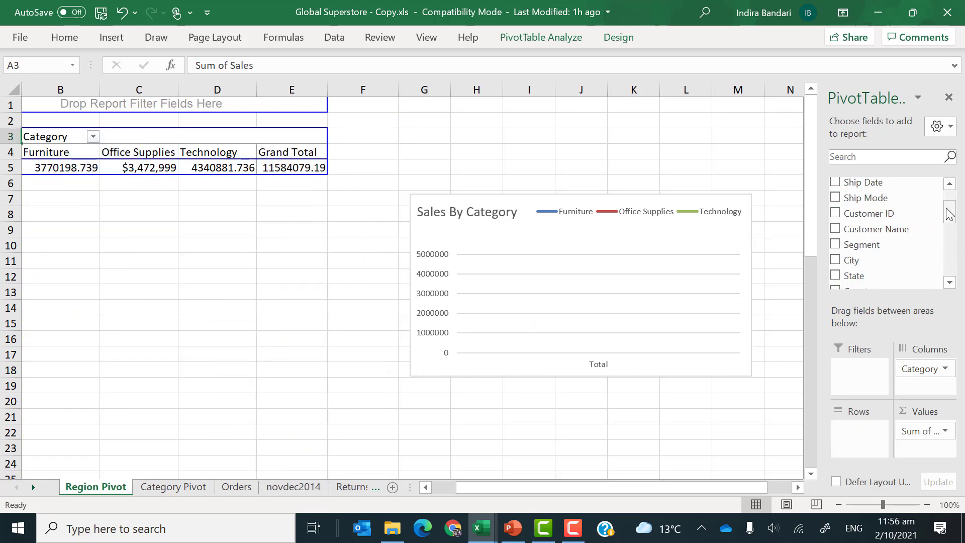
{"action": "left_click_drag", "start_coordinate": [951, 211], "coordinate": [945, 232]}
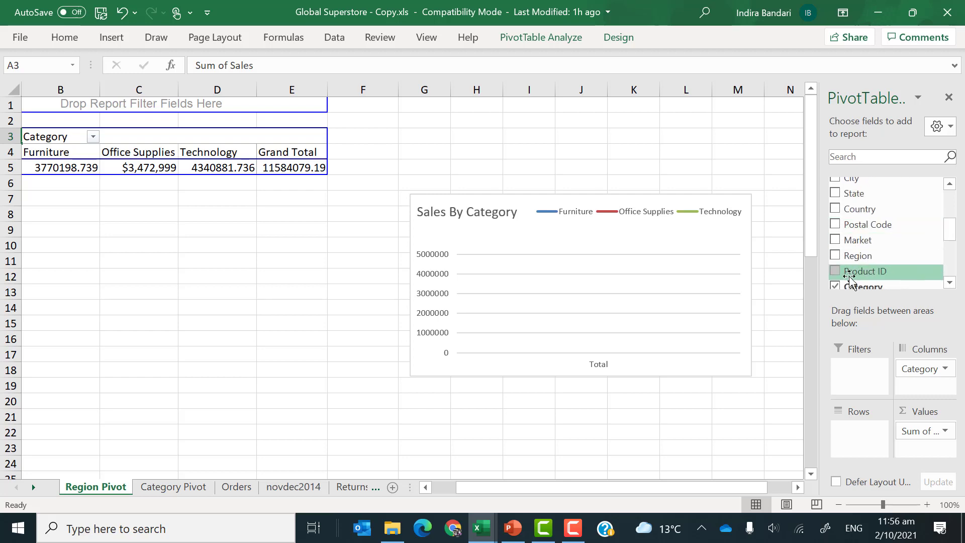
{"action": "left_click_drag", "start_coordinate": [848, 256], "coordinate": [852, 430]}
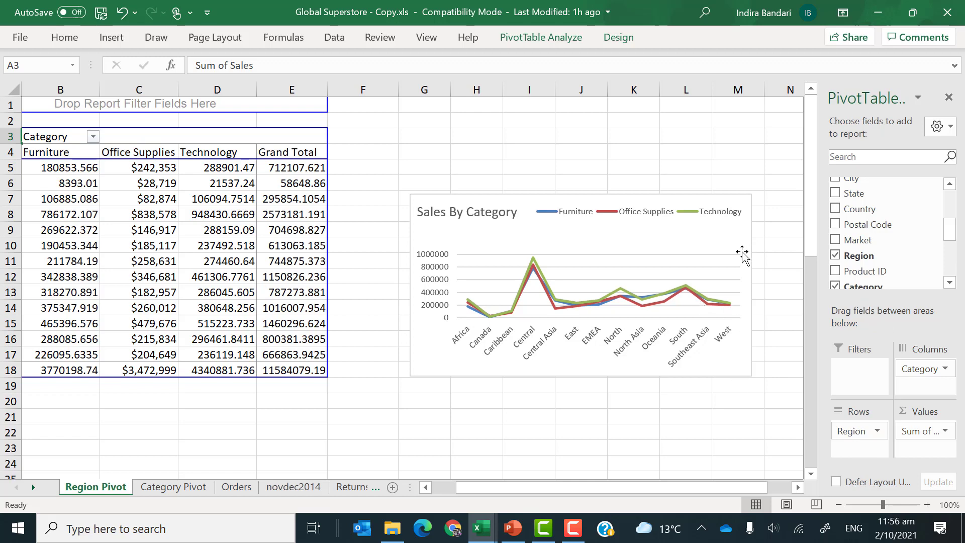
Move the region chart up and closer to the PivotTable, and widen it slightly.
{"action": "left_click_drag", "start_coordinate": [610, 237], "coordinate": [579, 194]}
{"action": "left_click_drag", "start_coordinate": [725, 336], "coordinate": [748, 338]}
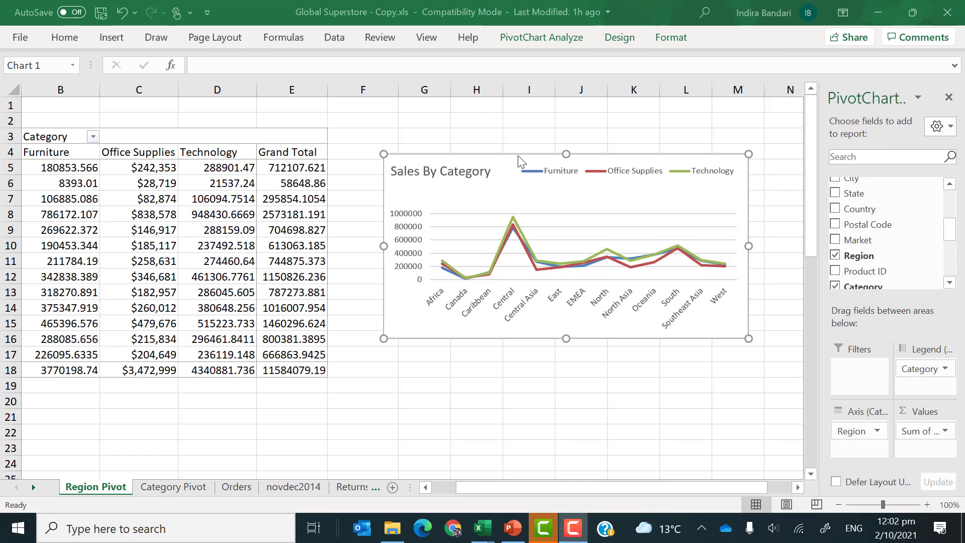
Change the region PivotChart from a line chart to a Clustered Bar chart.
{"action": "left_click", "coordinate": [518, 155]}
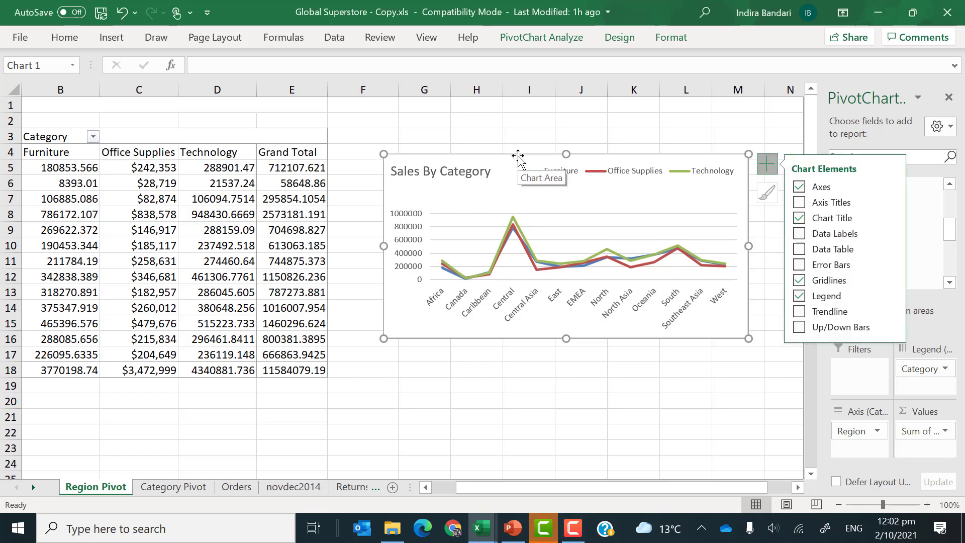
{"action": "right_click", "coordinate": [706, 159]}
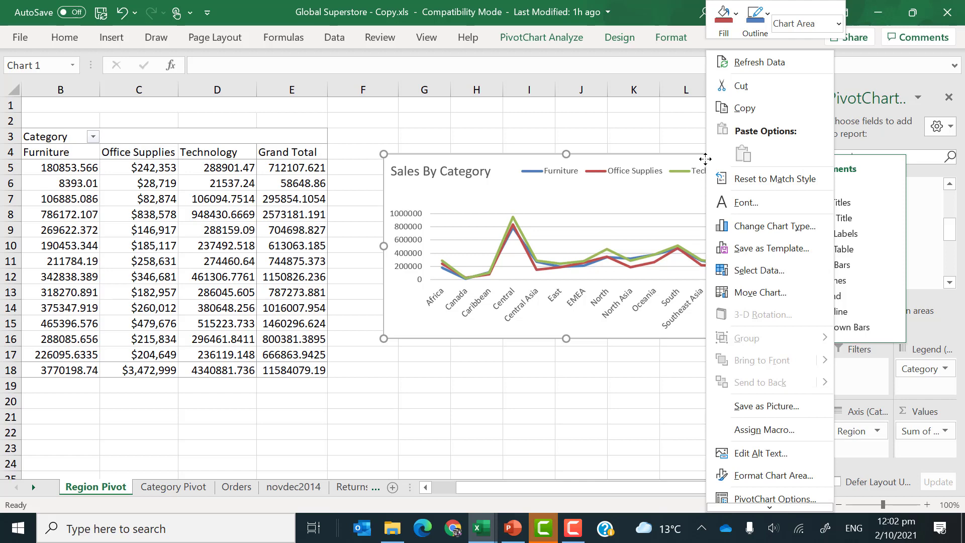
{"action": "left_click", "coordinate": [747, 227]}
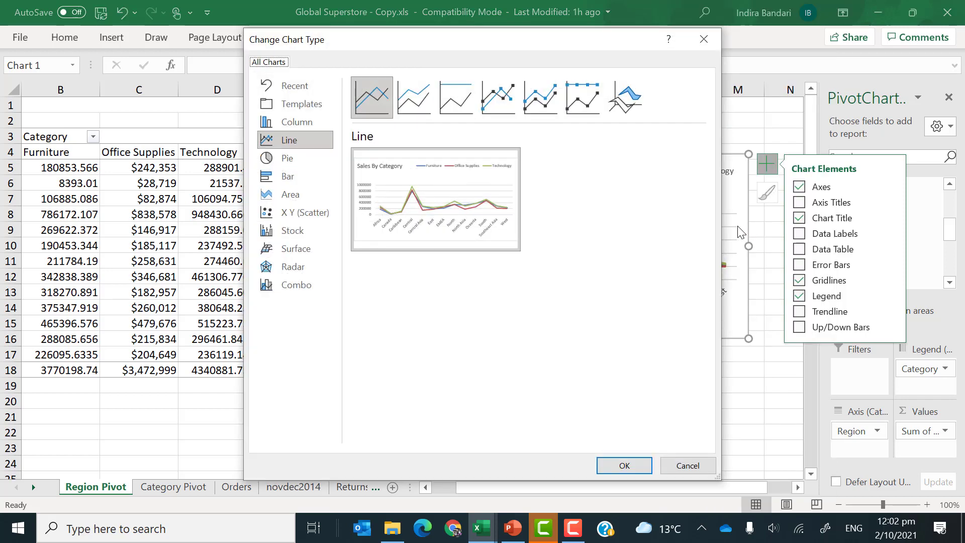
{"action": "left_click", "coordinate": [314, 123]}
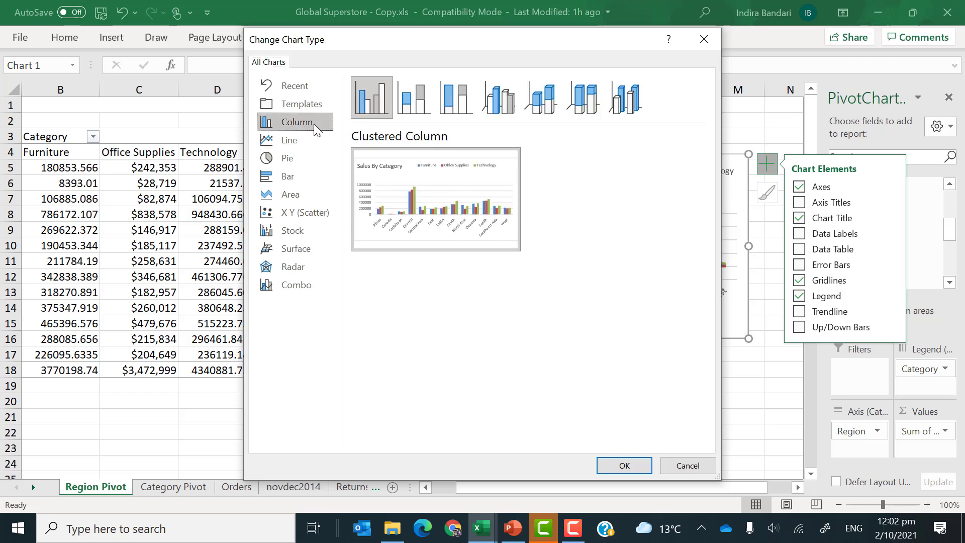
{"action": "left_click", "coordinate": [305, 175]}
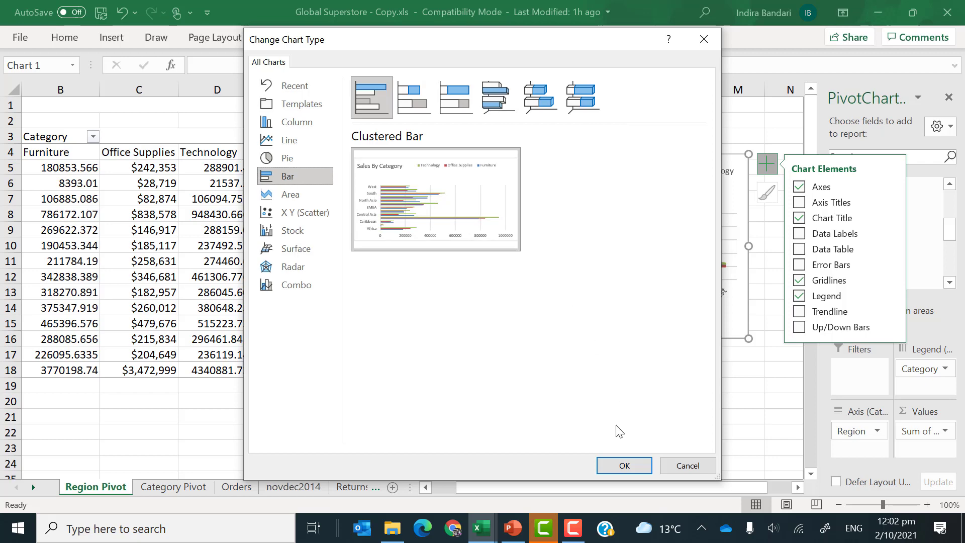
{"action": "left_click", "coordinate": [624, 466]}
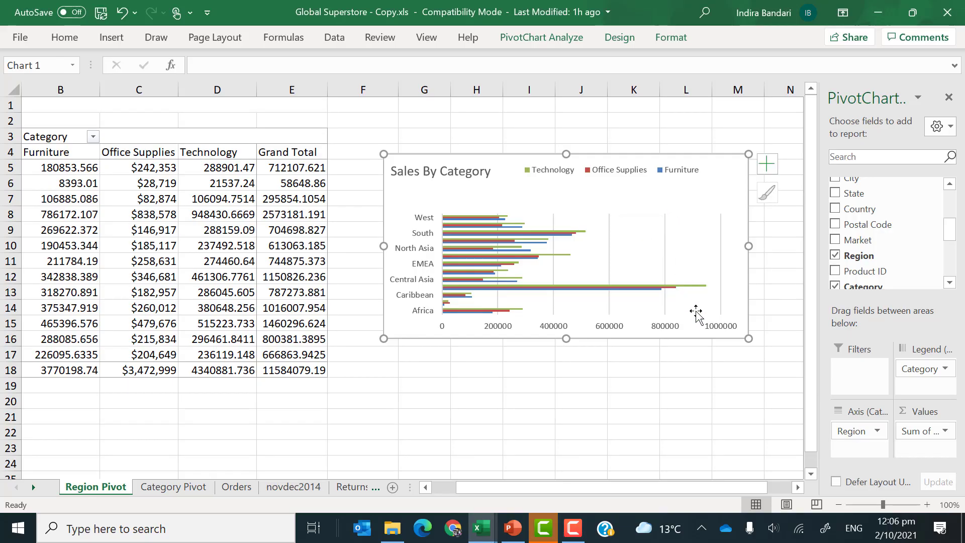
Make the region bar chart taller, extending it to about row 22, and narrow it to end at about column L.
{"action": "left_click_drag", "start_coordinate": [565, 338], "coordinate": [555, 439]}
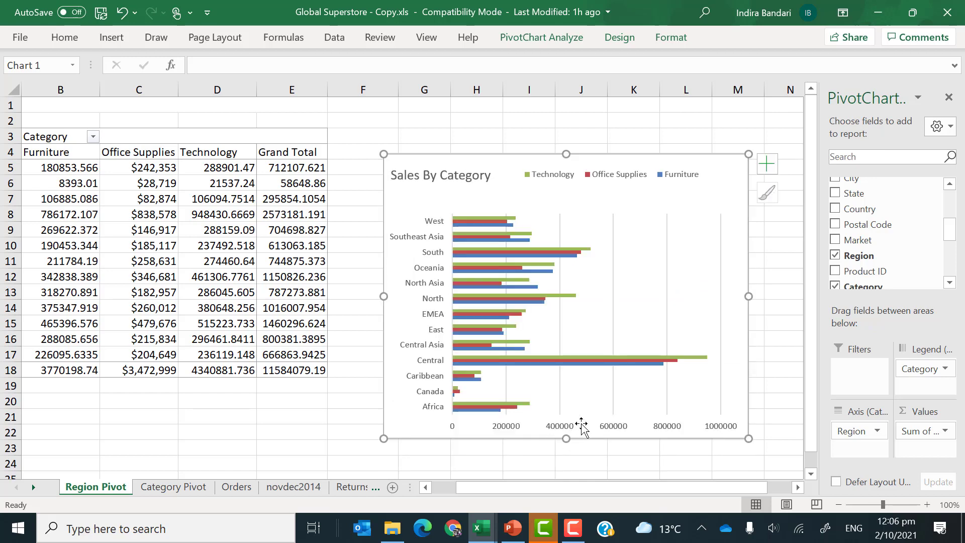
{"action": "left_click_drag", "start_coordinate": [751, 297], "coordinate": [686, 296]}
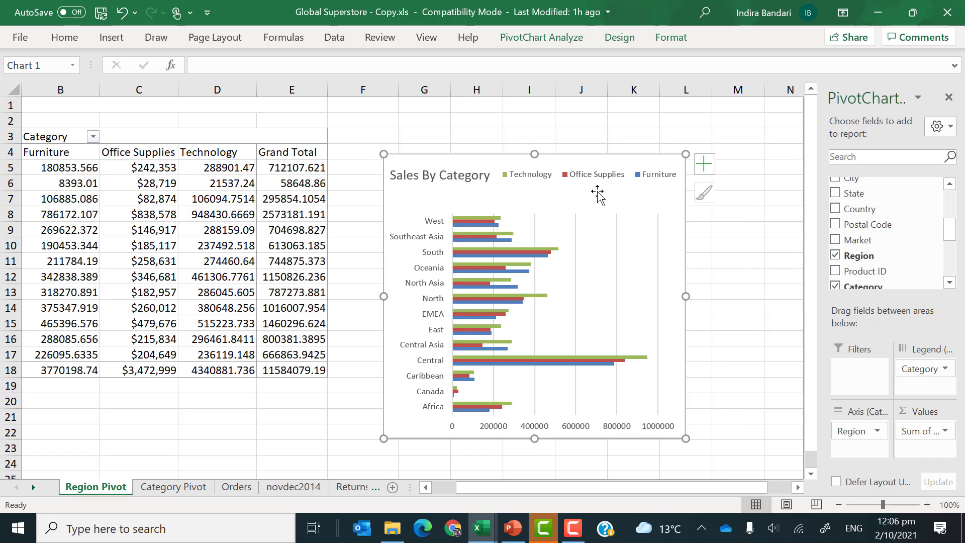
Delete the legend from the region bar chart and move the chart up and slightly closer to the PivotTable.
{"action": "left_click", "coordinate": [578, 177]}
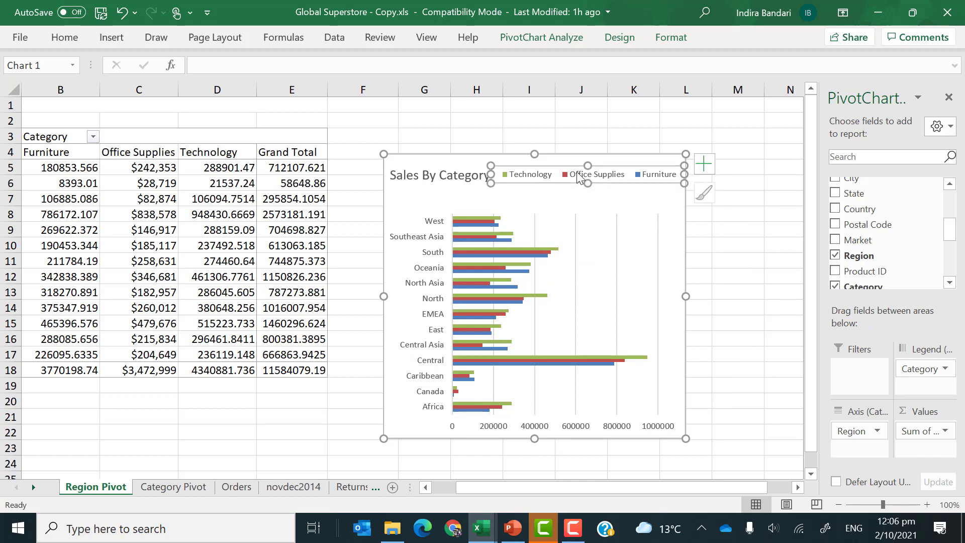
{"action": "key", "text": "Delete"}
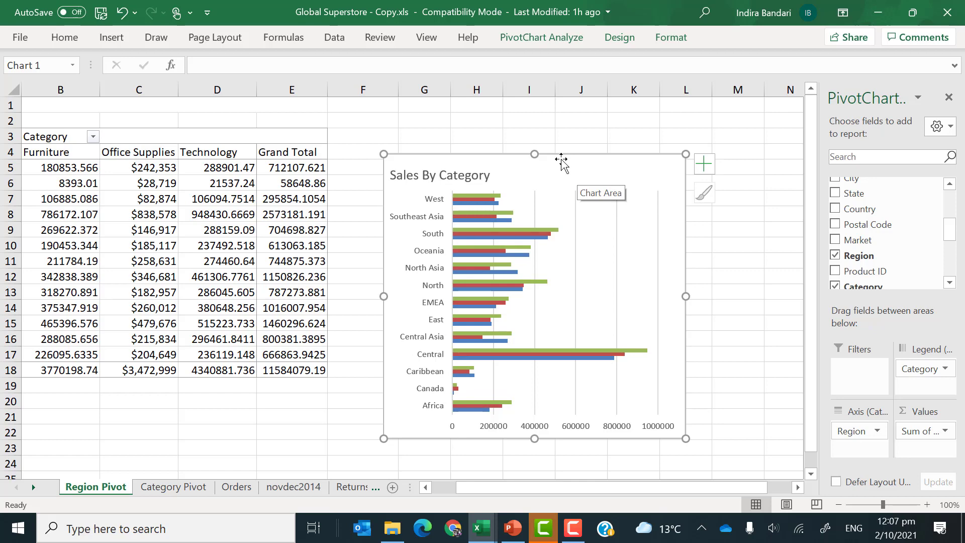
{"action": "left_click_drag", "start_coordinate": [558, 160], "coordinate": [549, 133]}
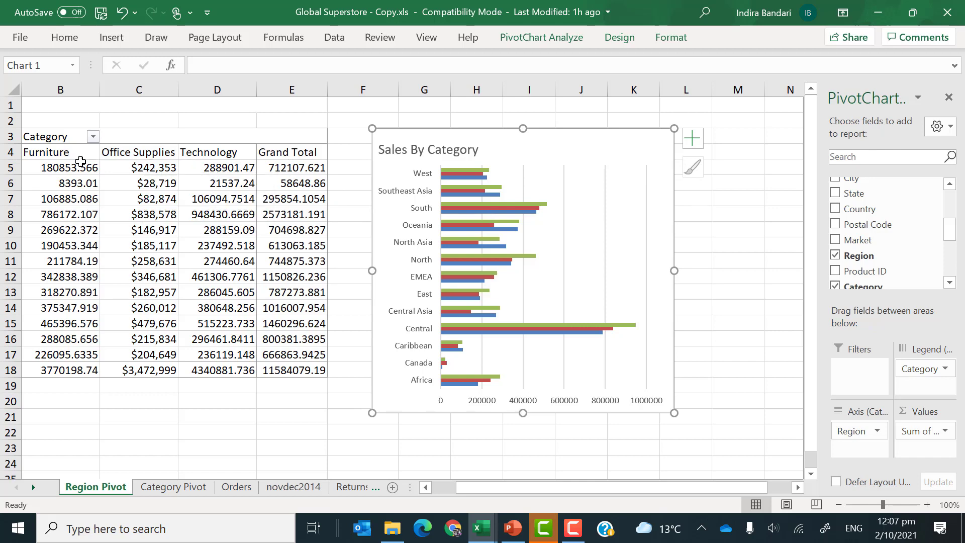
Format the PivotTable values in B5:E18 as Currency with 0 decimal places and no symbol.
{"action": "left_click_drag", "start_coordinate": [89, 171], "coordinate": [155, 191]}
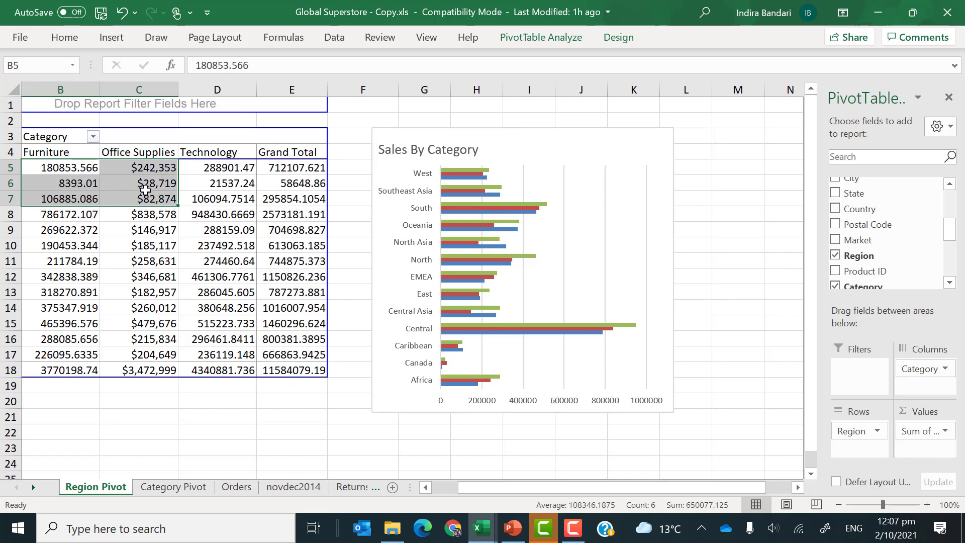
{"action": "left_click", "coordinate": [145, 187]}
{"action": "left_click_drag", "start_coordinate": [282, 234], "coordinate": [279, 370]}
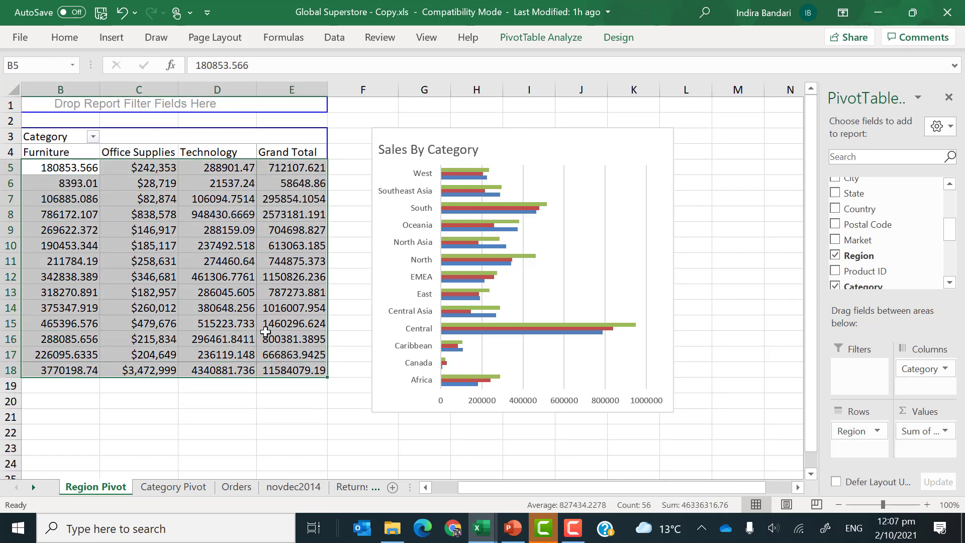
{"action": "right_click", "coordinate": [219, 204]}
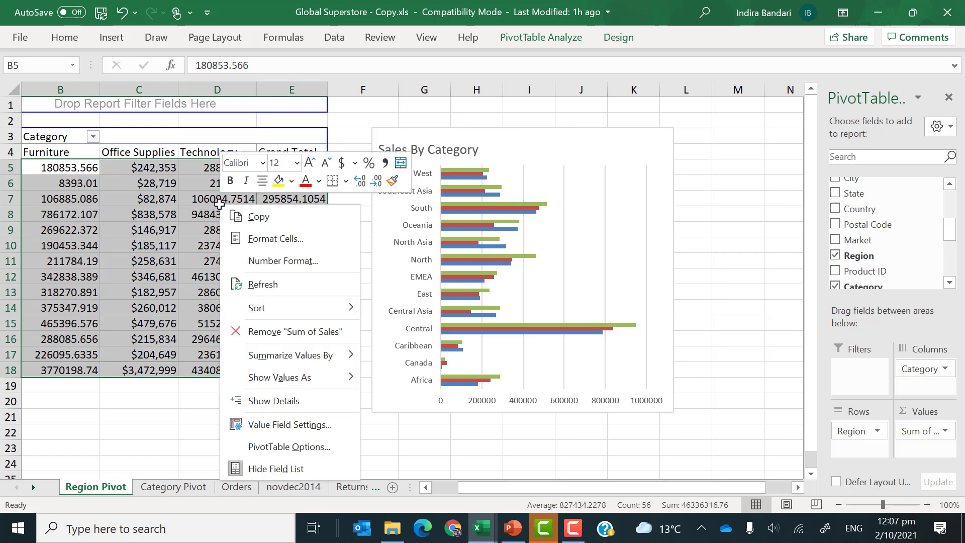
{"action": "left_click", "coordinate": [261, 241]}
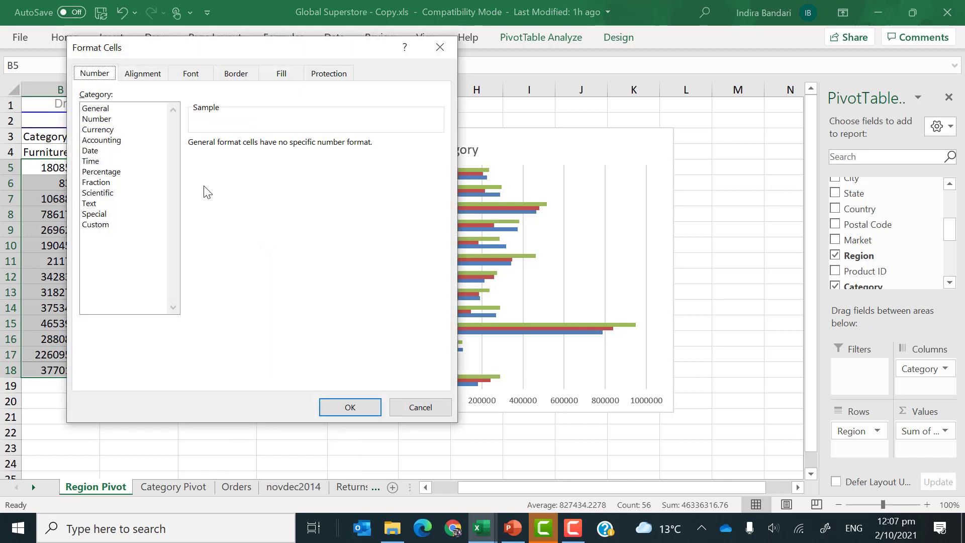
{"action": "left_click", "coordinate": [99, 119]}
{"action": "left_click", "coordinate": [97, 130]}
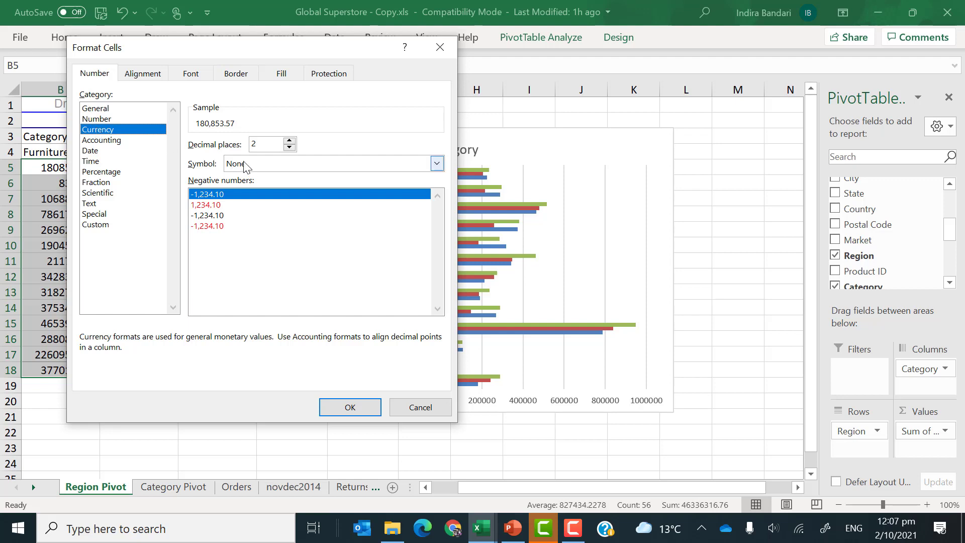
{"action": "left_click", "coordinate": [290, 148]}
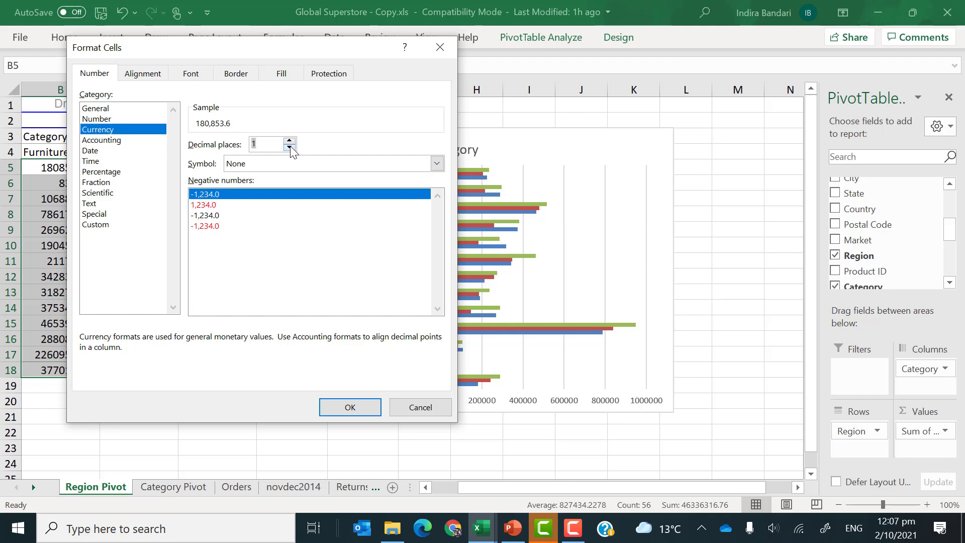
{"action": "left_click", "coordinate": [289, 148]}
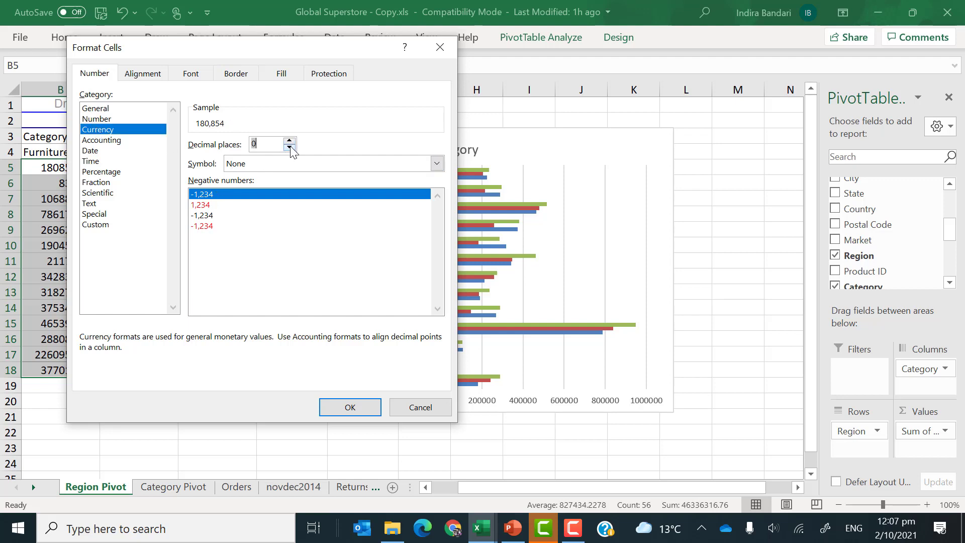
{"action": "left_click", "coordinate": [340, 409]}
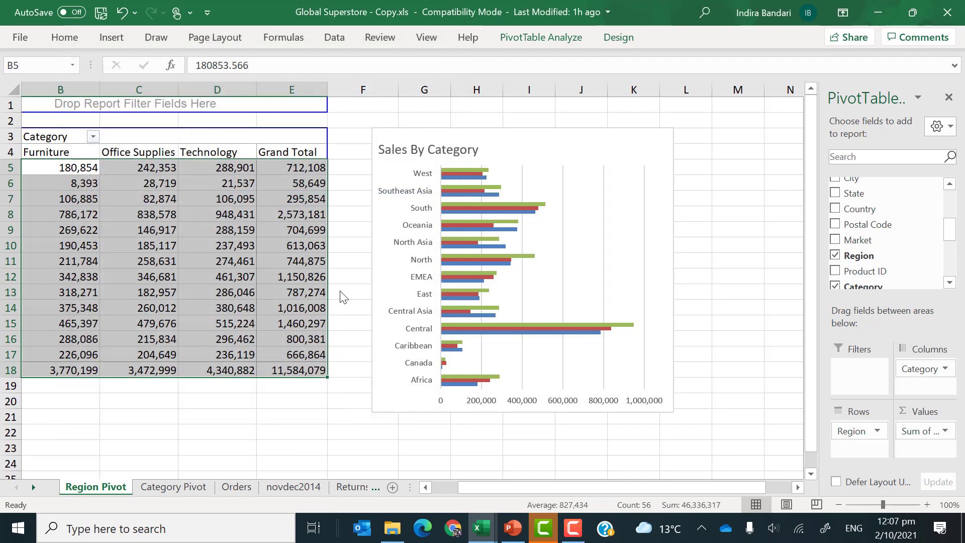
Sort the regions in the PivotTable by Grand Total from smallest to largest.
{"action": "left_click", "coordinate": [284, 171]}
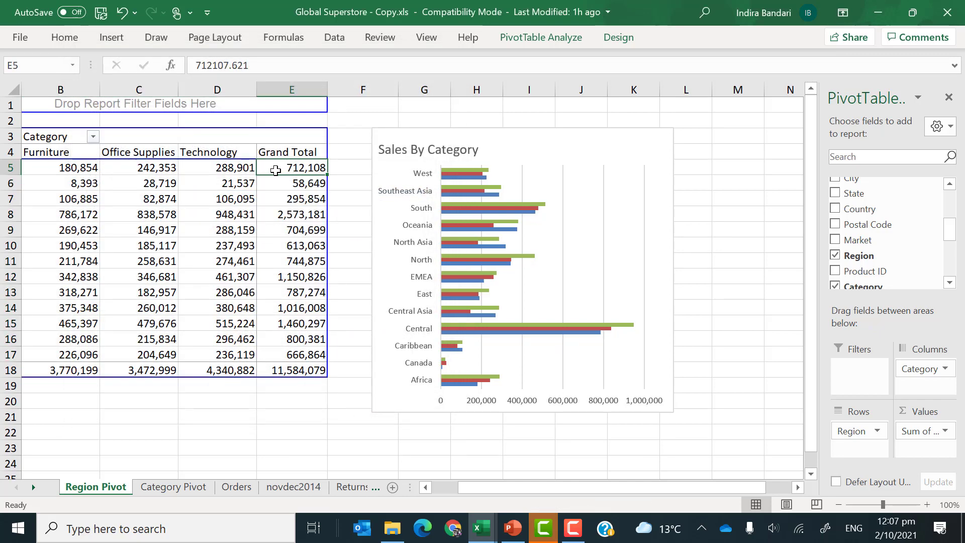
{"action": "right_click", "coordinate": [276, 170]}
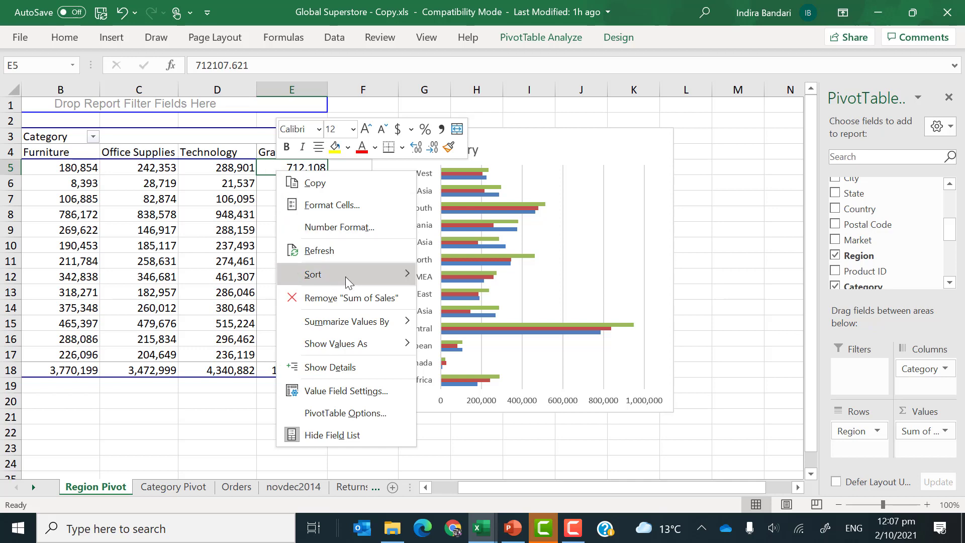
{"action": "mouse_move", "coordinate": [345, 276]}
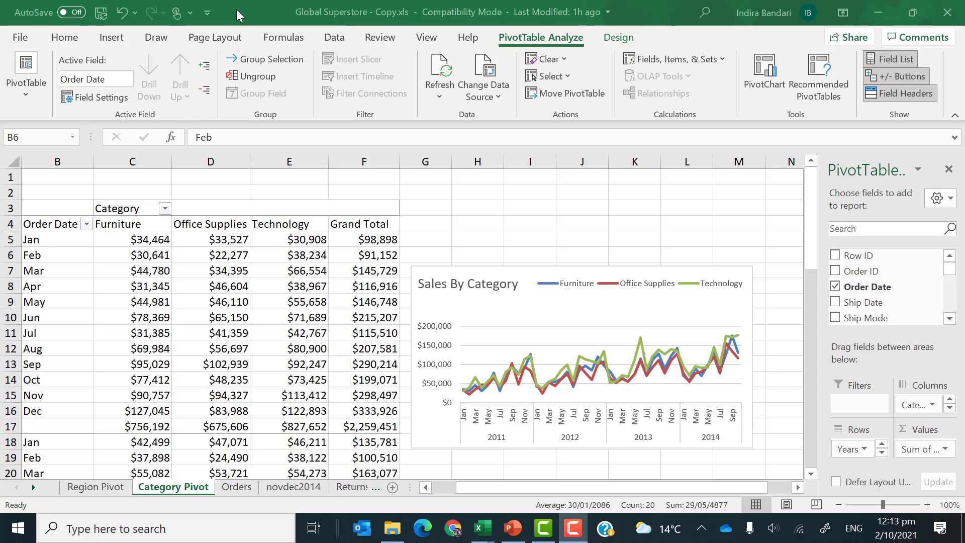
Rename the PivotTable on the Category Pivot sheet as "CategoryP".
{"action": "left_click", "coordinate": [205, 300]}
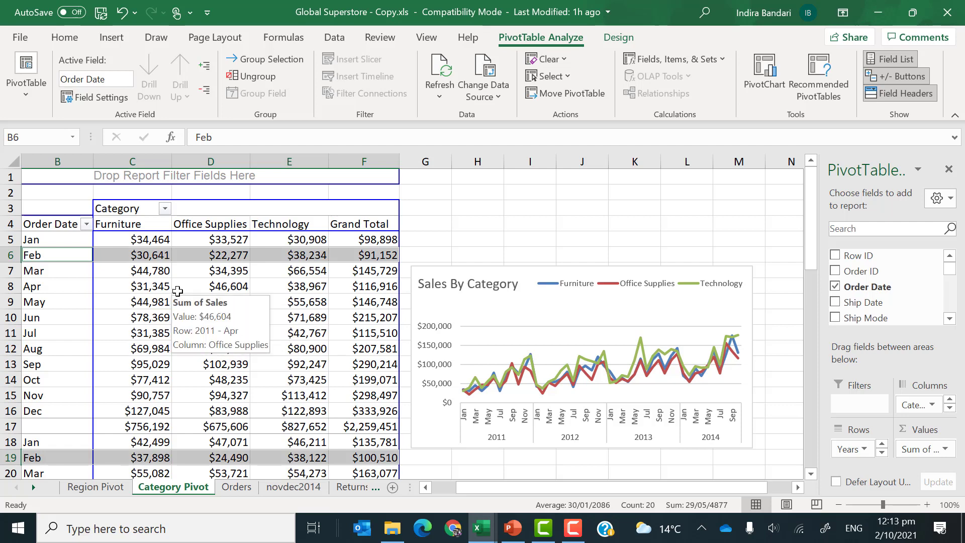
{"action": "left_click", "coordinate": [188, 280]}
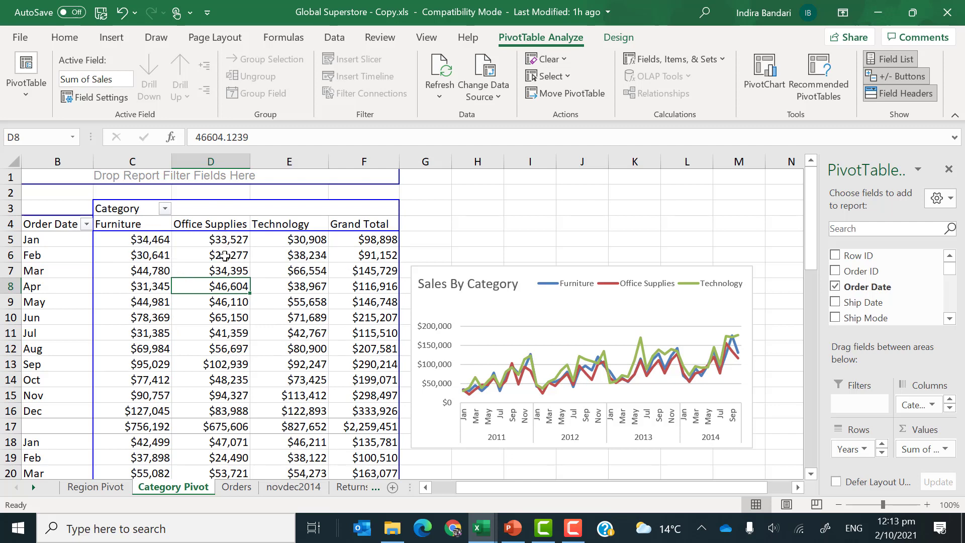
{"action": "left_click", "coordinate": [208, 302]}
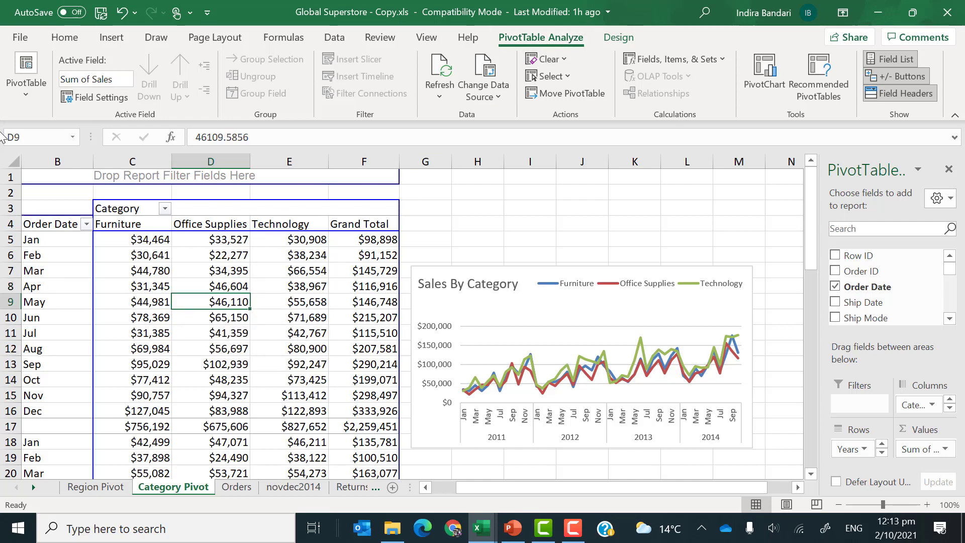
{"action": "left_click", "coordinate": [26, 99]}
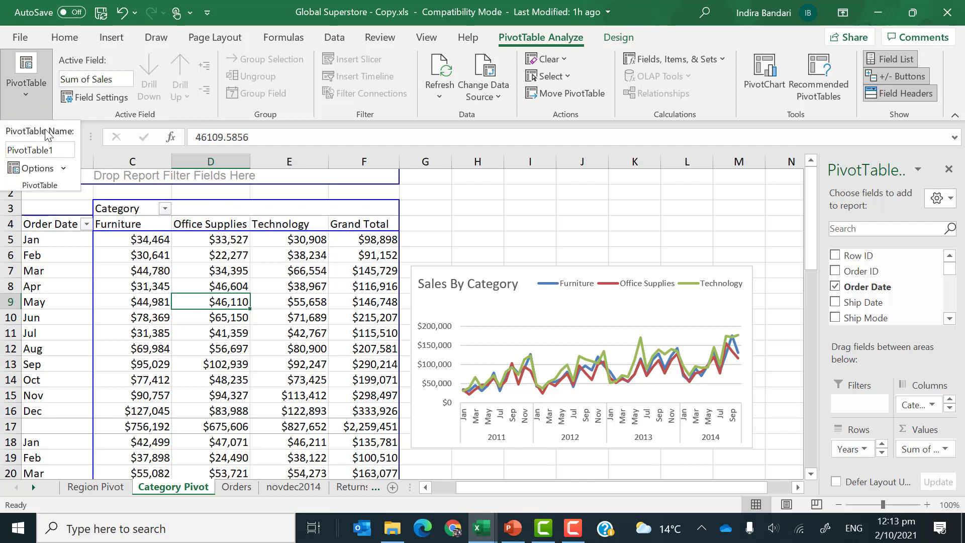
{"action": "double_click", "coordinate": [67, 149]}
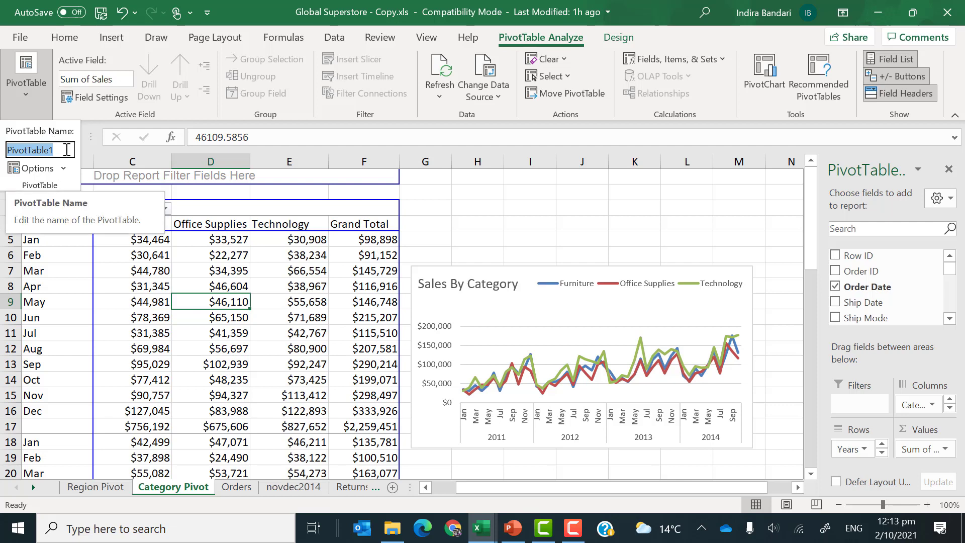
{"action": "type", "text": "CategoryP"}
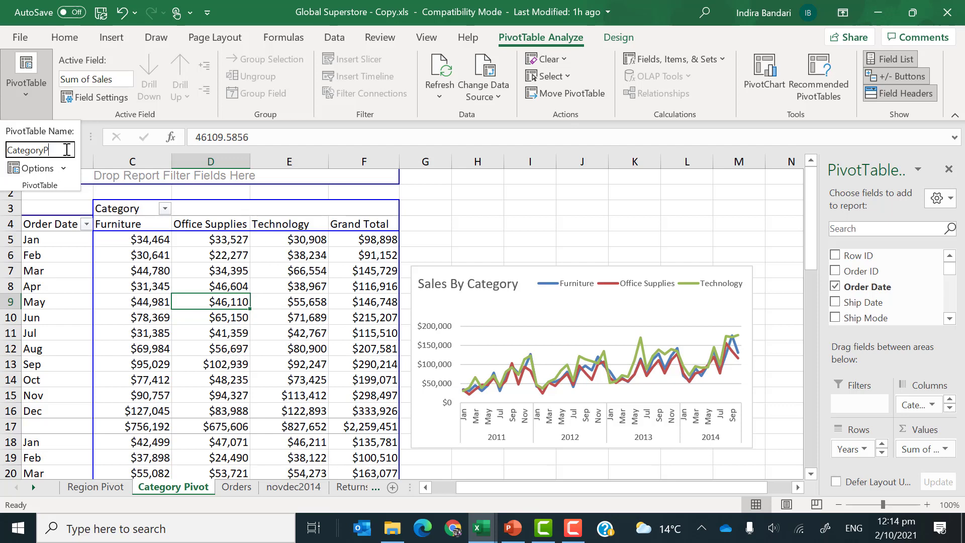
{"action": "key", "text": "Return"}
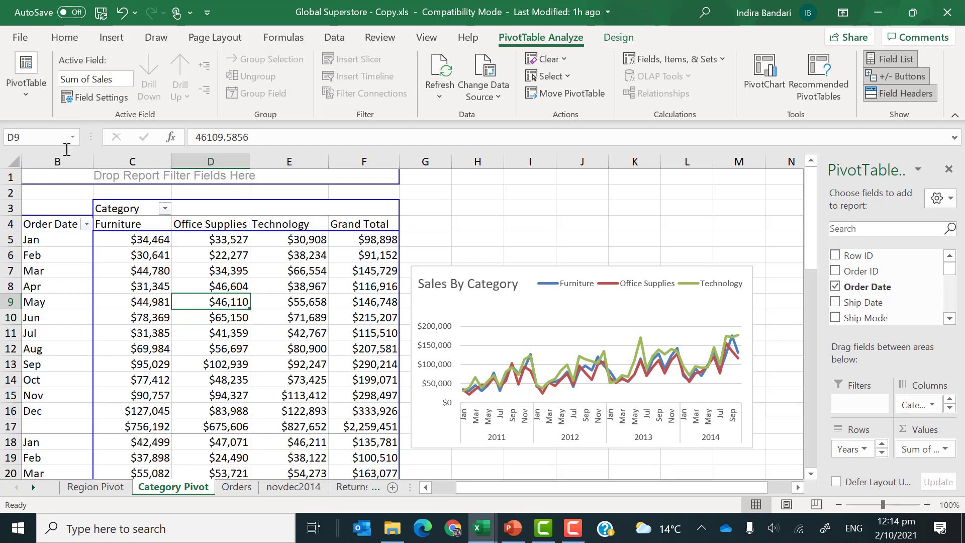
Rename the Sales By Category line chart on the Category Pivot sheet as "CategoryC".
{"action": "left_click", "coordinate": [612, 307]}
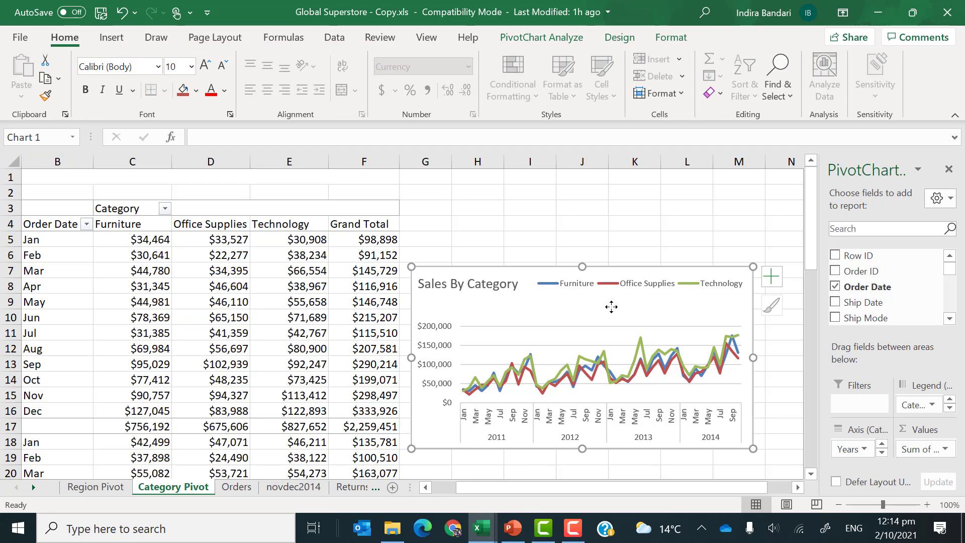
{"action": "left_click", "coordinate": [557, 39]}
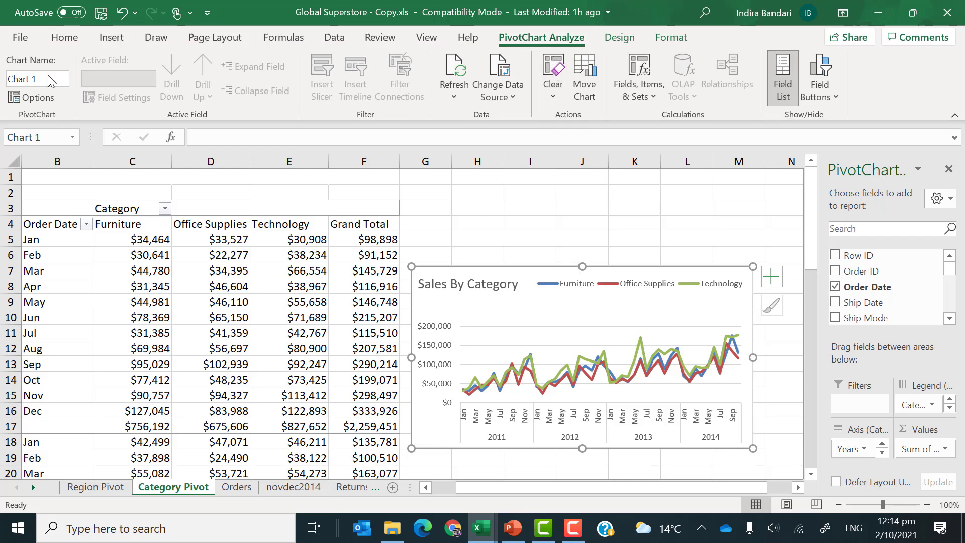
{"action": "left_click_drag", "start_coordinate": [48, 79], "coordinate": [2, 80]}
{"action": "type", "text": "CategoryC"}
{"action": "key", "text": "Return"}
Rename the PivotTable on the Region Pivot sheet as "RegionP".
{"action": "left_click", "coordinate": [94, 486]}
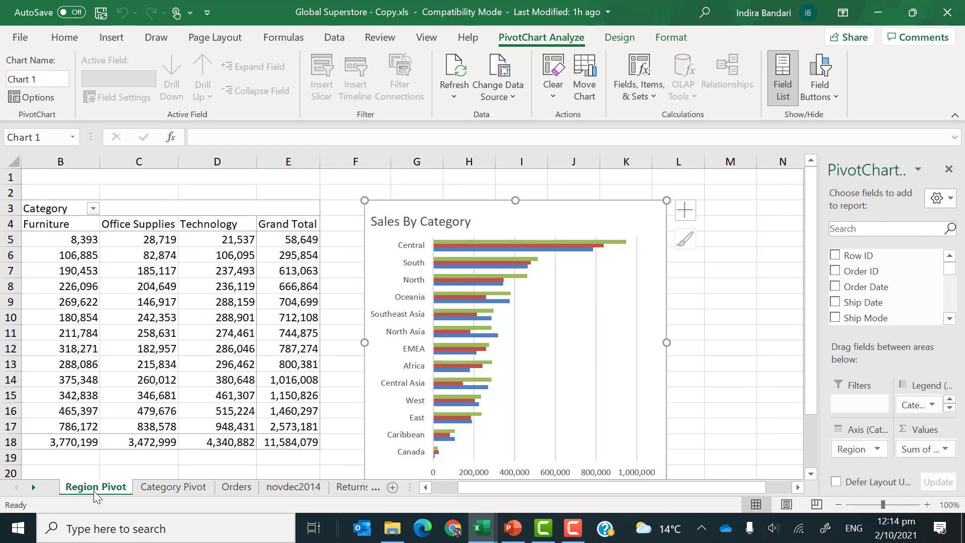
{"action": "left_click", "coordinate": [164, 308]}
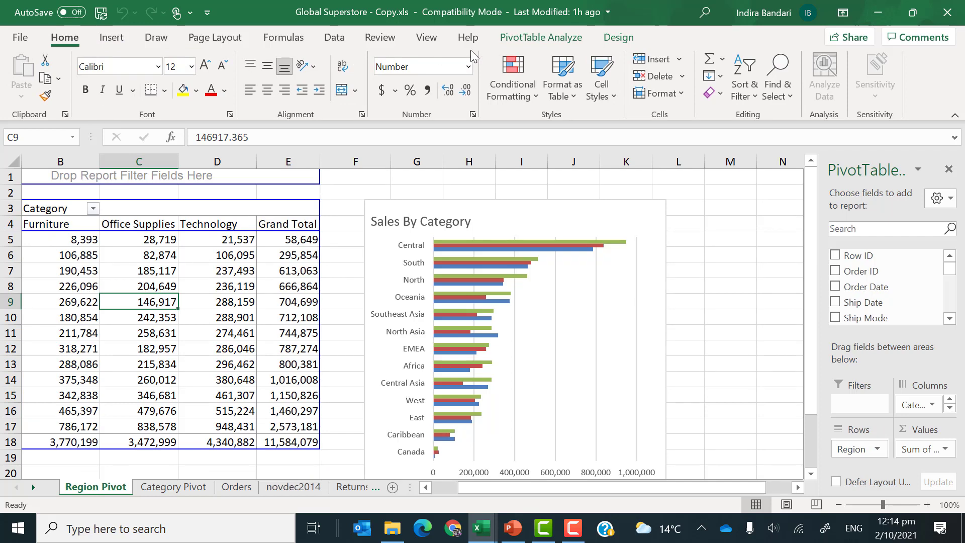
{"action": "left_click", "coordinate": [518, 38]}
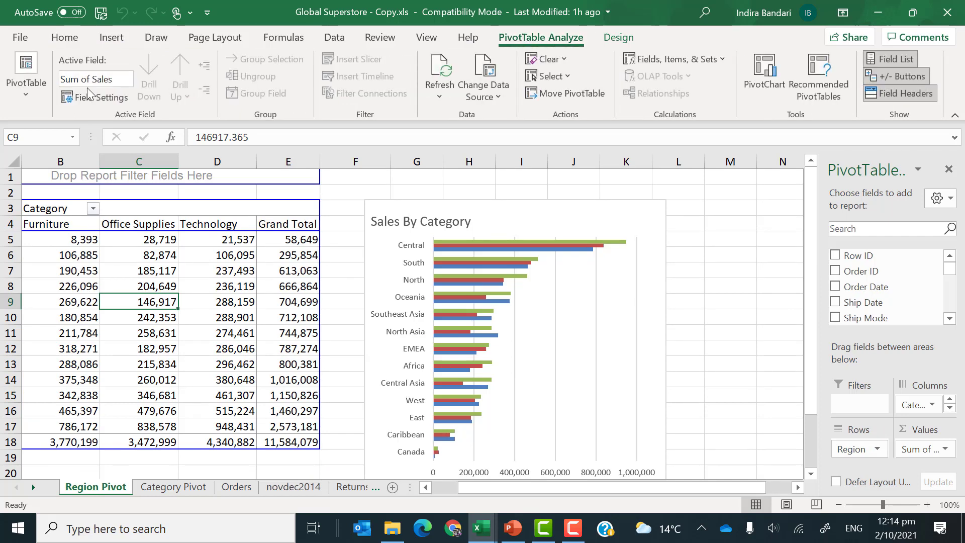
{"action": "left_click", "coordinate": [25, 94]}
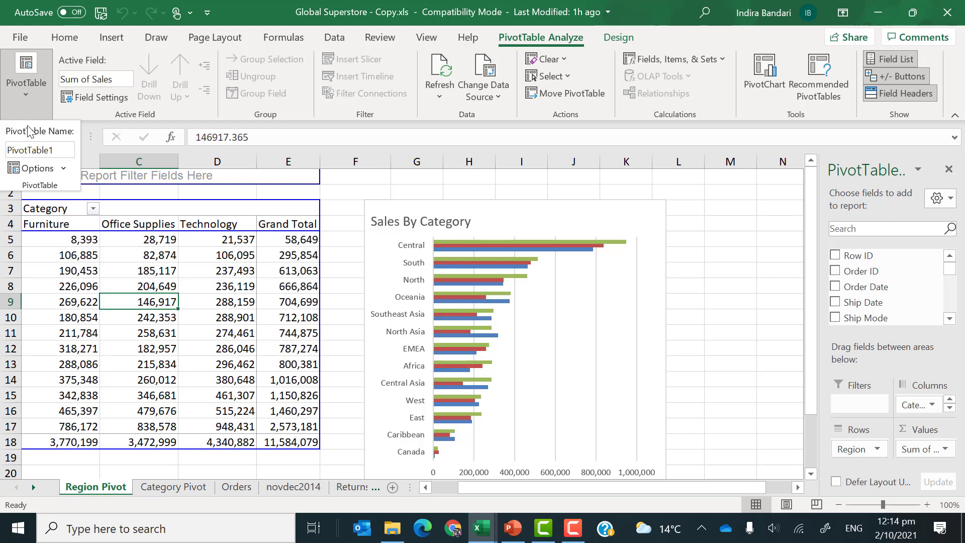
{"action": "double_click", "coordinate": [66, 150]}
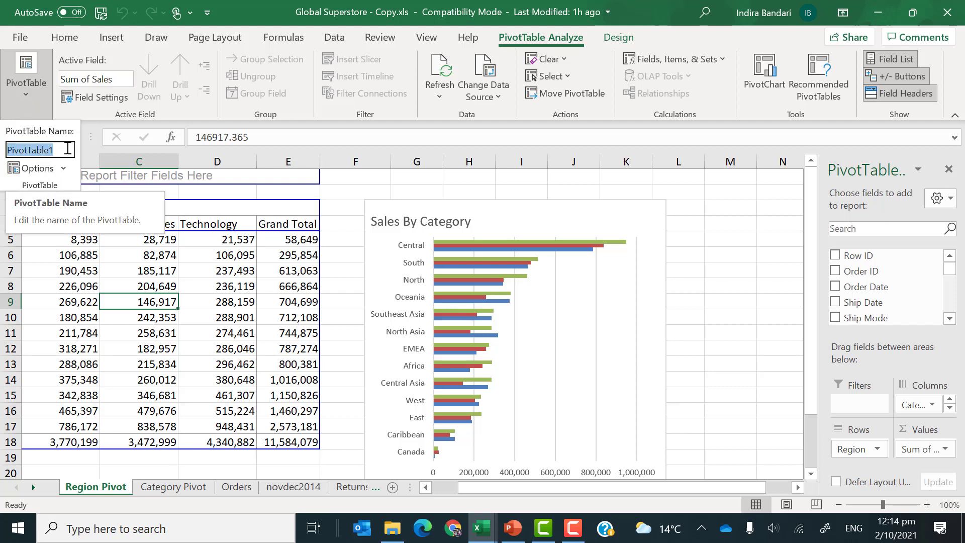
{"action": "type", "text": "REgionP"}
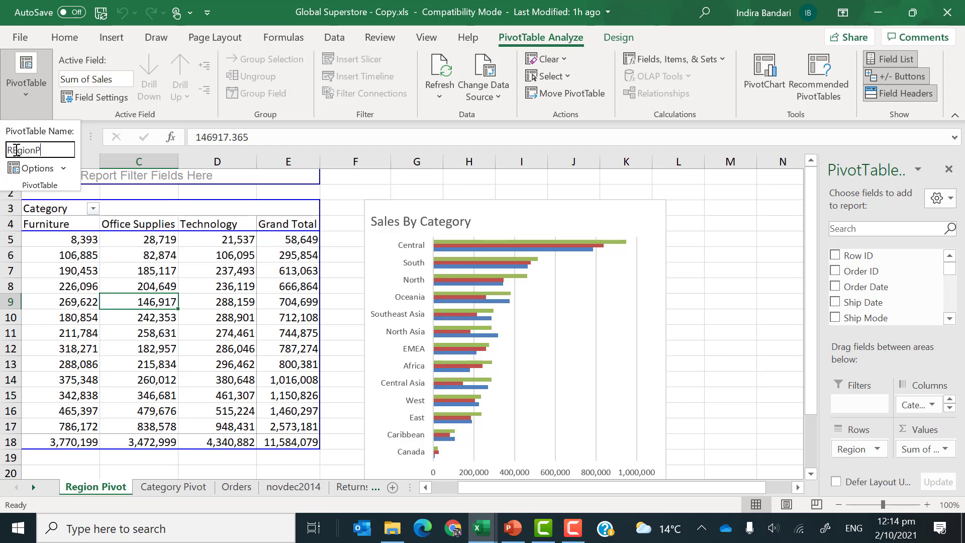
{"action": "key", "text": "BackSpace"}
{"action": "type", "text": "e"}
{"action": "key", "text": "Return"}
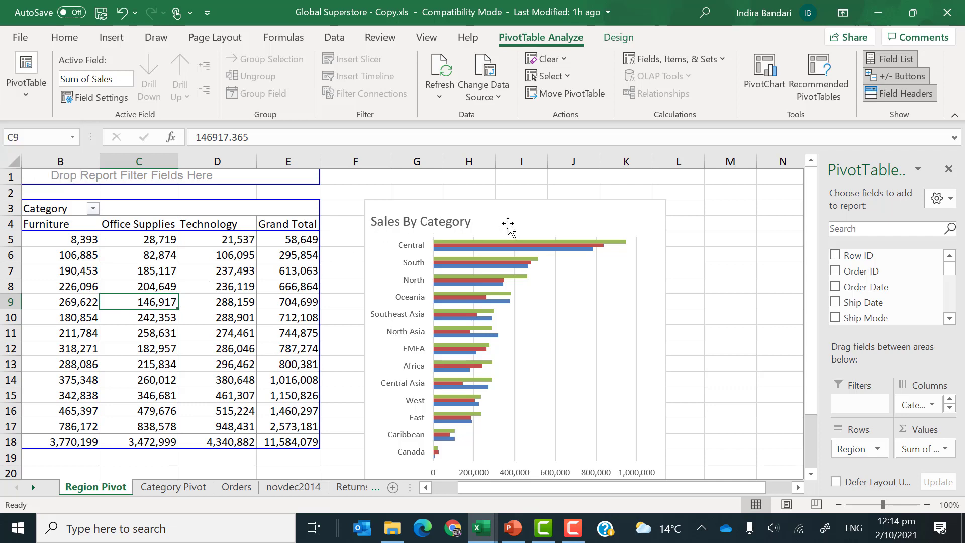
Change the title of the bar chart on the Region Pivot sheet to "Sales By Region".
{"action": "left_click", "coordinate": [442, 222]}
{"action": "double_click", "coordinate": [445, 220]}
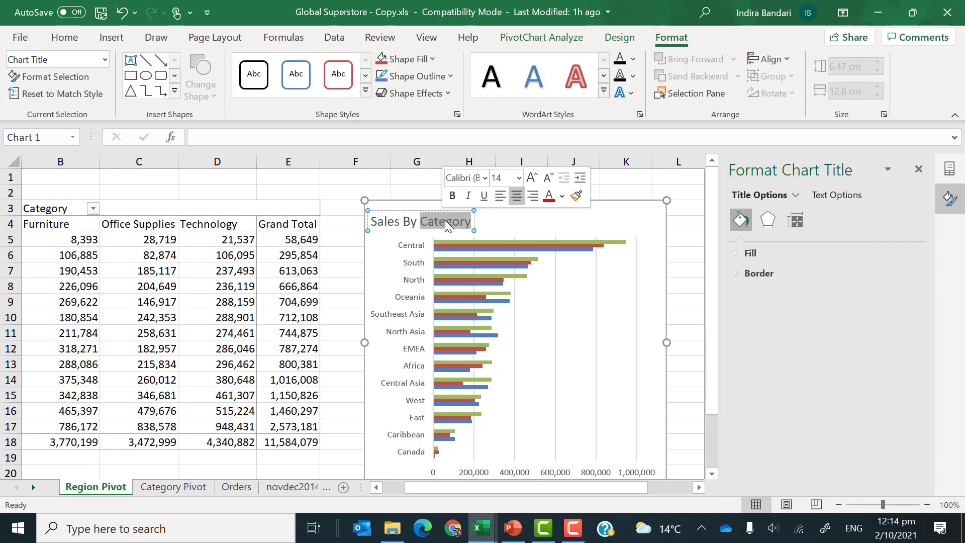
{"action": "type", "text": "Re"}
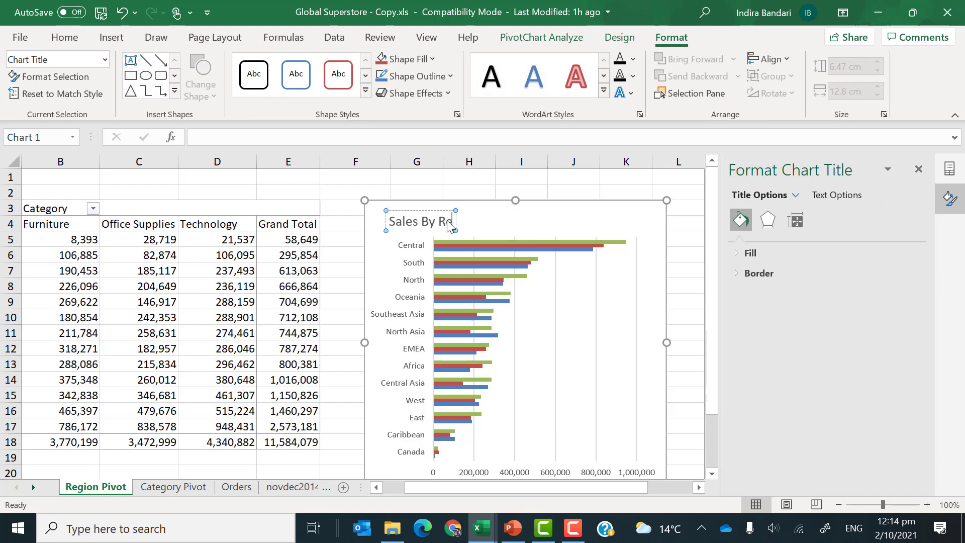
{"action": "type", "text": "gion"}
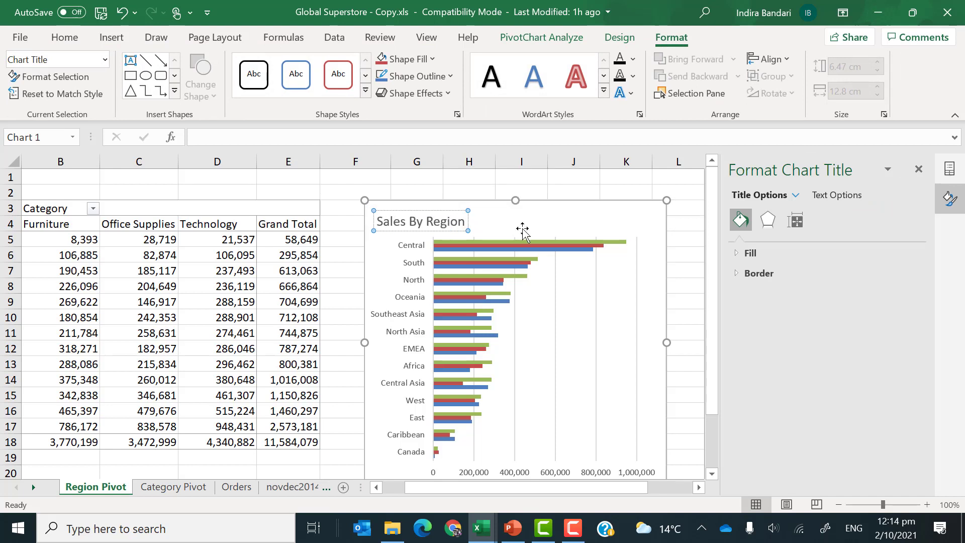
{"action": "left_click", "coordinate": [565, 226]}
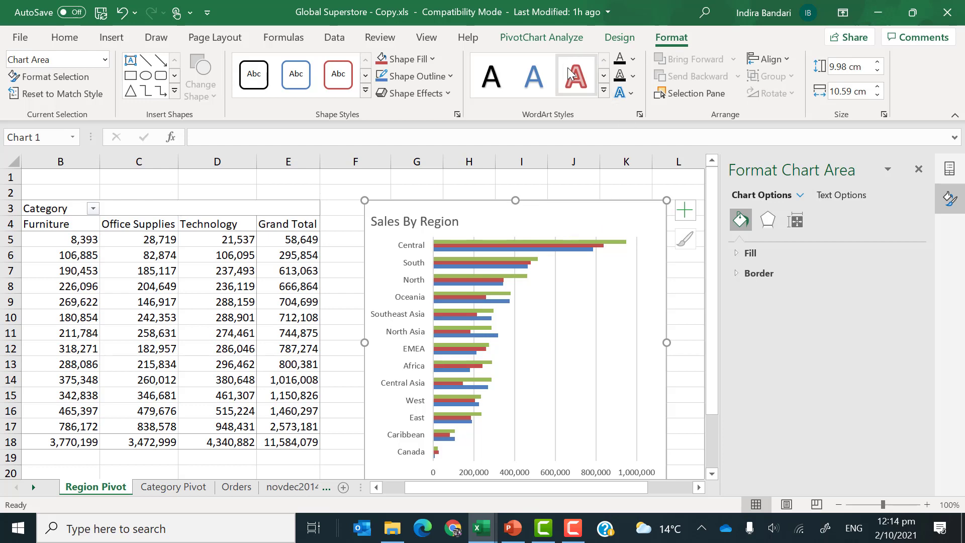
Rename the Sales By Region bar chart object as "RegionC".
{"action": "left_click", "coordinate": [552, 44]}
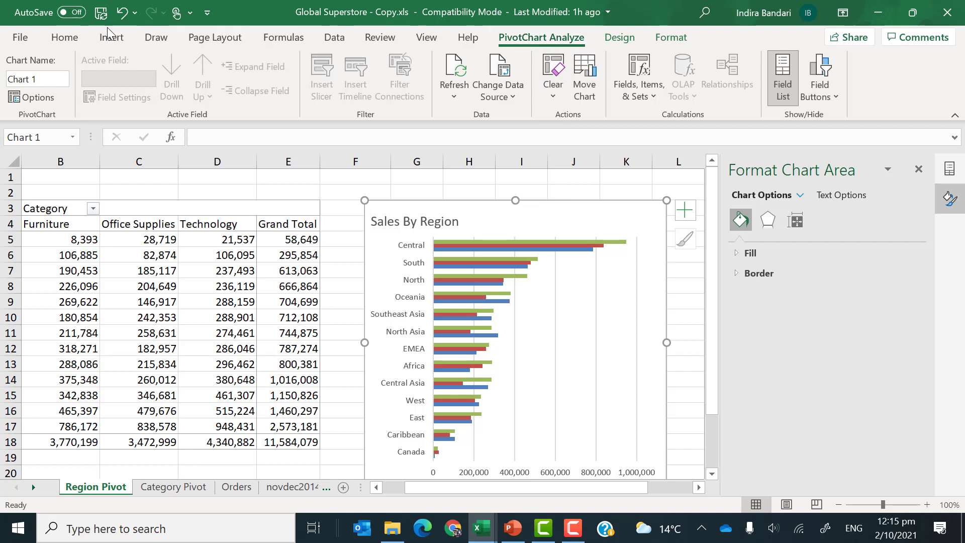
{"action": "left_click", "coordinate": [8, 79]}
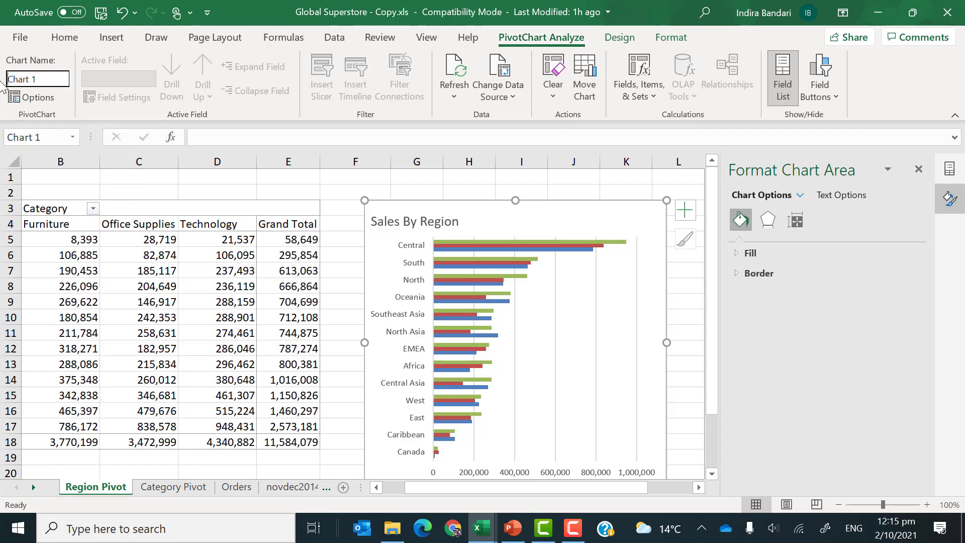
{"action": "left_click_drag", "start_coordinate": [52, 80], "coordinate": [2, 81]}
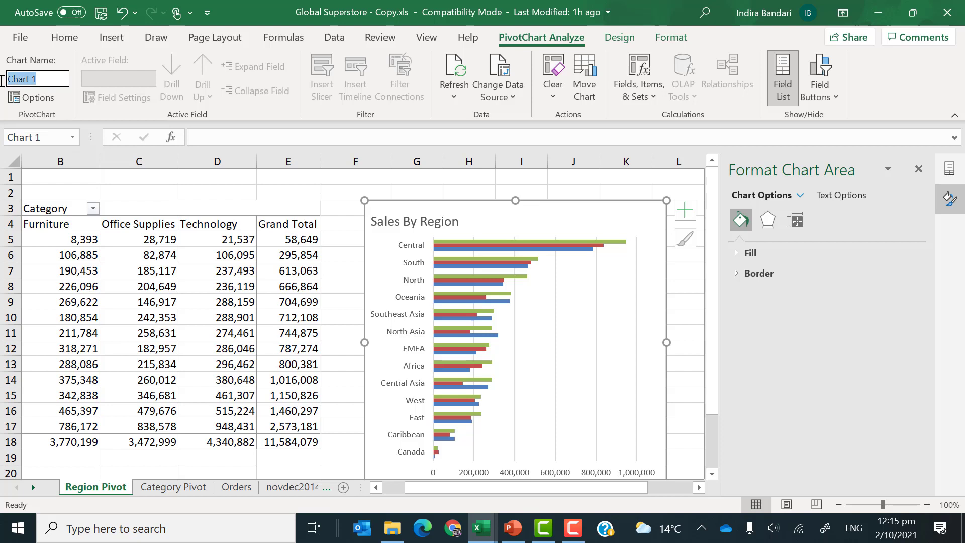
{"action": "type", "text": "RegionC"}
{"action": "key", "text": "Return"}
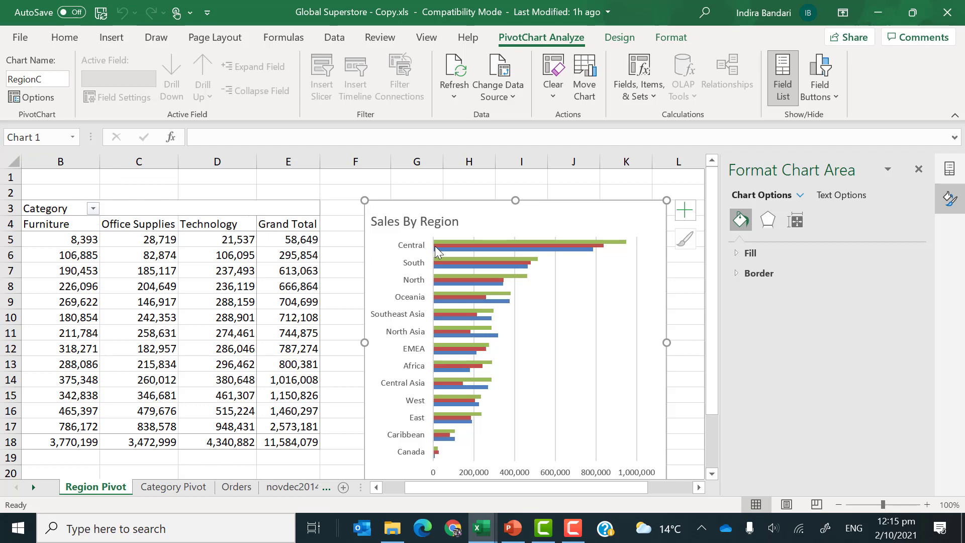
Create a copy of the Region Pivot sheet in the same workbook, placed before the original.
{"action": "mouse_move", "coordinate": [480, 530]}
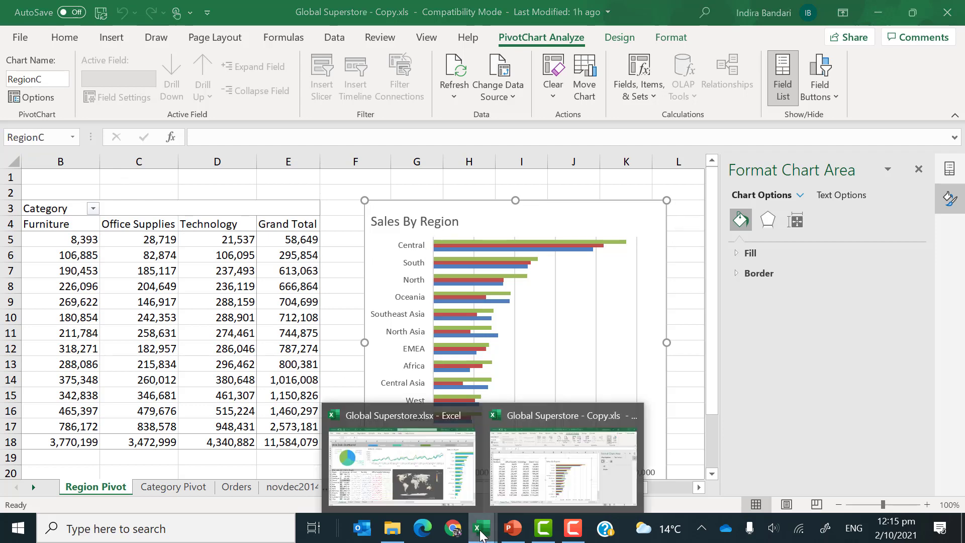
{"action": "left_click", "coordinate": [390, 417]}
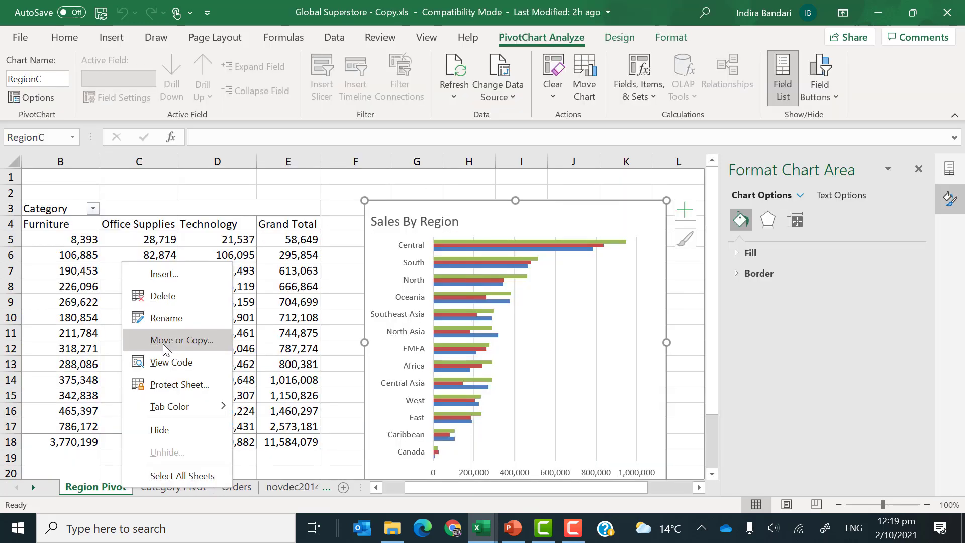
{"action": "left_click", "coordinate": [168, 340]}
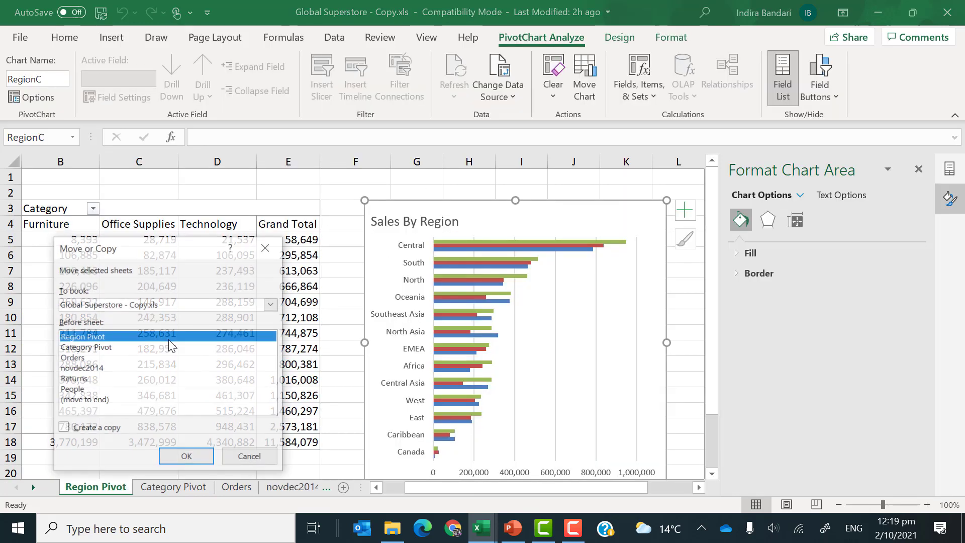
{"action": "left_click", "coordinate": [77, 431]}
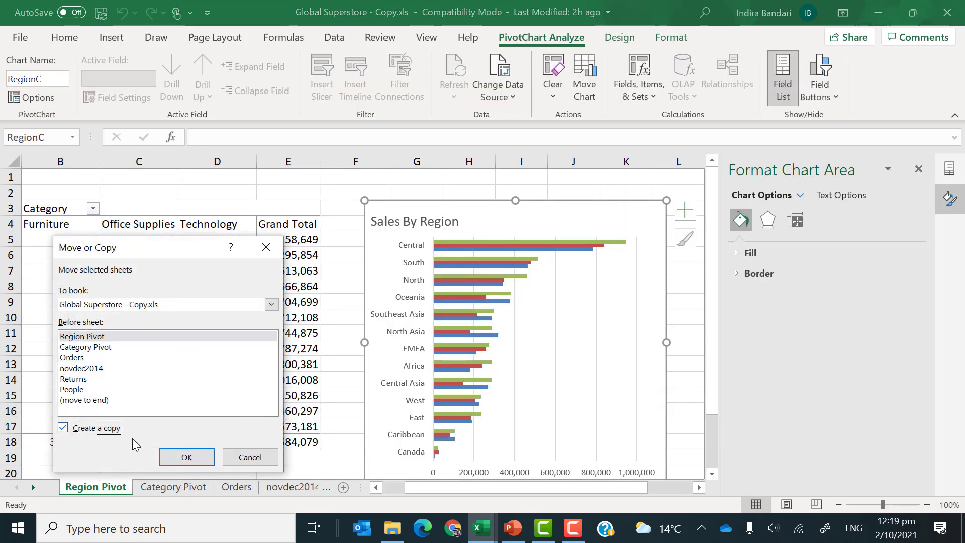
{"action": "left_click", "coordinate": [187, 458]}
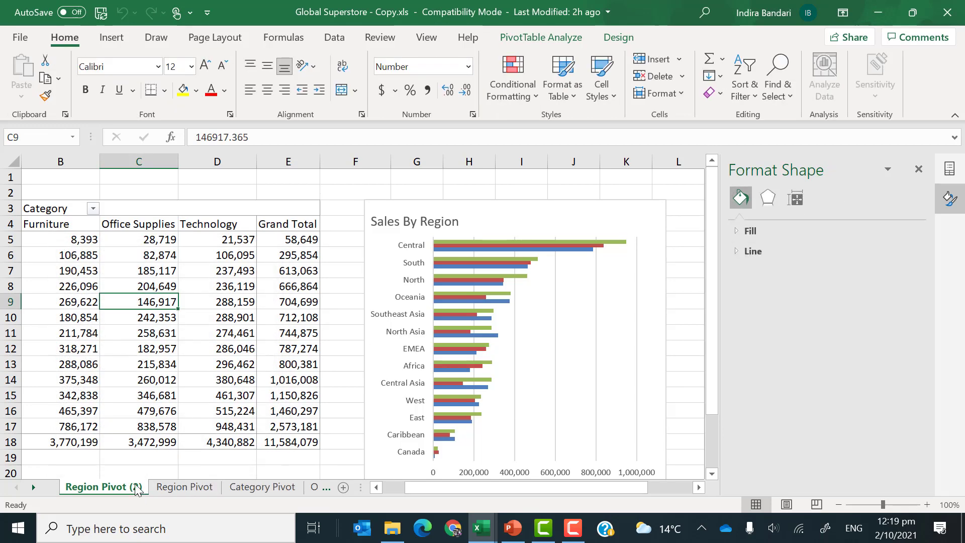
Rename the copied Region Pivot sheet as "SparklinesPivot".
{"action": "double_click", "coordinate": [136, 488]}
{"action": "type", "text": "Spar"}
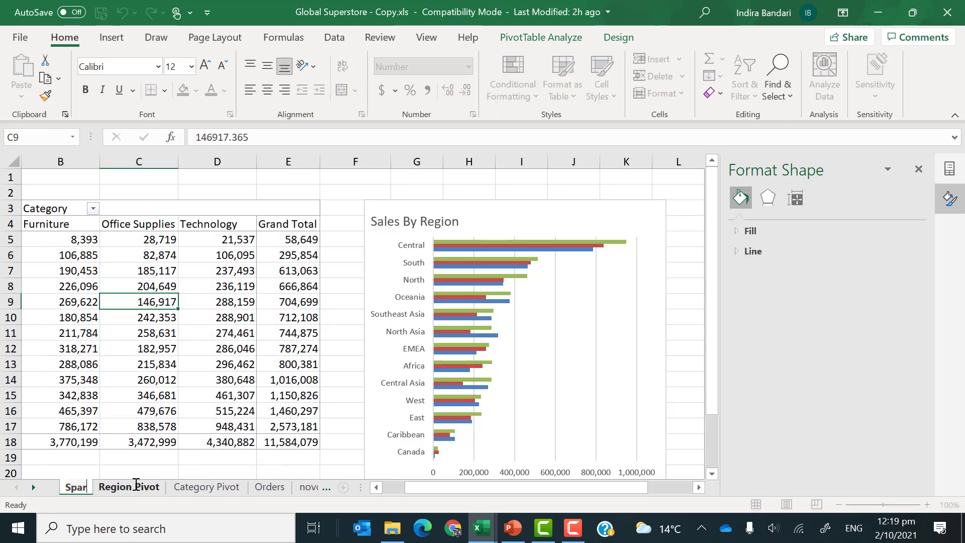
{"action": "type", "text": "klinesPivot"}
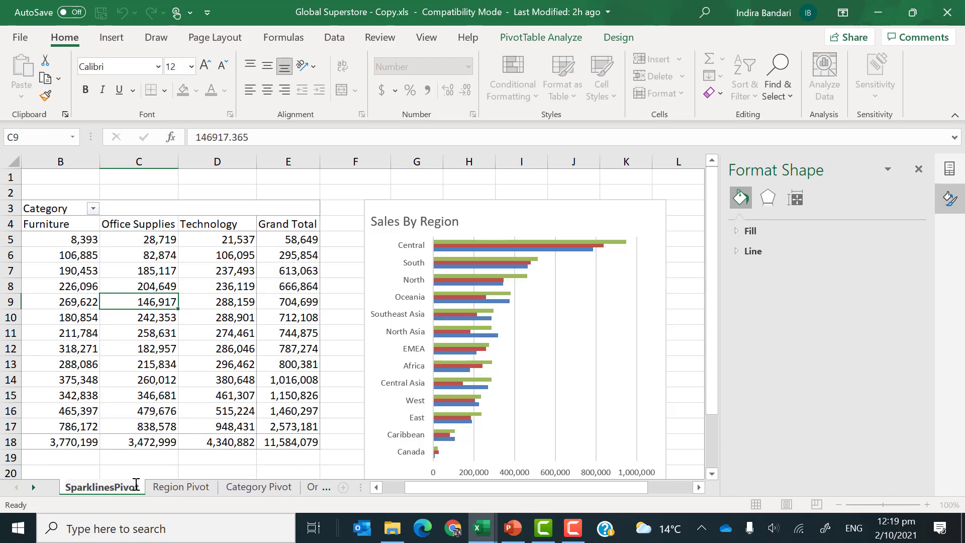
{"action": "key", "text": "Return"}
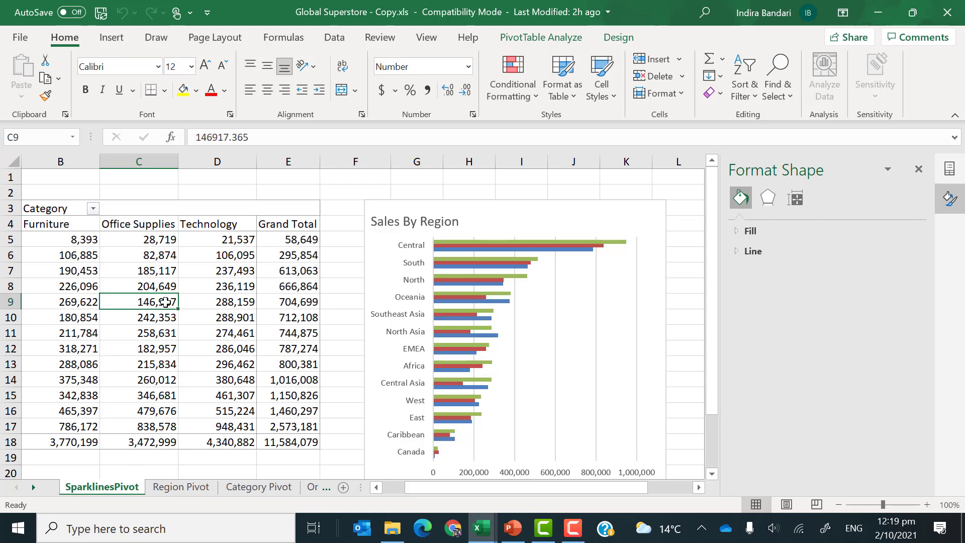
Delete the Sales By Region chart from the SparklinesPivot sheet, keeping only the PivotTable.
{"action": "left_click", "coordinate": [195, 255]}
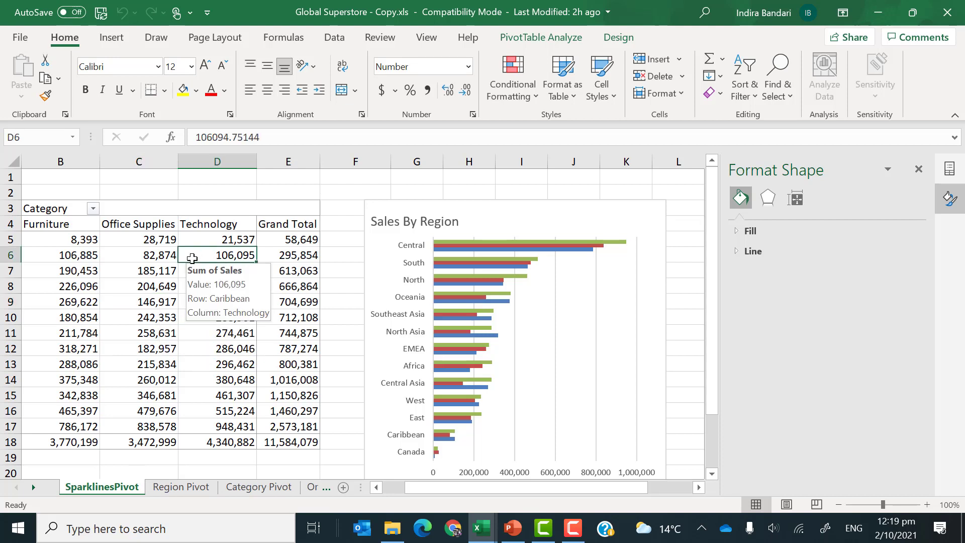
{"action": "left_click", "coordinate": [556, 221]}
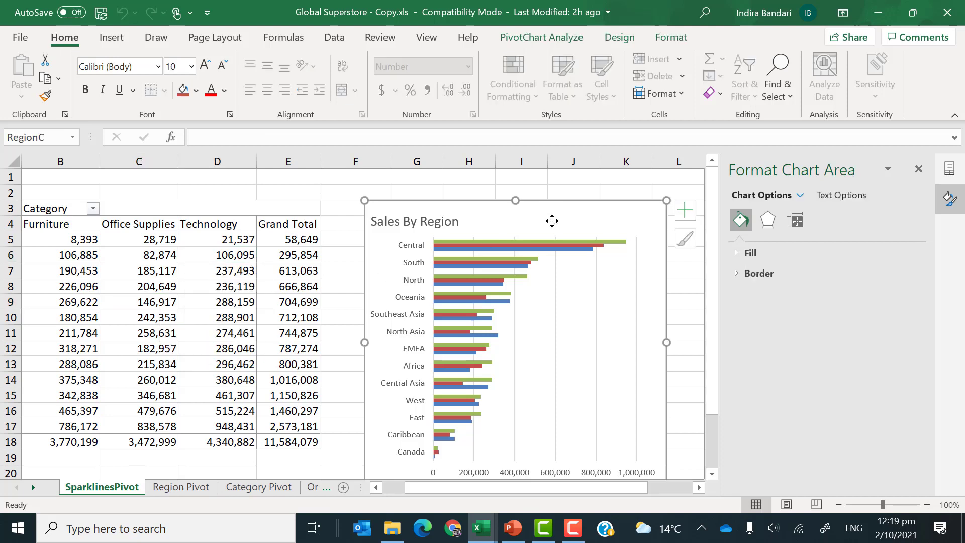
{"action": "key", "text": "Delete"}
{"action": "left_click", "coordinate": [143, 276]}
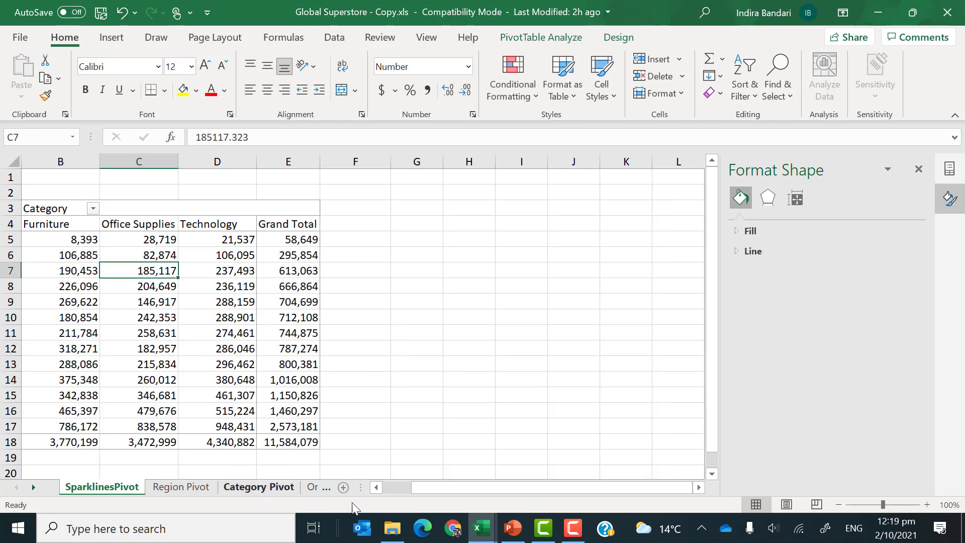
Examine the Sales Total and Trend By Region sparklines on the Dashboard of Global Superstore.xlsx, and return to the Global Superstore - Copy.xls workbook.
{"action": "left_click", "coordinate": [479, 532]}
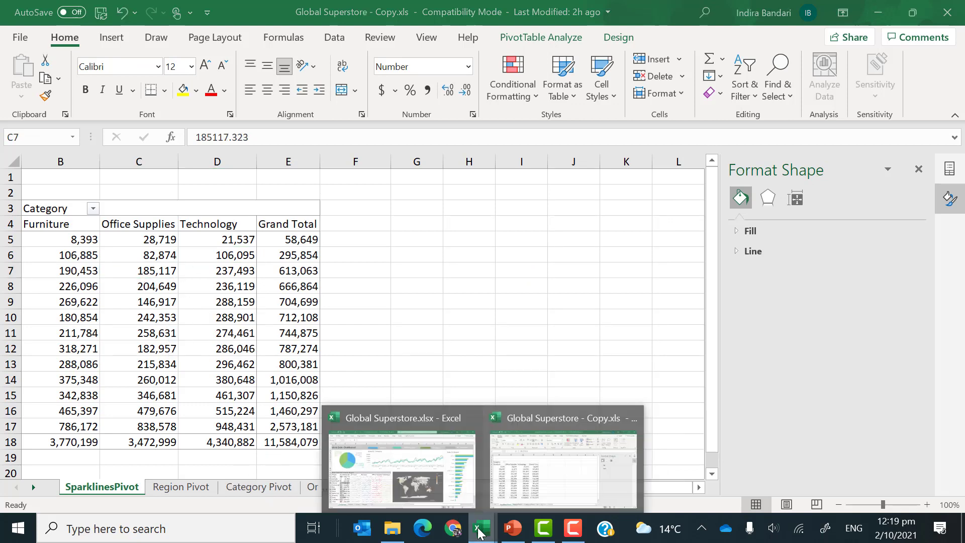
{"action": "left_click", "coordinate": [381, 418]}
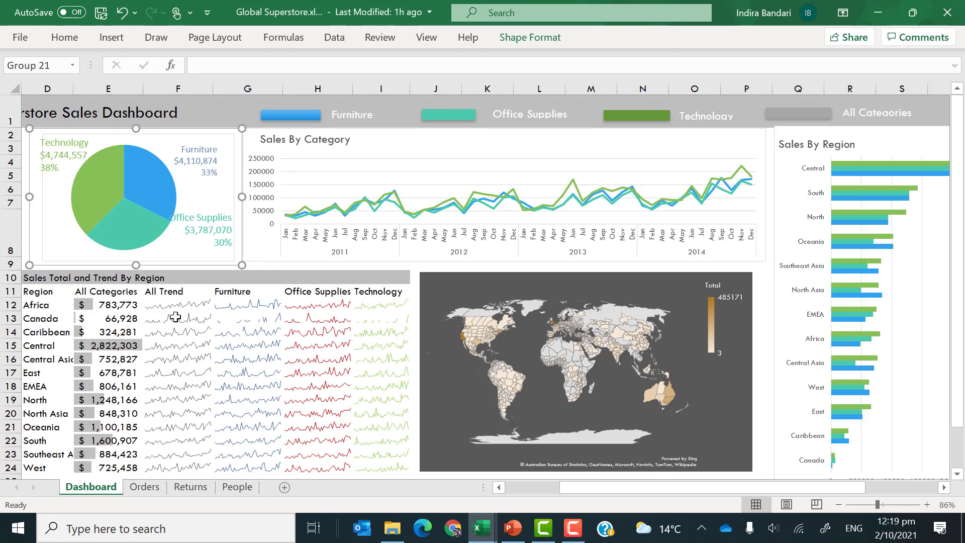
{"action": "left_click", "coordinate": [189, 279]}
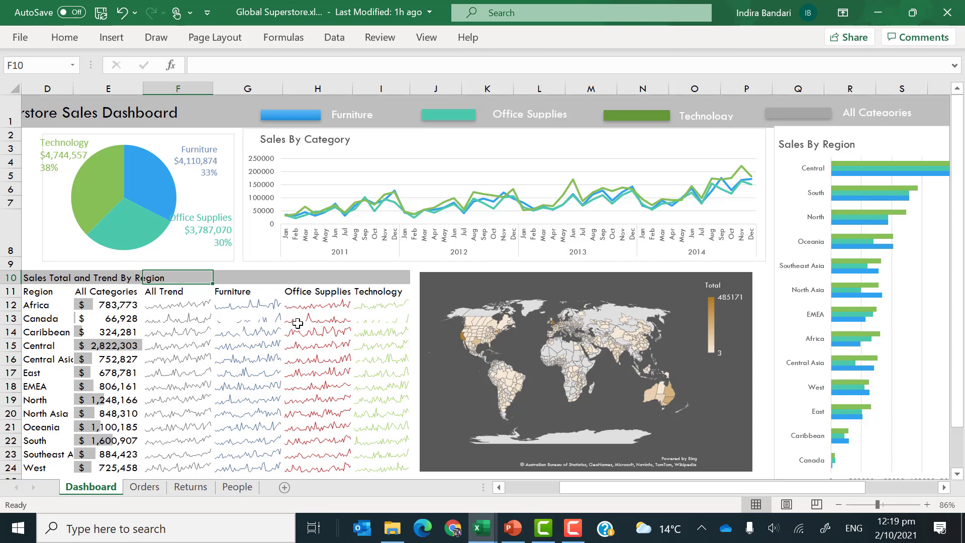
{"action": "mouse_move", "coordinate": [481, 528]}
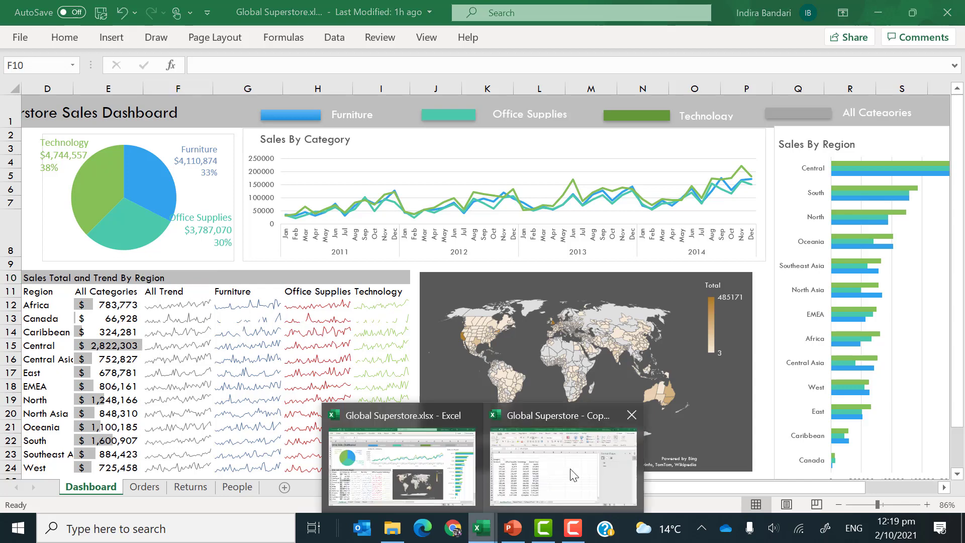
{"action": "left_click", "coordinate": [571, 470]}
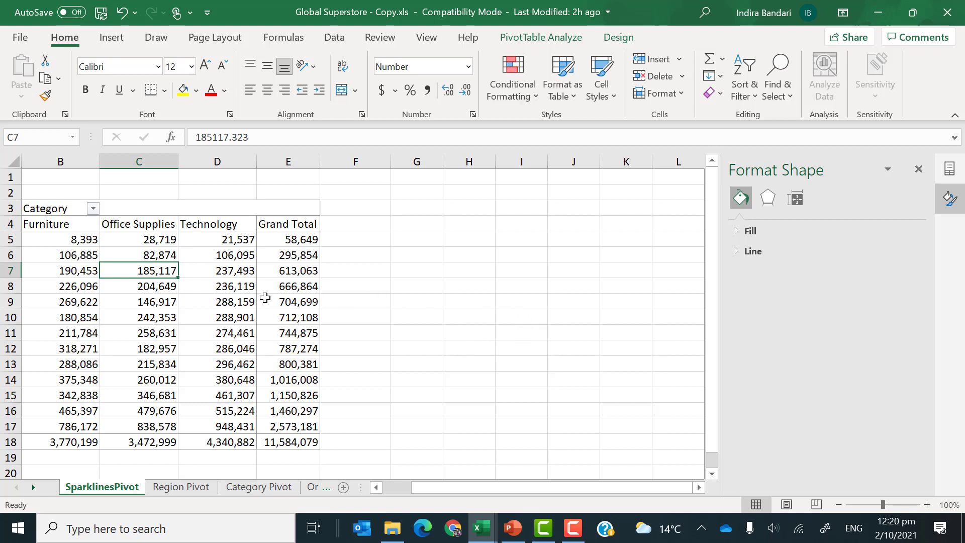
Rearrange the SparklinesPivot PivotTable with Category as the report filter and Order Date as the column field.
{"action": "mouse_move", "coordinate": [266, 298]}
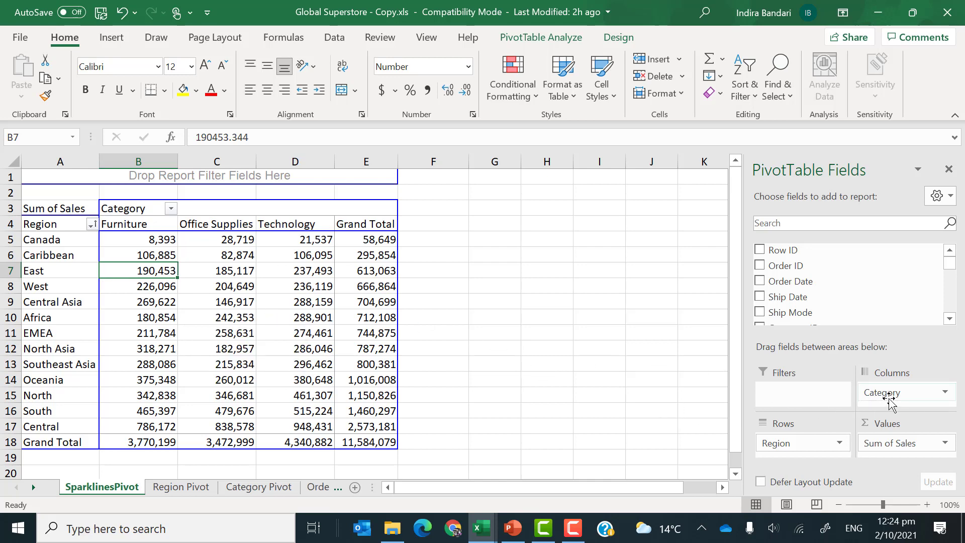
{"action": "left_click_drag", "start_coordinate": [890, 397], "coordinate": [794, 405]}
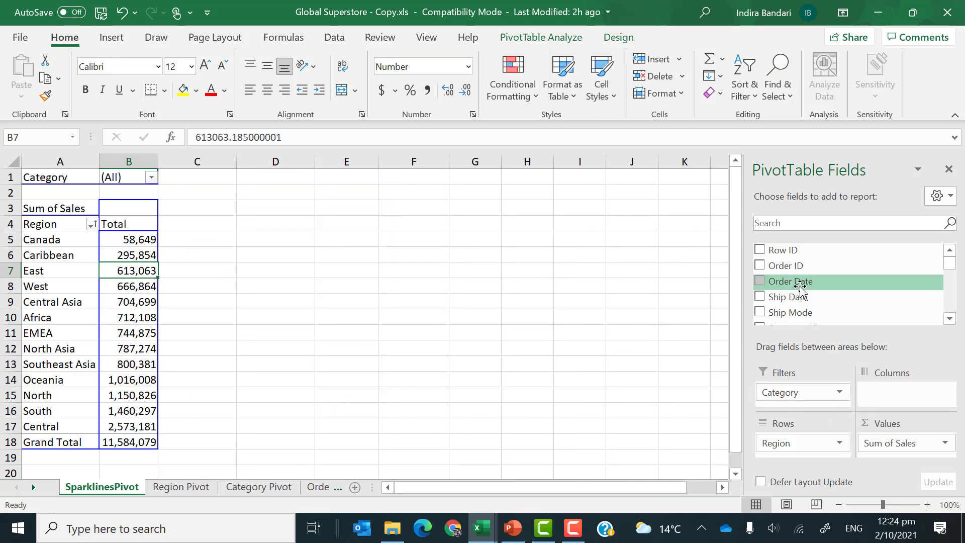
{"action": "left_click_drag", "start_coordinate": [800, 288], "coordinate": [901, 405]}
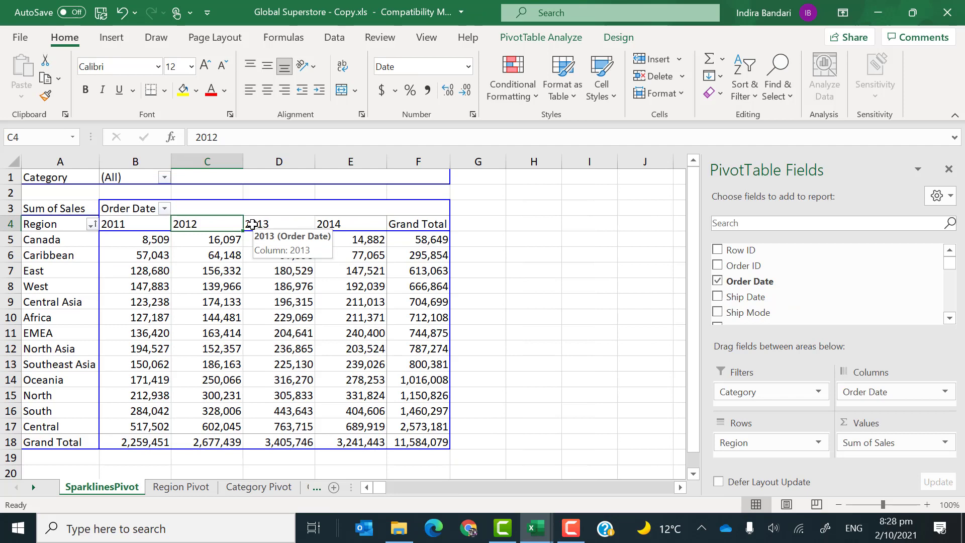
Ungroup the PivotTable's Order Date column field and regroup it by Months and Years.
{"action": "right_click", "coordinate": [225, 232]}
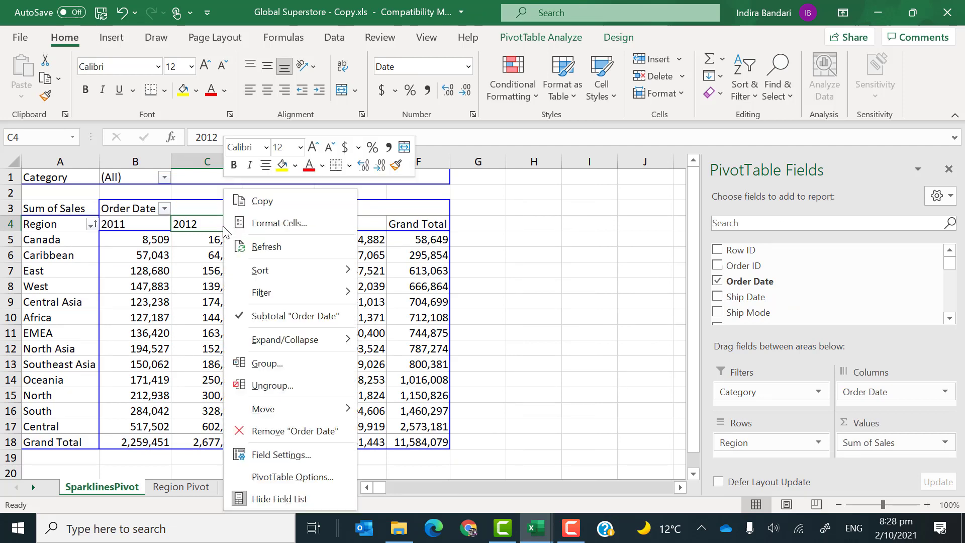
{"action": "left_click", "coordinate": [255, 386]}
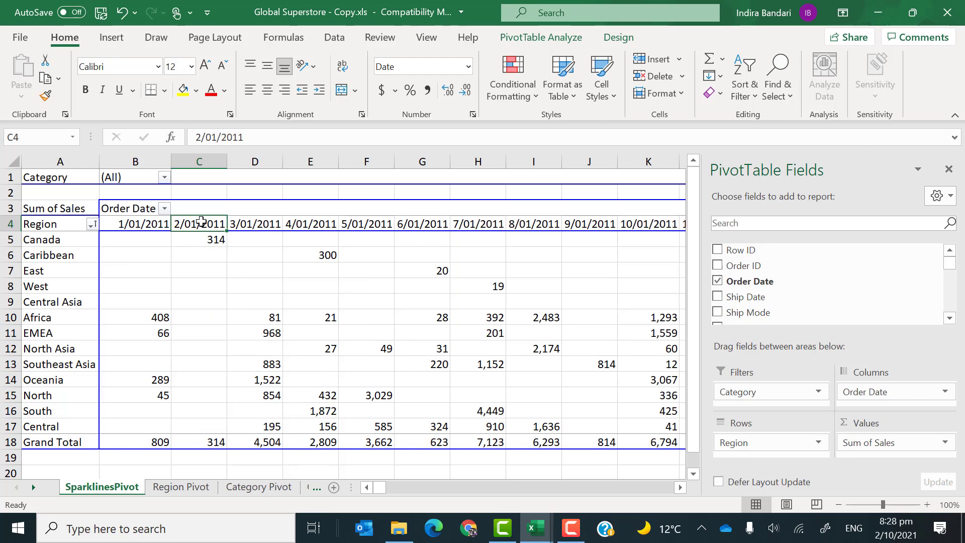
{"action": "right_click", "coordinate": [201, 221]}
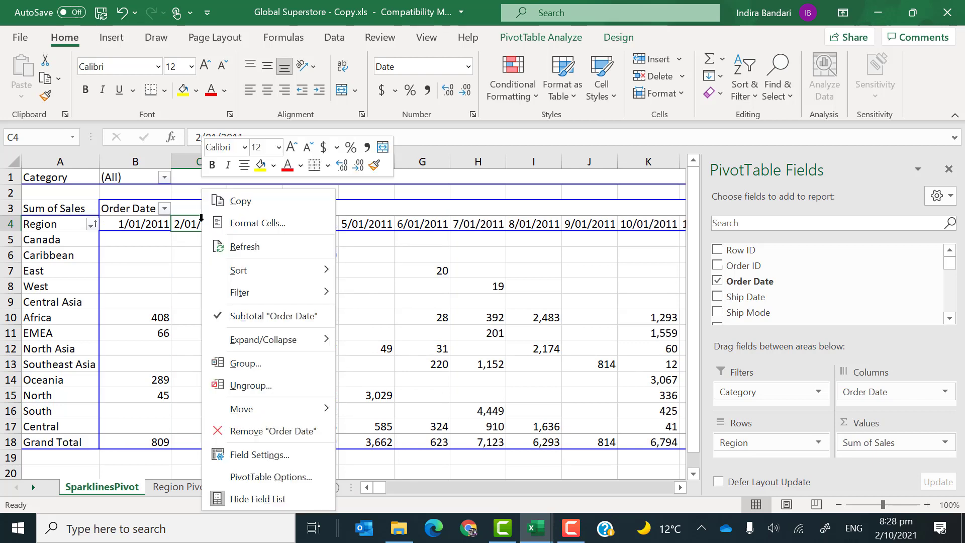
{"action": "left_click", "coordinate": [249, 364]}
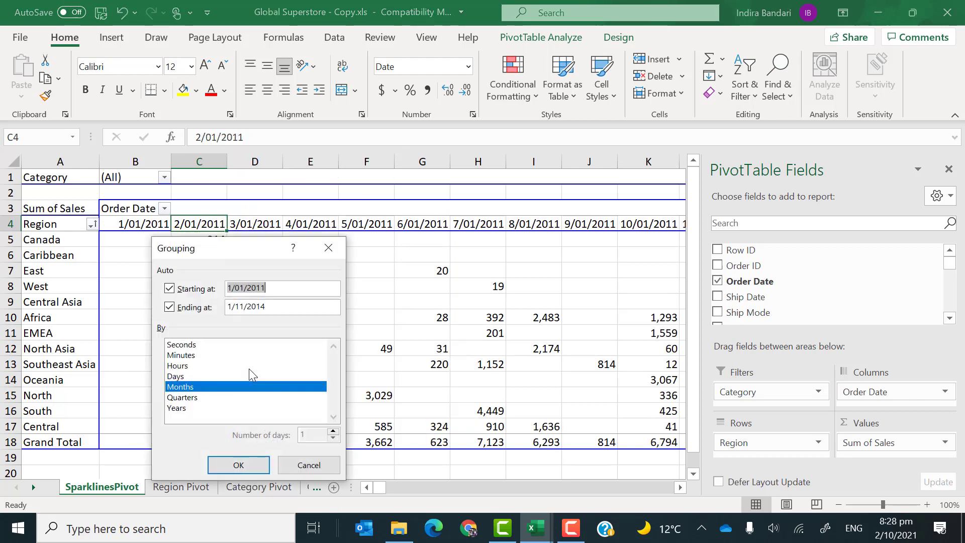
{"action": "left_click", "coordinate": [186, 408]}
{"action": "left_click", "coordinate": [235, 463]}
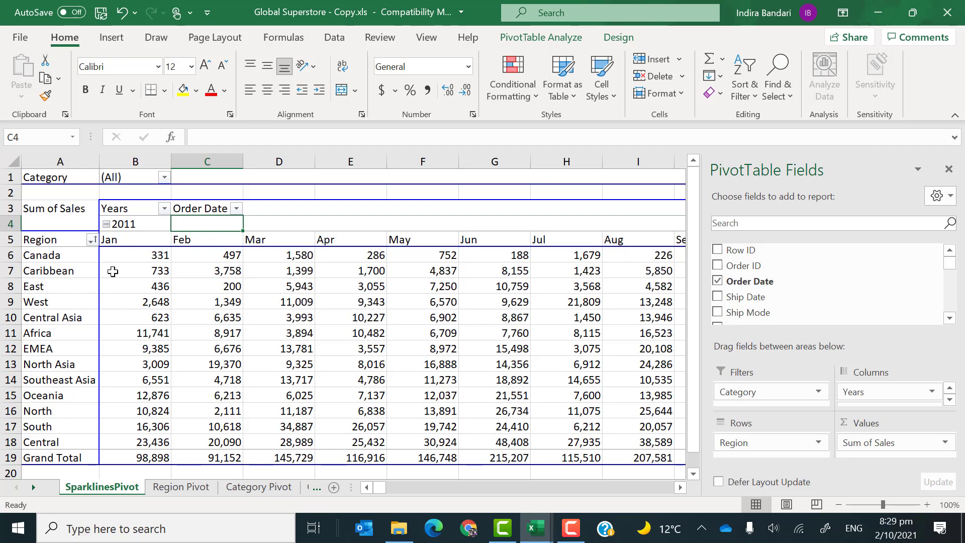
Set the SparklinesPivot PivotTable to show no subtotals.
{"action": "left_click", "coordinate": [150, 300]}
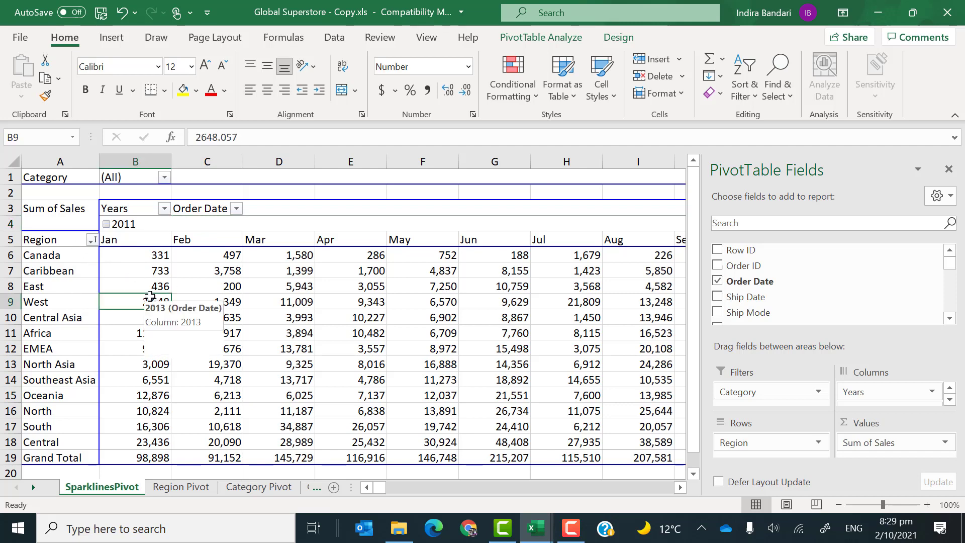
{"action": "left_click", "coordinate": [52, 308]}
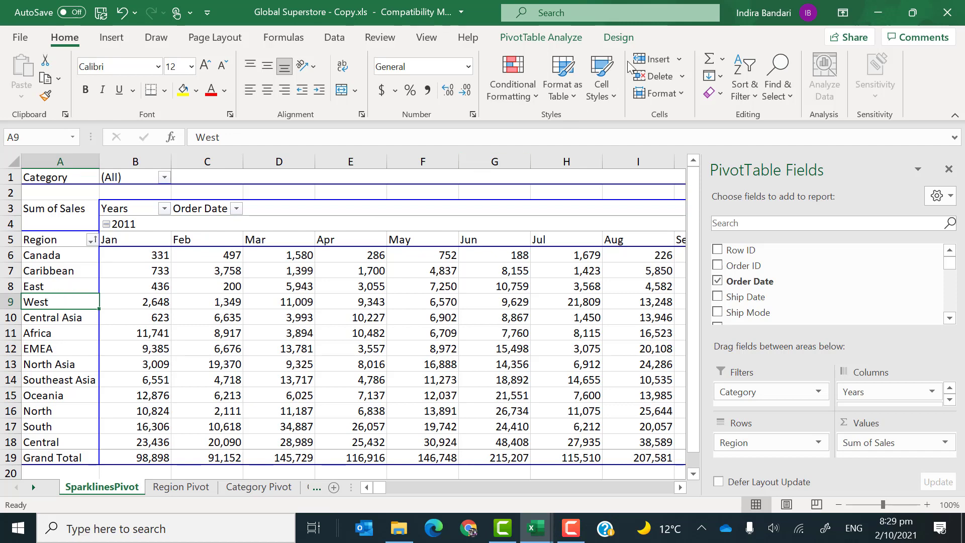
{"action": "left_click", "coordinate": [620, 37]}
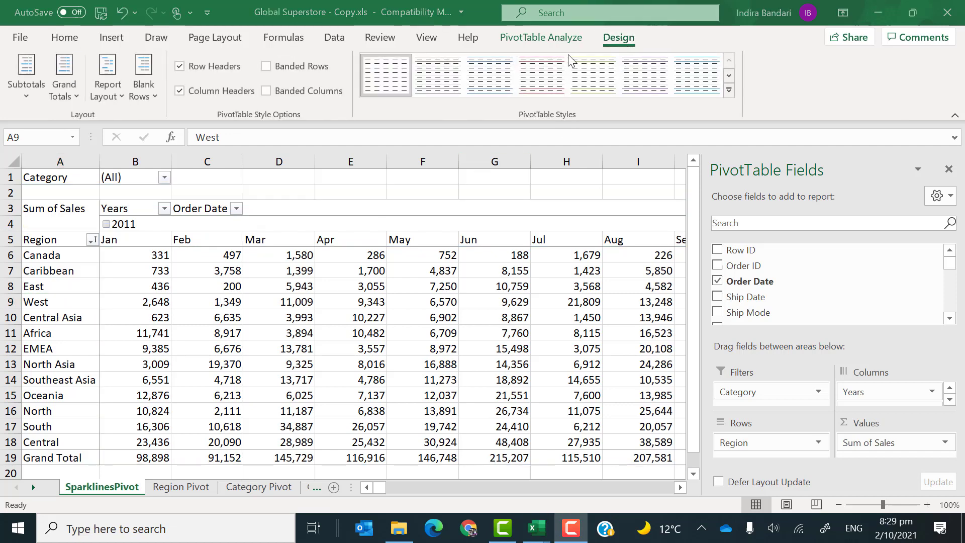
{"action": "left_click", "coordinate": [28, 98]}
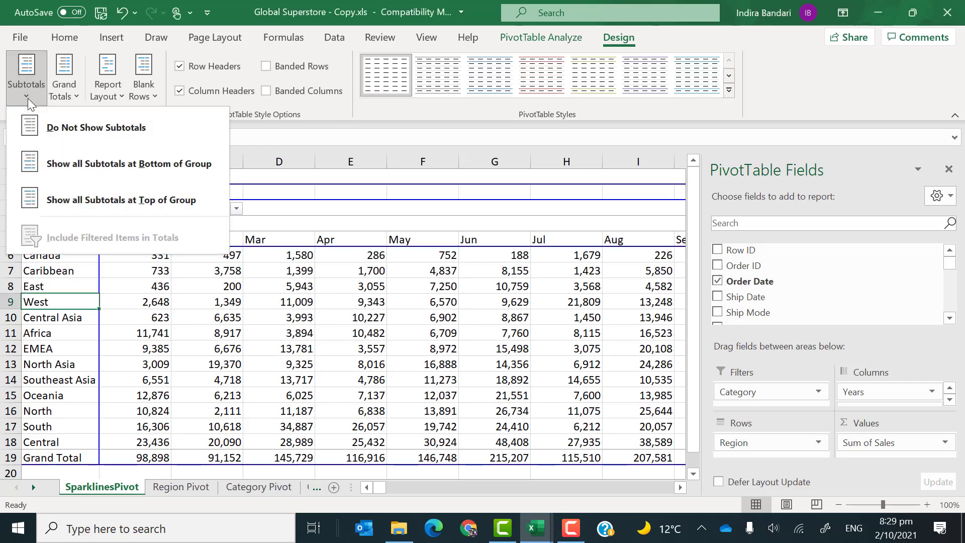
{"action": "left_click", "coordinate": [41, 136]}
{"action": "left_click", "coordinate": [69, 93]}
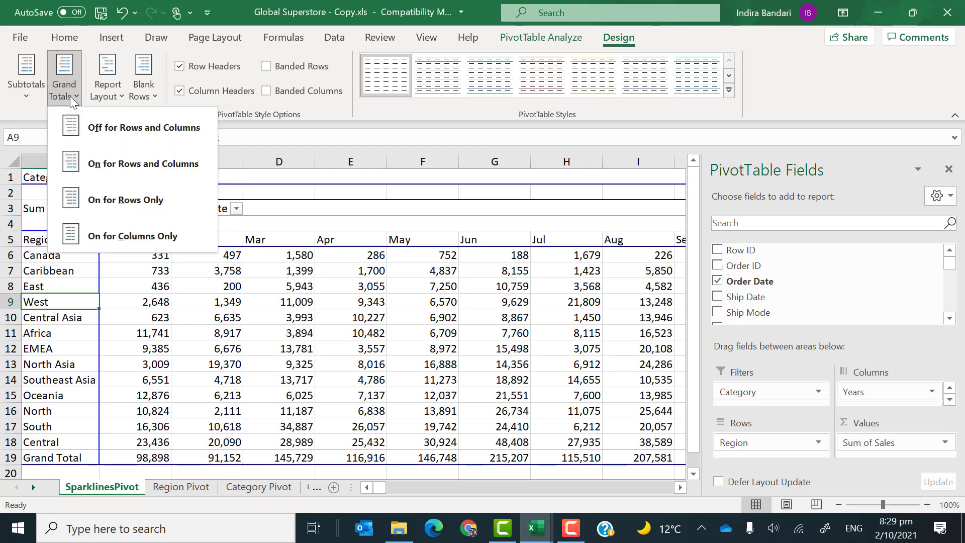
{"action": "left_click", "coordinate": [152, 321]}
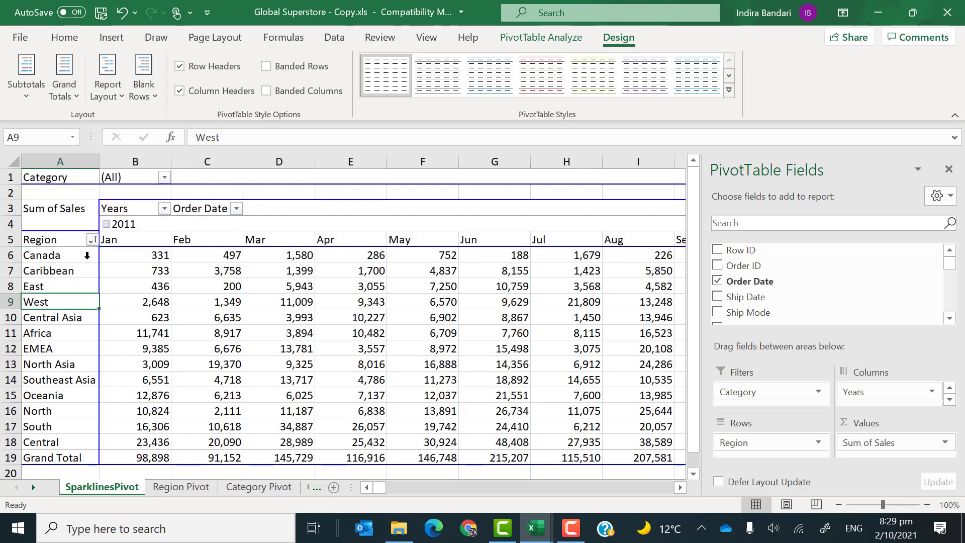
{"action": "left_click", "coordinate": [67, 244]}
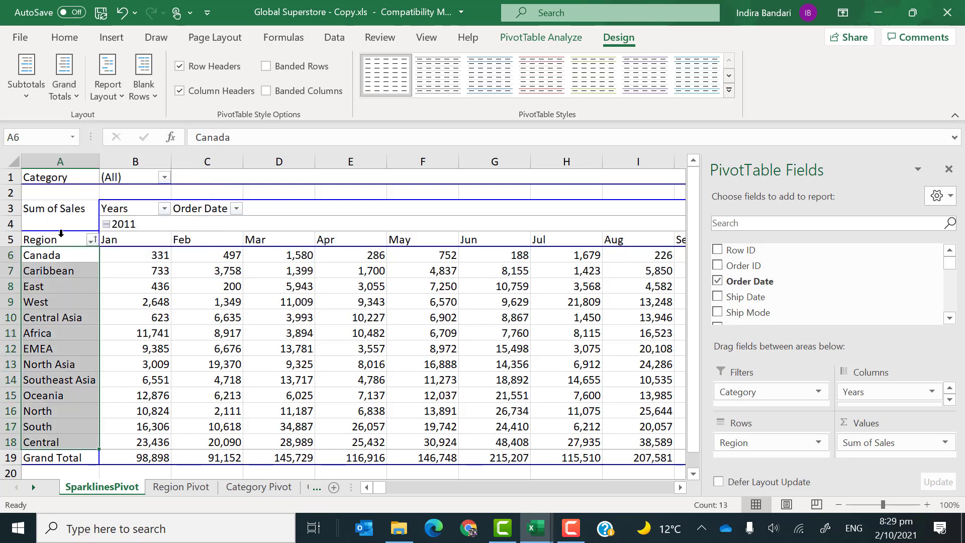
{"action": "left_click", "coordinate": [91, 241]}
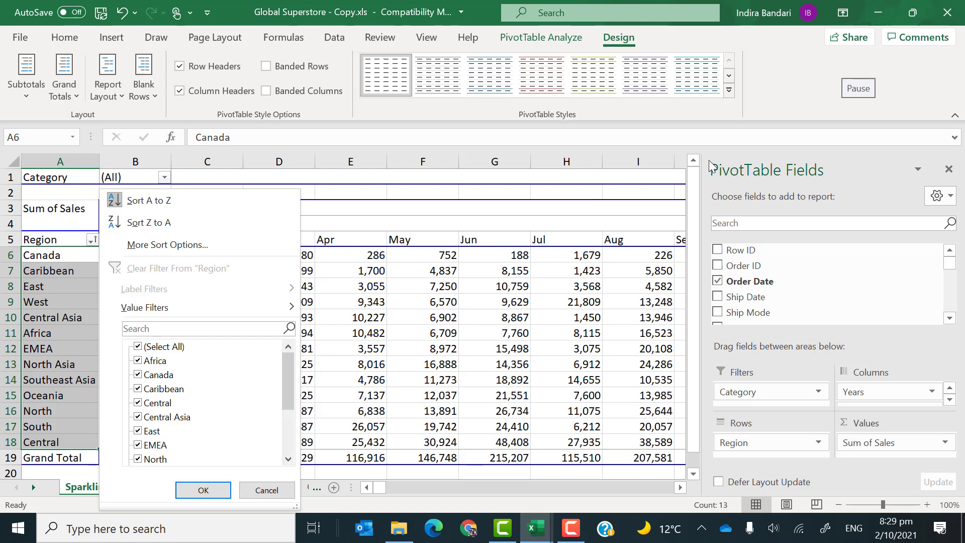
{"action": "left_click", "coordinate": [465, 290]}
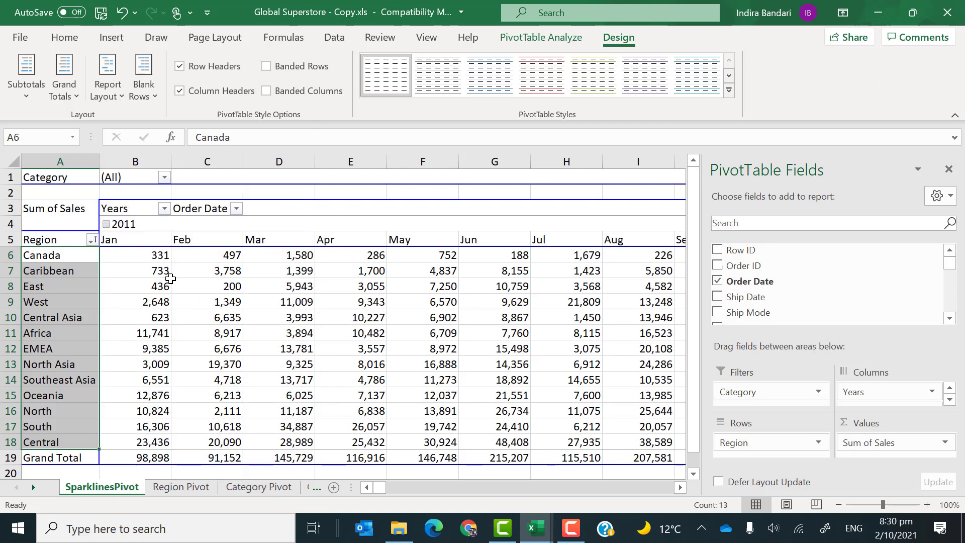
{"action": "mouse_move", "coordinate": [175, 285]}
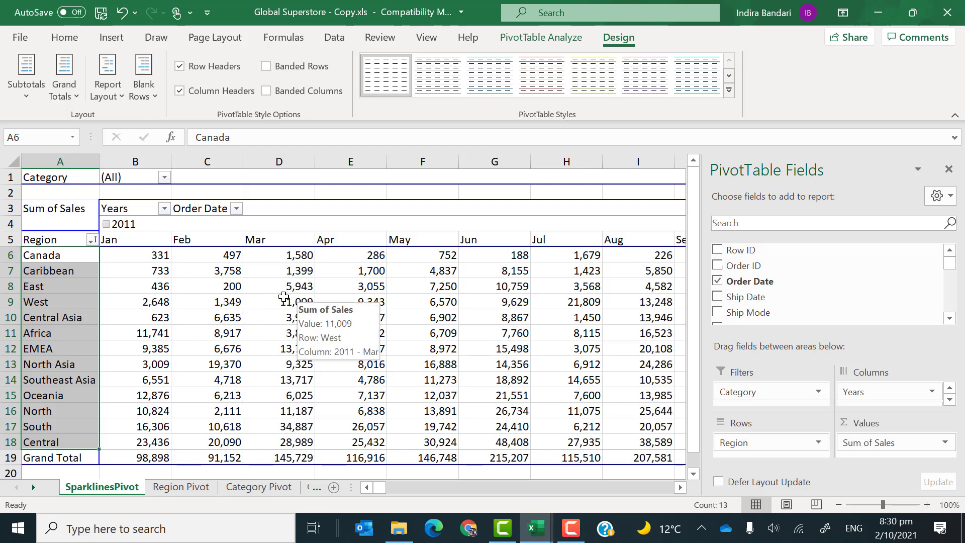
{"action": "left_click", "coordinate": [221, 286]}
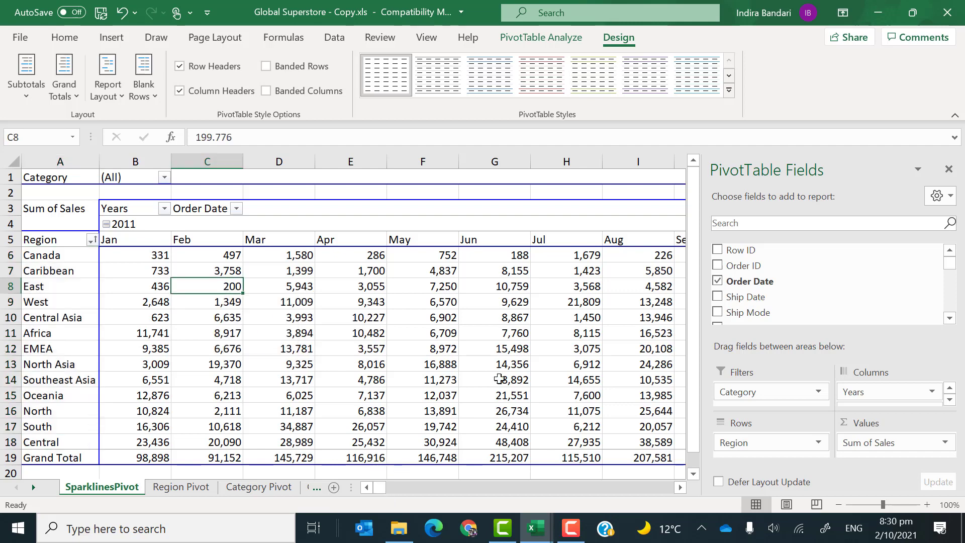
Turn off the PivotTable's grand totals for both rows and columns.
{"action": "left_click", "coordinate": [861, 66]}
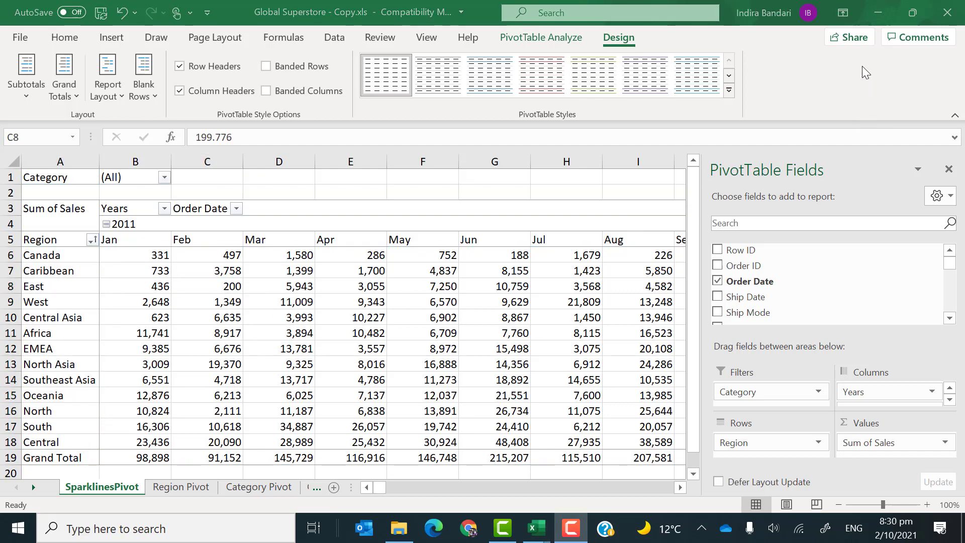
{"action": "left_click", "coordinate": [70, 93]}
{"action": "left_click", "coordinate": [71, 92]}
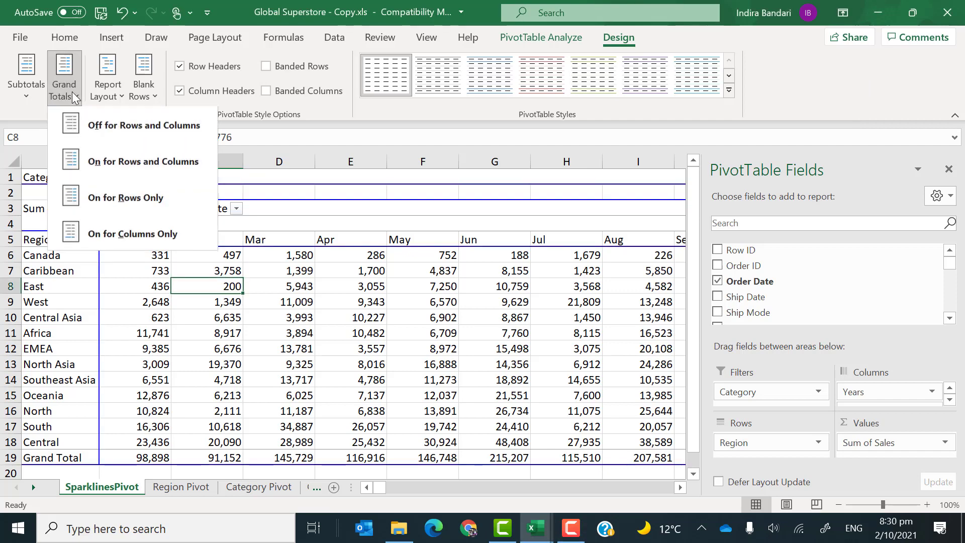
{"action": "left_click", "coordinate": [84, 125]}
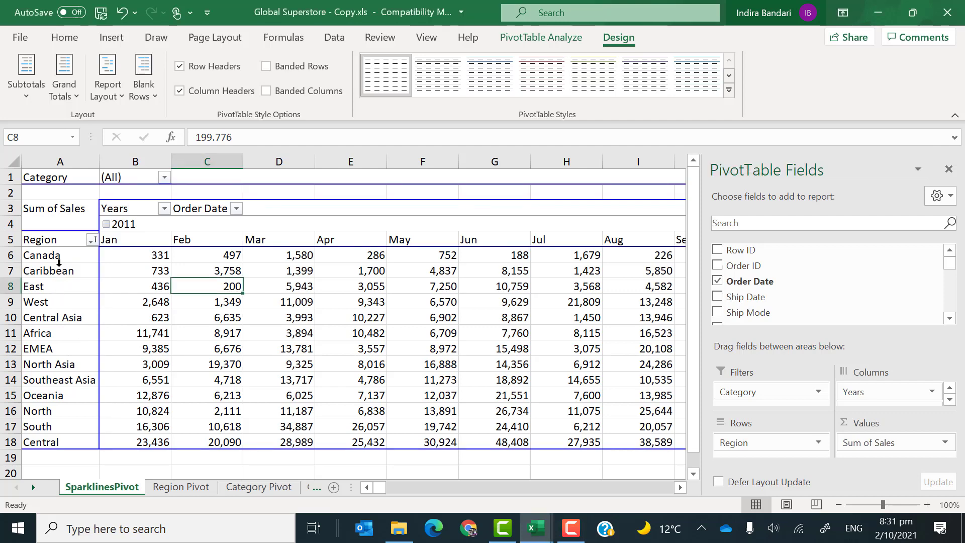
Set the Region field's layout settings to show items with no data.
{"action": "right_click", "coordinate": [53, 290]}
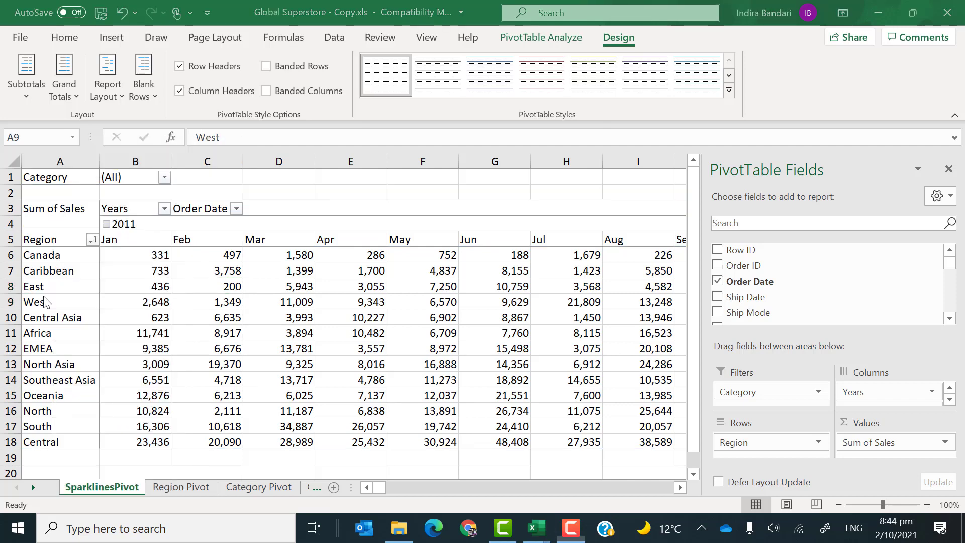
{"action": "left_click", "coordinate": [45, 302]}
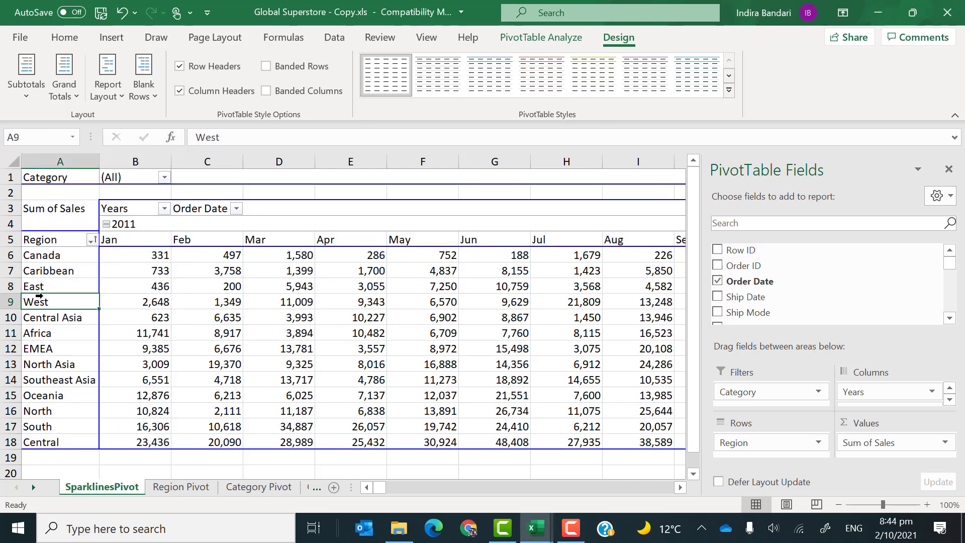
{"action": "right_click", "coordinate": [40, 296]}
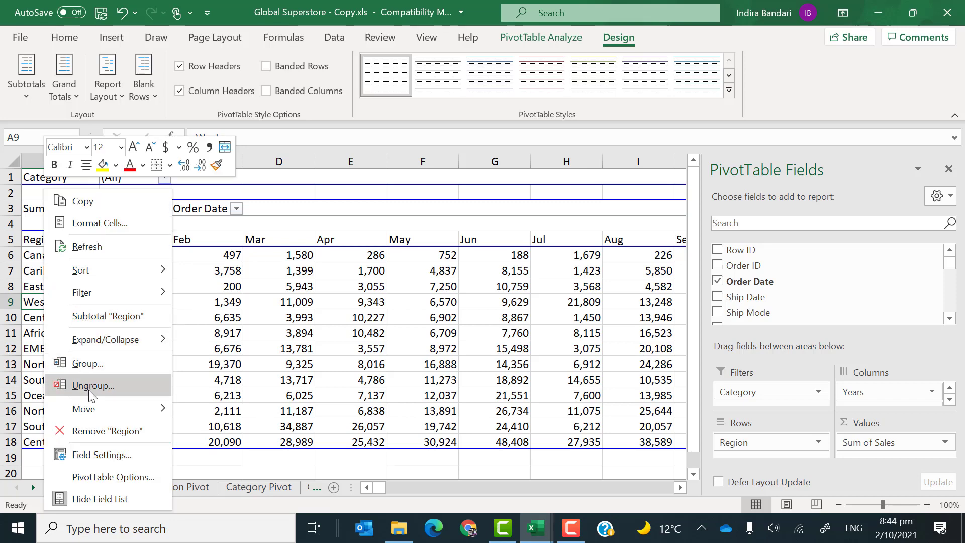
{"action": "left_click", "coordinate": [83, 454]}
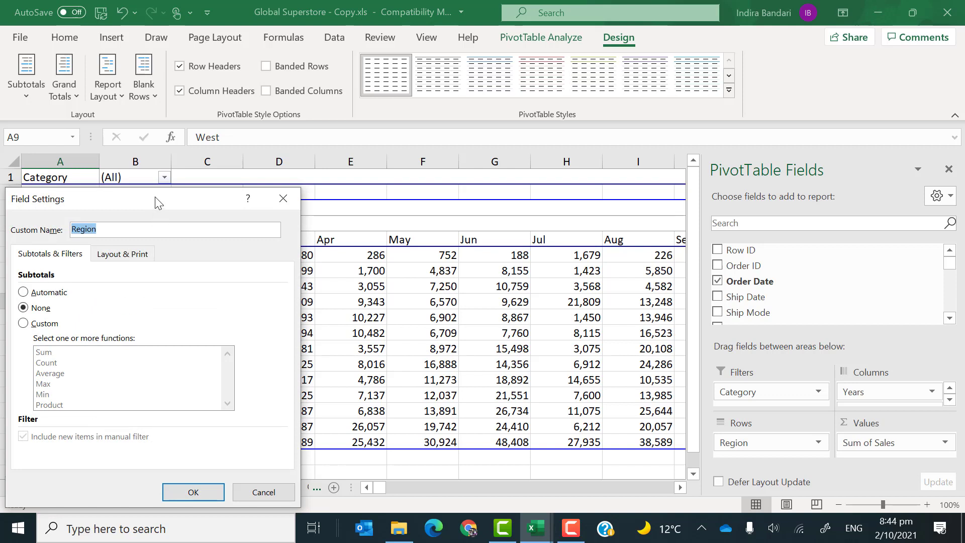
{"action": "left_click_drag", "start_coordinate": [155, 197], "coordinate": [275, 162]}
{"action": "left_click", "coordinate": [248, 219]}
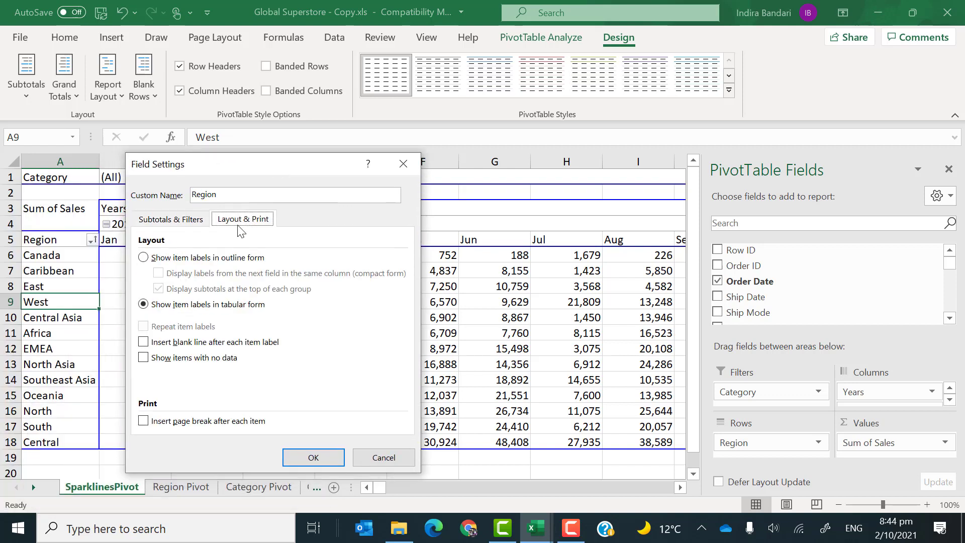
{"action": "left_click", "coordinate": [144, 358]}
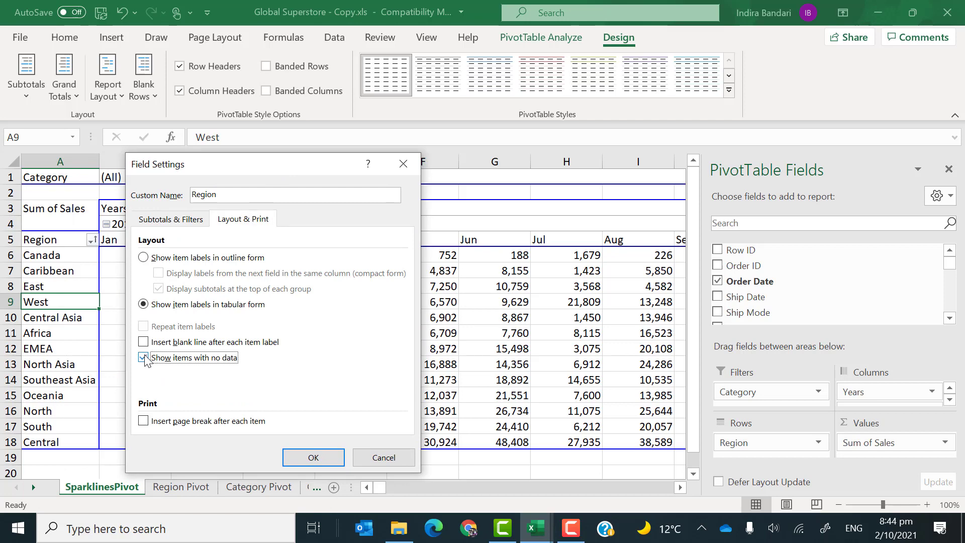
{"action": "left_click", "coordinate": [311, 459]}
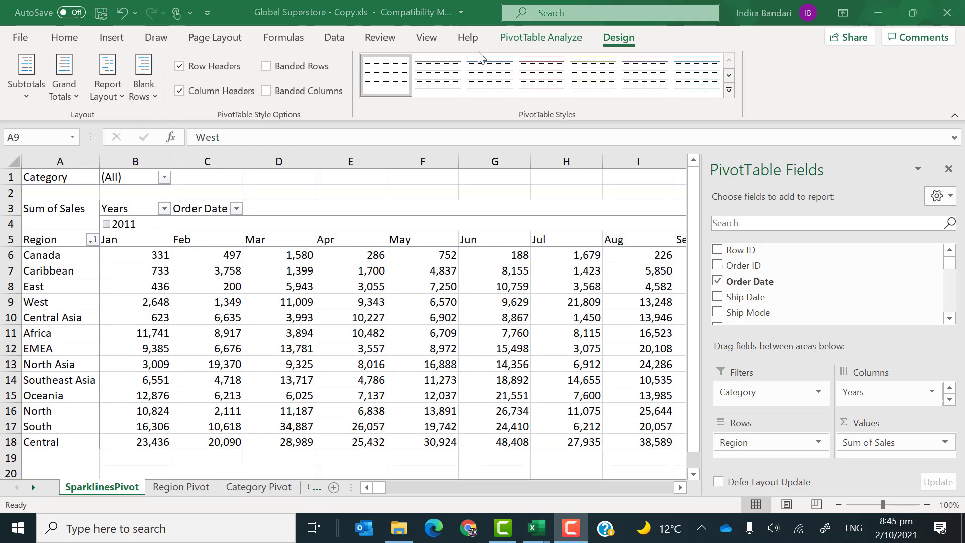
Rename the PivotTable on the SparklinesPivot sheet as "SparklineTotal".
{"action": "left_click", "coordinate": [521, 42]}
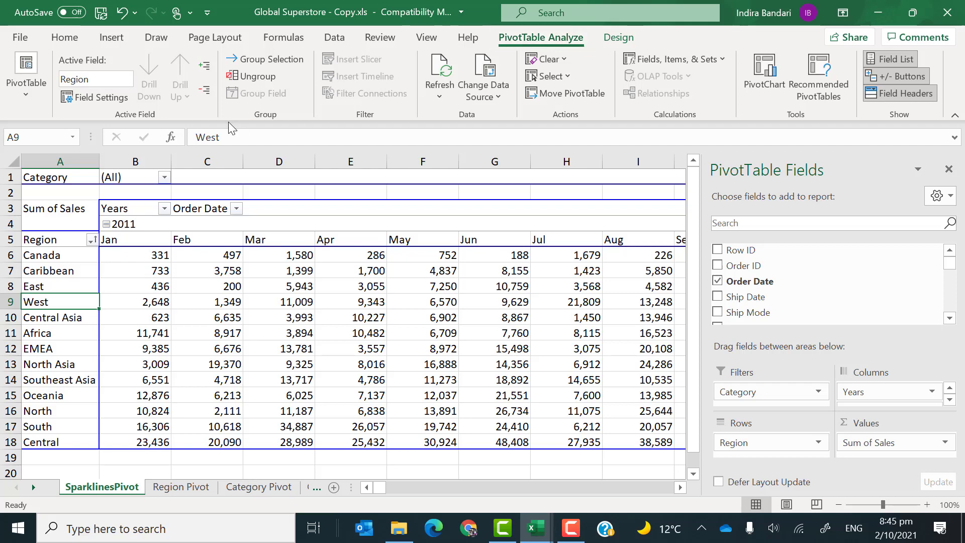
{"action": "left_click", "coordinate": [25, 94]}
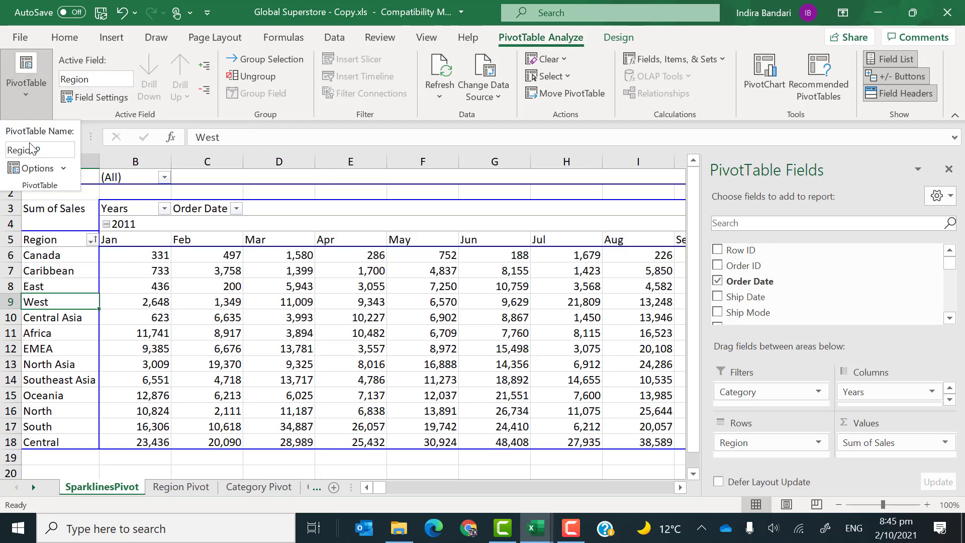
{"action": "left_click", "coordinate": [48, 147]}
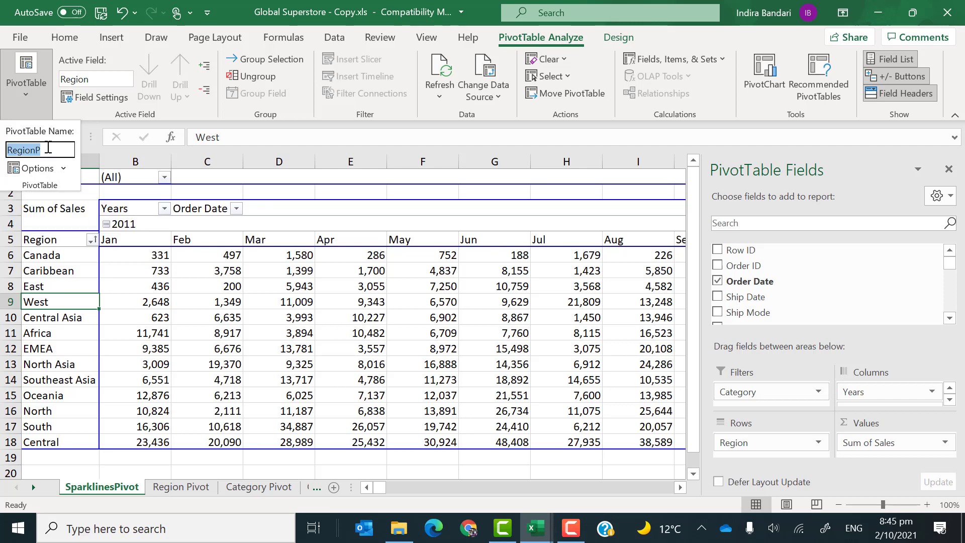
{"action": "type", "text": "SparklineTotal"}
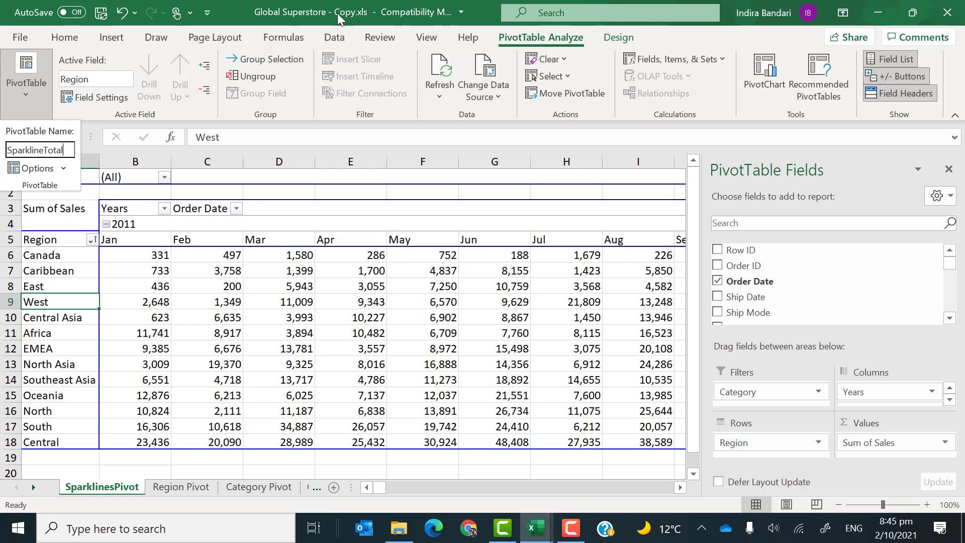
{"action": "key", "text": "Return"}
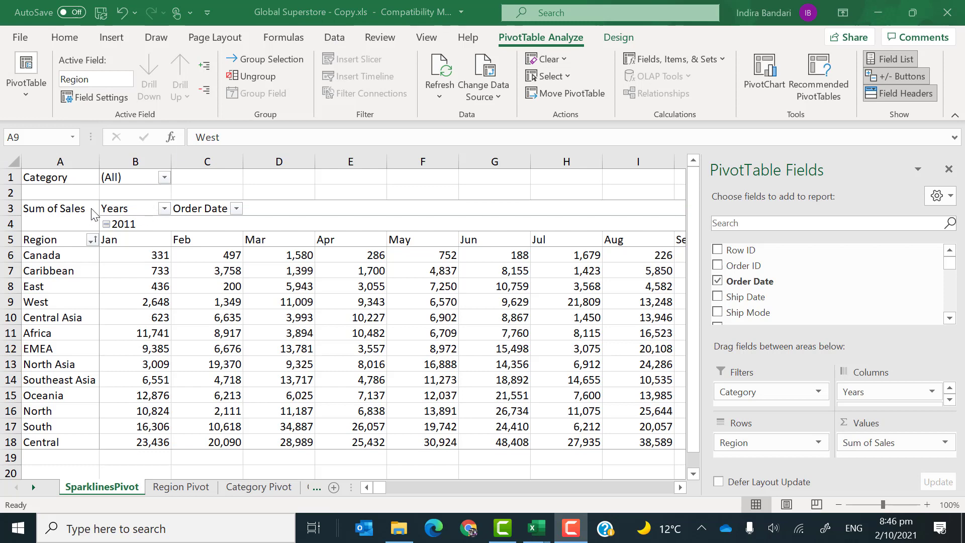
Copy the whole SparklineTotal PivotTable in rows 1 to 18 and paste the copy at cell A22.
{"action": "left_click", "coordinate": [6, 177]}
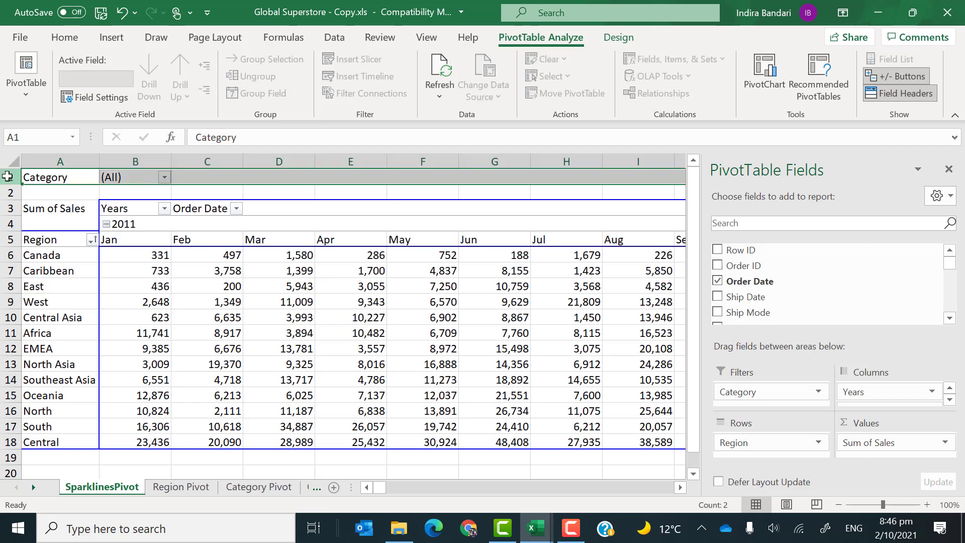
{"action": "left_click_drag", "start_coordinate": [8, 176], "coordinate": [7, 443]}
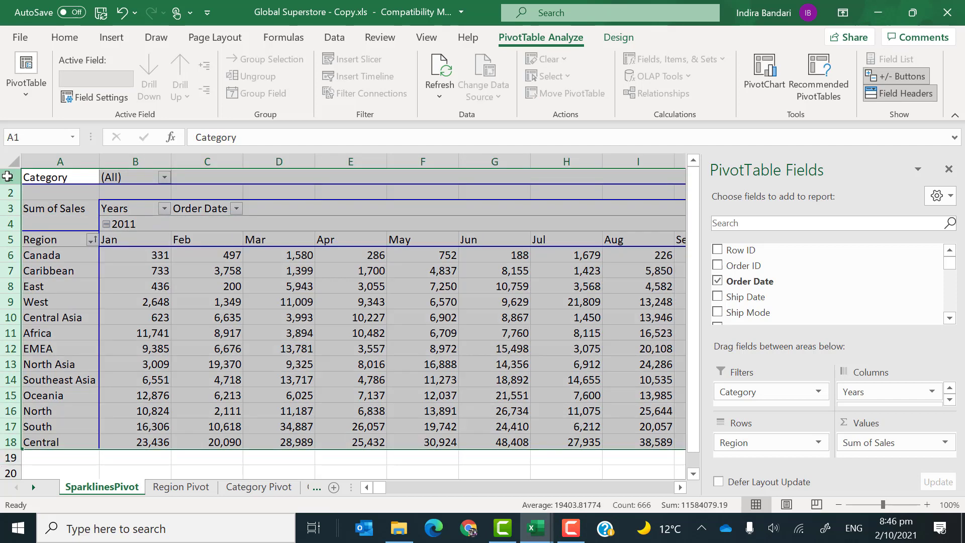
{"action": "key", "text": "ctrl+c"}
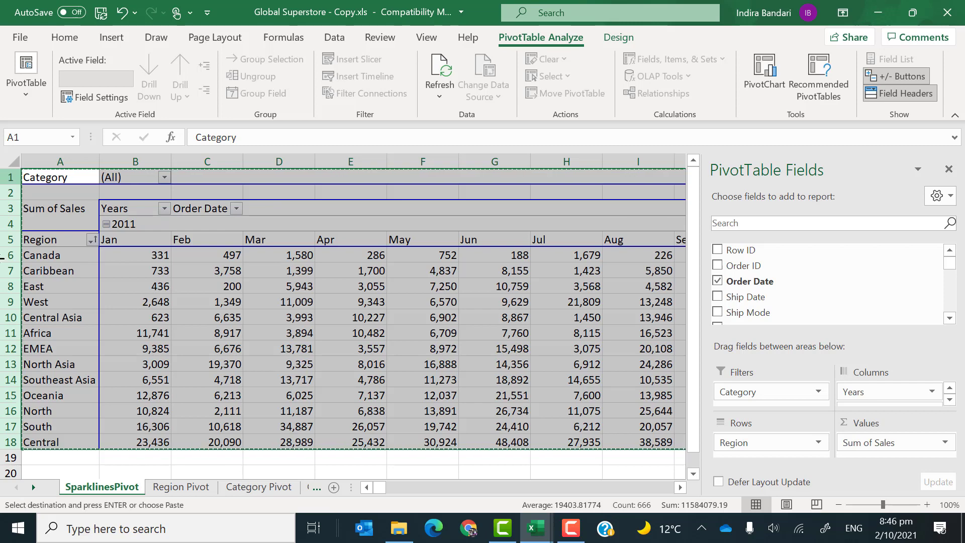
{"action": "left_click", "coordinate": [78, 478]}
{"action": "key", "text": "Down"}
{"action": "key", "text": "Down"}
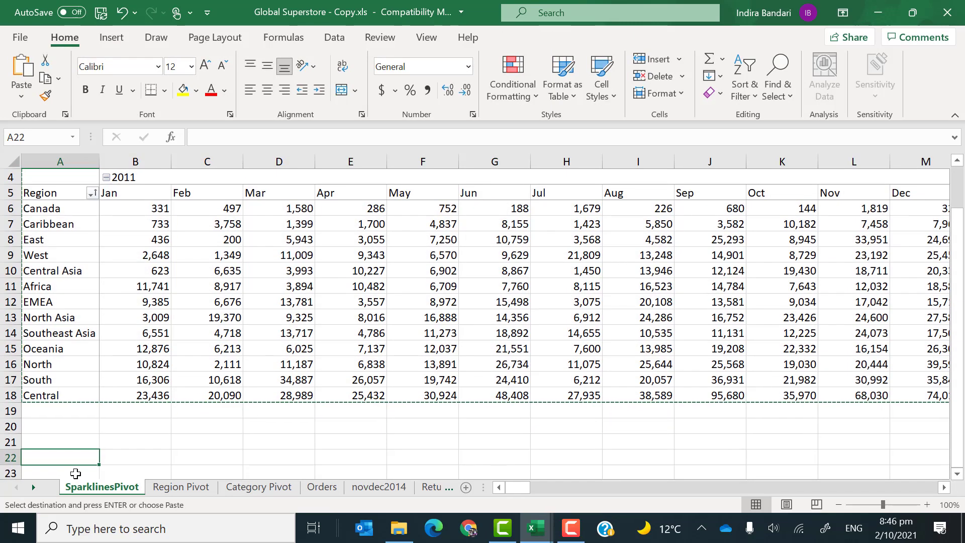
{"action": "key", "text": "ctrl+v"}
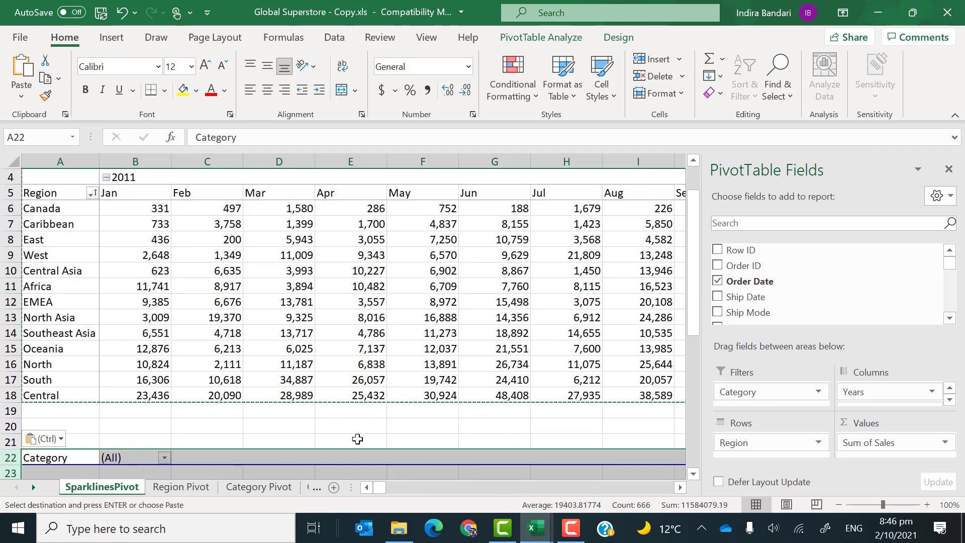
Filter the Category field of the PivotTable copy at row 22 to Furniture.
{"action": "left_click_drag", "start_coordinate": [690, 324], "coordinate": [690, 357]}
{"action": "left_click", "coordinate": [165, 396]}
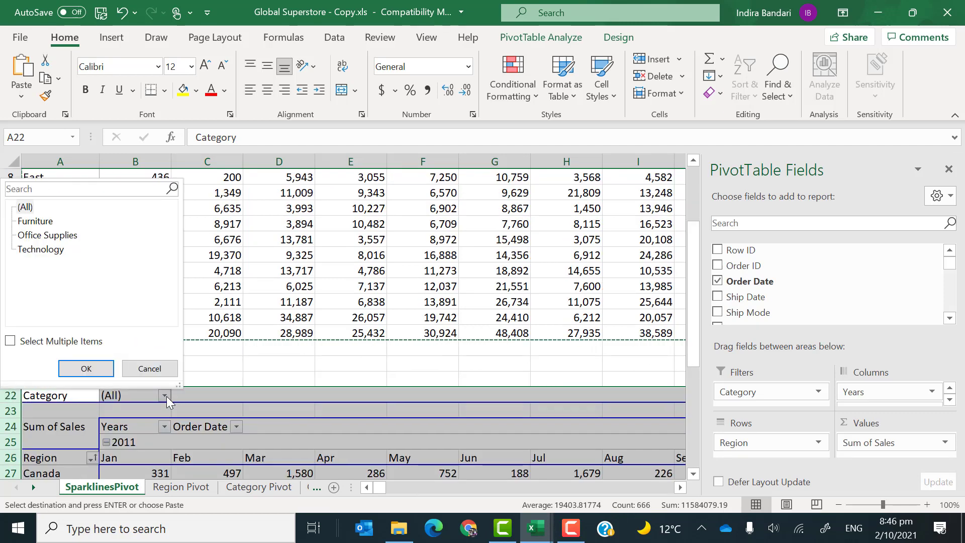
{"action": "left_click", "coordinate": [35, 221]}
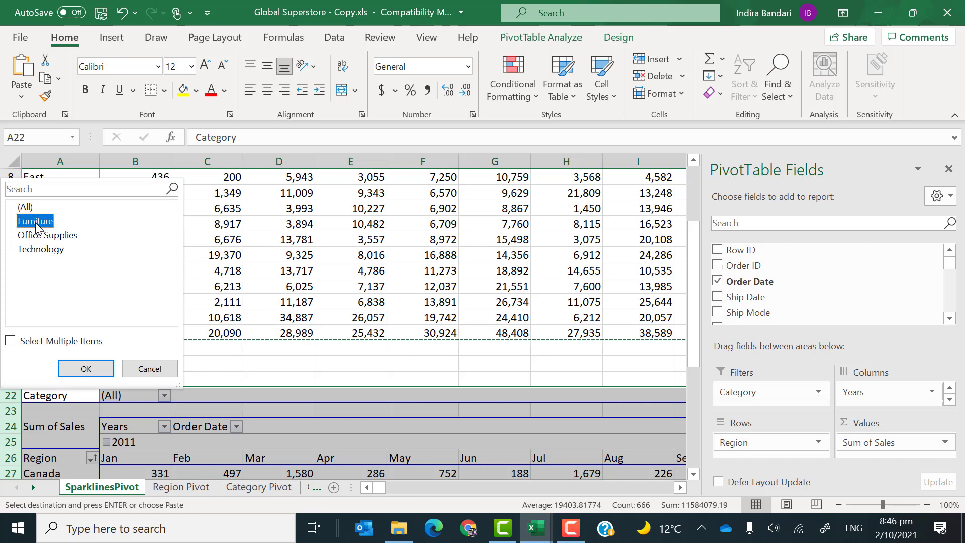
{"action": "left_click", "coordinate": [86, 374]}
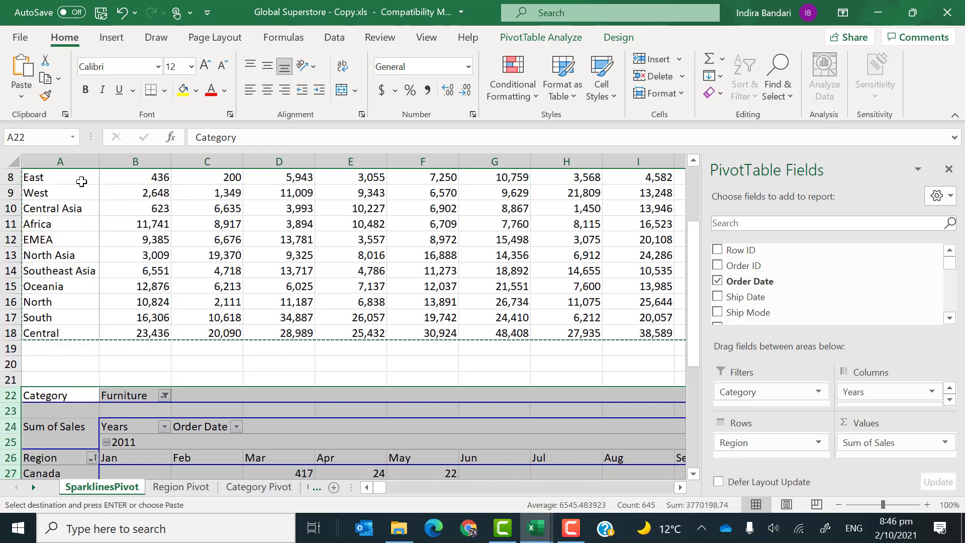
Rename the Furniture PivotTable as "SparklineFurniture".
{"action": "left_click", "coordinate": [309, 441]}
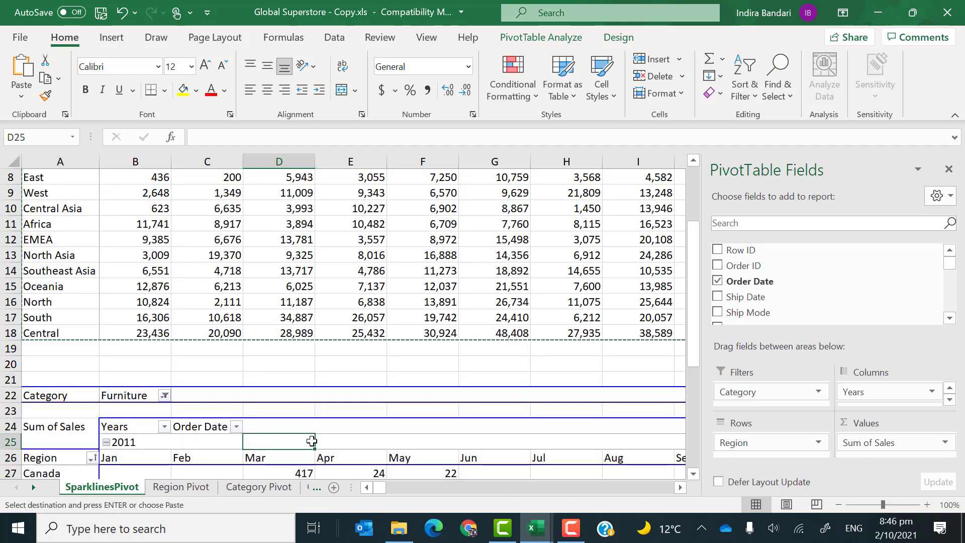
{"action": "left_click", "coordinate": [517, 36]}
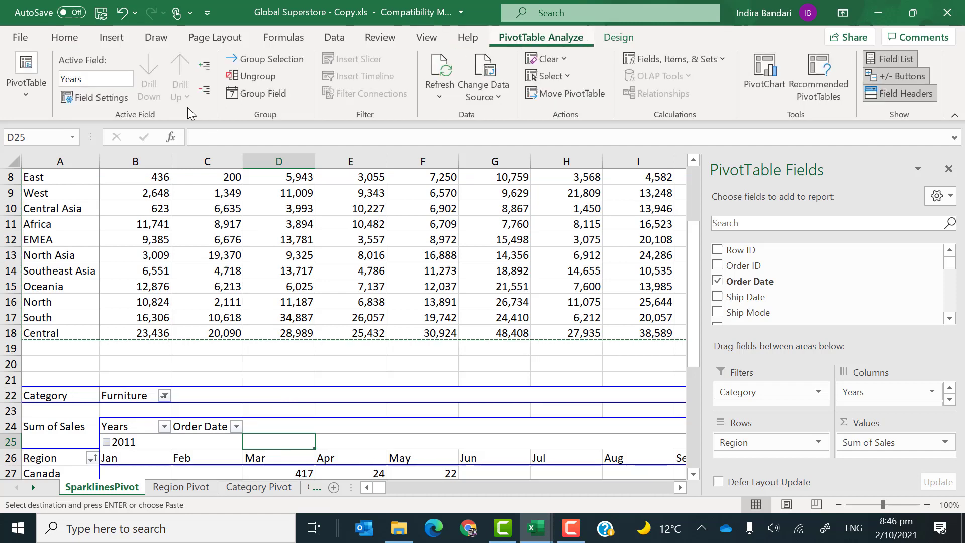
{"action": "left_click", "coordinate": [25, 93]}
{"action": "left_click_drag", "start_coordinate": [62, 149], "coordinate": [2, 152]}
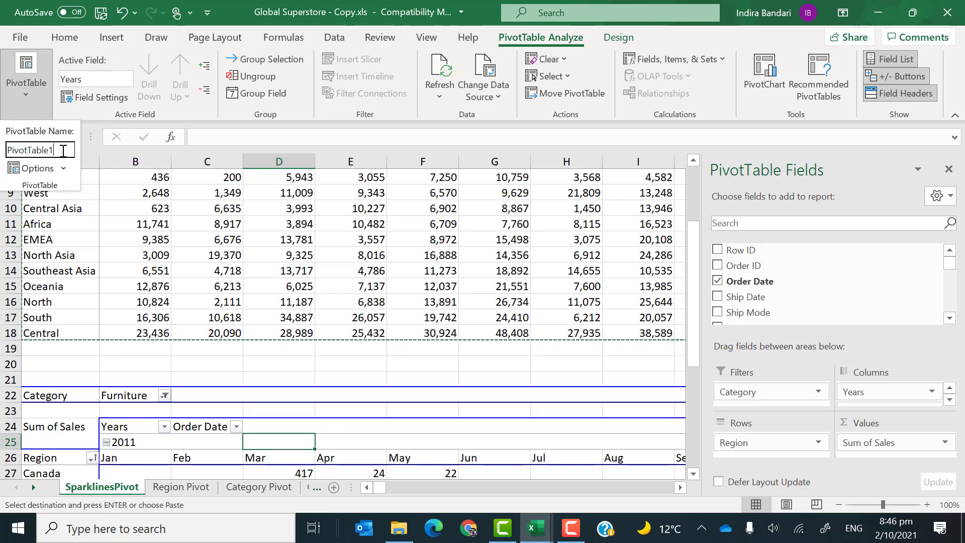
{"action": "left_click_drag", "start_coordinate": [67, 150], "coordinate": [3, 155]}
{"action": "type", "text": "S"}
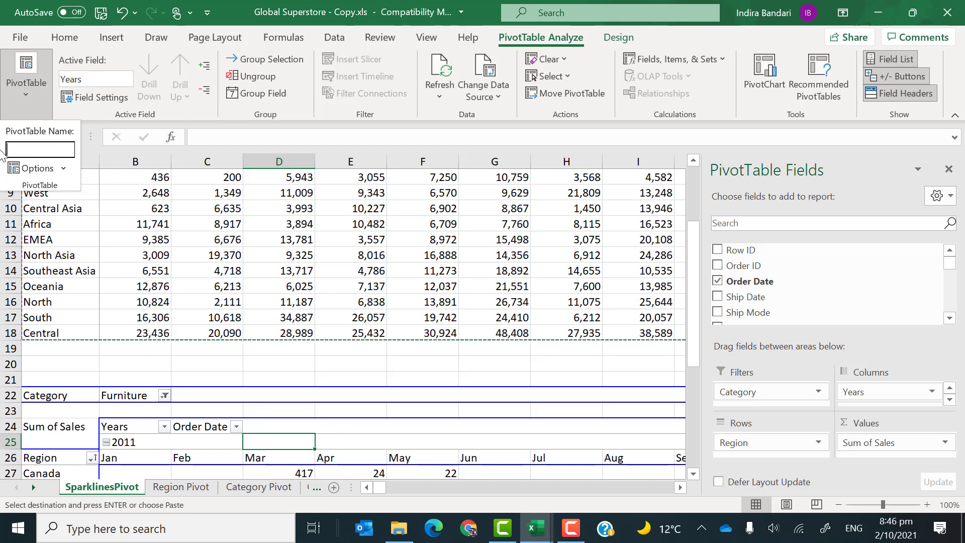
{"action": "type", "text": "parklinesFurnitu"}
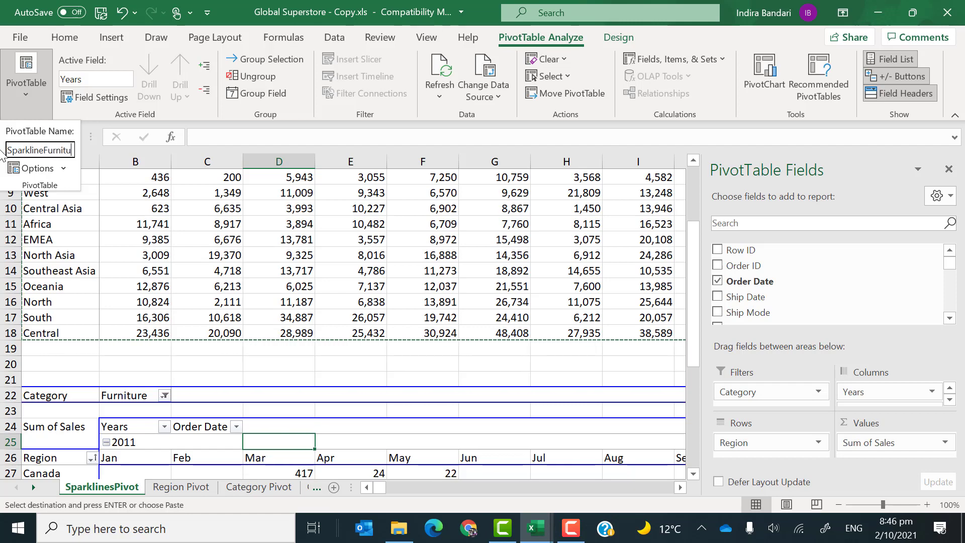
{"action": "type", "text": "re"}
{"action": "key", "text": "Return"}
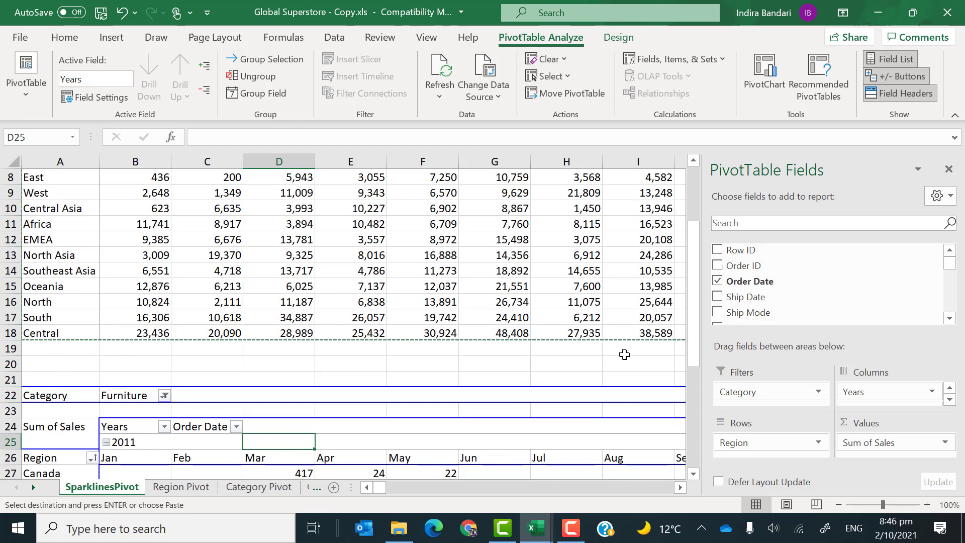
Paste another copy of the total PivotTable at cell A43 and filter its Category to Office Supplies.
{"action": "left_click_drag", "start_coordinate": [692, 352], "coordinate": [692, 435]}
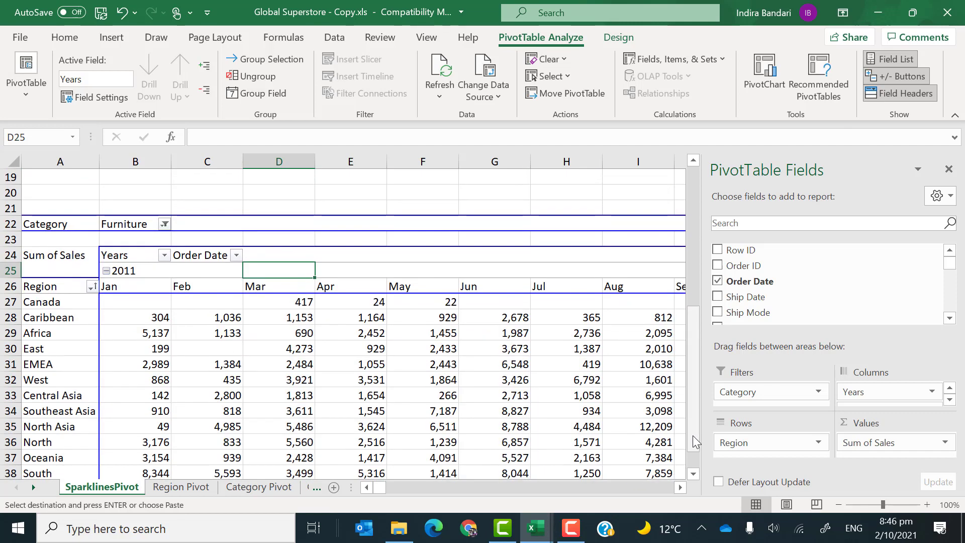
{"action": "left_click", "coordinate": [690, 456]}
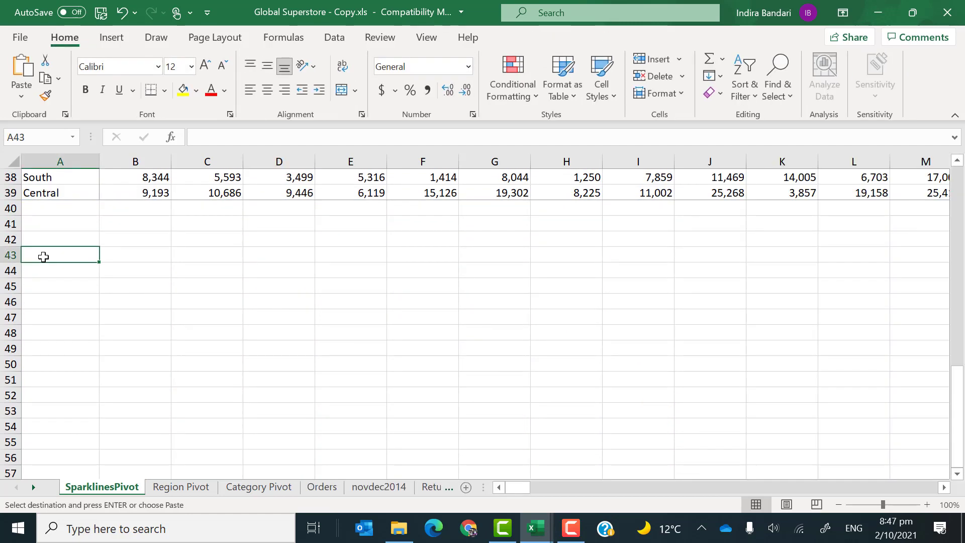
{"action": "key", "text": "ctrl+v"}
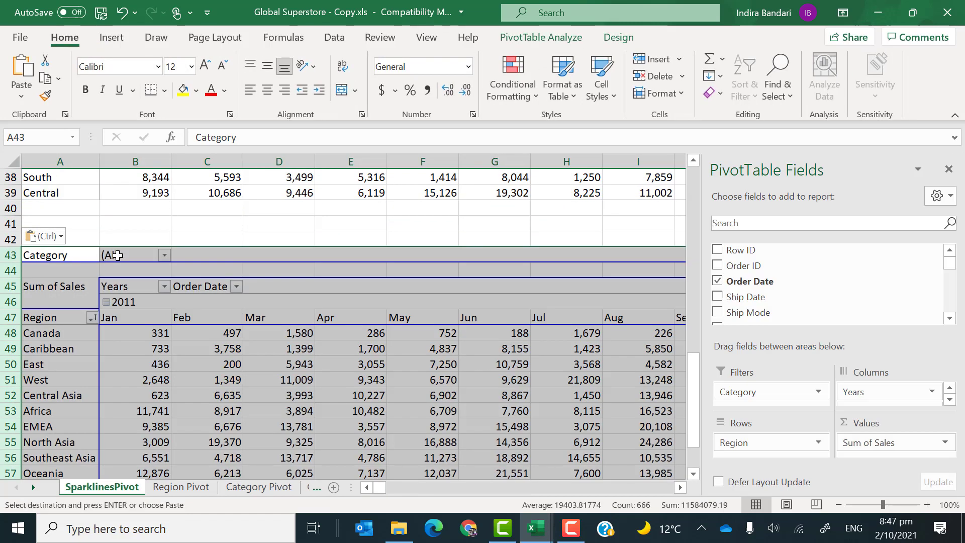
{"action": "left_click", "coordinate": [165, 256]}
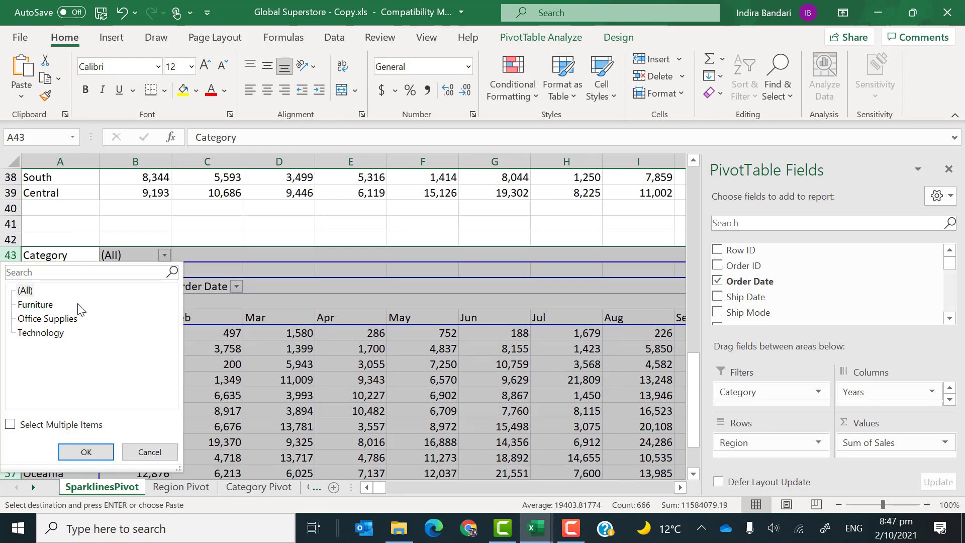
{"action": "left_click", "coordinate": [61, 322]}
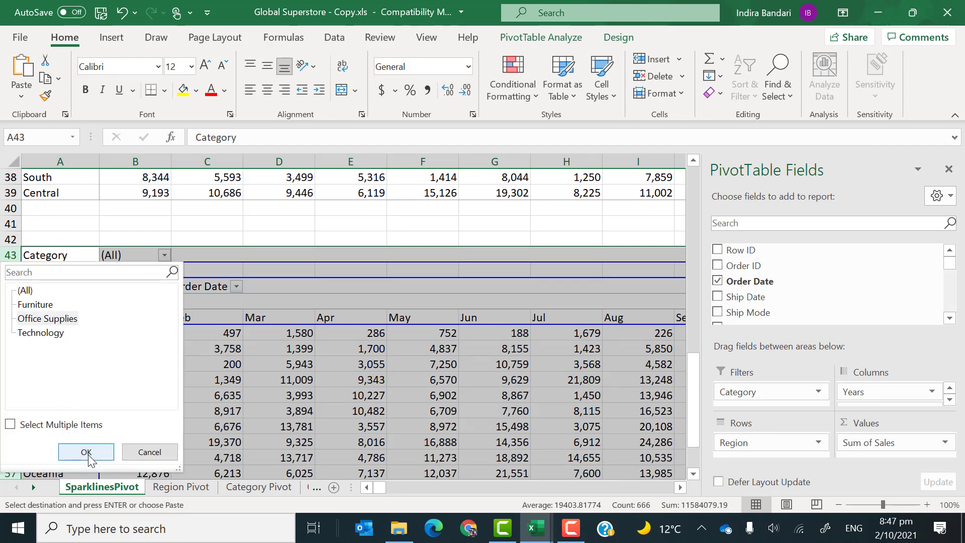
{"action": "left_click", "coordinate": [85, 452]}
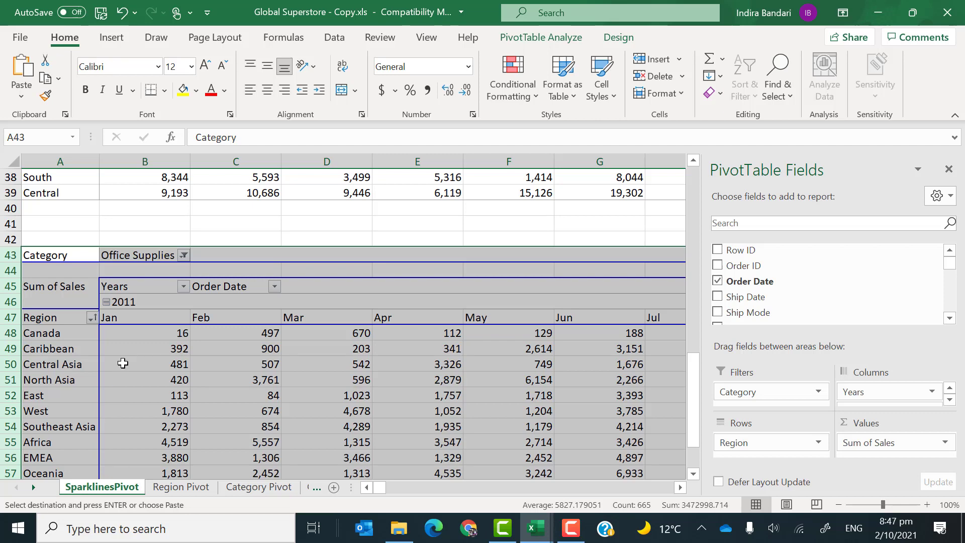
Rename the Office Supplies PivotTable as "SparklinesOffice".
{"action": "left_click", "coordinate": [115, 391]}
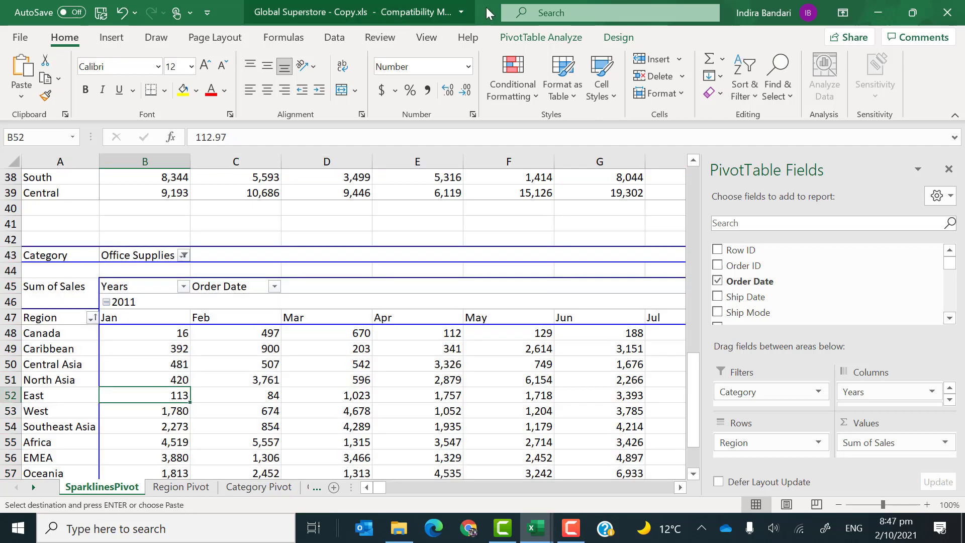
{"action": "left_click", "coordinate": [510, 39]}
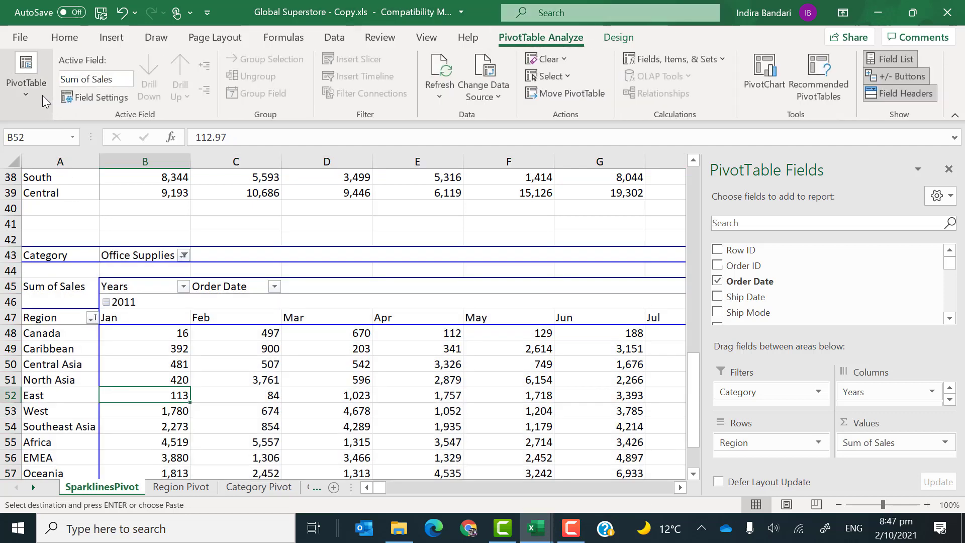
{"action": "left_click", "coordinate": [31, 92]}
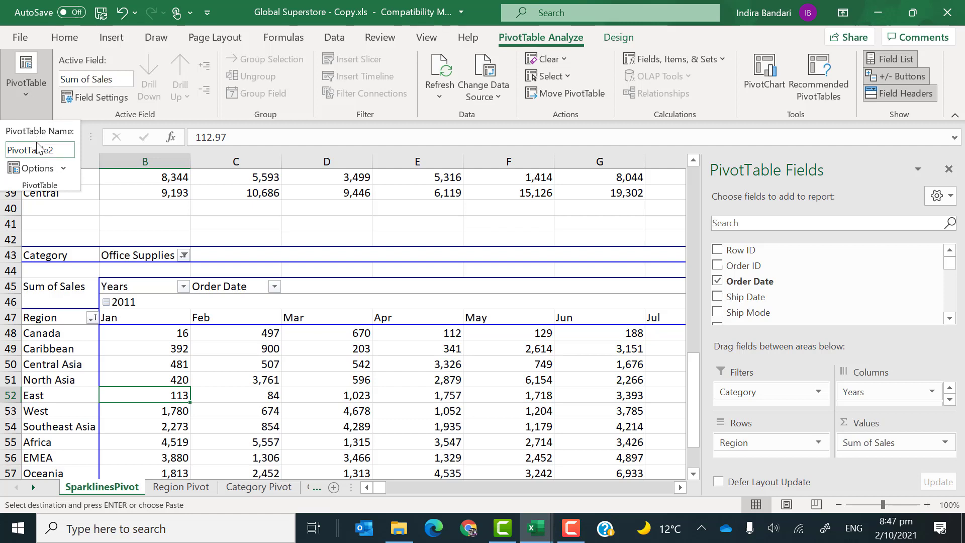
{"action": "left_click", "coordinate": [41, 149]}
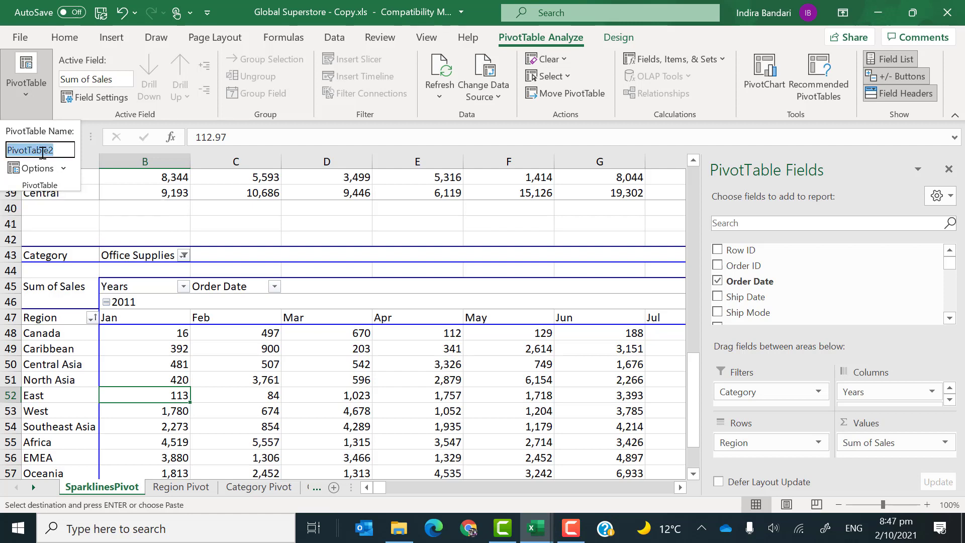
{"action": "type", "text": "SparklinesOffice"}
{"action": "key", "text": "Return"}
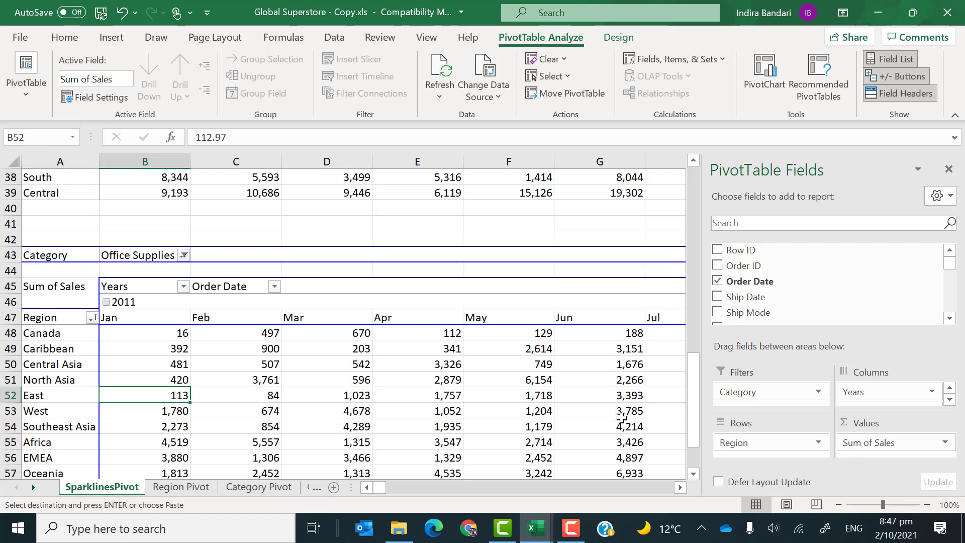
Paste a further copy of the total PivotTable at cell A63 and filter its Category to Technology.
{"action": "left_click", "coordinate": [693, 462]}
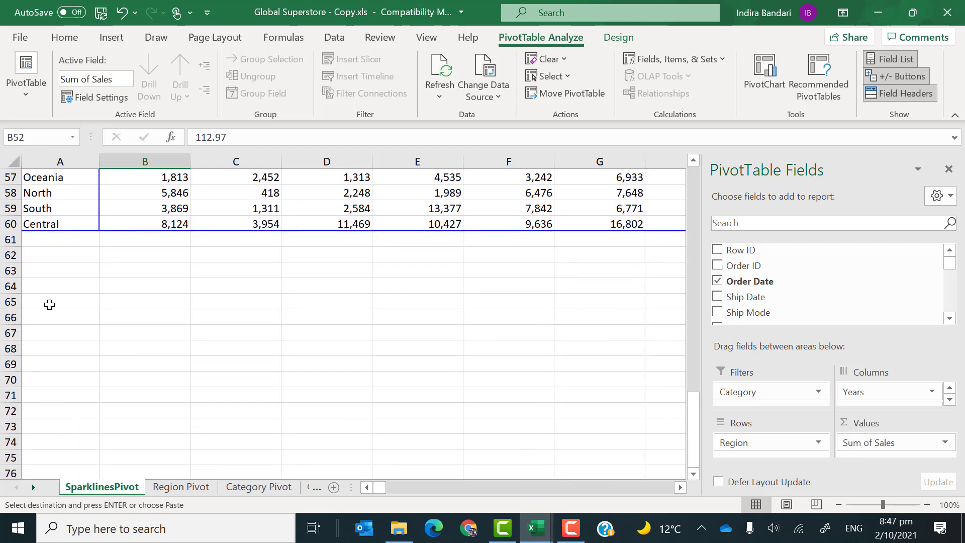
{"action": "left_click", "coordinate": [43, 274]}
{"action": "key", "text": "ctrl+v"}
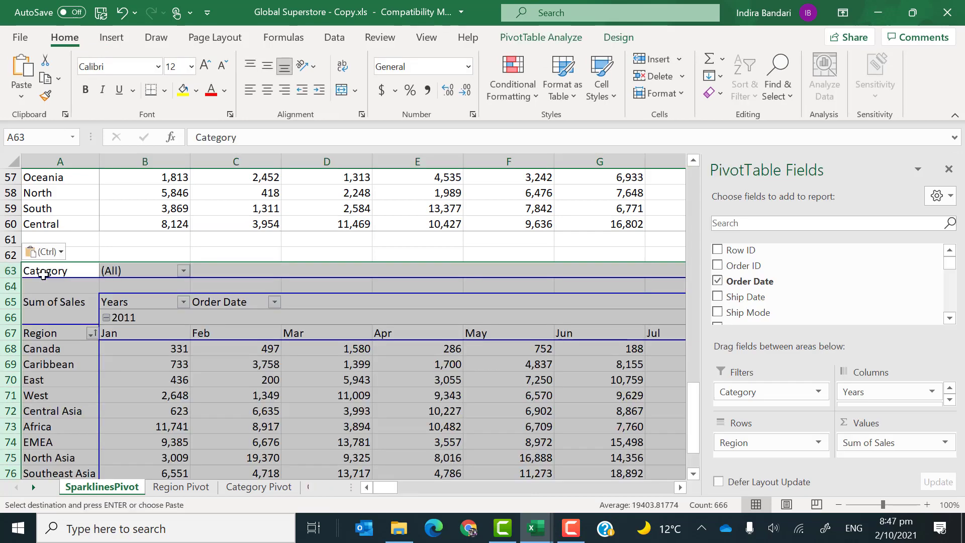
{"action": "left_click", "coordinate": [183, 272]}
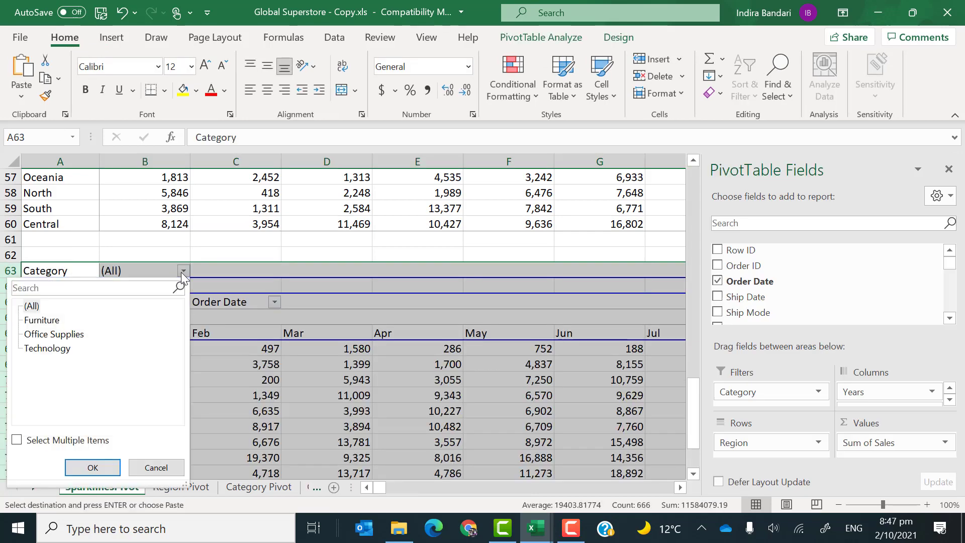
{"action": "left_click", "coordinate": [58, 348]}
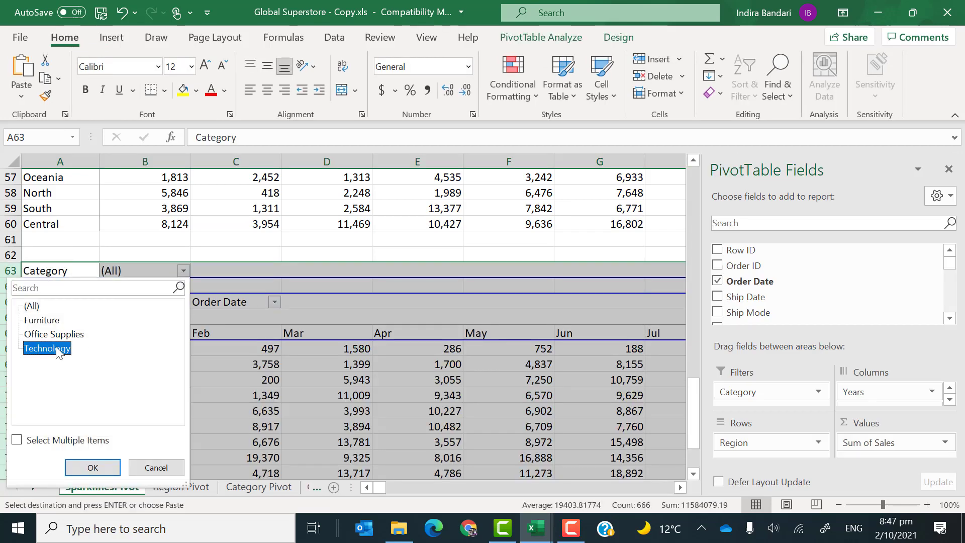
{"action": "left_click", "coordinate": [99, 470]}
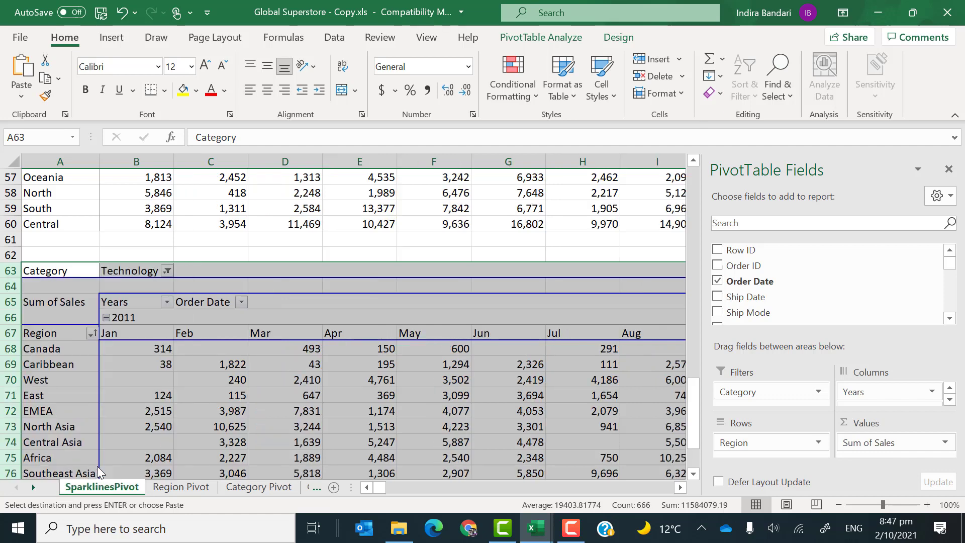
Rename the Technology PivotTable as "SparklineTech".
{"action": "left_click", "coordinate": [166, 368]}
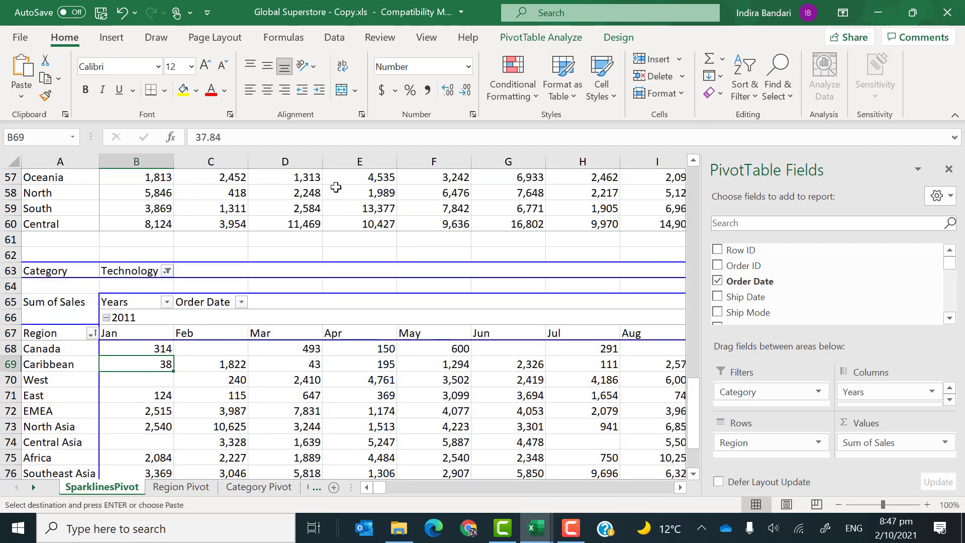
{"action": "left_click", "coordinate": [535, 41]}
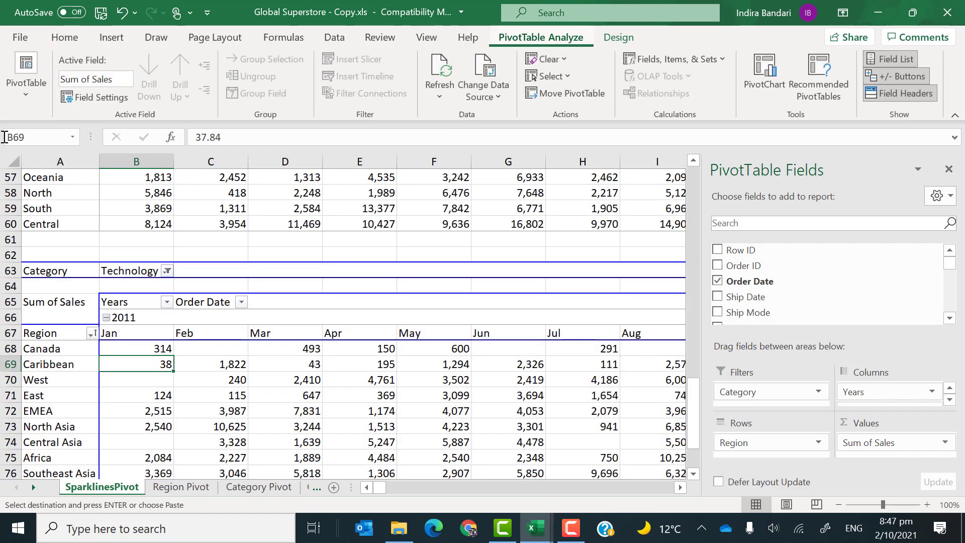
{"action": "left_click", "coordinate": [22, 95]}
{"action": "left_click", "coordinate": [31, 149]}
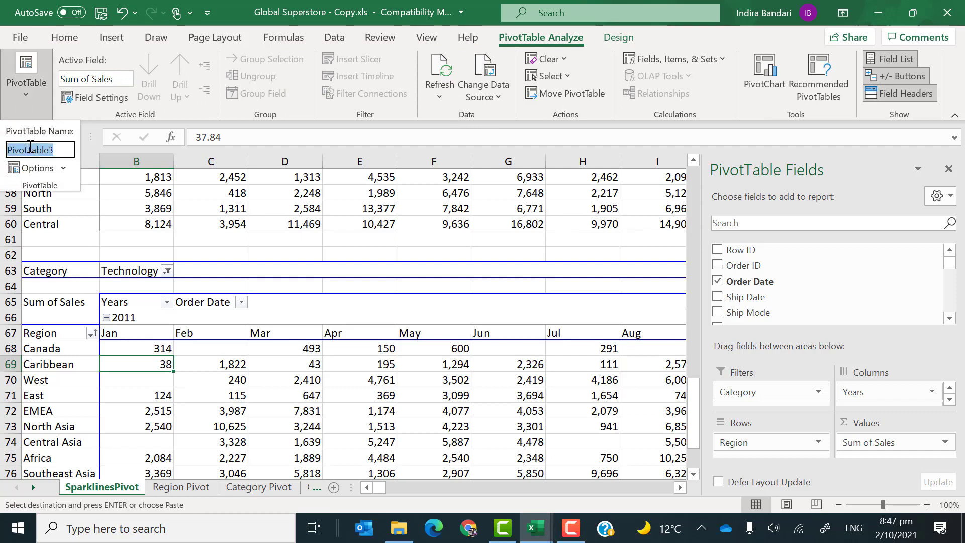
{"action": "type", "text": "S"}
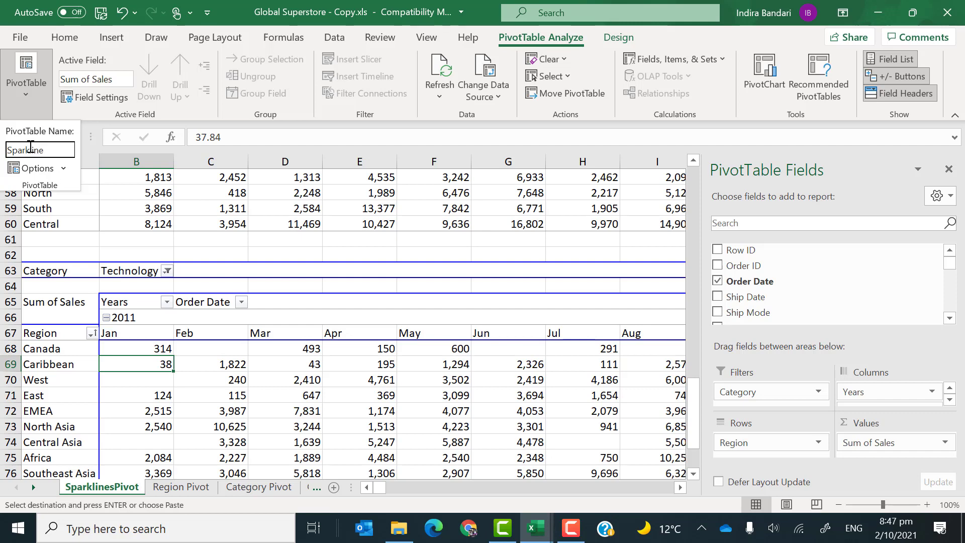
{"action": "type", "text": "parklineTech"}
{"action": "key", "text": "Return"}
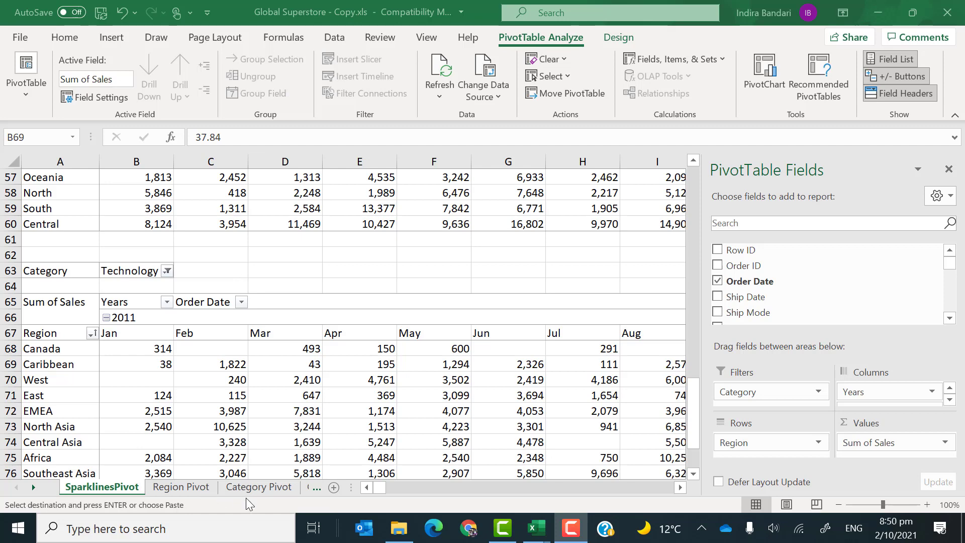
Create a copy of the Region Pivot sheet before SparklinesPivot and rename the copy as "Pie Pivot".
{"action": "right_click", "coordinate": [171, 488]}
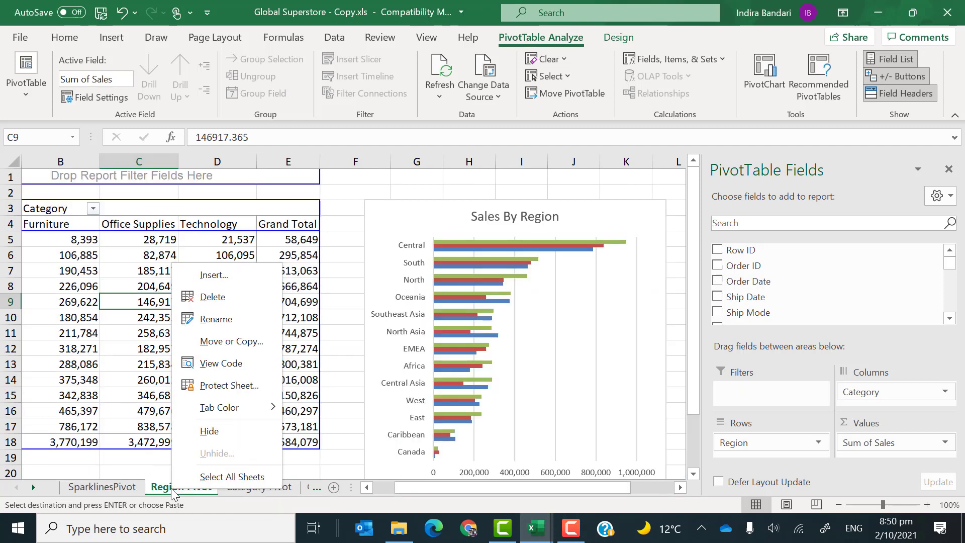
{"action": "left_click", "coordinate": [232, 342]}
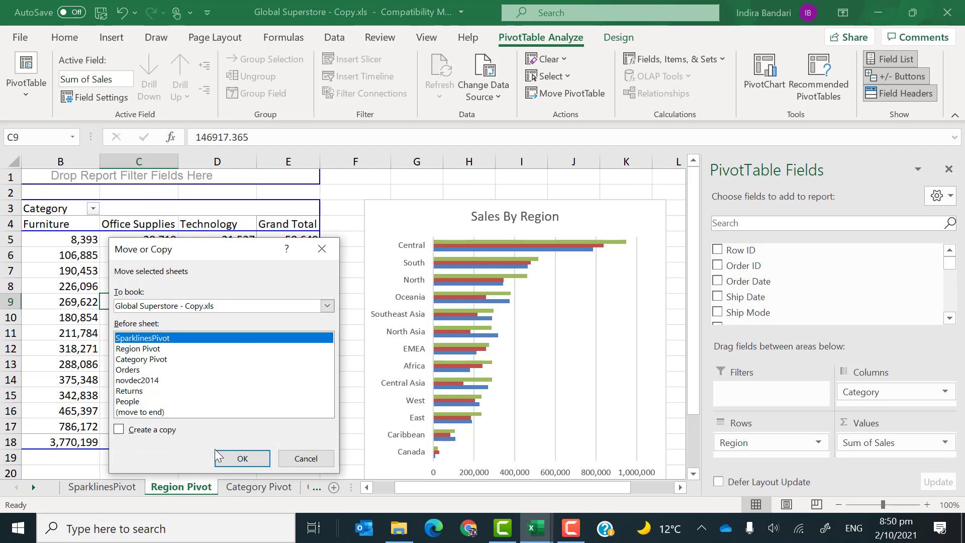
{"action": "left_click", "coordinate": [154, 430]}
{"action": "left_click", "coordinate": [240, 458]}
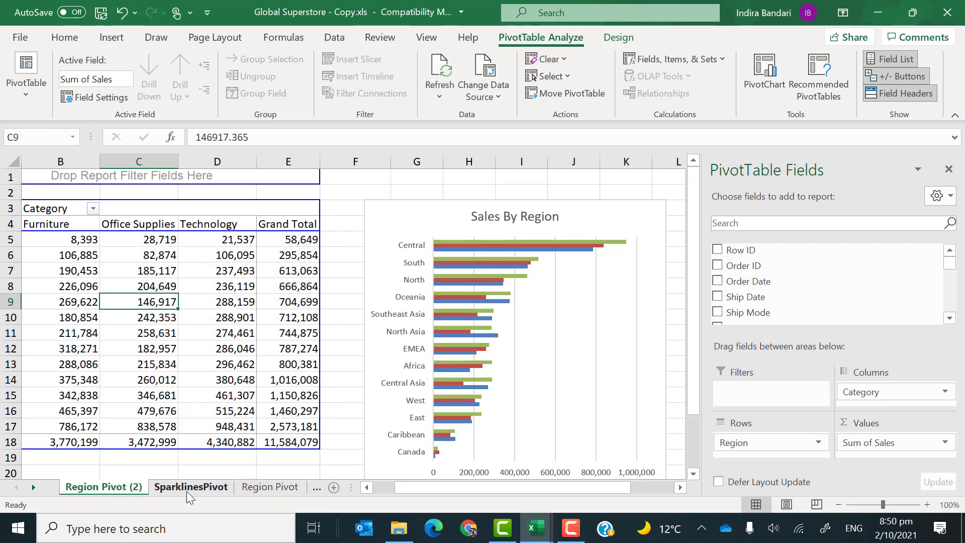
{"action": "double_click", "coordinate": [133, 488]}
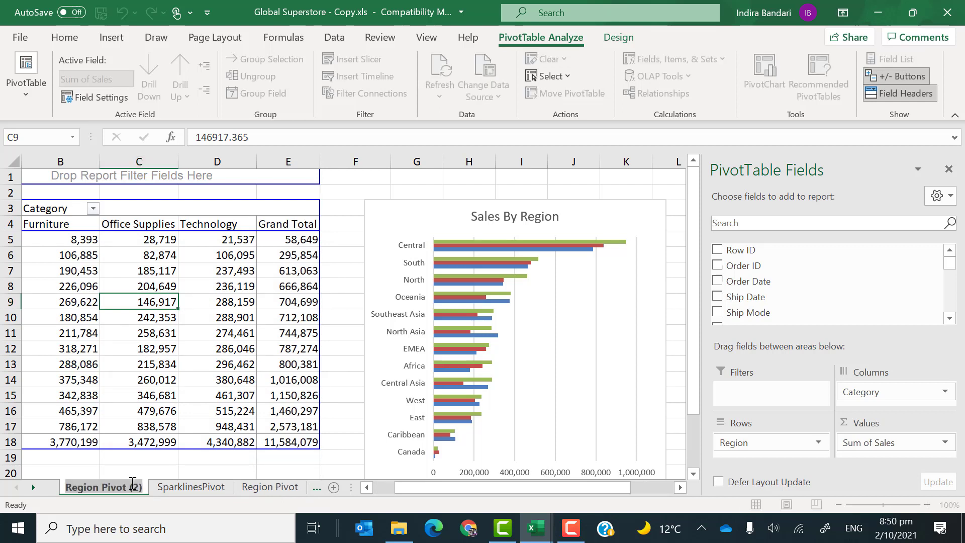
{"action": "type", "text": "Pie P"}
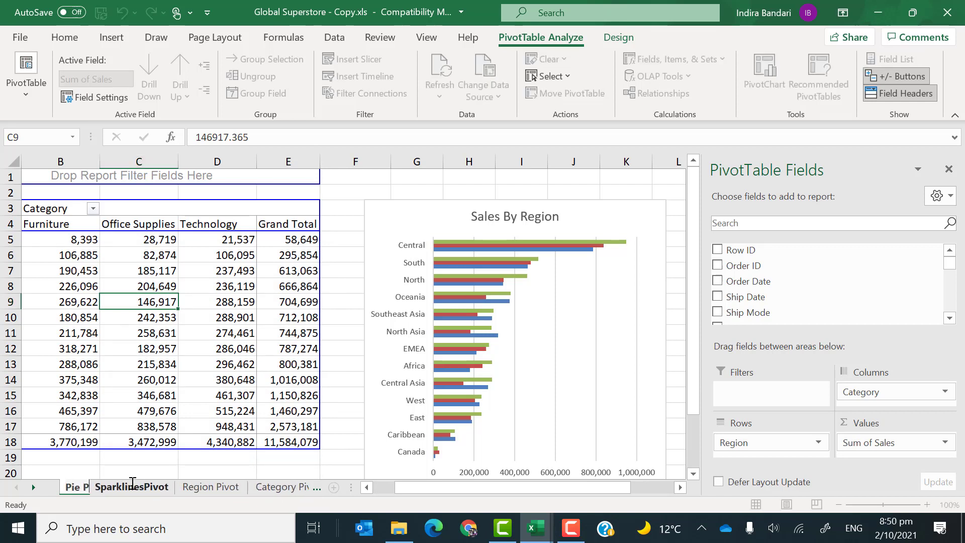
{"action": "type", "text": "ivot"}
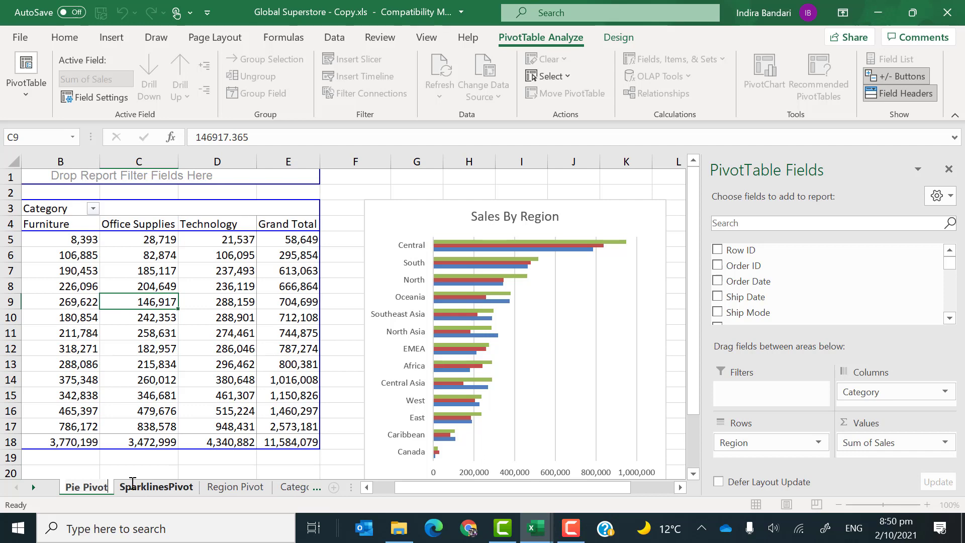
{"action": "key", "text": "Return"}
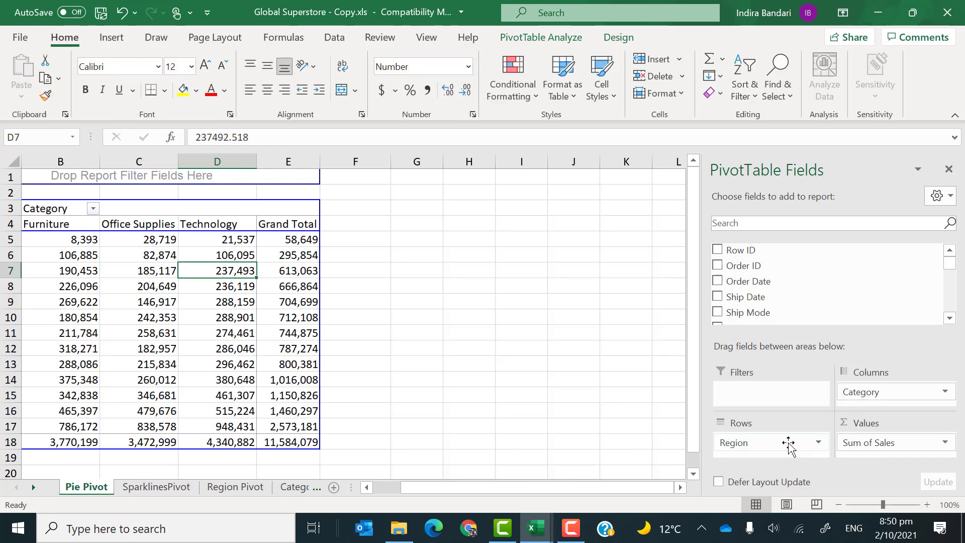
Remove Region from the copied PivotTable's rows and move Category from columns to rows.
{"action": "left_click_drag", "start_coordinate": [789, 444], "coordinate": [805, 307]}
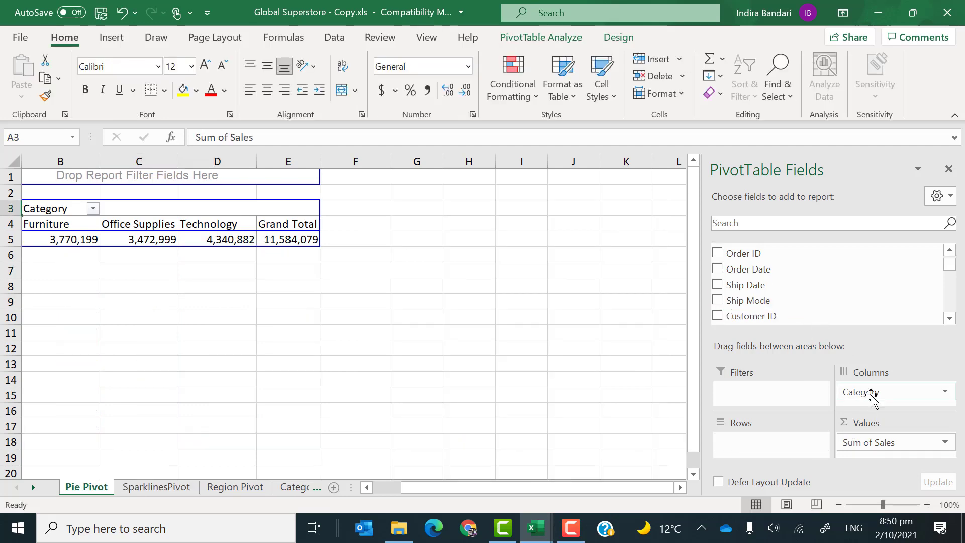
{"action": "left_click_drag", "start_coordinate": [871, 394], "coordinate": [764, 446]}
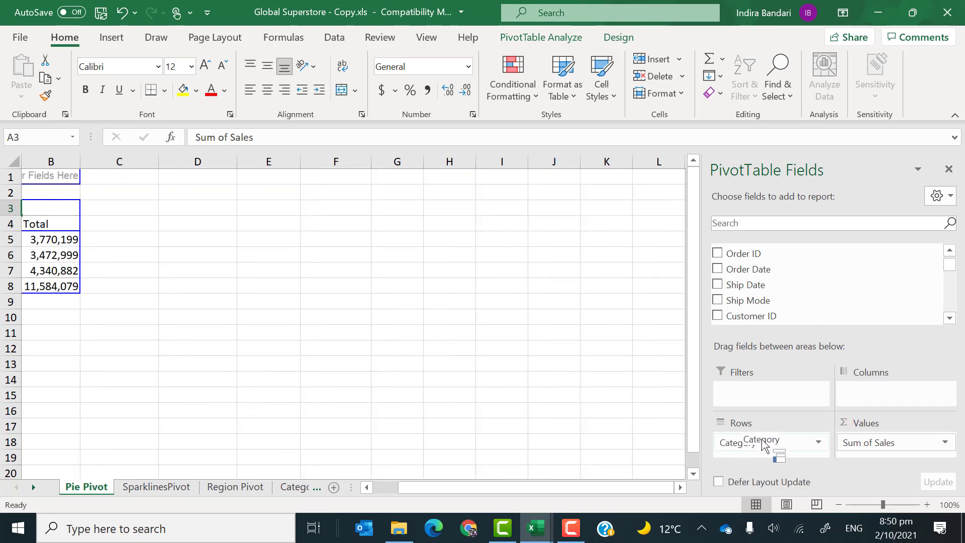
{"action": "left_click", "coordinate": [381, 490]}
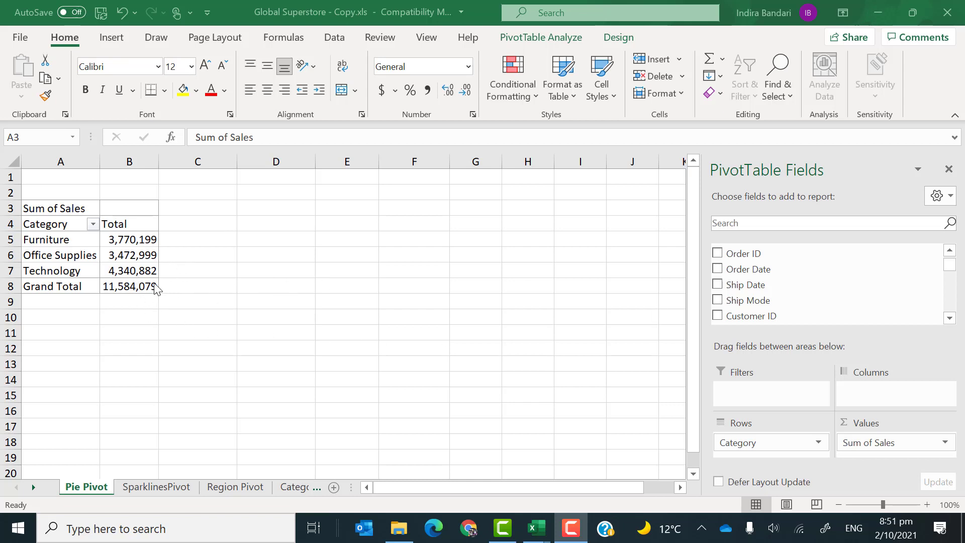
Find the Sales field by searching for "sale" and add it a second time to the PivotTable's values.
{"action": "left_click", "coordinate": [947, 268]}
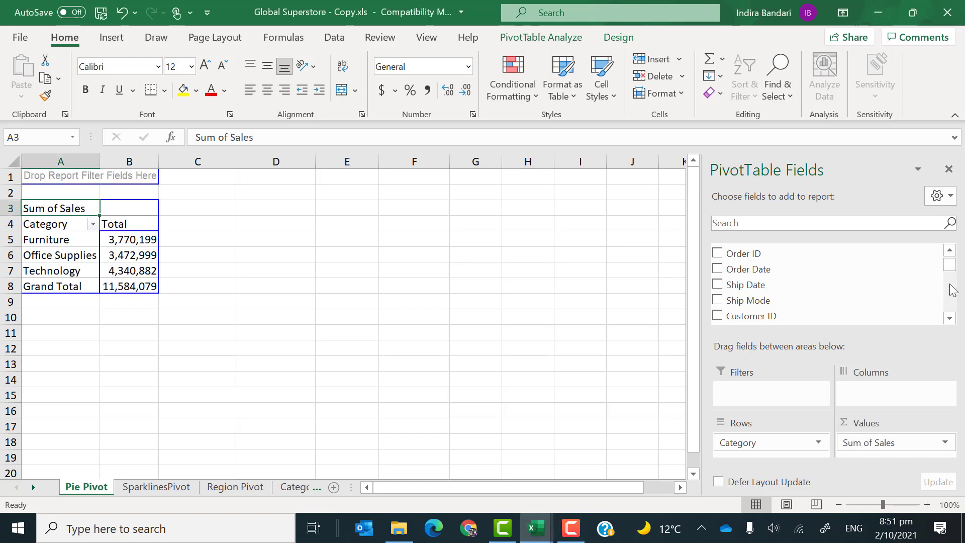
{"action": "scroll", "coordinate": [954, 290], "scroll_direction": "down", "scroll_amount": 2}
{"action": "left_click", "coordinate": [791, 223]}
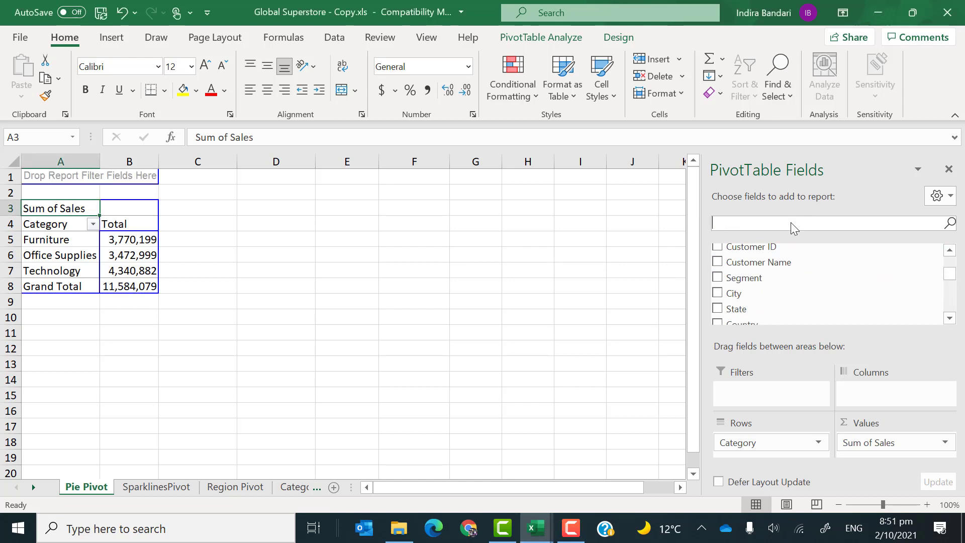
{"action": "type", "text": "sale"}
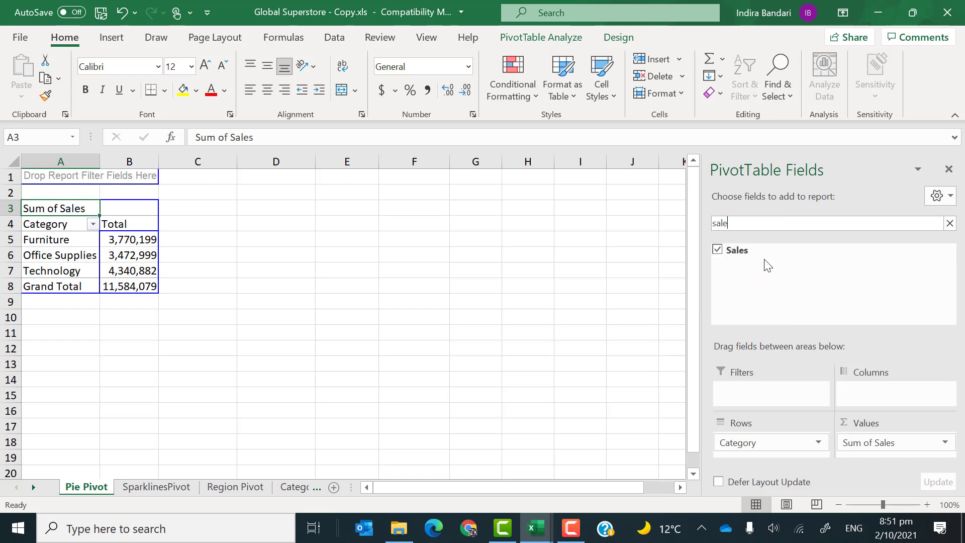
{"action": "left_click_drag", "start_coordinate": [765, 256], "coordinate": [866, 456]}
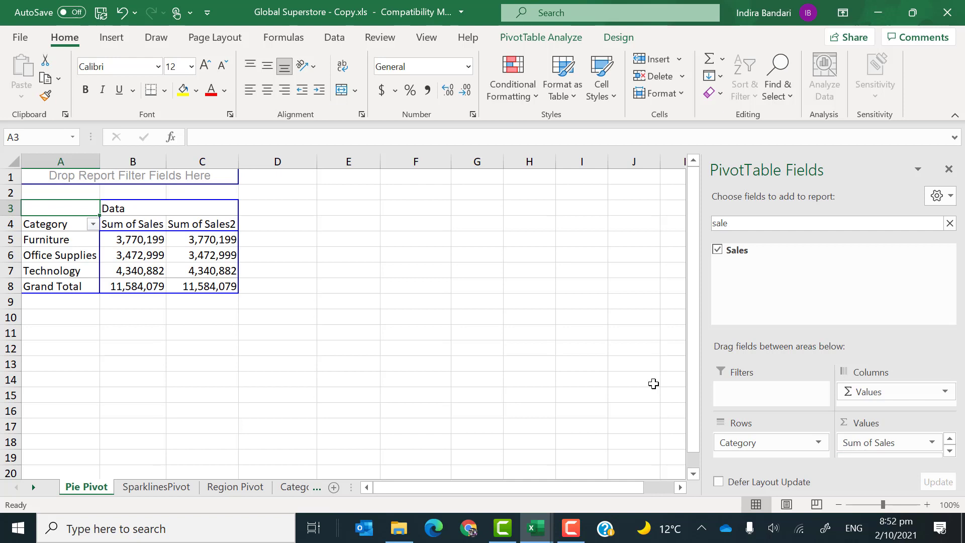
Show the second Sales values as % of Grand Total and name that value field "Sales %".
{"action": "right_click", "coordinate": [218, 237]}
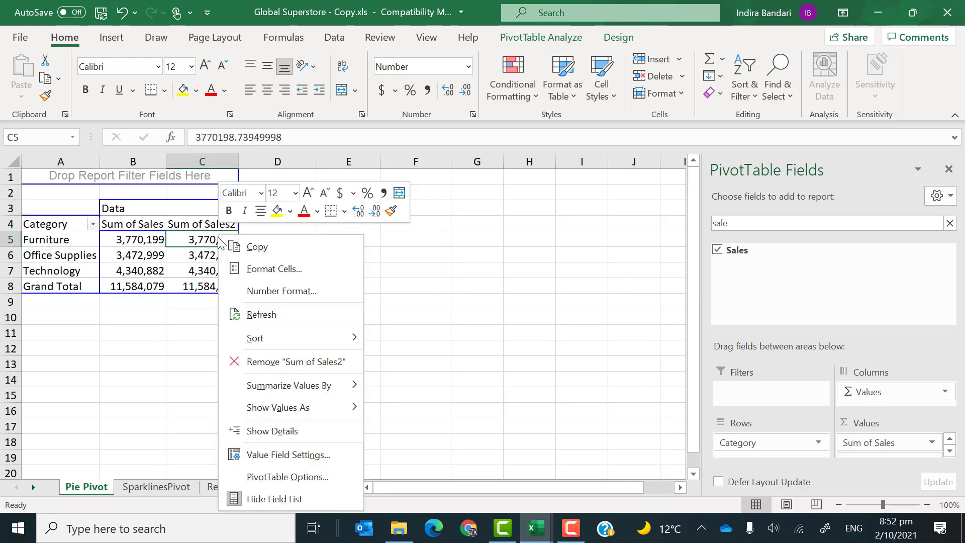
{"action": "mouse_move", "coordinate": [287, 406]}
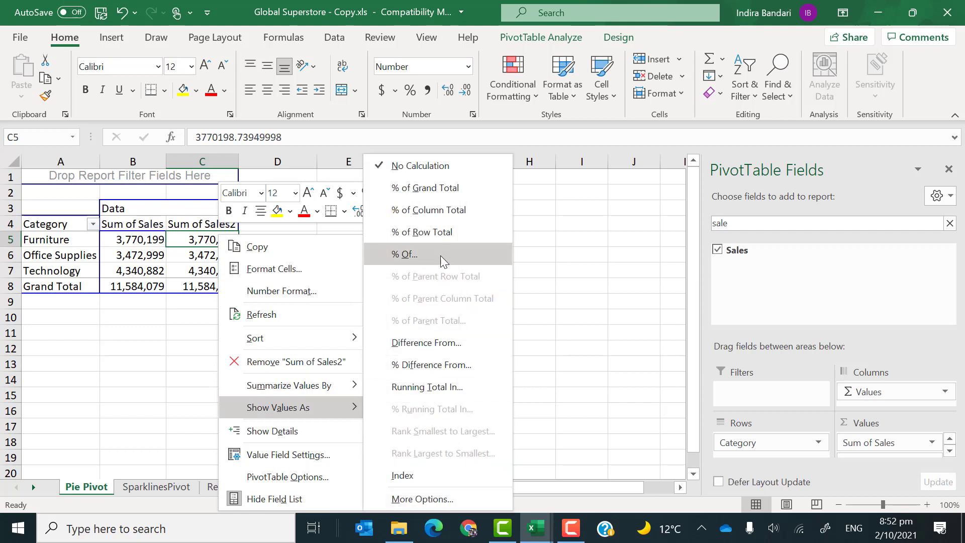
{"action": "left_click", "coordinate": [439, 189]}
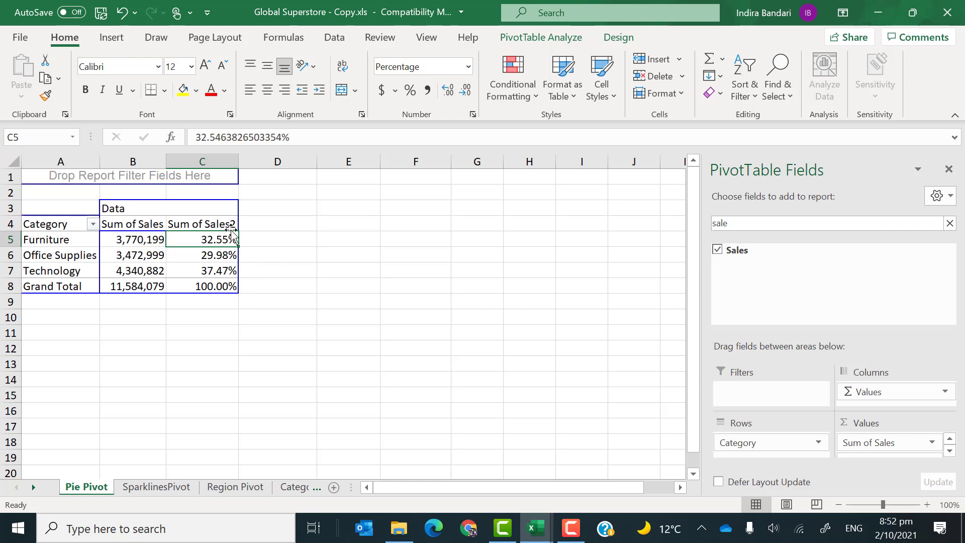
{"action": "mouse_move", "coordinate": [225, 248]}
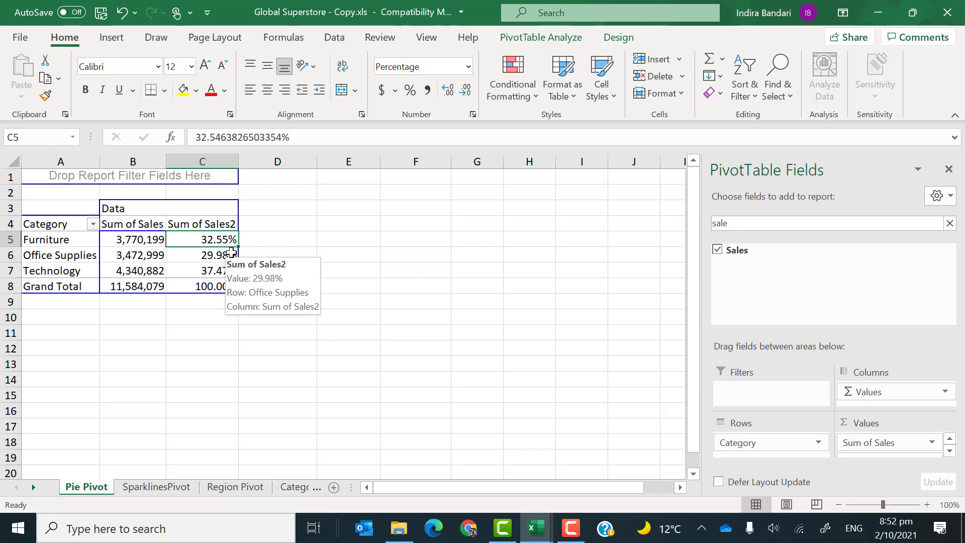
{"action": "double_click", "coordinate": [195, 221]}
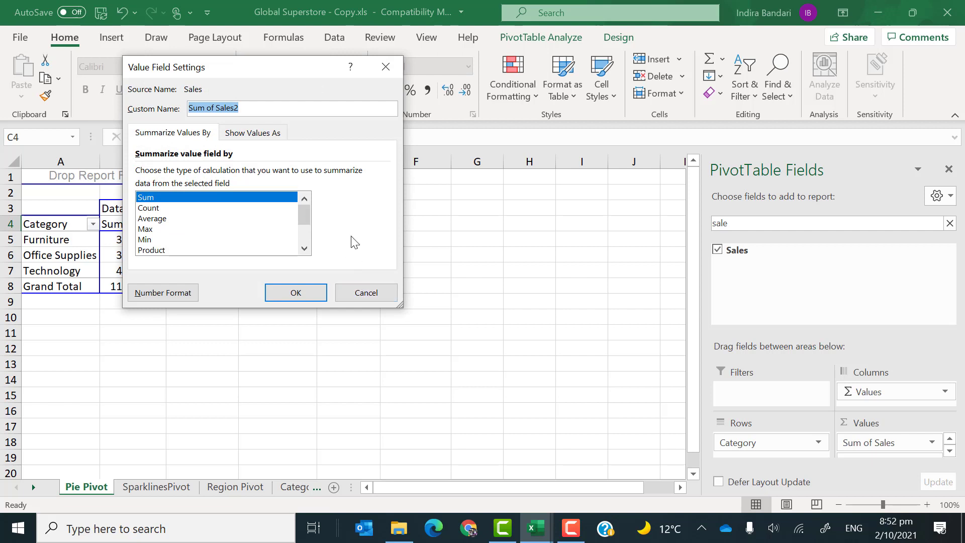
{"action": "type", "text": "Sales %"}
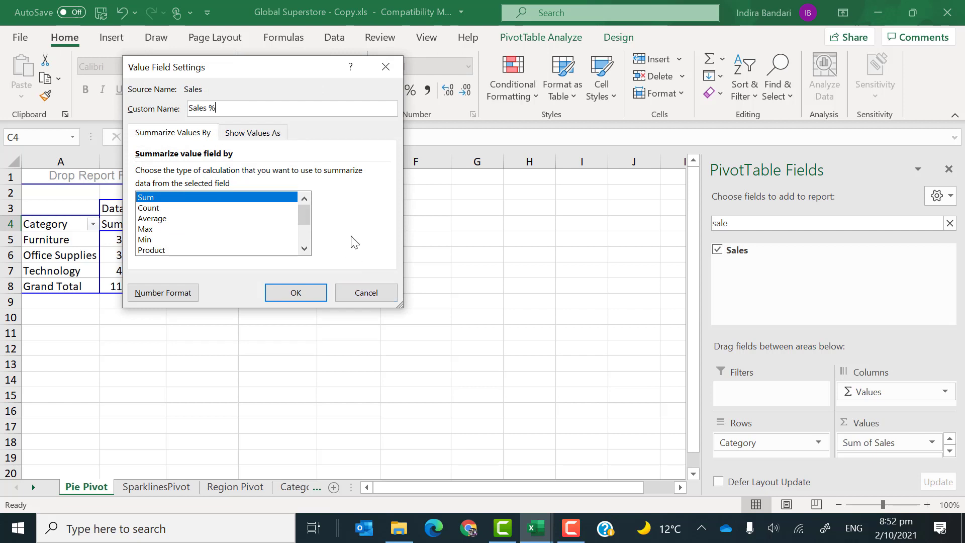
{"action": "left_click", "coordinate": [289, 294]}
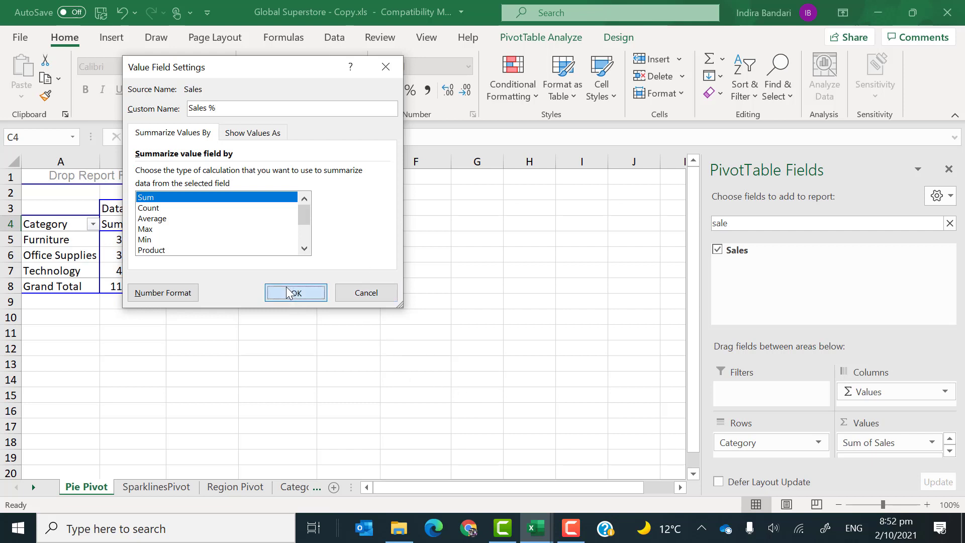
Rename the PivotTable on the Pie Pivot sheet as "PieP".
{"action": "left_click", "coordinate": [135, 253]}
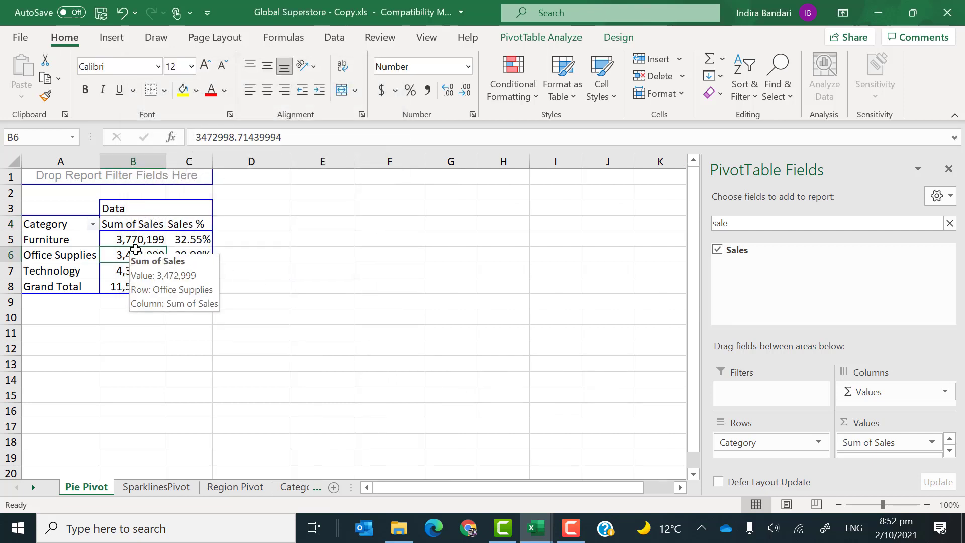
{"action": "left_click", "coordinate": [556, 40]}
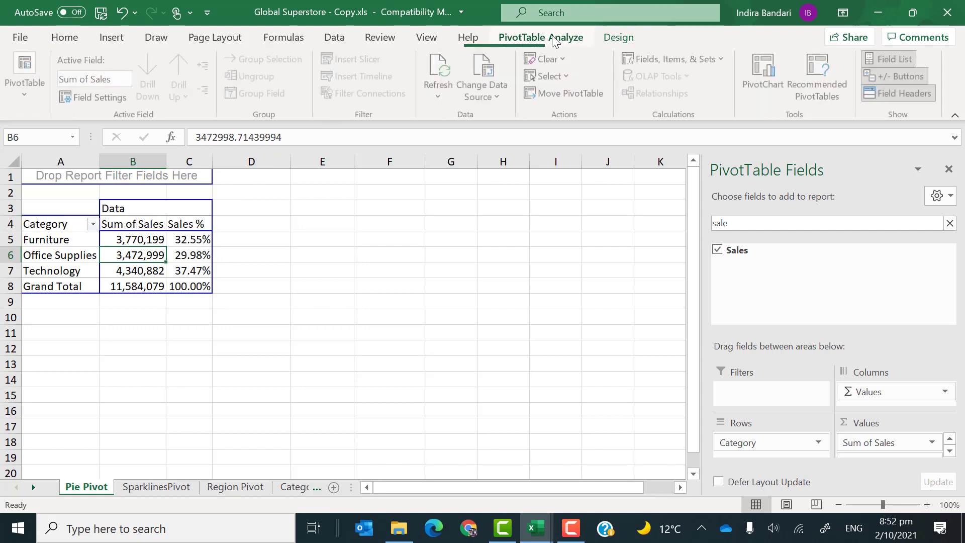
{"action": "left_click", "coordinate": [27, 93]}
{"action": "left_click", "coordinate": [40, 149]}
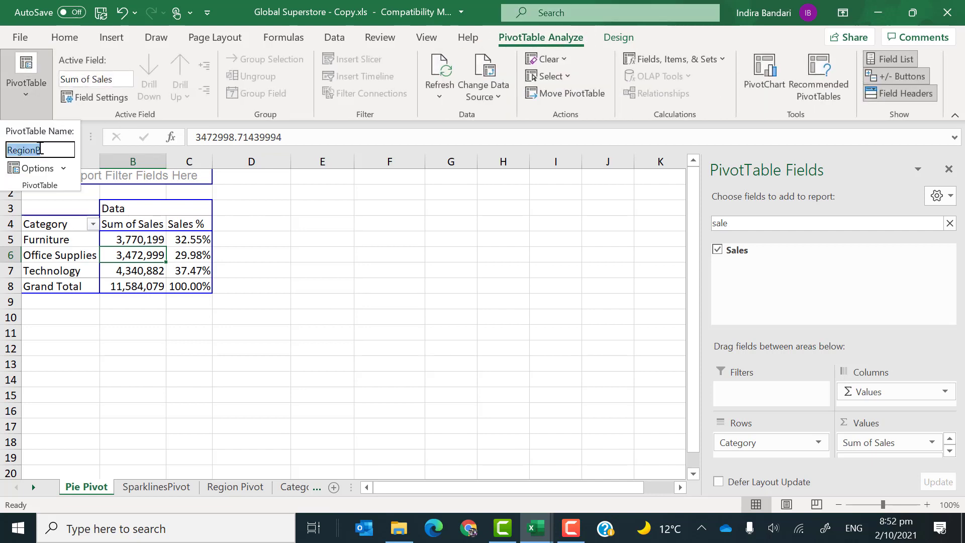
{"action": "type", "text": "Pie"}
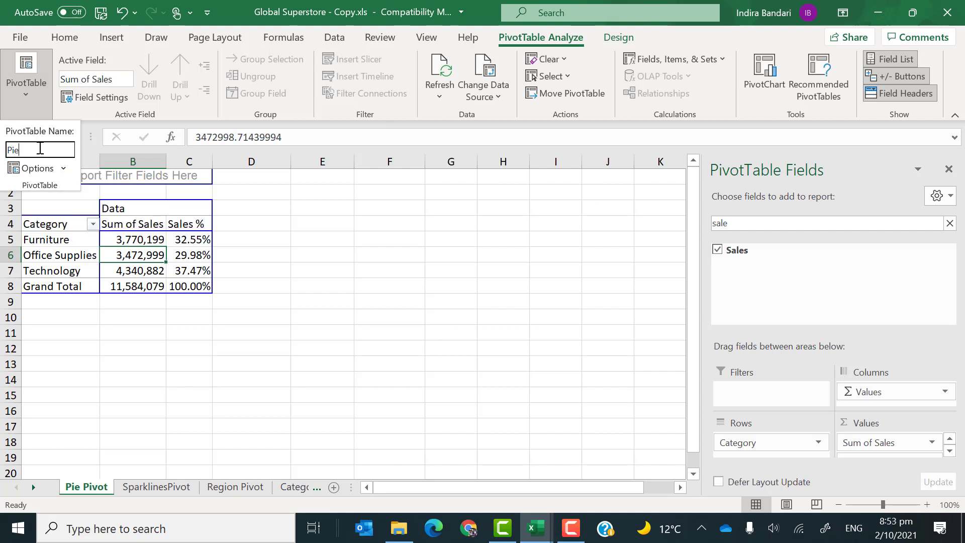
{"action": "type", "text": "P"}
{"action": "key", "text": "Return"}
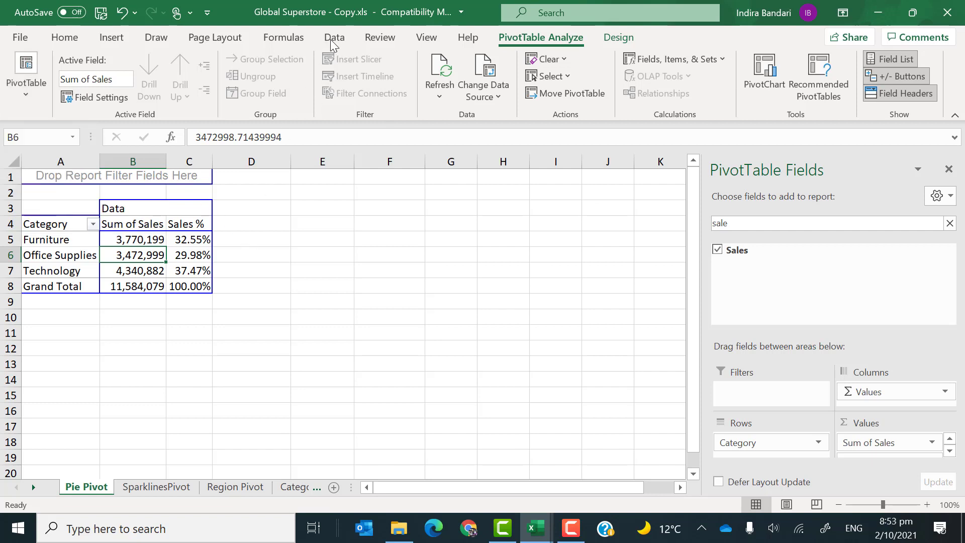
Insert a Pie PivotChart from the category sales PivotTable and hide all its field buttons.
{"action": "left_click", "coordinate": [759, 73]}
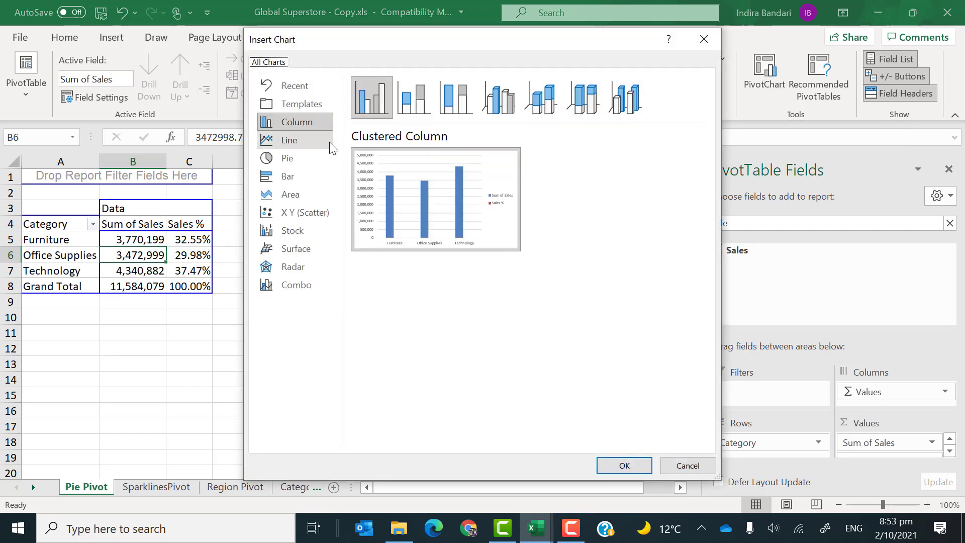
{"action": "left_click", "coordinate": [301, 157]}
{"action": "mouse_move", "coordinate": [412, 239]}
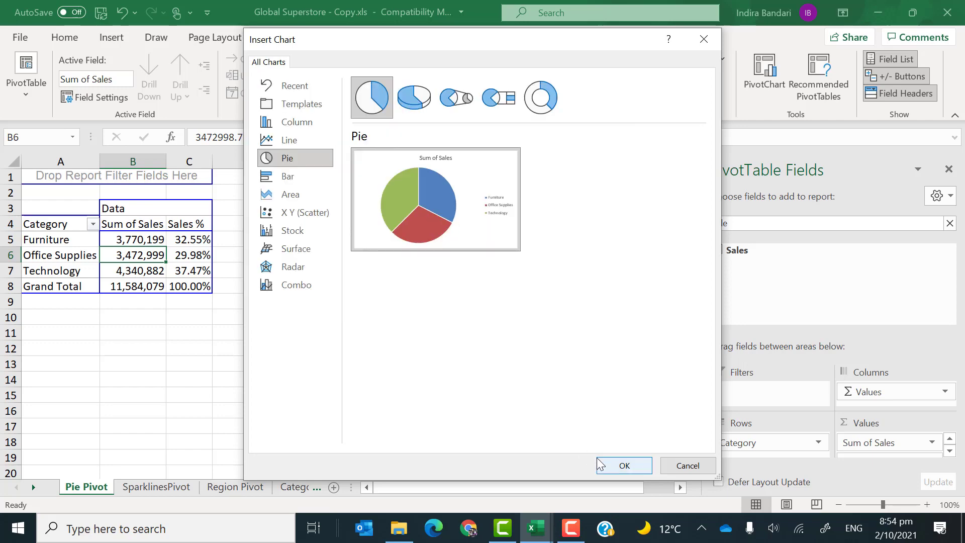
{"action": "left_click", "coordinate": [621, 467]}
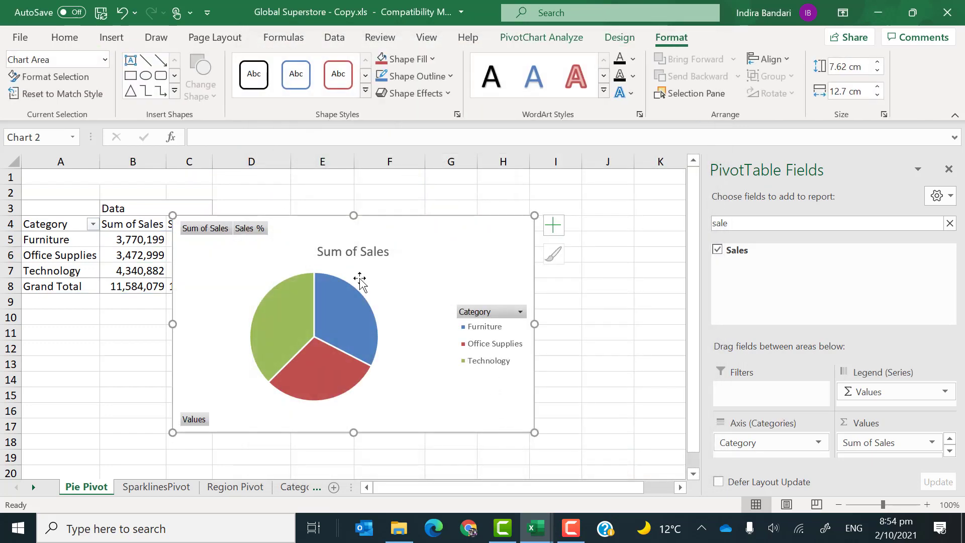
{"action": "right_click", "coordinate": [253, 232]}
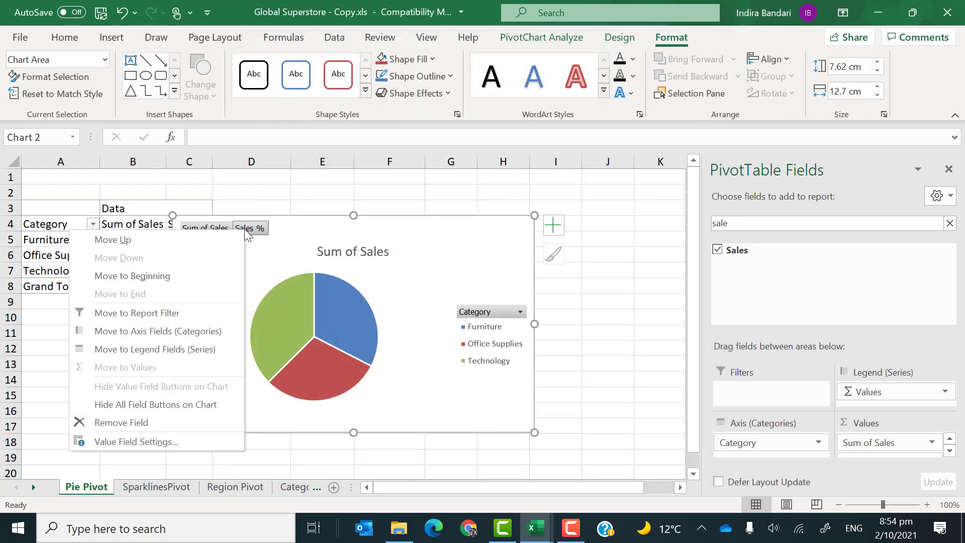
{"action": "left_click", "coordinate": [177, 405]}
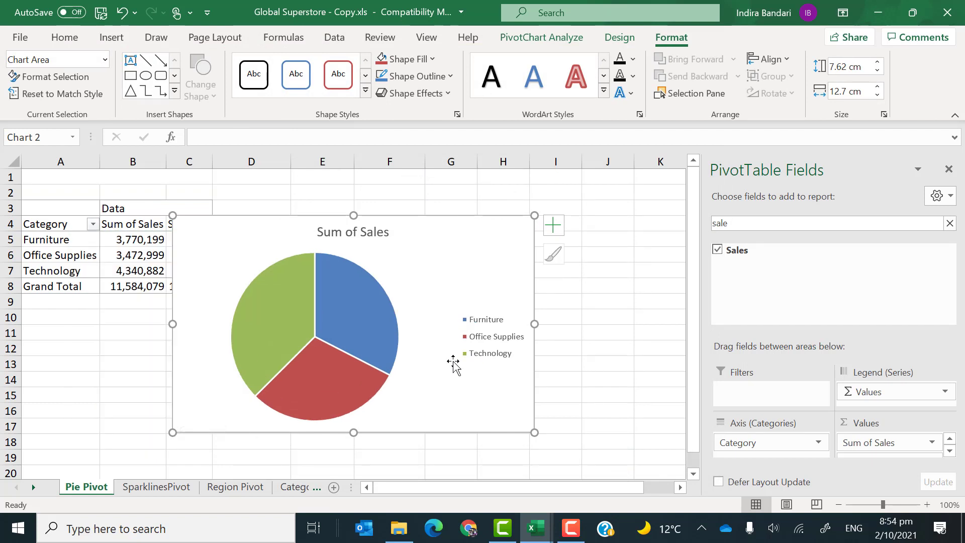
Delete the pie chart's legend and title and shrink the chart to about 4.6 cm high by 6.7 cm wide.
{"action": "left_click", "coordinate": [488, 341]}
{"action": "key", "text": "Delete"}
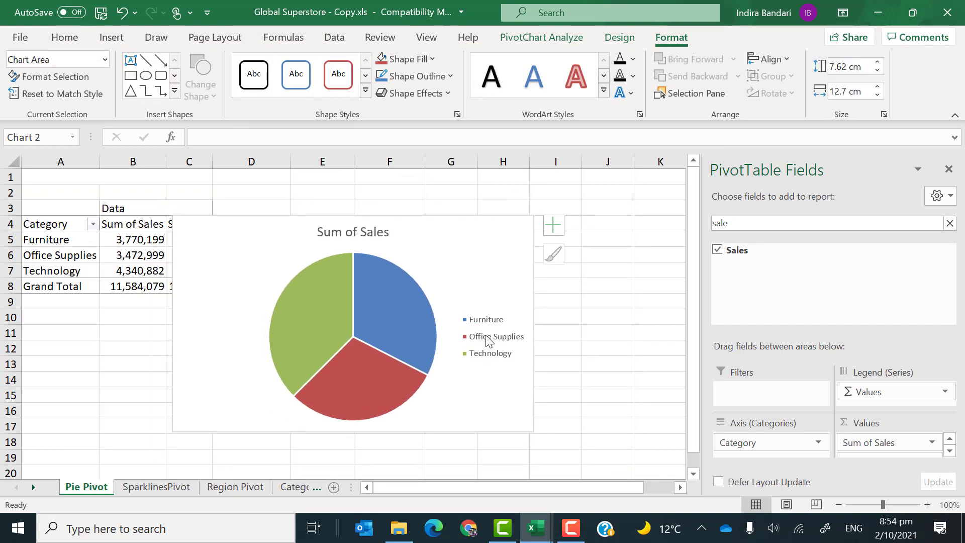
{"action": "left_click", "coordinate": [372, 231]}
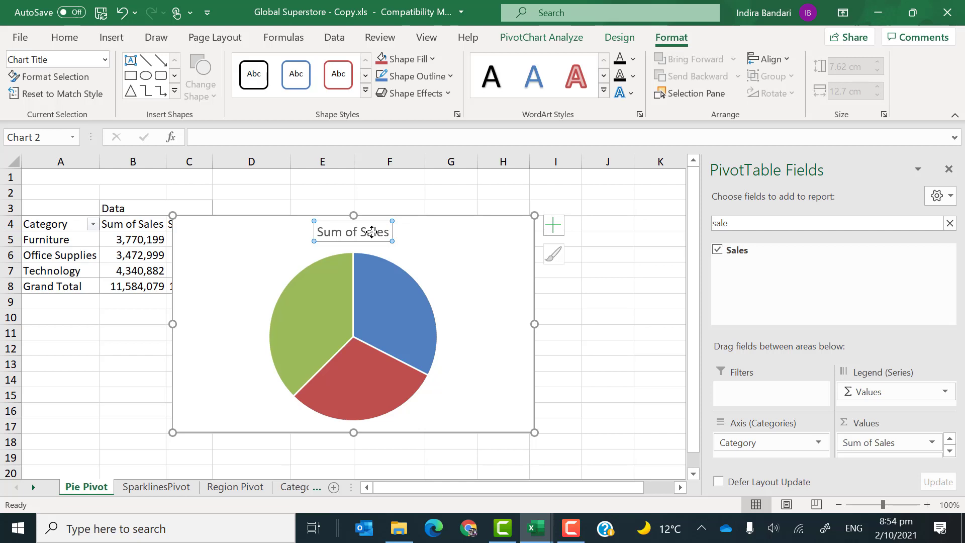
{"action": "key", "text": "Delete"}
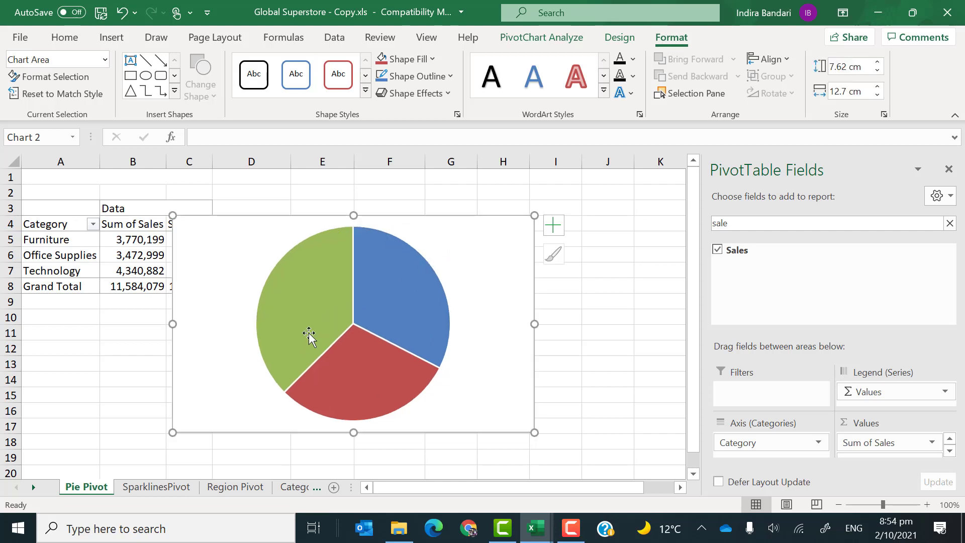
{"action": "left_click_drag", "start_coordinate": [174, 433], "coordinate": [364, 345]}
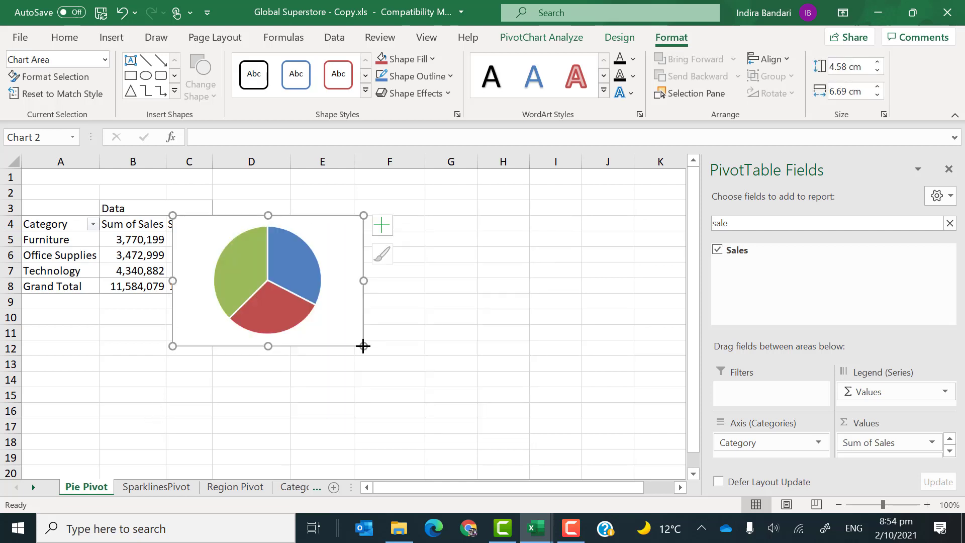
Move the pie chart clear of the category PivotTable and shrink it to about 4.19 cm high by 5.76 cm wide.
{"action": "left_click_drag", "start_coordinate": [204, 241], "coordinate": [261, 225]}
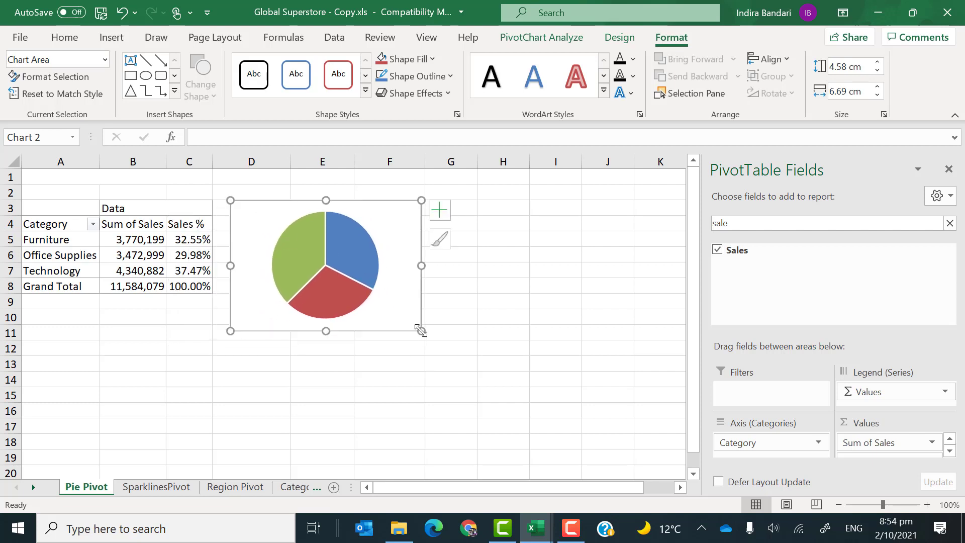
{"action": "left_click_drag", "start_coordinate": [421, 330], "coordinate": [395, 320]}
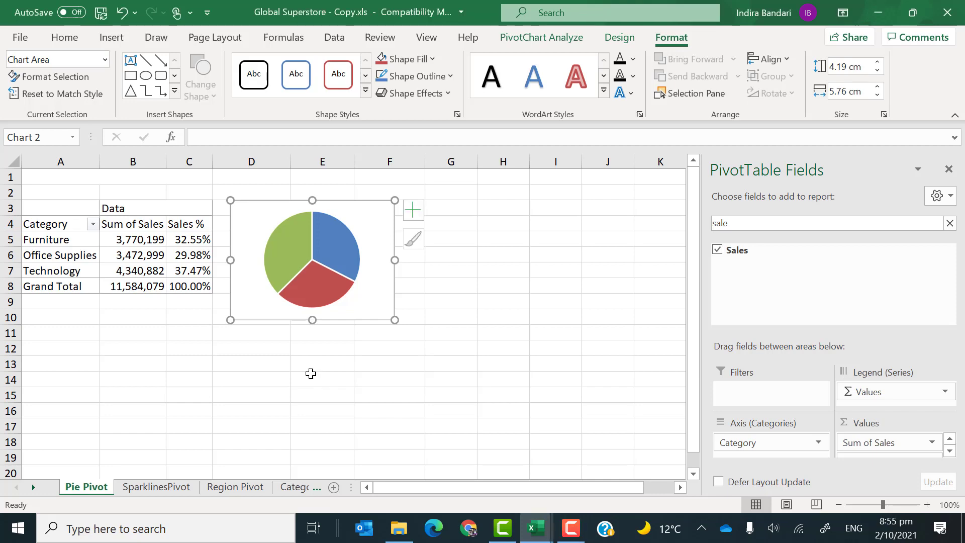
Create a copy of the Region Pivot sheet and place it before the Pie Pivot sheet.
{"action": "left_click", "coordinate": [243, 487]}
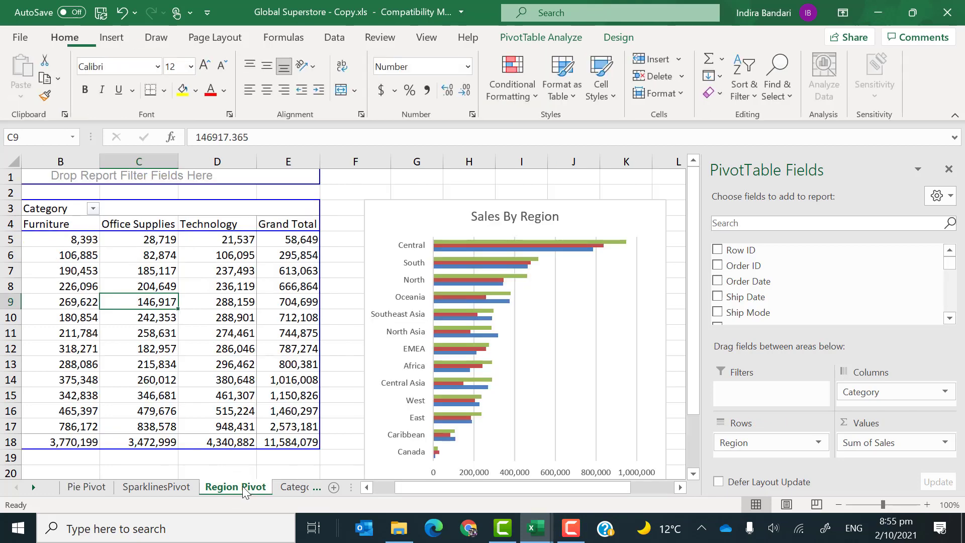
{"action": "right_click", "coordinate": [242, 487]}
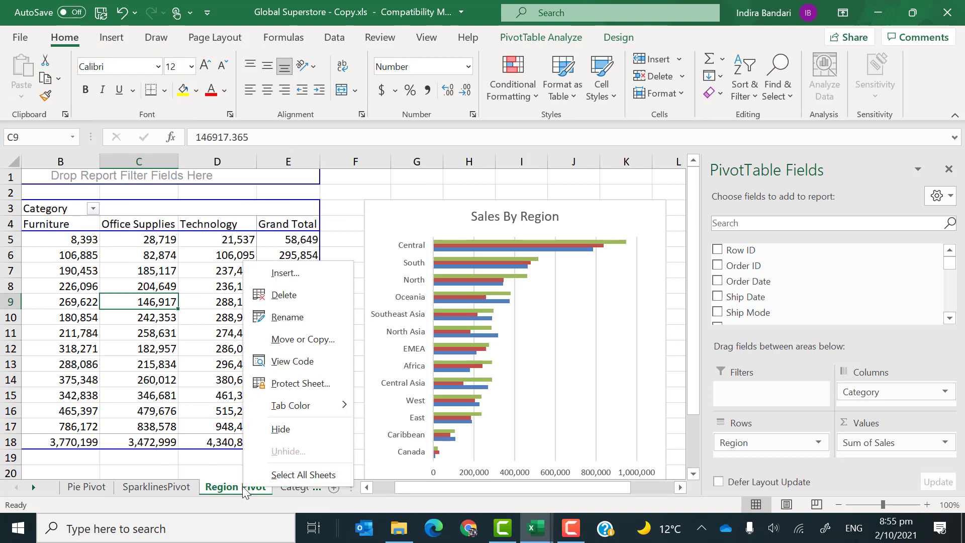
{"action": "left_click", "coordinate": [304, 340]}
{"action": "left_click", "coordinate": [246, 432]}
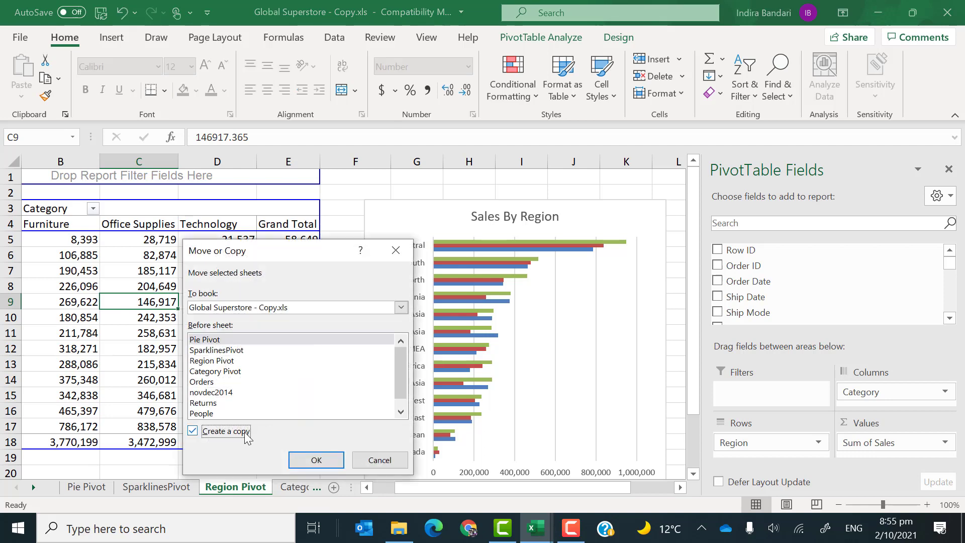
{"action": "left_click", "coordinate": [316, 460]}
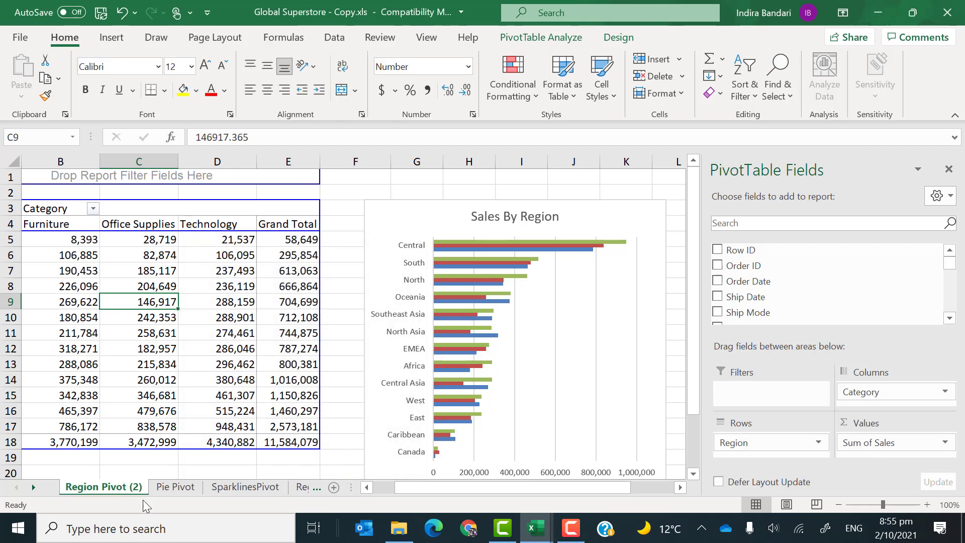
Rename the copied region sheet as "Map Pivot".
{"action": "double_click", "coordinate": [126, 488]}
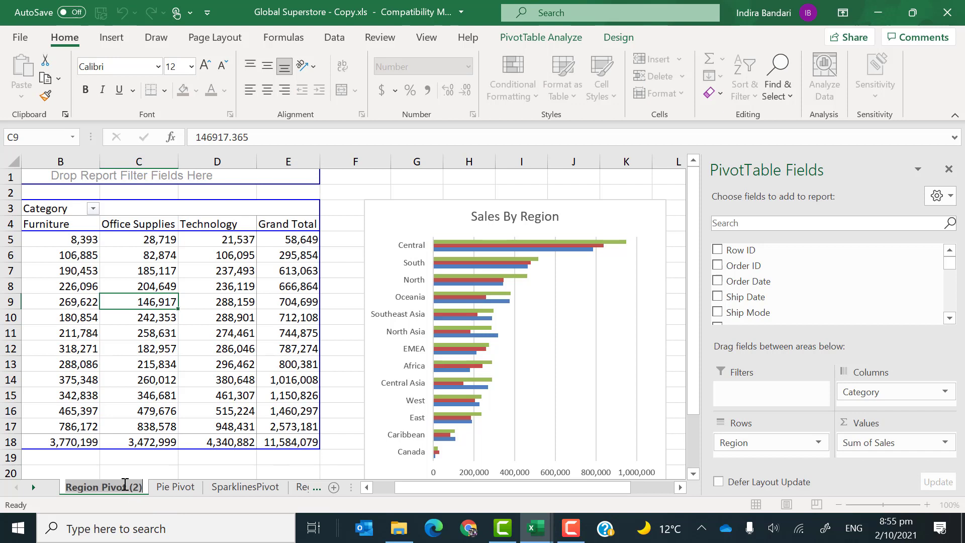
{"action": "type", "text": "Map Piv"}
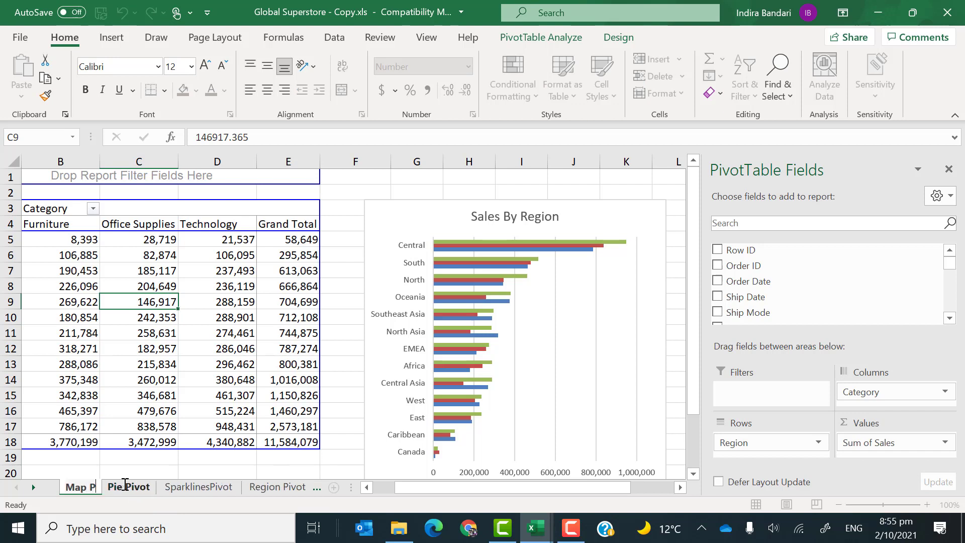
{"action": "type", "text": "ot"}
{"action": "key", "text": "Return"}
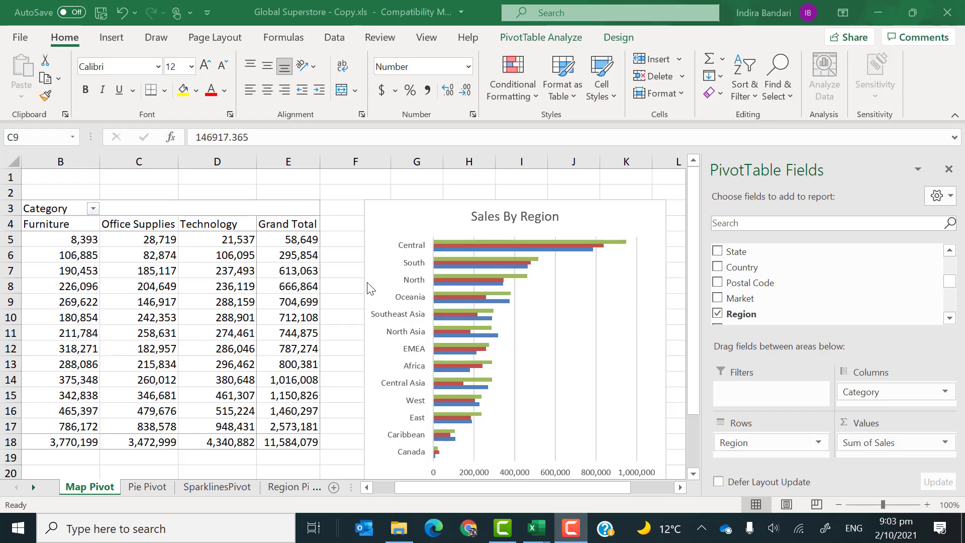
Delete the Sales By Region chart from the Map Pivot sheet and remove Category from the PivotTable's columns.
{"action": "left_click", "coordinate": [432, 203]}
{"action": "key", "text": "Delete"}
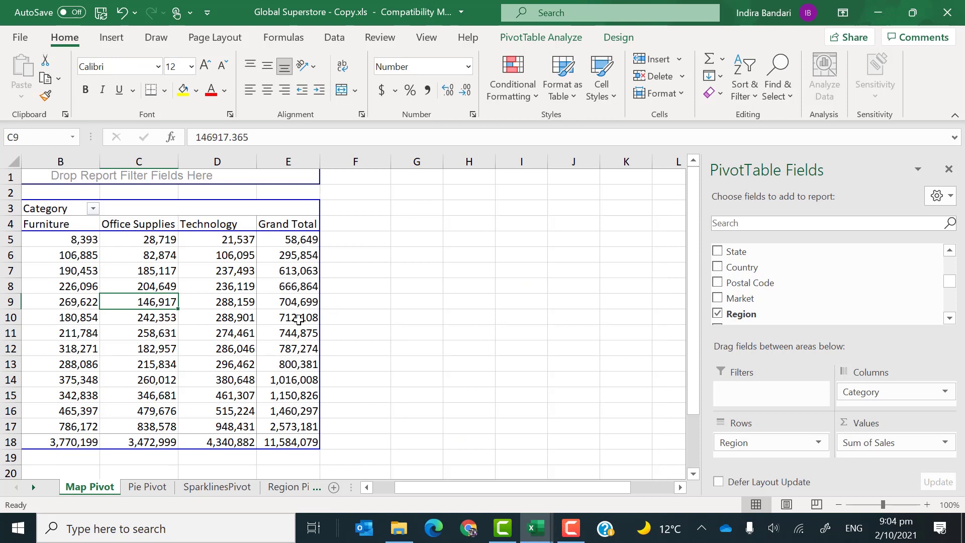
{"action": "left_click", "coordinate": [379, 487]}
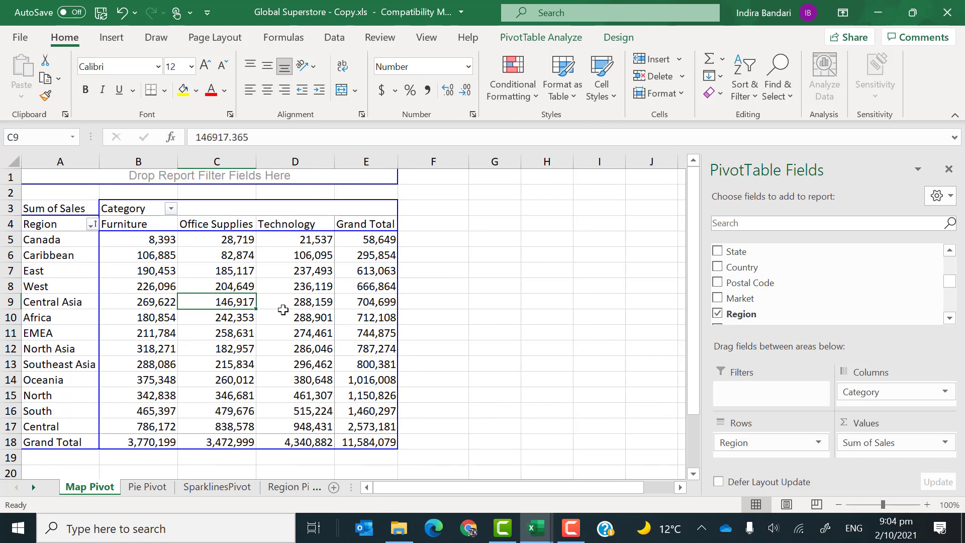
{"action": "mouse_move", "coordinate": [283, 310]}
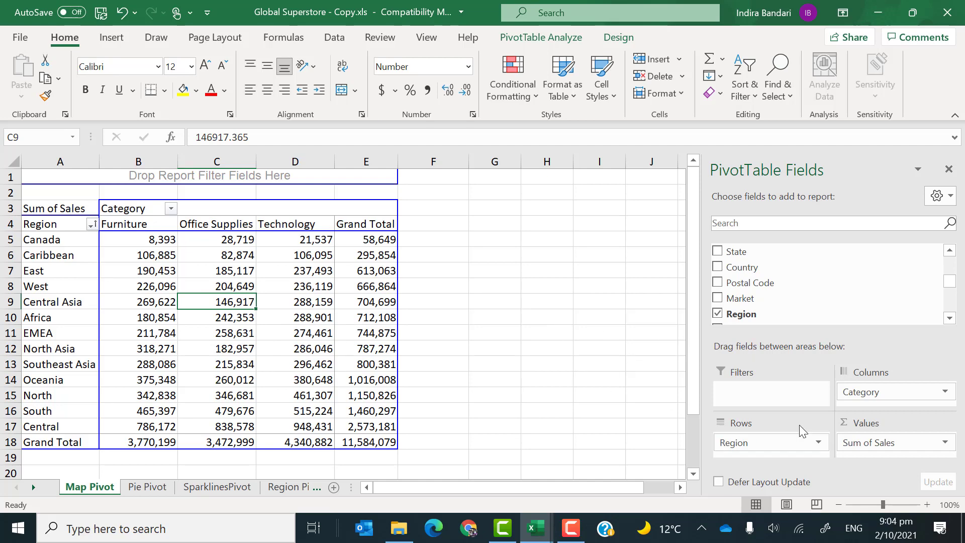
{"action": "left_click_drag", "start_coordinate": [861, 392], "coordinate": [861, 322]}
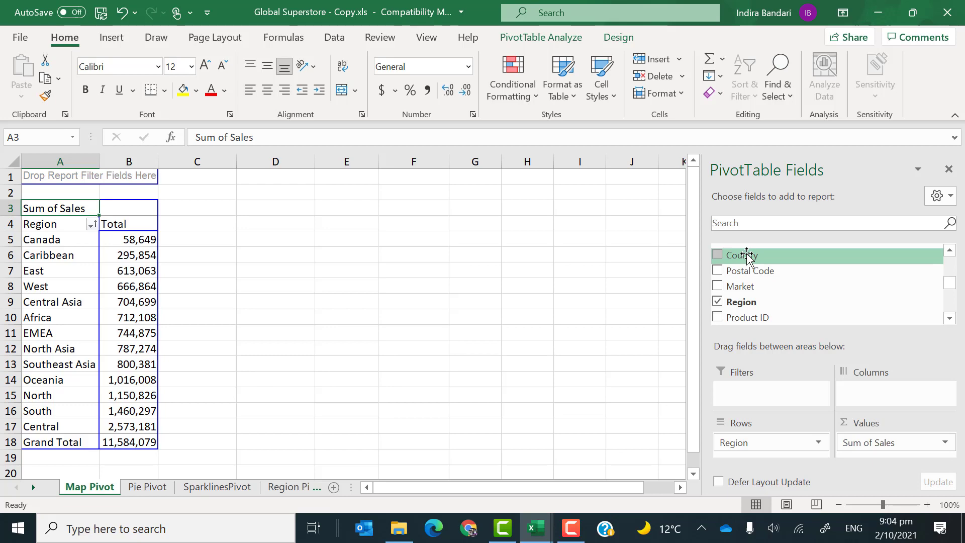
Add the Country and State fields to the rows of the Map Pivot PivotTable.
{"action": "left_click_drag", "start_coordinate": [747, 256], "coordinate": [738, 440]}
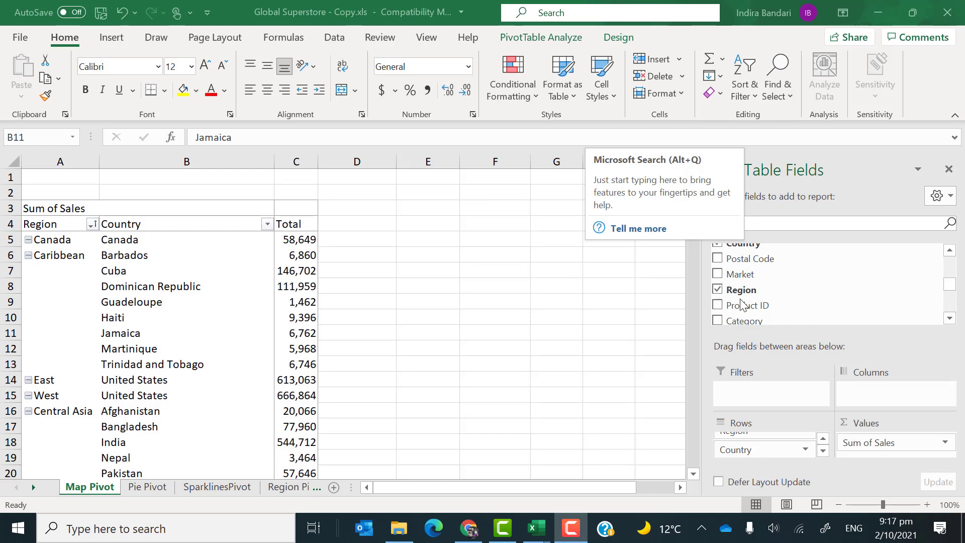
{"action": "left_click", "coordinate": [719, 291]}
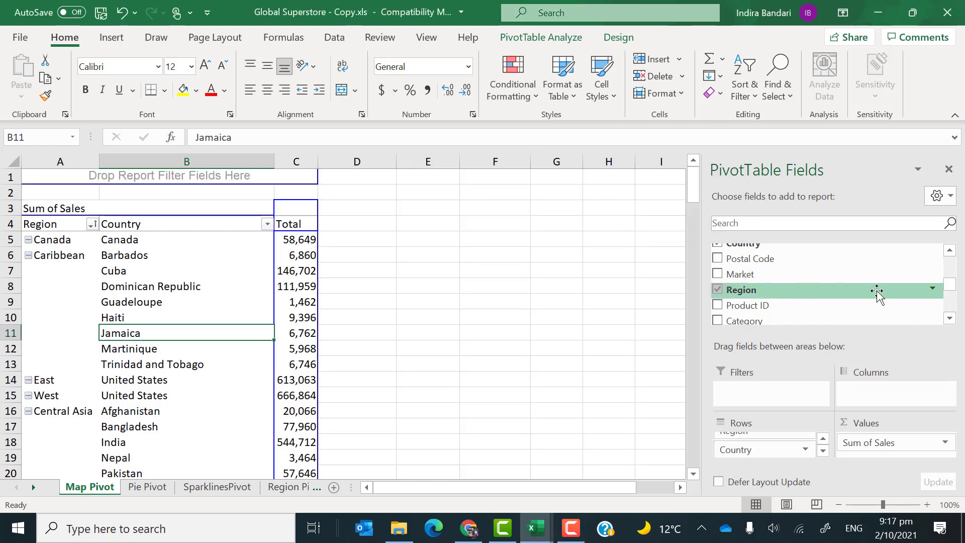
{"action": "scroll", "coordinate": [950, 271], "scroll_direction": "up", "scroll_amount": 2}
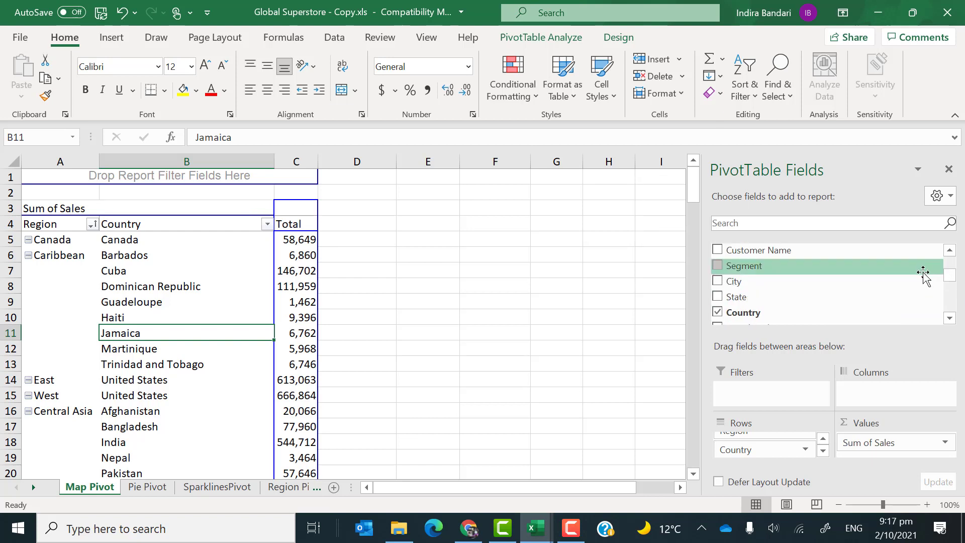
{"action": "left_click", "coordinate": [717, 297]}
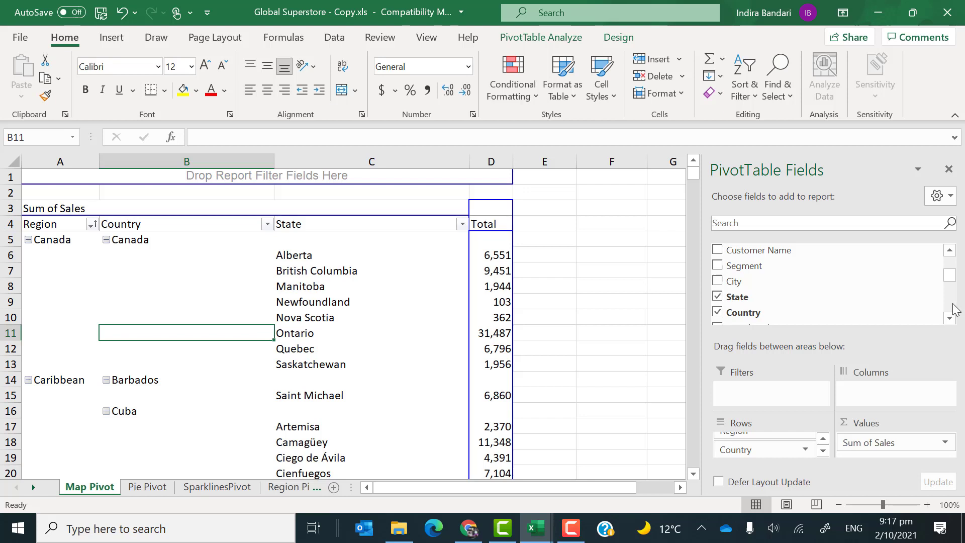
{"action": "scroll", "coordinate": [952, 307], "scroll_direction": "down", "scroll_amount": 3}
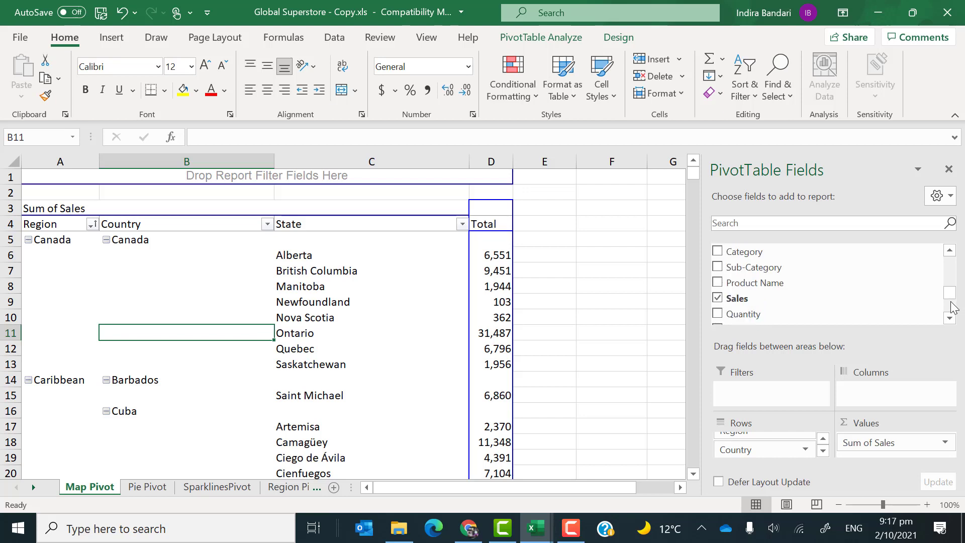
{"action": "scroll", "coordinate": [953, 307], "scroll_direction": "down", "scroll_amount": 2}
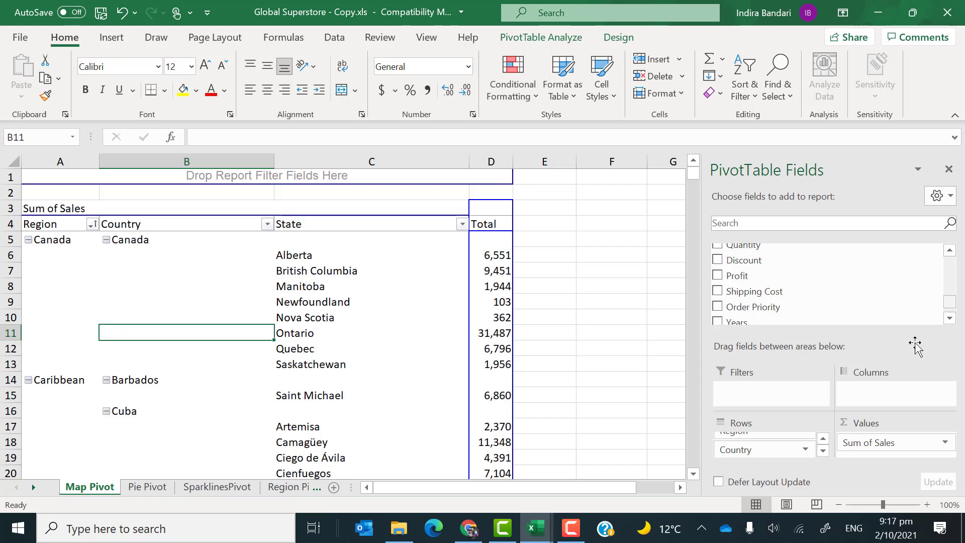
Remove the Region field from the pivot table's rows, leaving Country and State.
{"action": "left_click", "coordinate": [823, 438]}
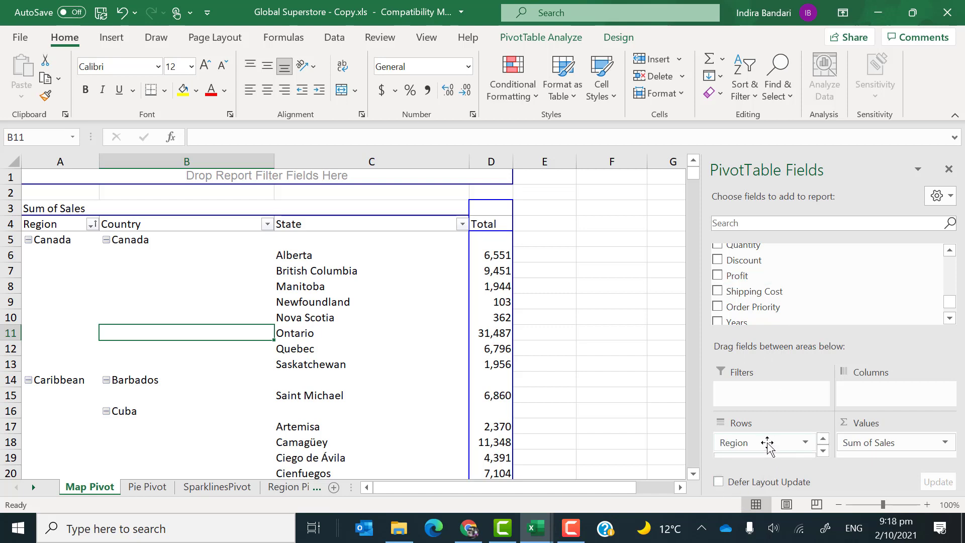
{"action": "left_click_drag", "start_coordinate": [768, 444], "coordinate": [805, 312]}
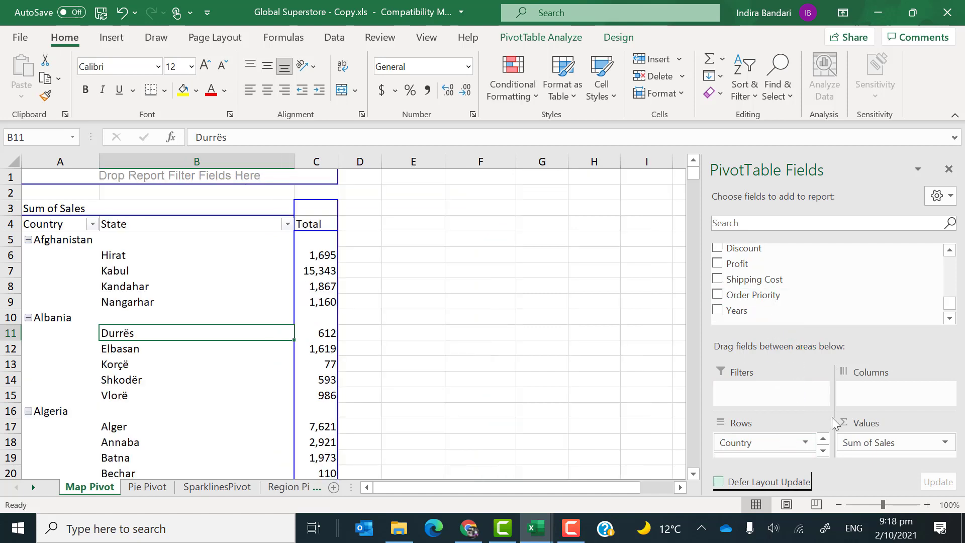
{"action": "left_click", "coordinate": [824, 451]}
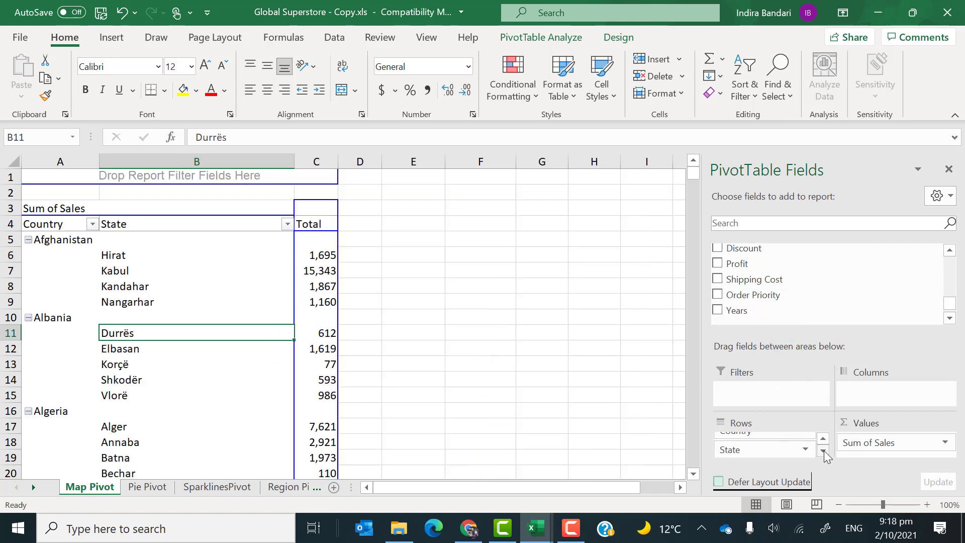
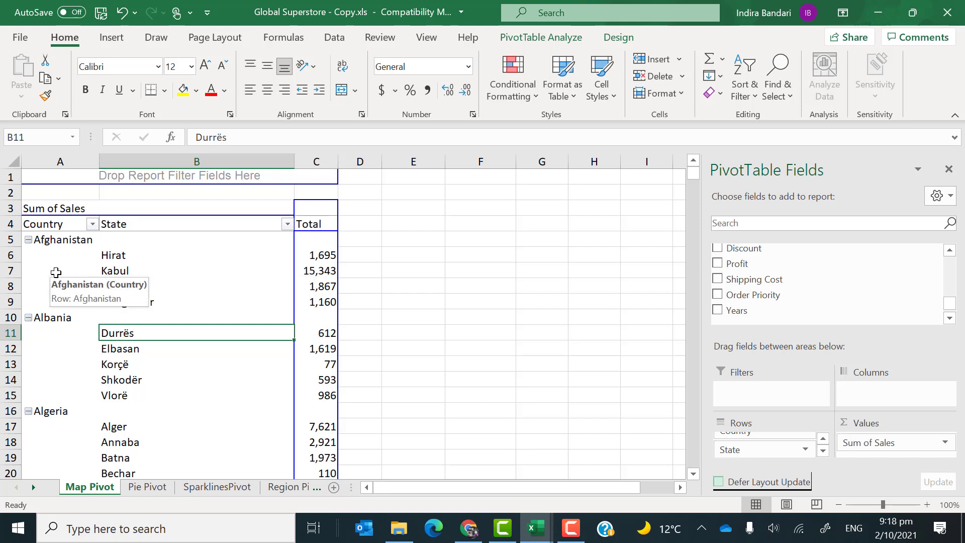
Set the Country field's layout to show item labels in tabular form.
{"action": "right_click", "coordinate": [58, 242]}
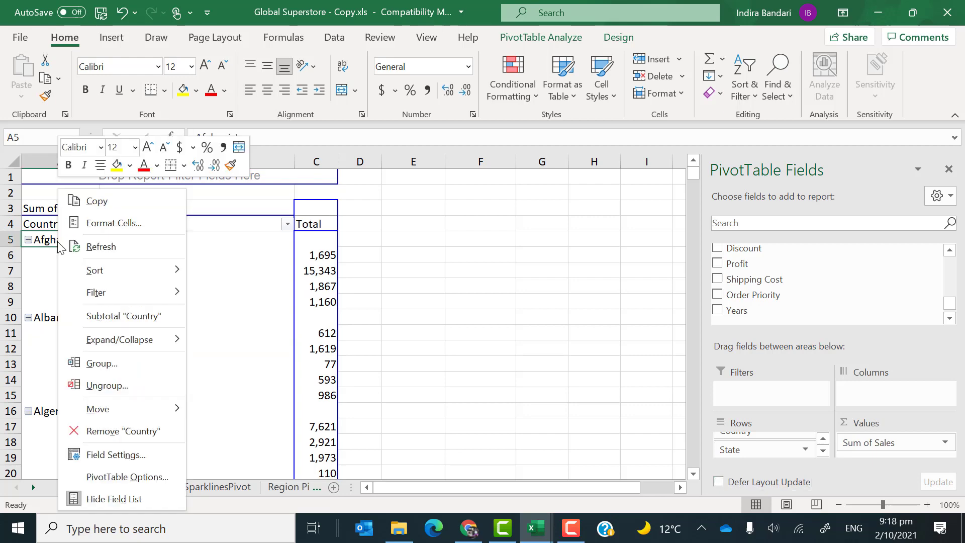
{"action": "left_click", "coordinate": [99, 455]}
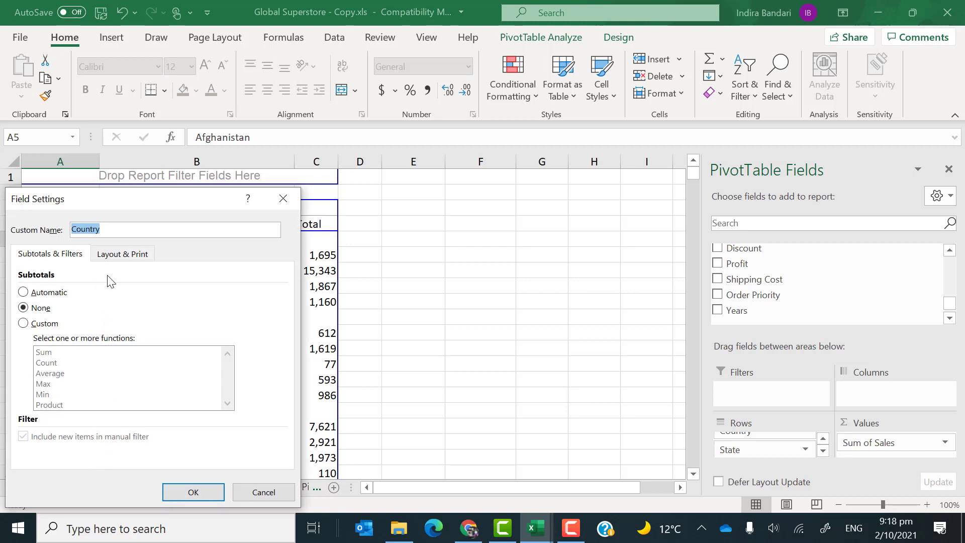
{"action": "left_click_drag", "start_coordinate": [170, 203], "coordinate": [314, 176]}
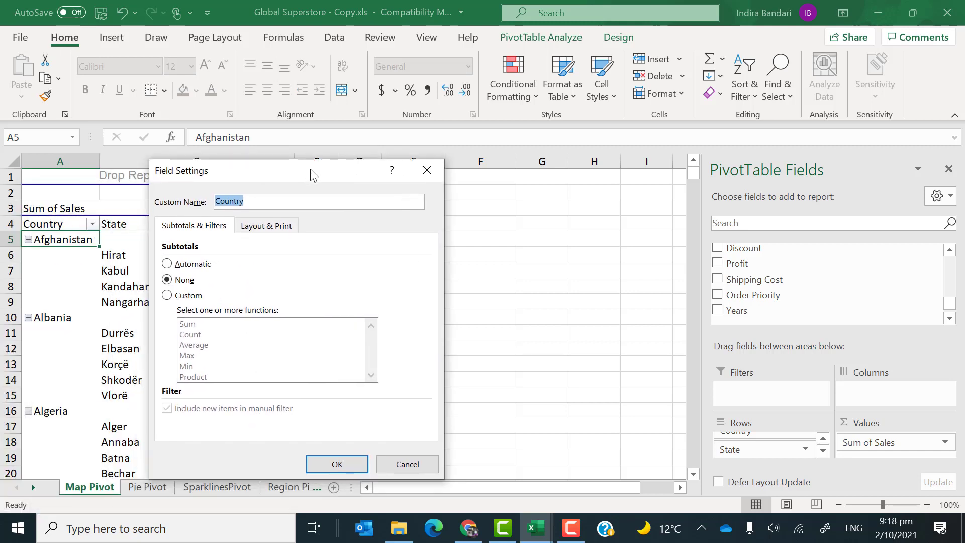
{"action": "left_click", "coordinate": [274, 229]}
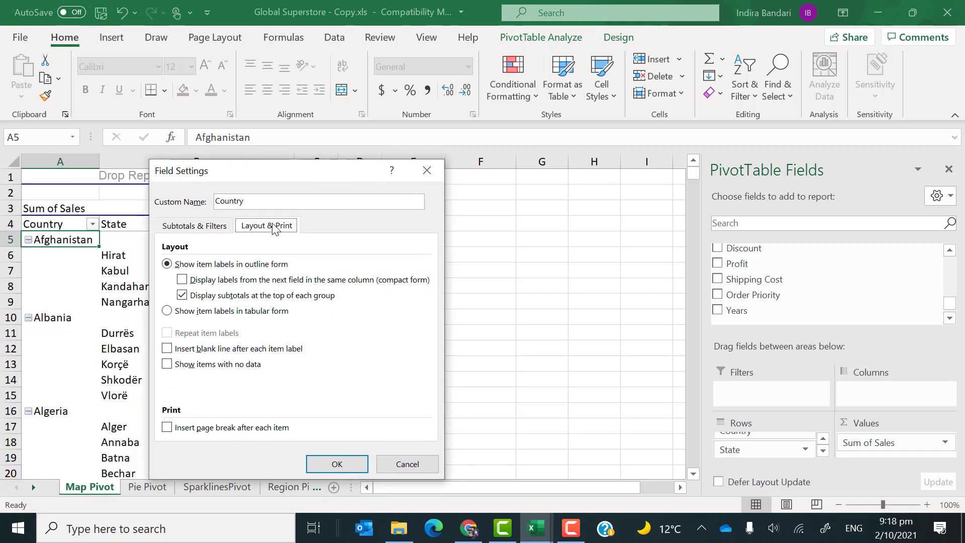
{"action": "left_click", "coordinate": [168, 312]}
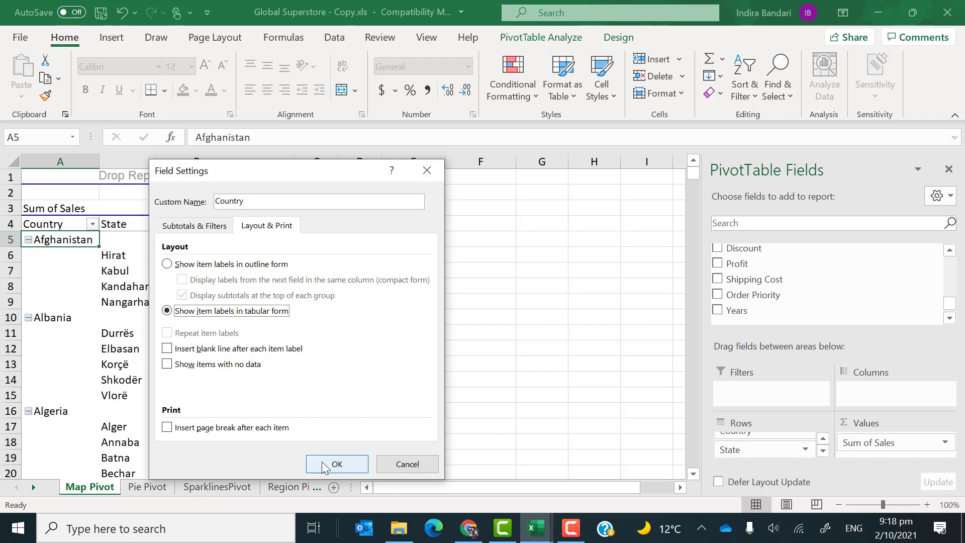
{"action": "left_click", "coordinate": [336, 464]}
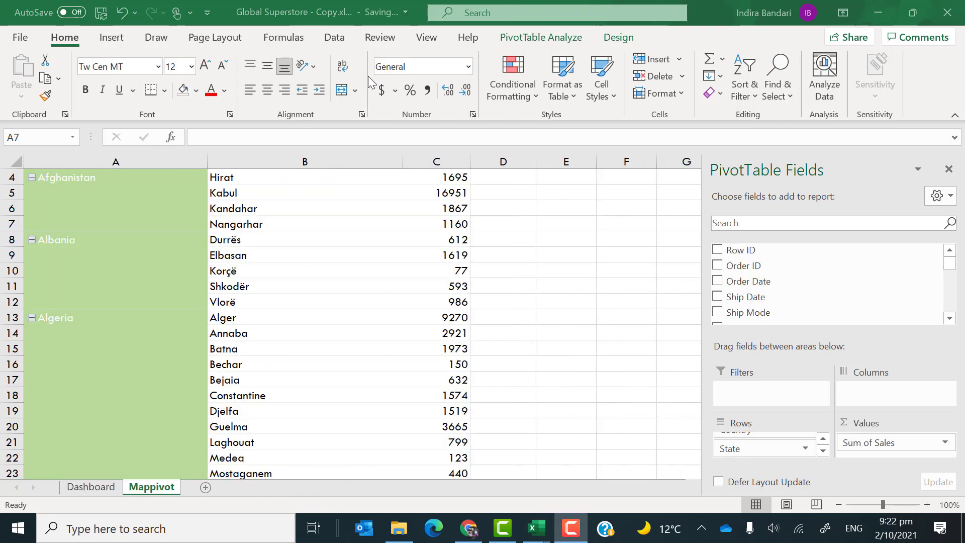
{"action": "left_click", "coordinate": [135, 203]}
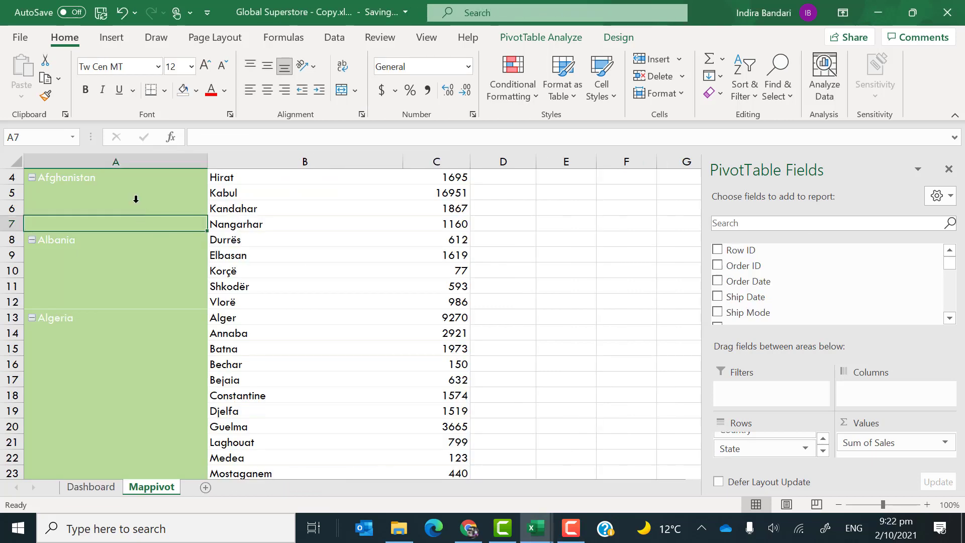
{"action": "right_click", "coordinate": [136, 199]}
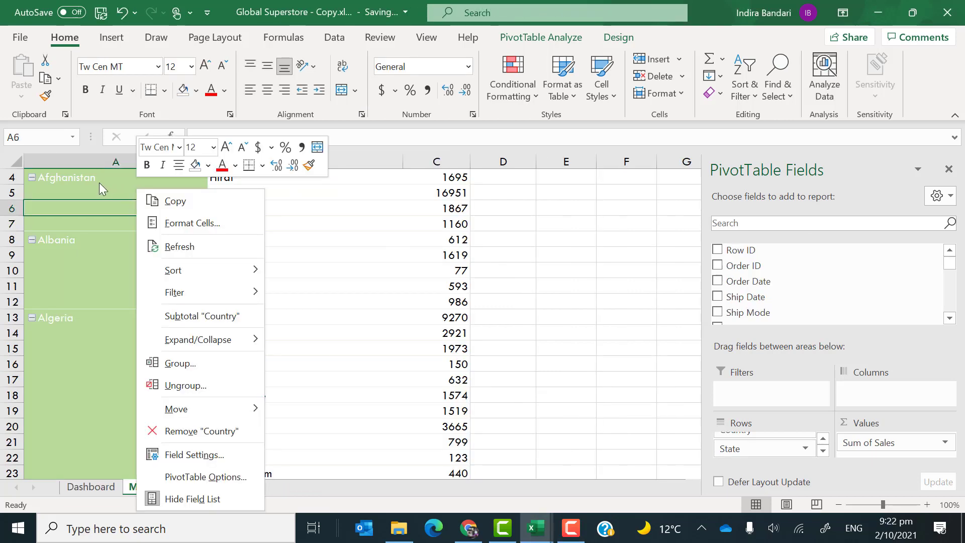
{"action": "key", "text": "Escape"}
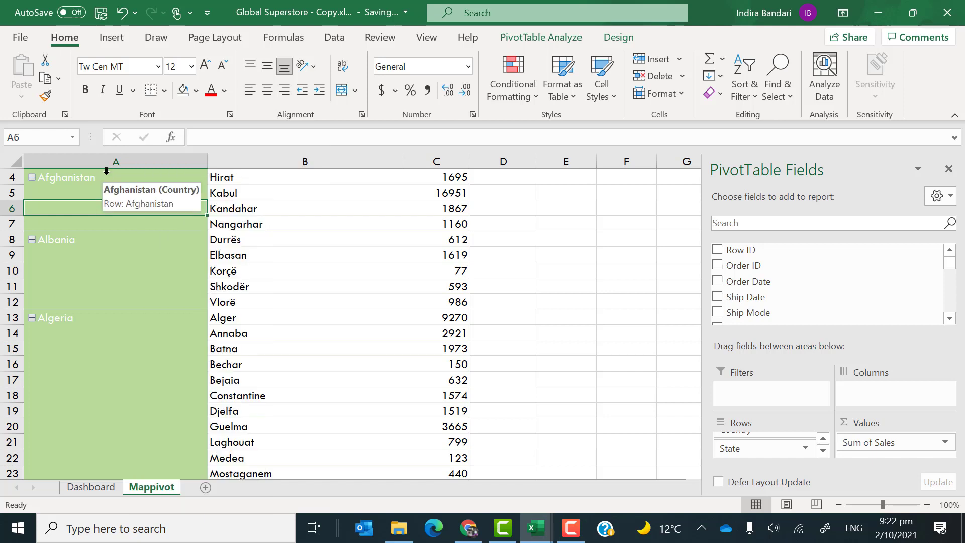
Turn on Repeat item labels for the Country field in the Mappivot sheet's pivot table.
{"action": "left_click", "coordinate": [105, 179]}
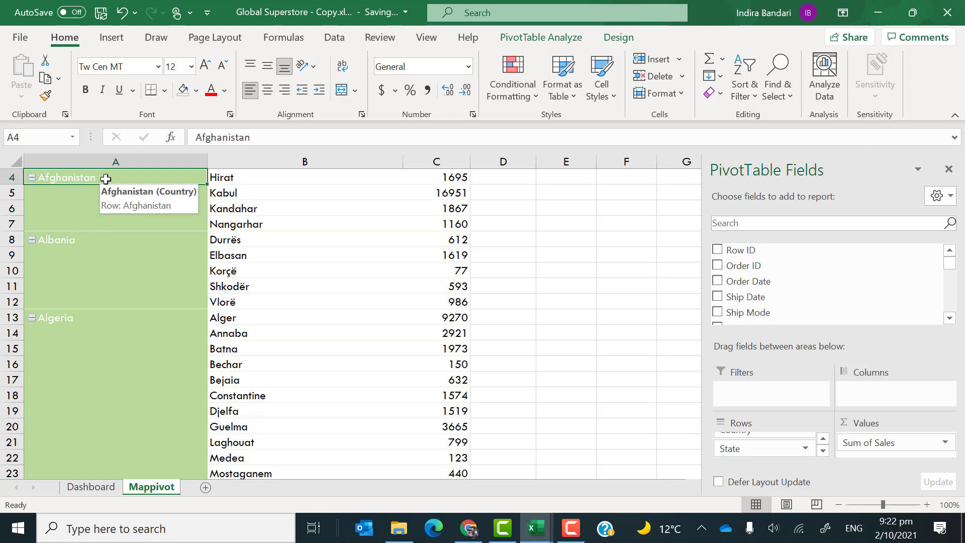
{"action": "right_click", "coordinate": [105, 179]}
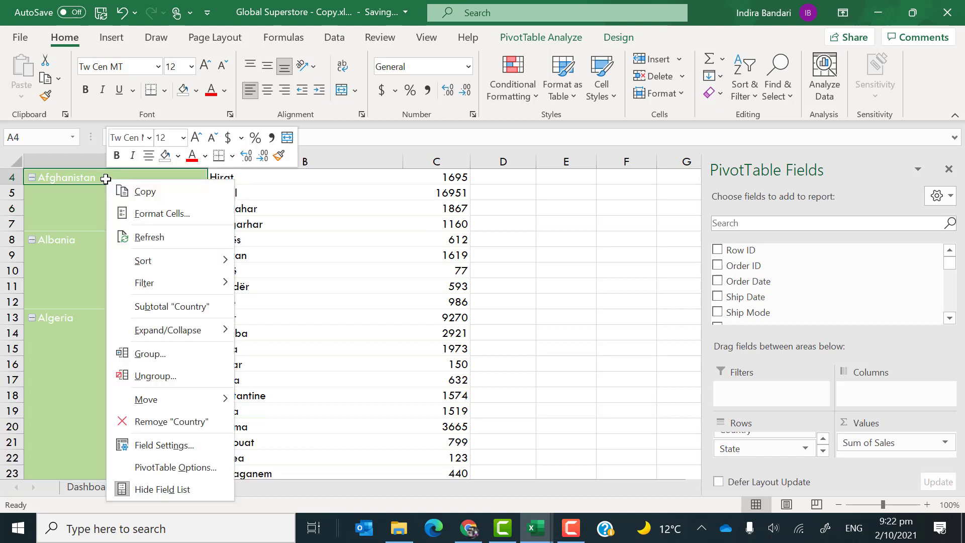
{"action": "left_click", "coordinate": [165, 444]}
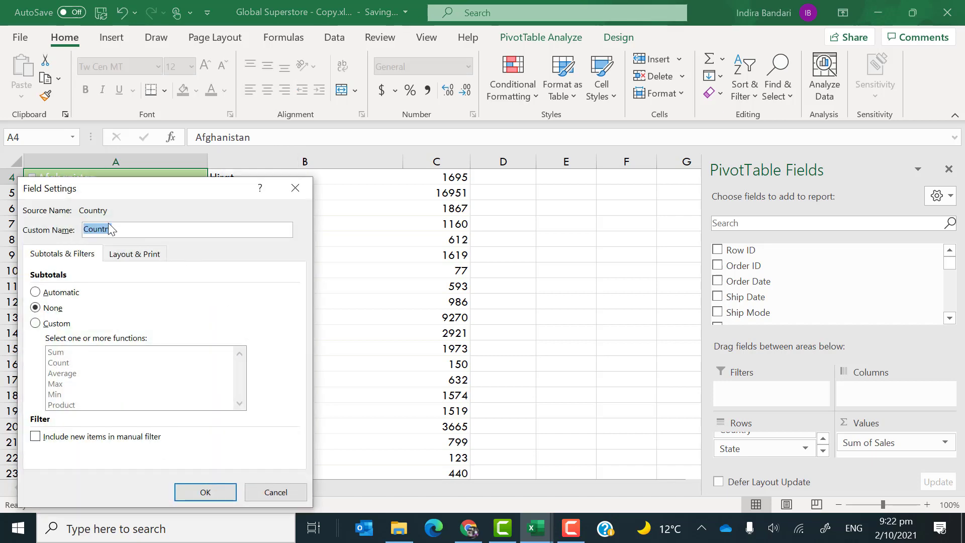
{"action": "left_click", "coordinate": [137, 255]}
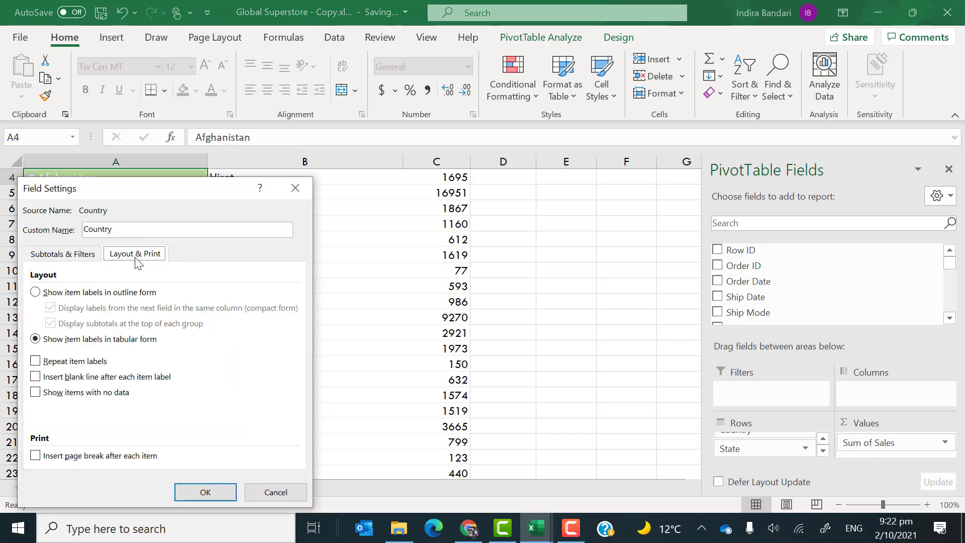
{"action": "left_click", "coordinate": [35, 361]}
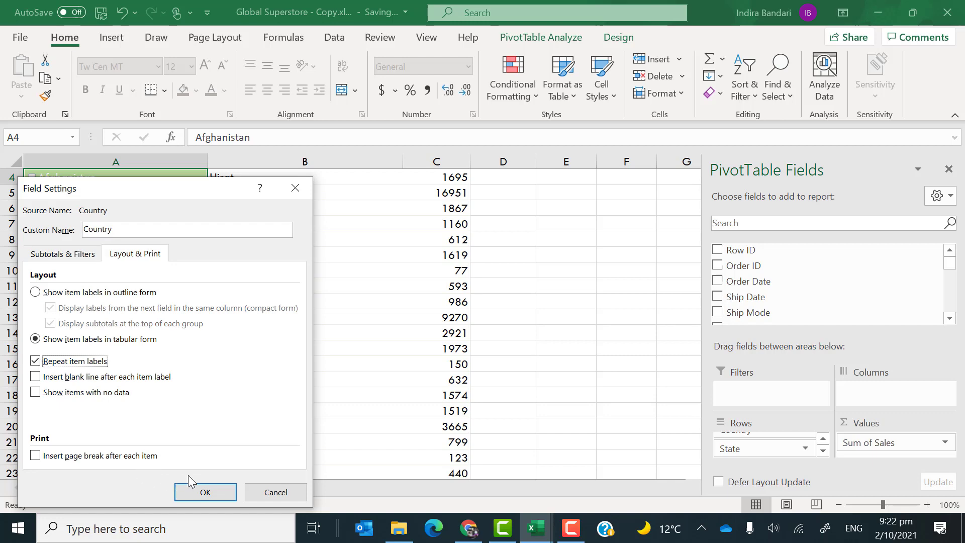
{"action": "left_click", "coordinate": [203, 493]}
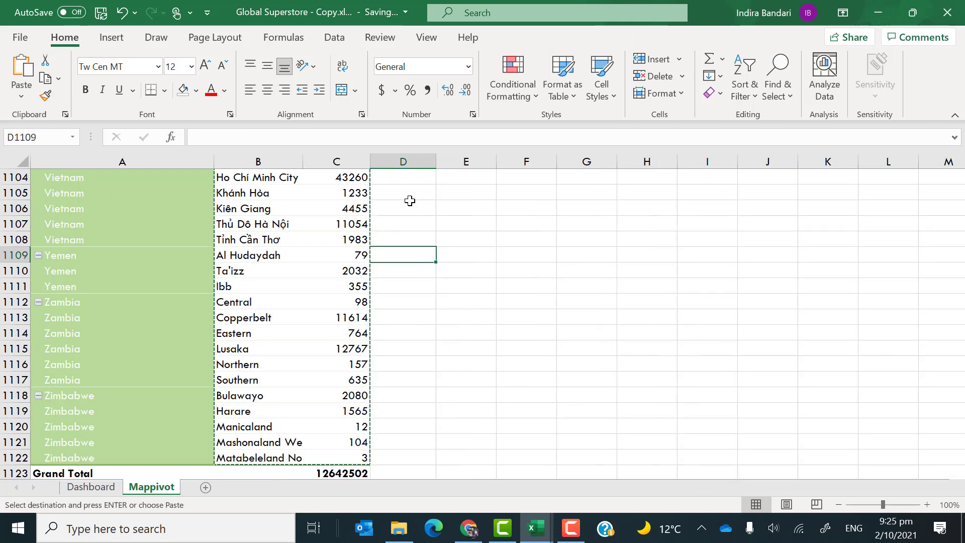
Paste the copied State and Sum of Sales columns as values only, starting at cell E3.
{"action": "key", "text": "ctrl+Home"}
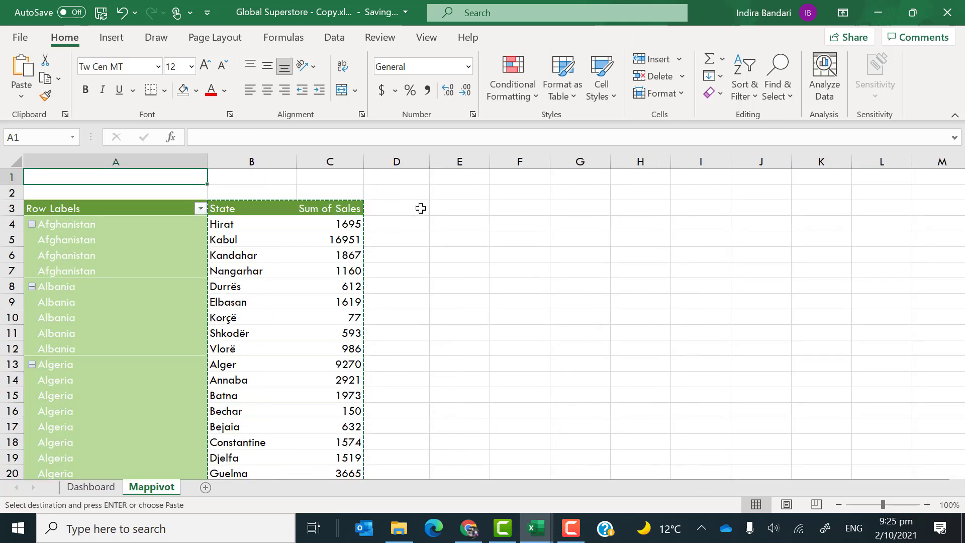
{"action": "left_click", "coordinate": [441, 208]}
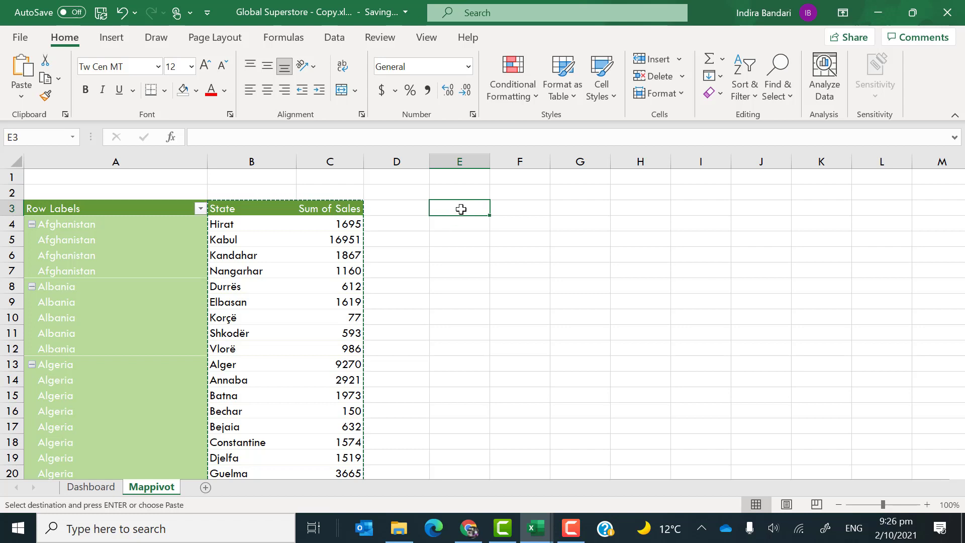
{"action": "right_click", "coordinate": [460, 209]}
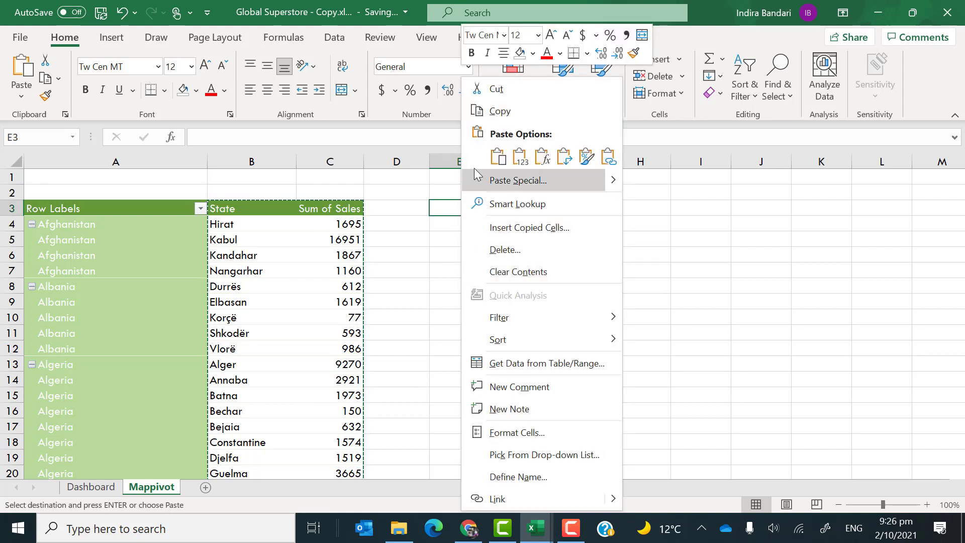
{"action": "left_click", "coordinate": [492, 181]}
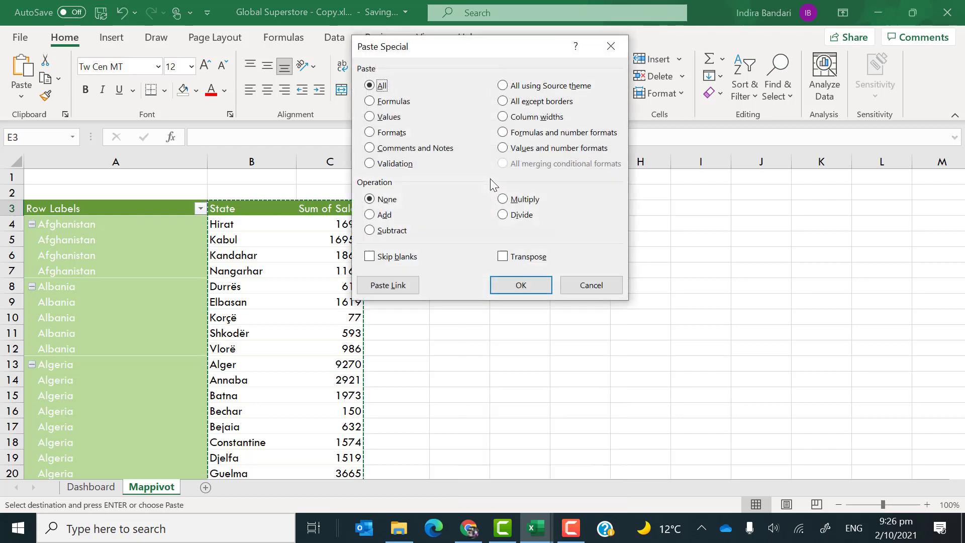
{"action": "left_click", "coordinate": [387, 116]}
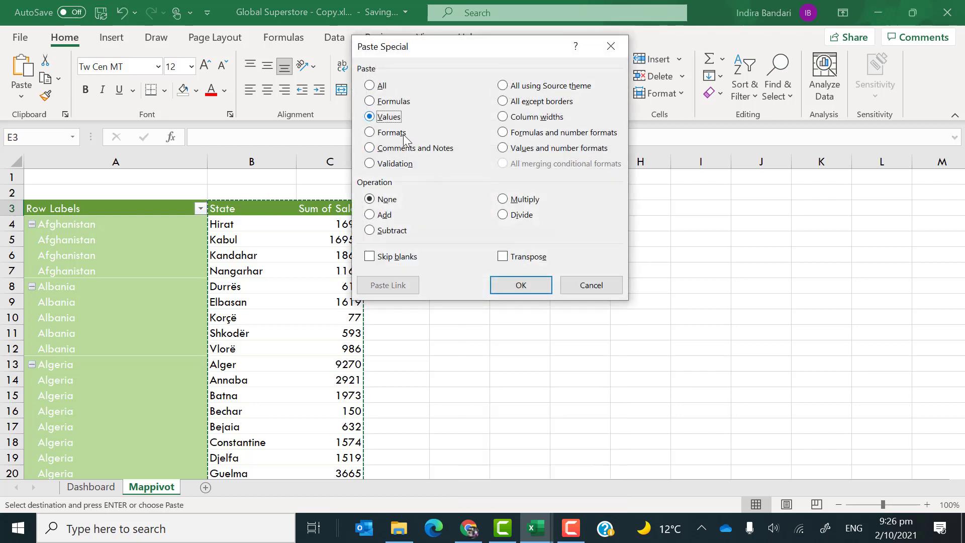
{"action": "left_click", "coordinate": [518, 285]}
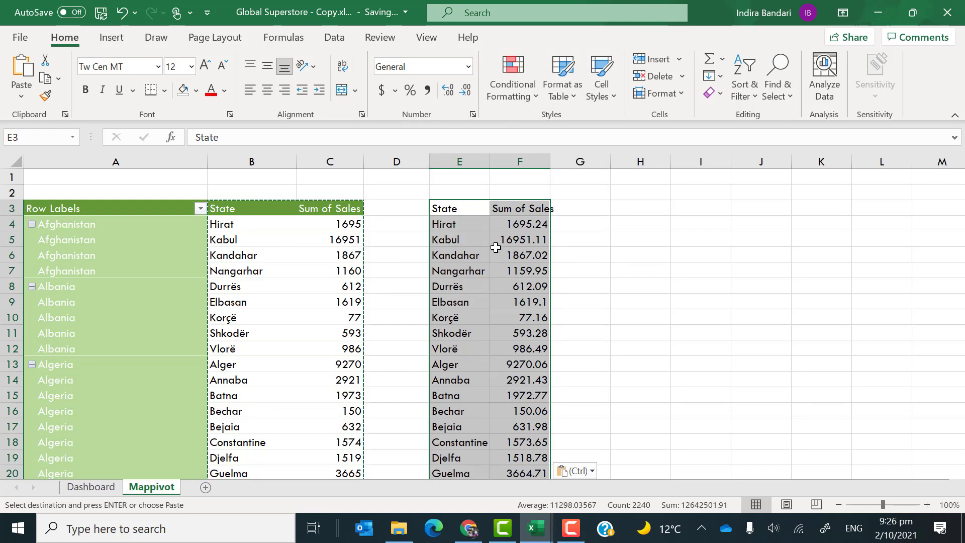
Paste the copied country, state and sales rows of the pivot table starting at cell E3.
{"action": "left_click", "coordinate": [842, 224]}
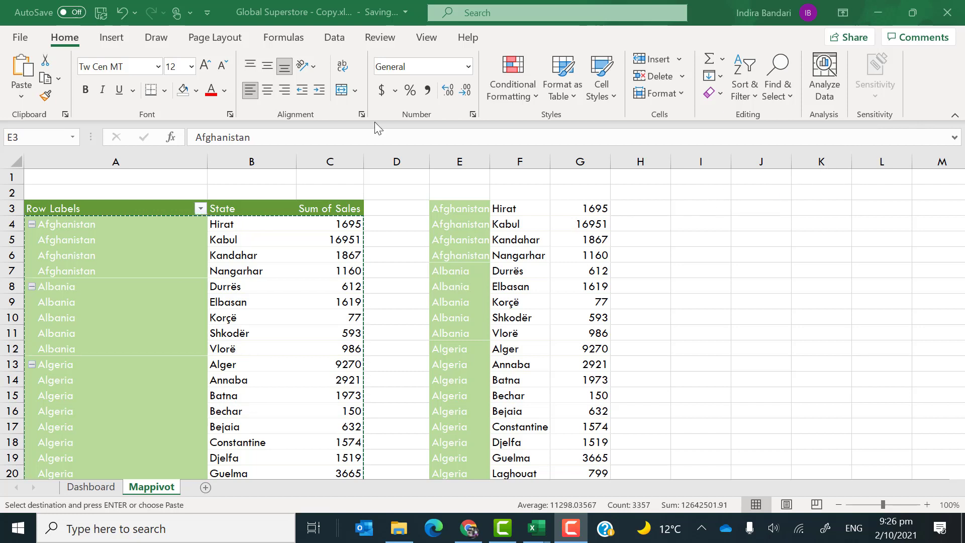
{"action": "left_click", "coordinate": [444, 203]}
{"action": "key", "text": "ctrl+v"}
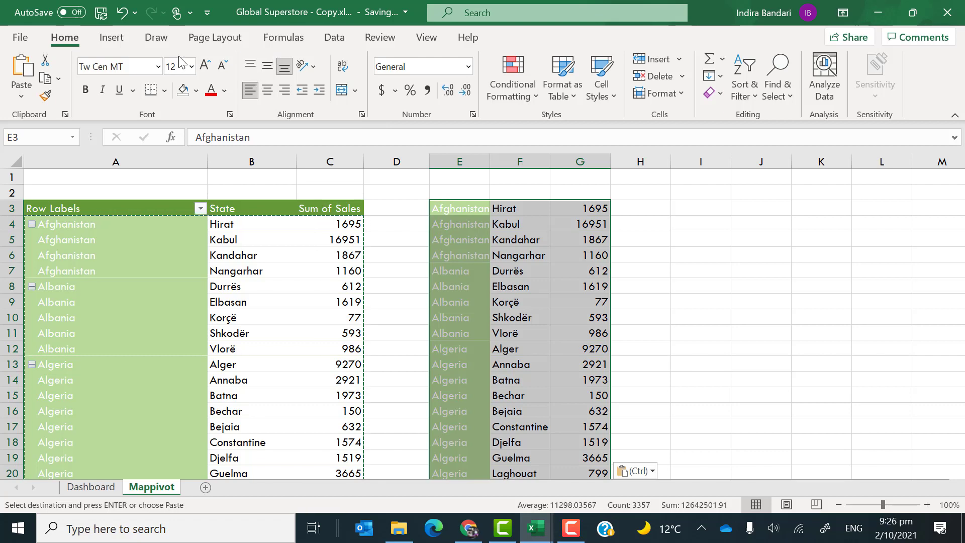
Insert a Filled Map chart from the pasted data and move it so it starts beside column F.
{"action": "left_click", "coordinate": [118, 39]}
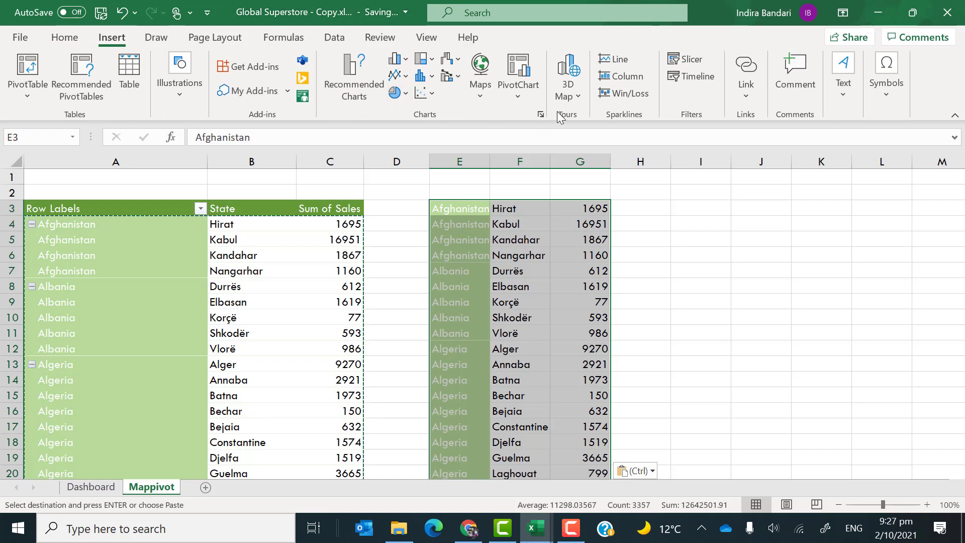
{"action": "left_click", "coordinate": [575, 99]}
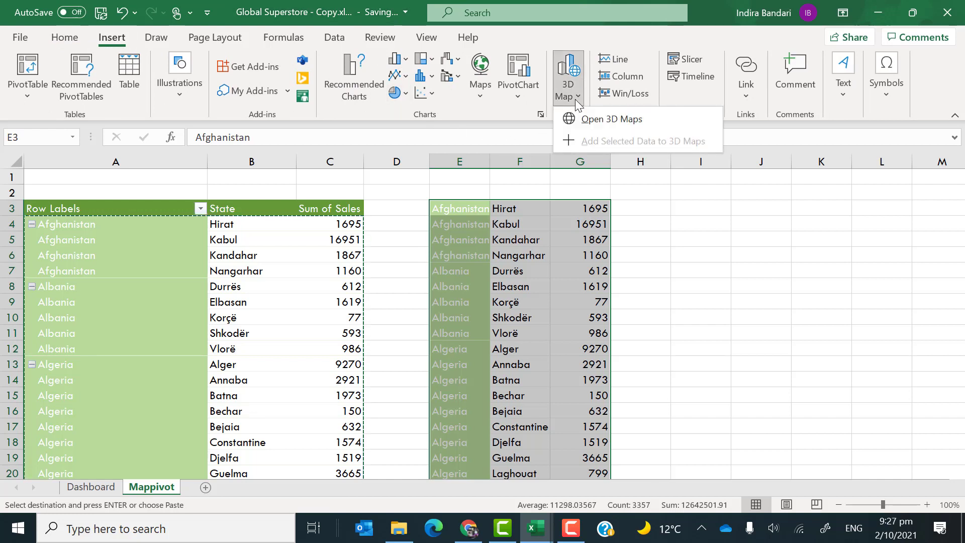
{"action": "left_click", "coordinate": [482, 96]}
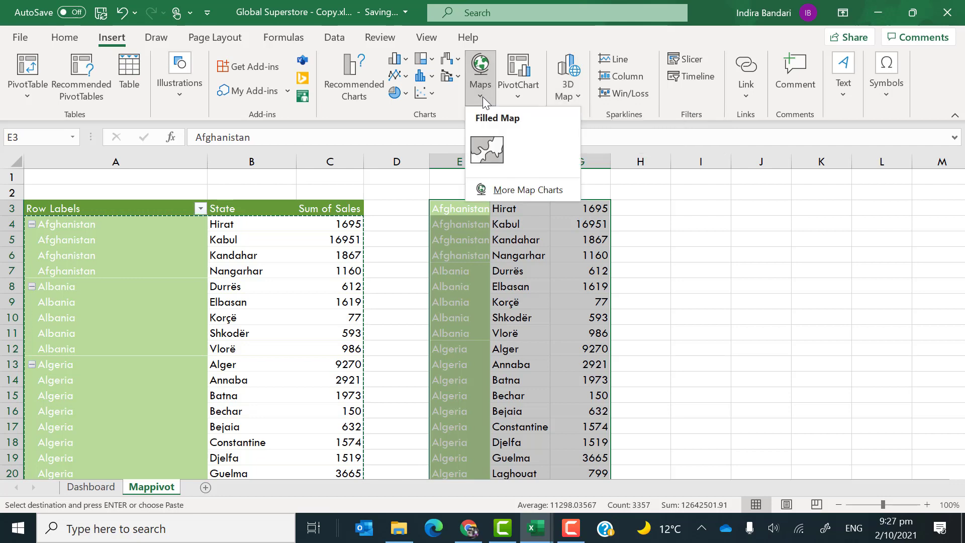
{"action": "left_click", "coordinate": [487, 144]}
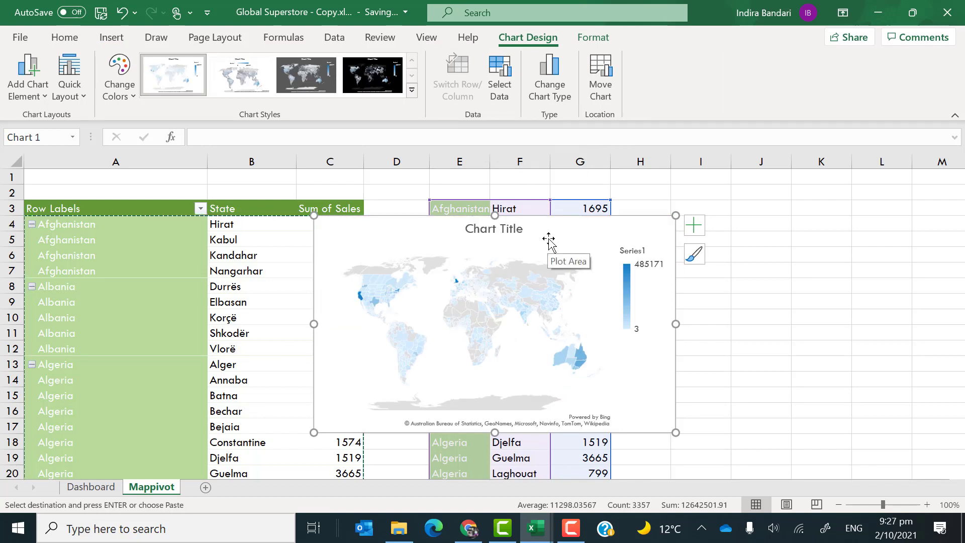
{"action": "left_click_drag", "start_coordinate": [549, 240], "coordinate": [733, 275]}
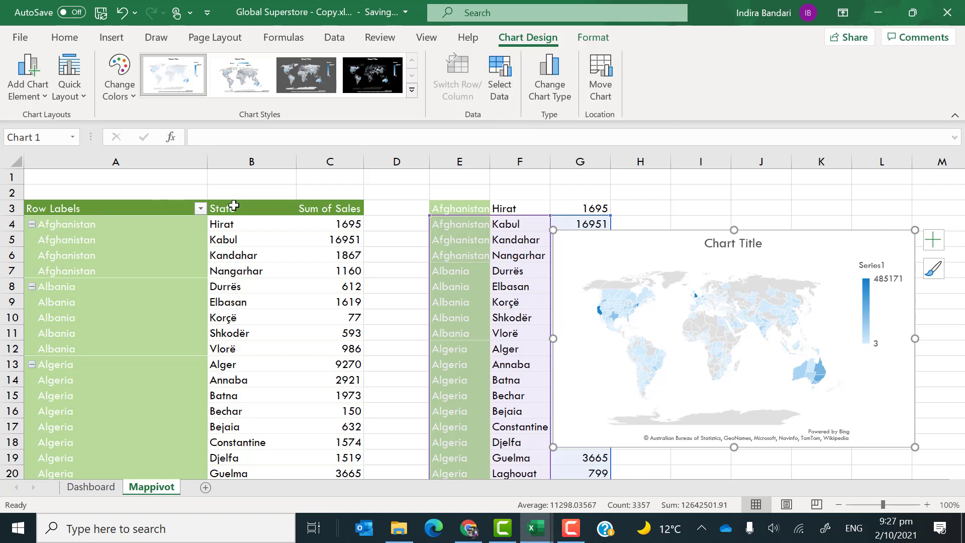
Change the map chart's data range to the pivot table cells, =Mappivot!$A$4:$C$1122.
{"action": "left_click", "coordinate": [508, 97]}
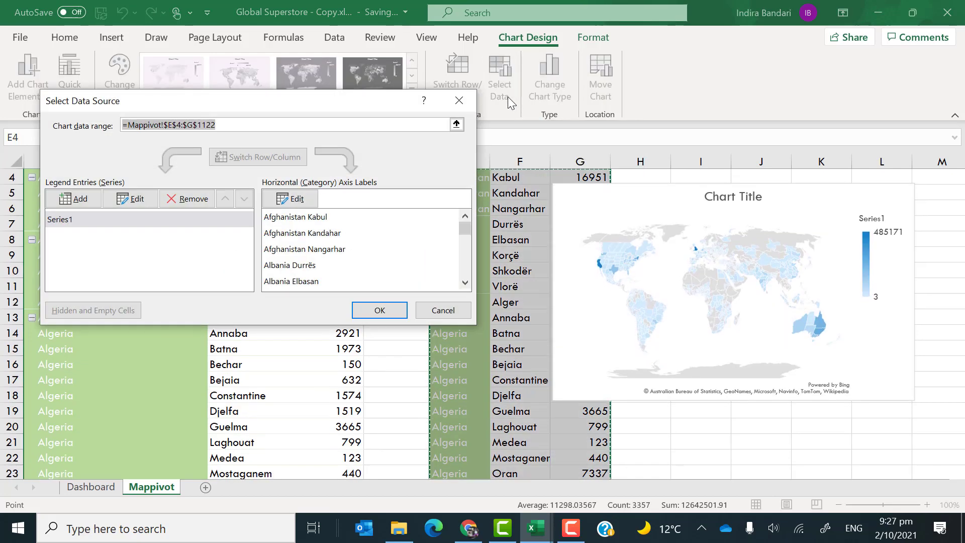
{"action": "left_click", "coordinate": [170, 124]}
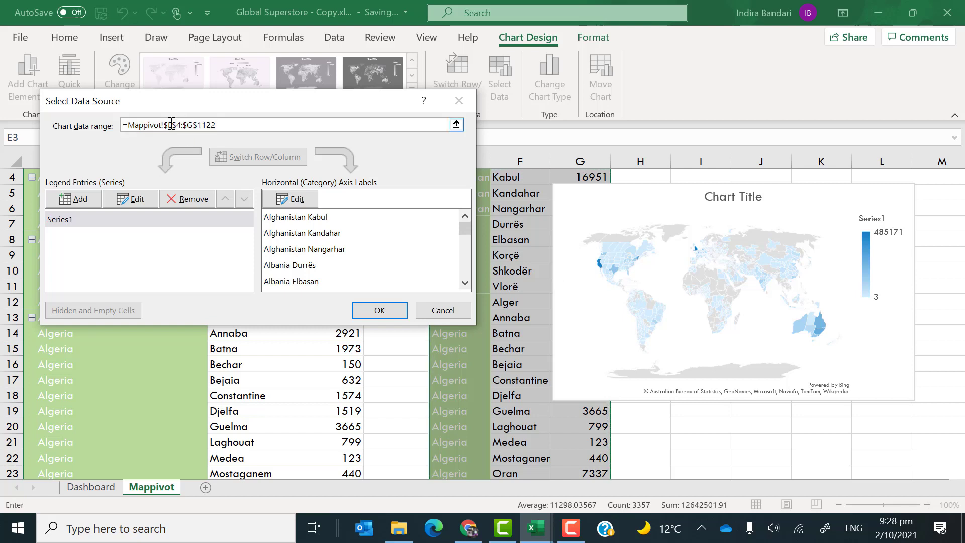
{"action": "key", "text": "Delete"}
{"action": "type", "text": "A"}
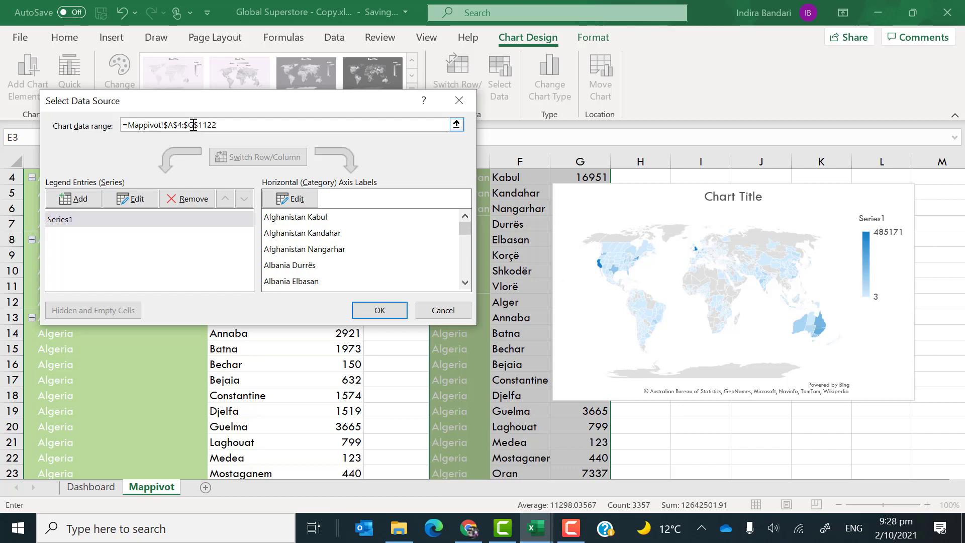
{"action": "key", "text": "Delete"}
{"action": "type", "text": "C"}
{"action": "key", "text": "Return"}
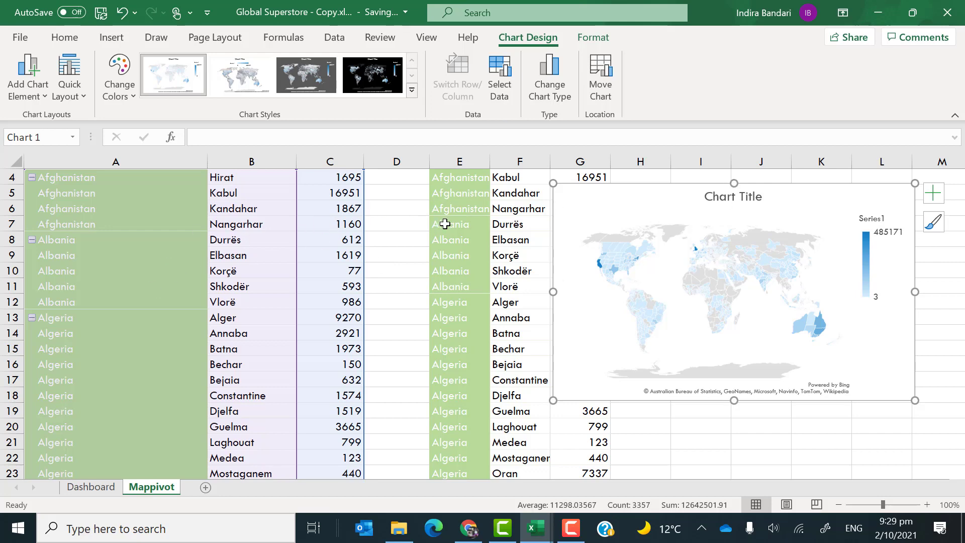
Clear the contents of the pasted country, state and sales data in E3:G1122.
{"action": "left_click", "coordinate": [463, 219]}
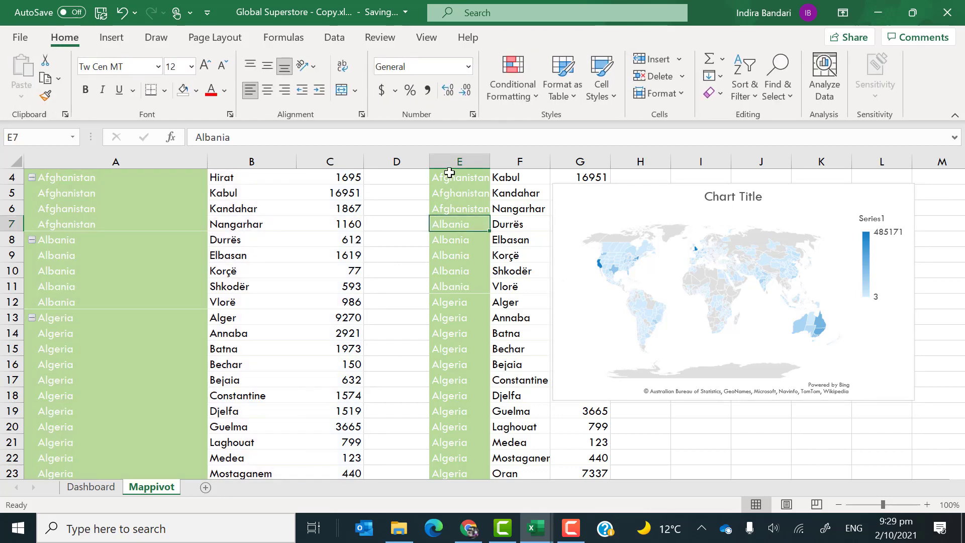
{"action": "key", "text": "ctrl+Up"}
{"action": "key", "text": "ctrl+shift+Right"}
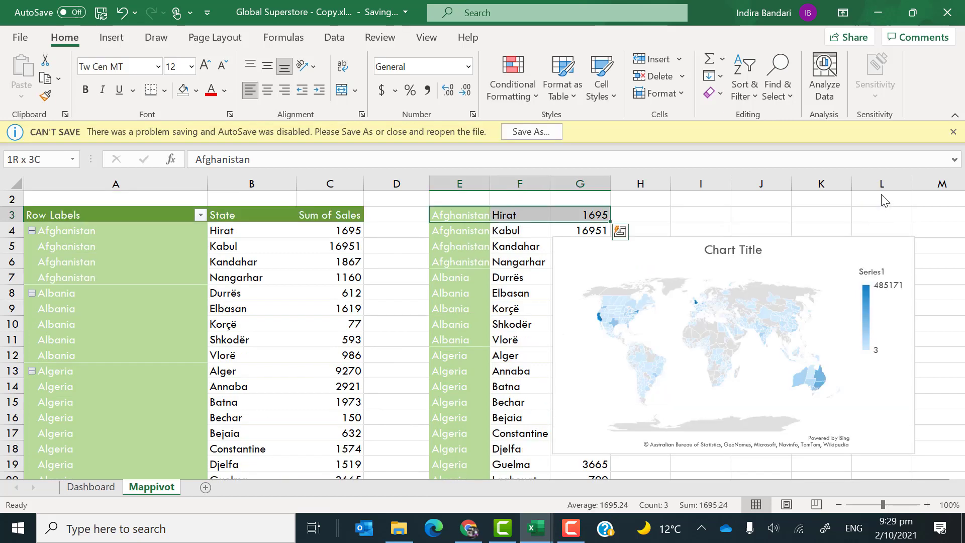
{"action": "key", "text": "ctrl+shift+Down"}
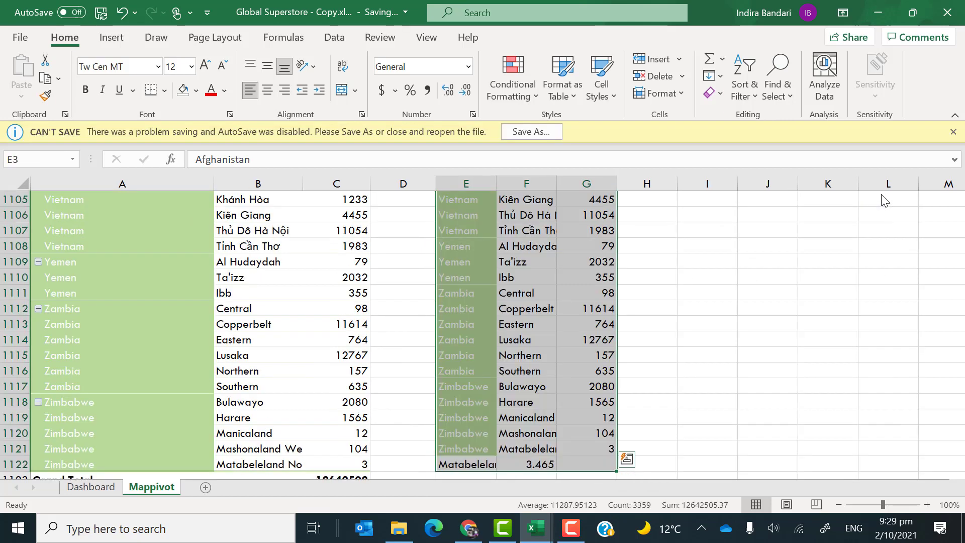
{"action": "key", "text": "Delete"}
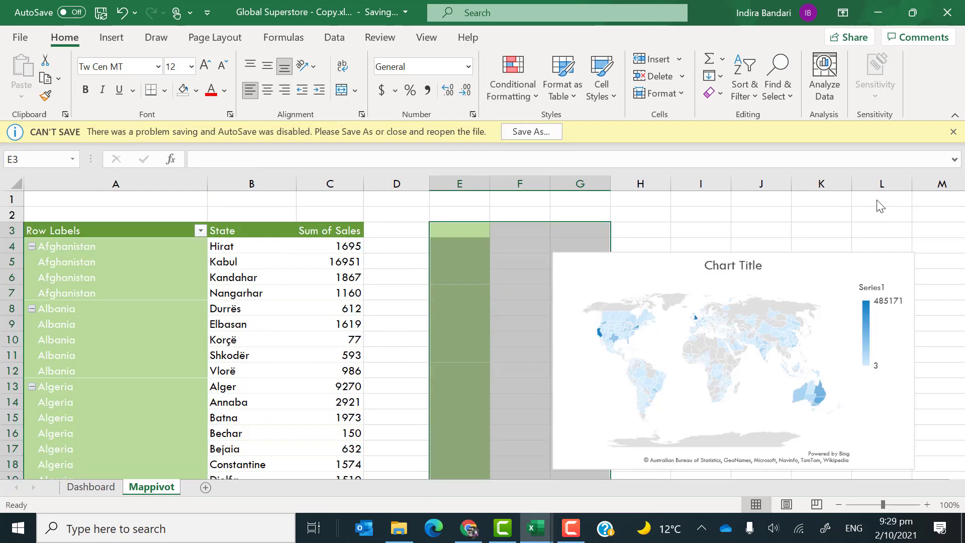
Move the map chart so it starts in column E and apply the dark grey chart style to it.
{"action": "left_click", "coordinate": [645, 285]}
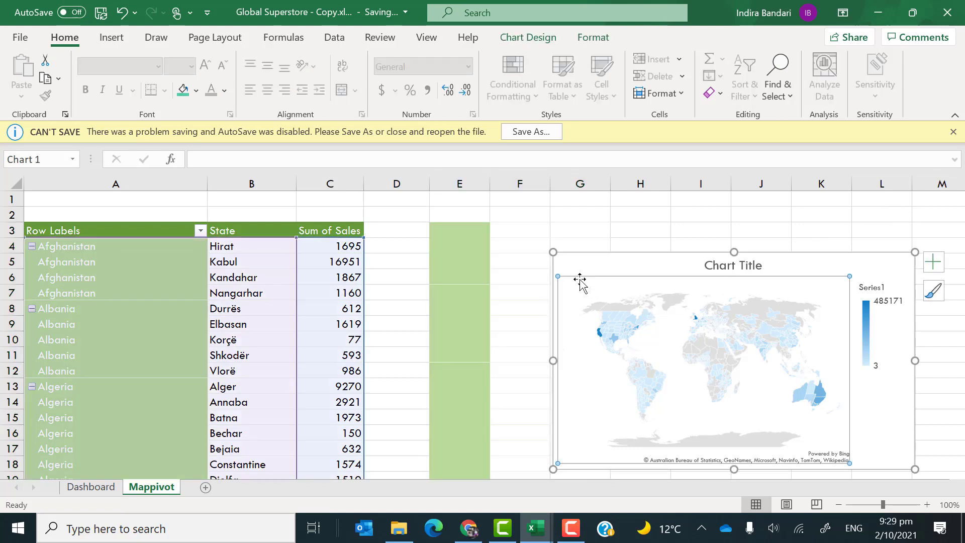
{"action": "left_click_drag", "start_coordinate": [619, 265], "coordinate": [524, 261]}
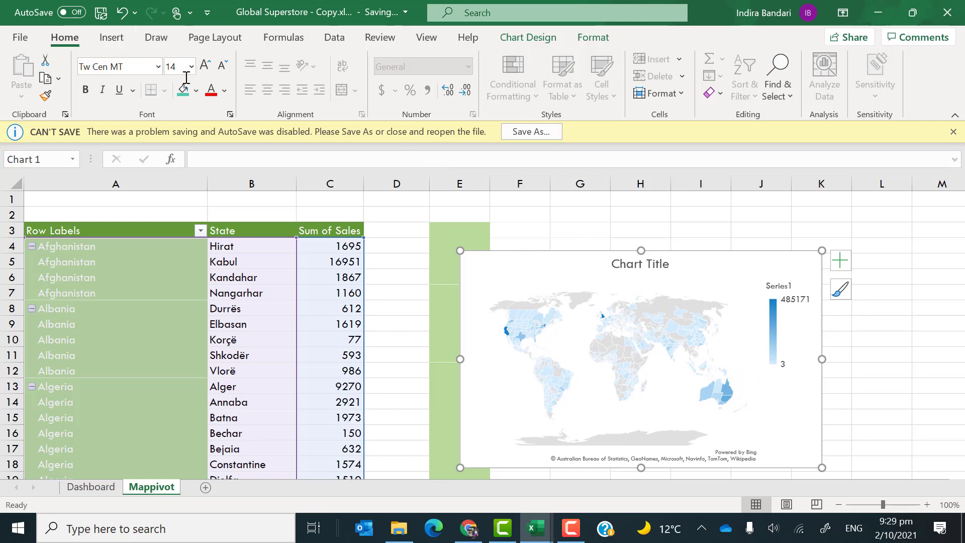
{"action": "left_click", "coordinate": [533, 41]}
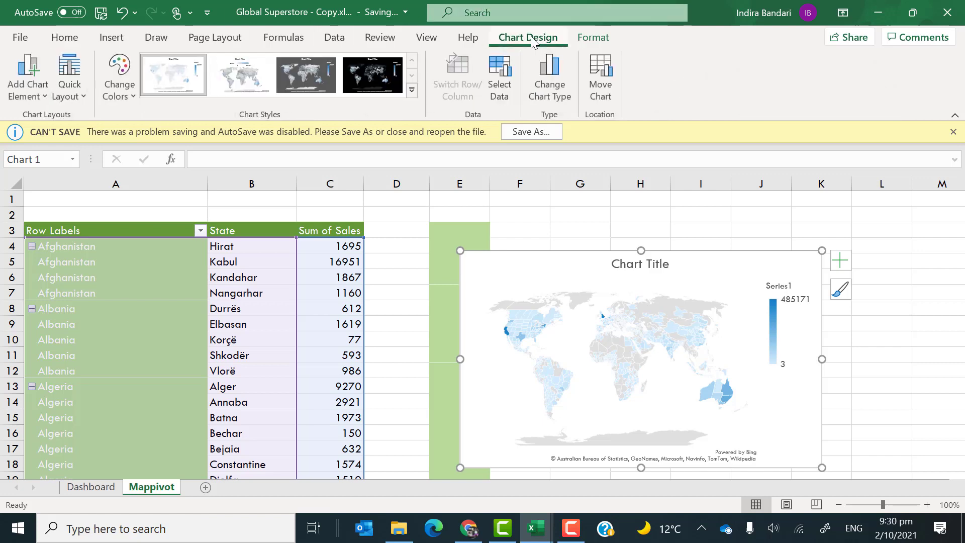
{"action": "left_click", "coordinate": [312, 79]}
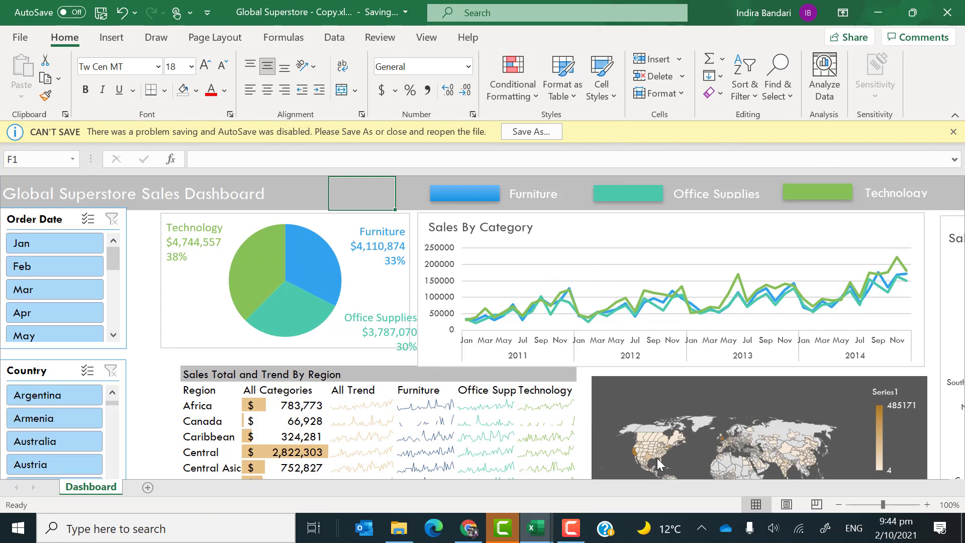
{"action": "left_click", "coordinate": [848, 504]}
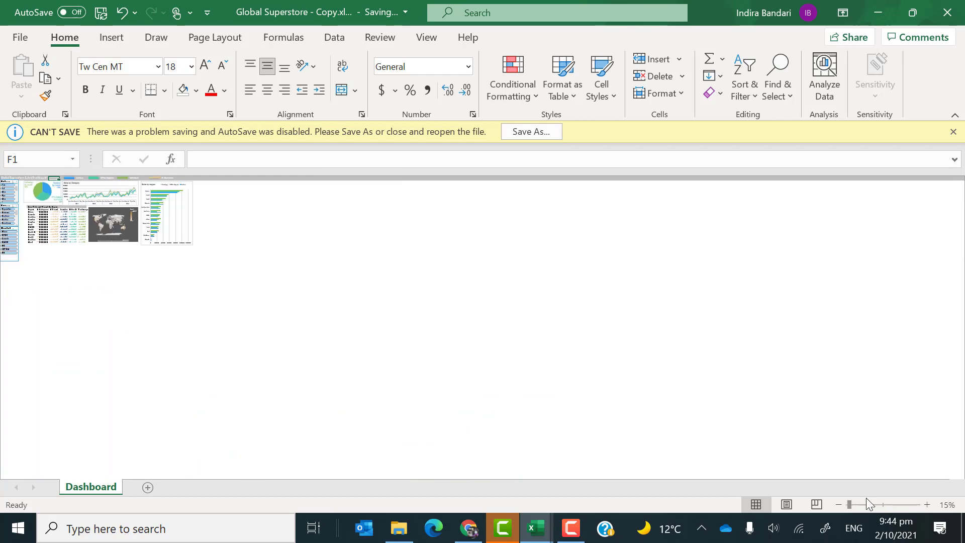
{"action": "left_click", "coordinate": [867, 499]}
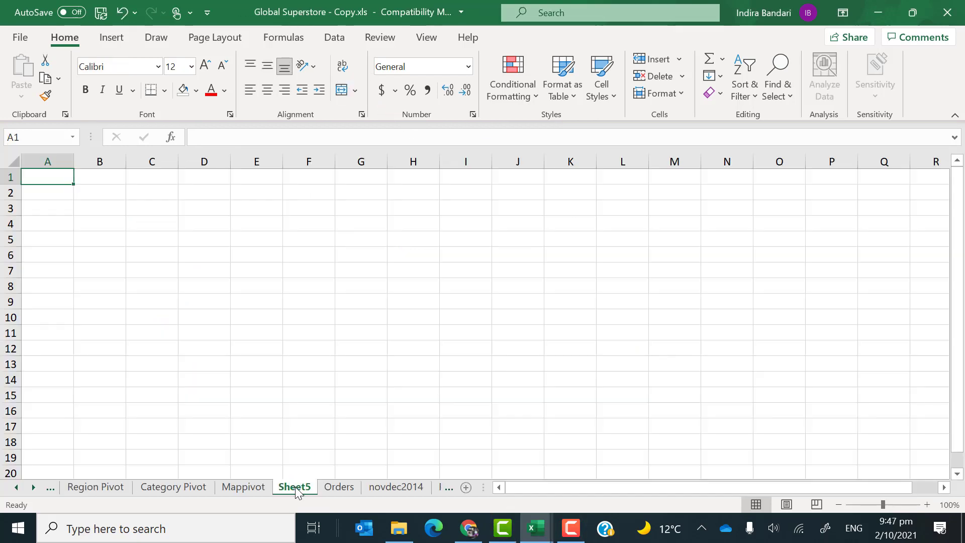
Rename the empty Sheet5 worksheet to Dashboard.
{"action": "double_click", "coordinate": [296, 487]}
{"action": "type", "text": "Das"}
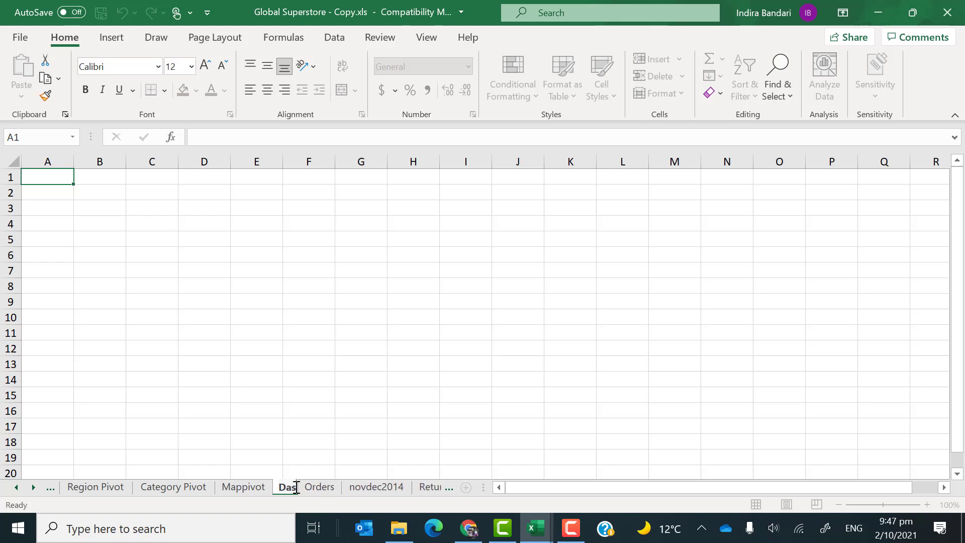
{"action": "type", "text": "hboard"}
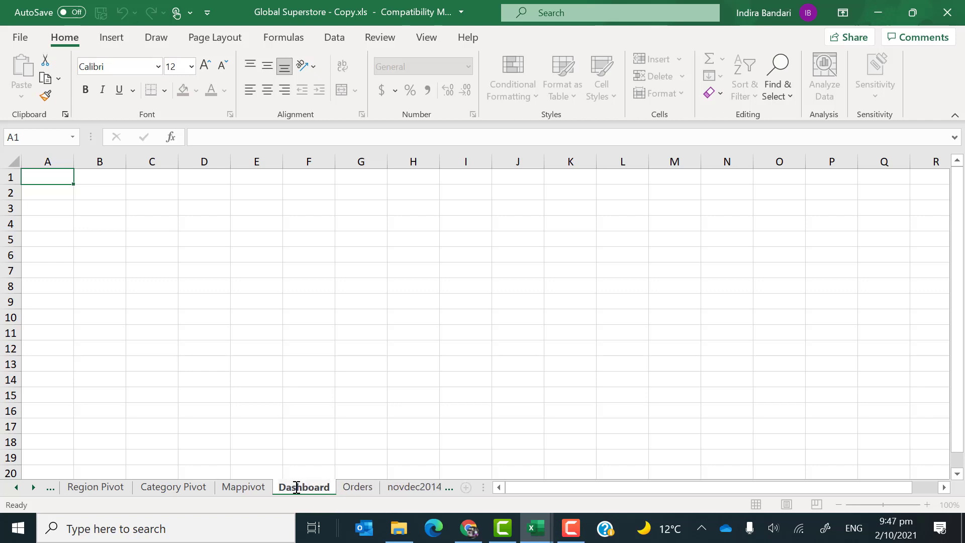
{"action": "key", "text": "Return"}
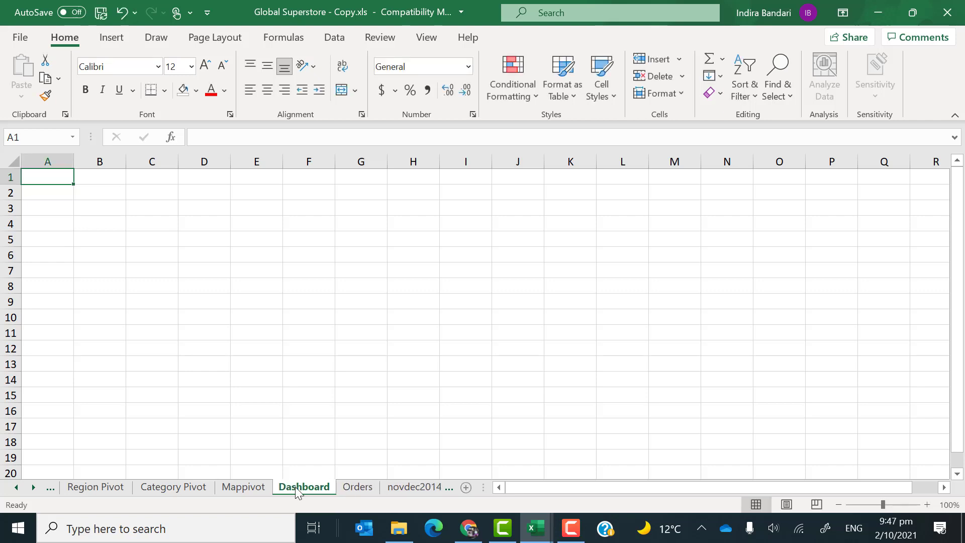
Move the Dashboard sheet to the front of the workbook, before the Map Pivot sheet.
{"action": "left_click_drag", "start_coordinate": [297, 486], "coordinate": [61, 483]}
{"action": "left_click", "coordinate": [16, 486]}
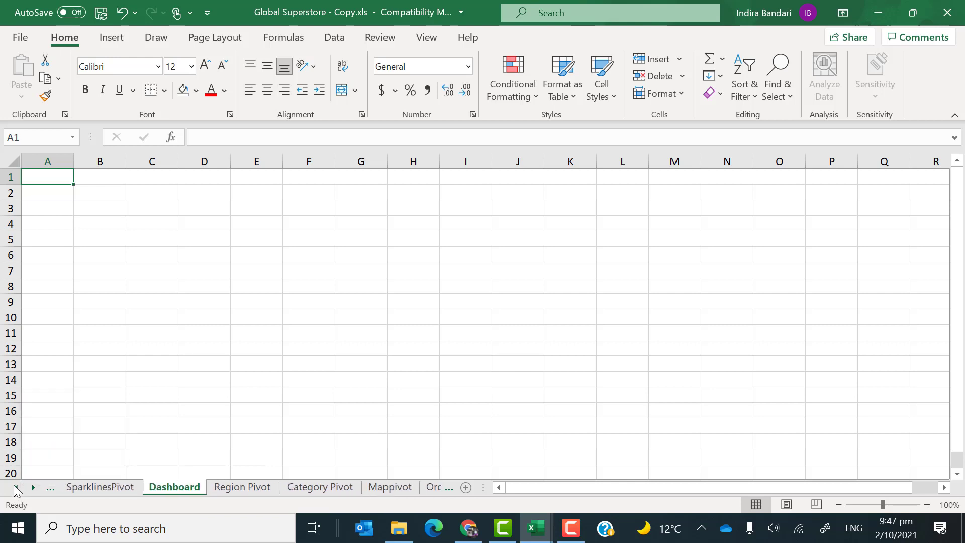
{"action": "left_click_drag", "start_coordinate": [174, 487], "coordinate": [78, 486]}
{"action": "left_click", "coordinate": [18, 487]}
{"action": "left_click", "coordinate": [17, 486]}
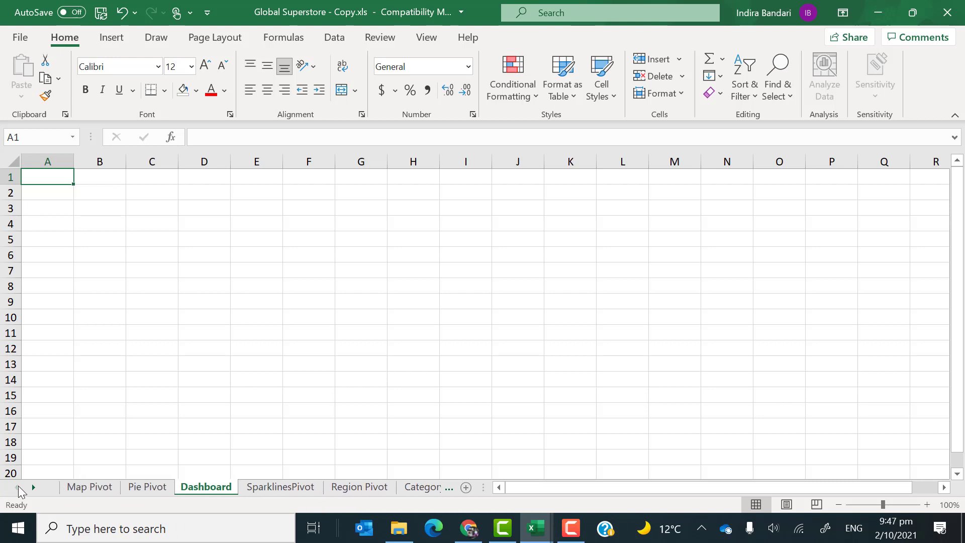
{"action": "left_click_drag", "start_coordinate": [196, 486], "coordinate": [64, 486]}
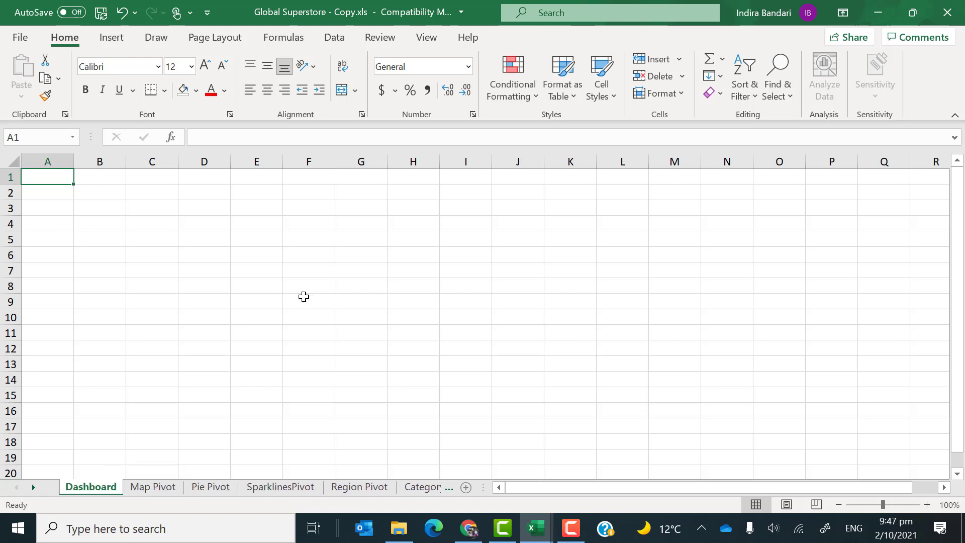
Turn off the gridlines on the Dashboard sheet.
{"action": "left_click", "coordinate": [427, 38]}
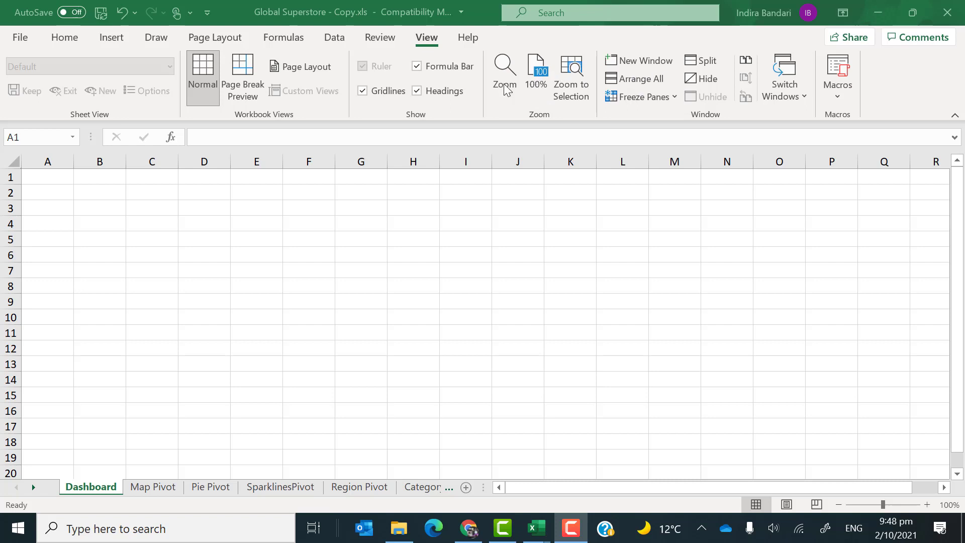
{"action": "left_click", "coordinate": [363, 92]}
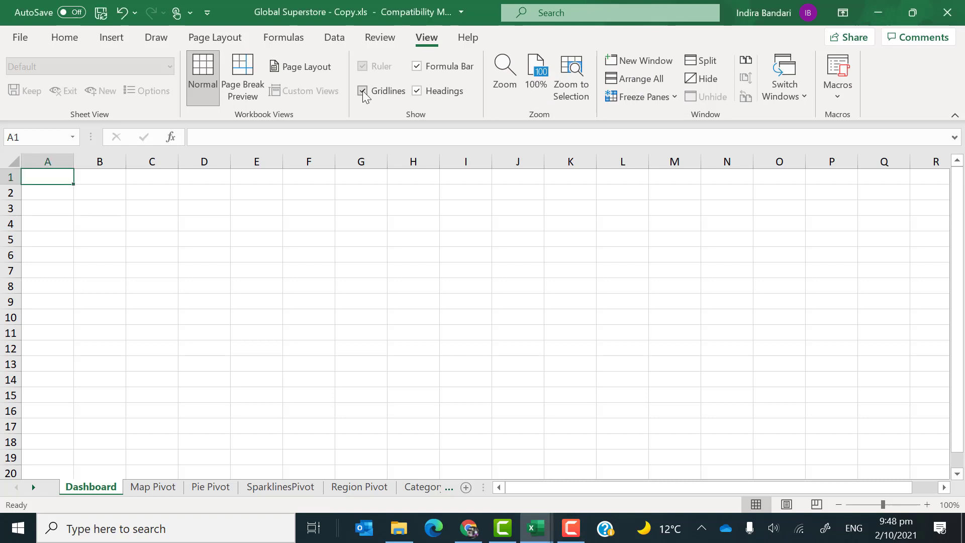
{"action": "left_click", "coordinate": [363, 92]}
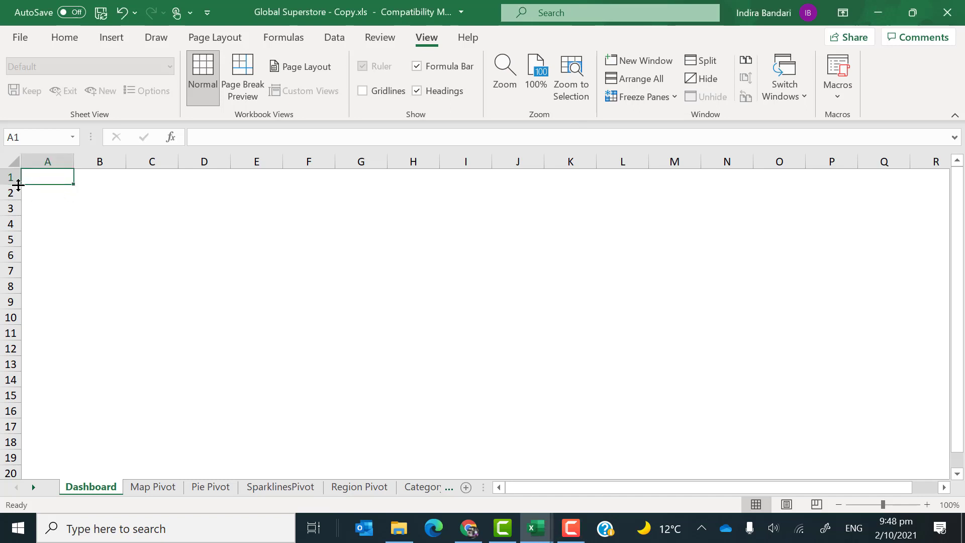
Increase the height of row 1 to about two and a half times the default and fill the entire row with grey.
{"action": "left_click_drag", "start_coordinate": [18, 184], "coordinate": [18, 207]}
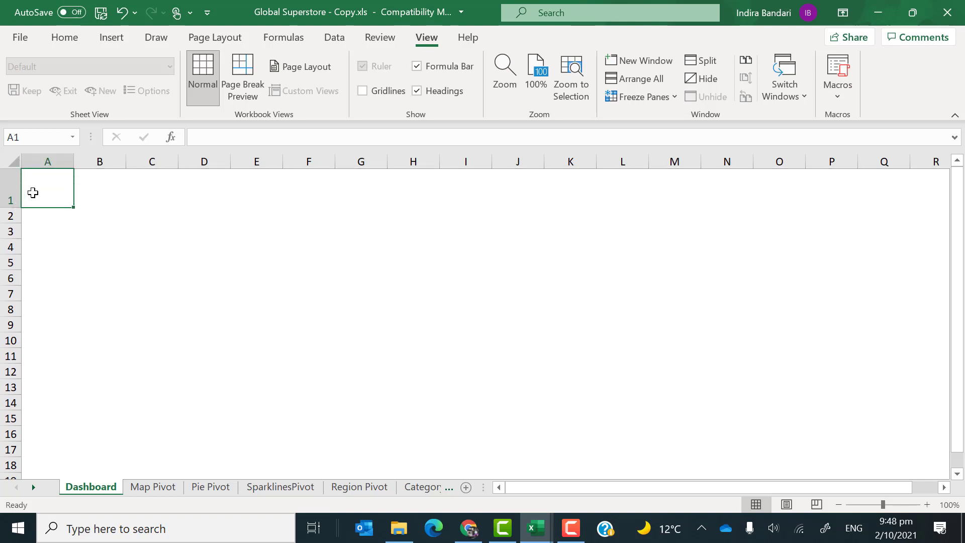
{"action": "key", "text": "shift+space"}
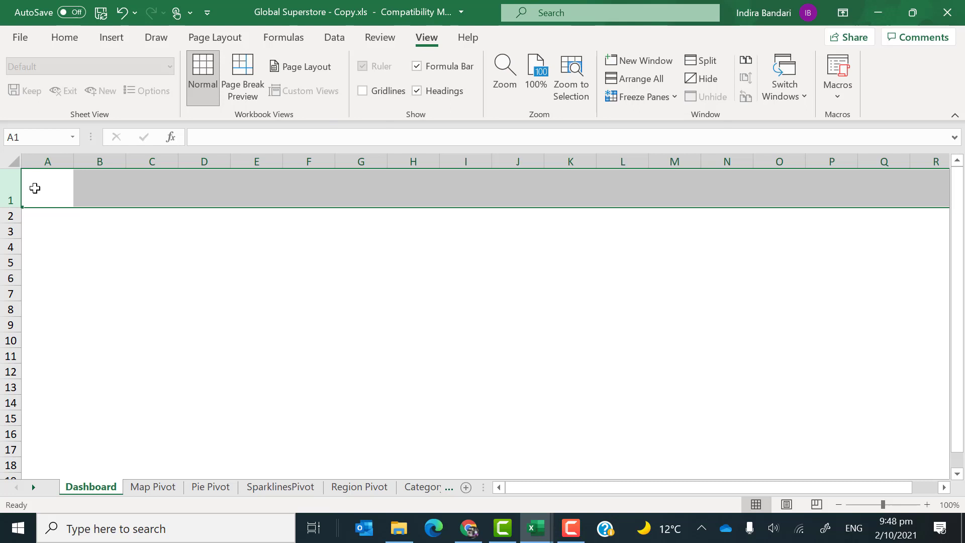
{"action": "left_click", "coordinate": [66, 39]}
{"action": "left_click", "coordinate": [196, 90]}
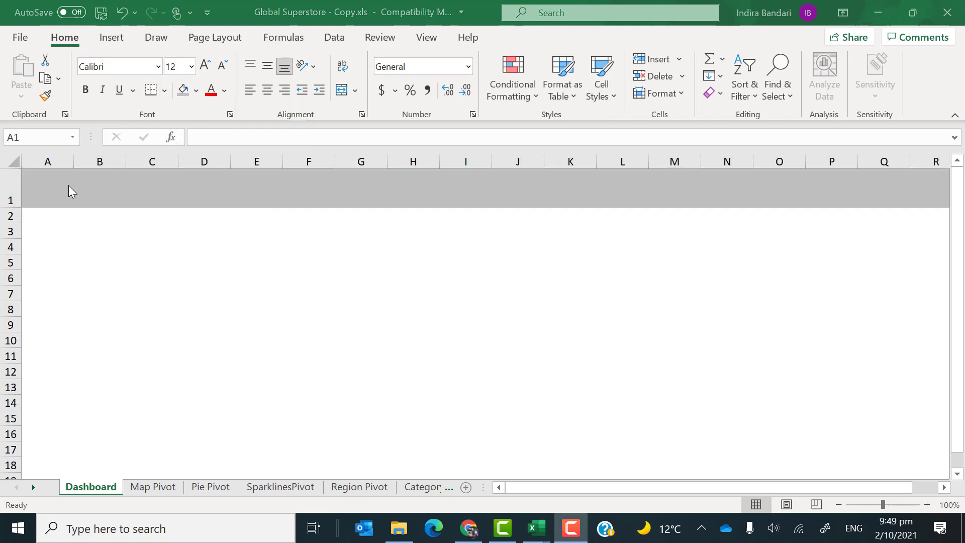
Enter the title "Global Superstore Sales Dashboard" in cell A1.
{"action": "left_click", "coordinate": [67, 185]}
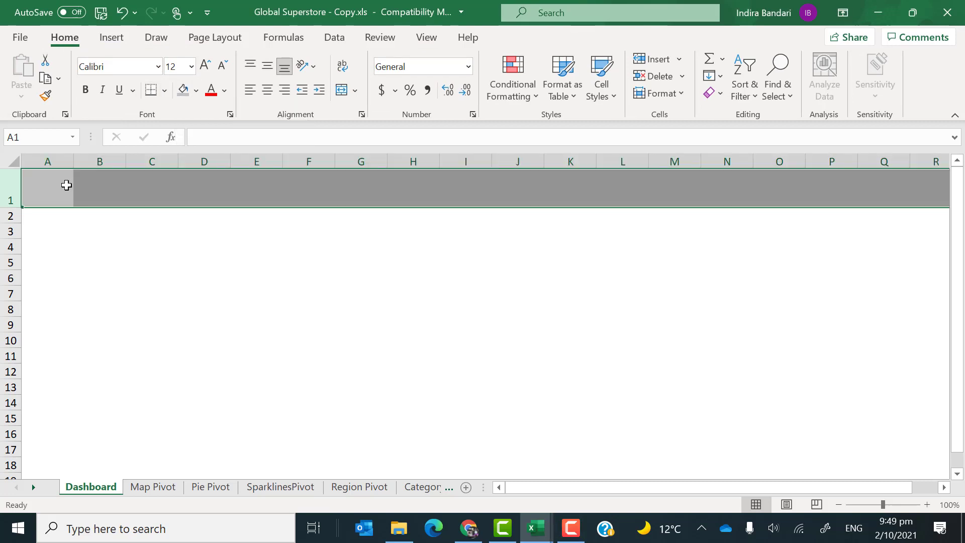
{"action": "type", "text": "Global"}
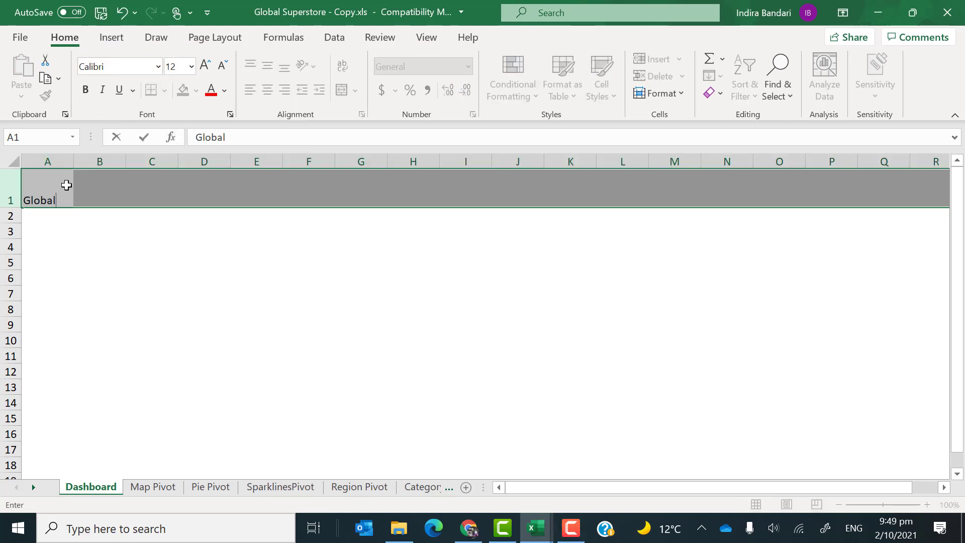
{"action": "type", "text": " D"}
{"action": "key", "text": "BackSpace"}
{"action": "type", "text": "Super"}
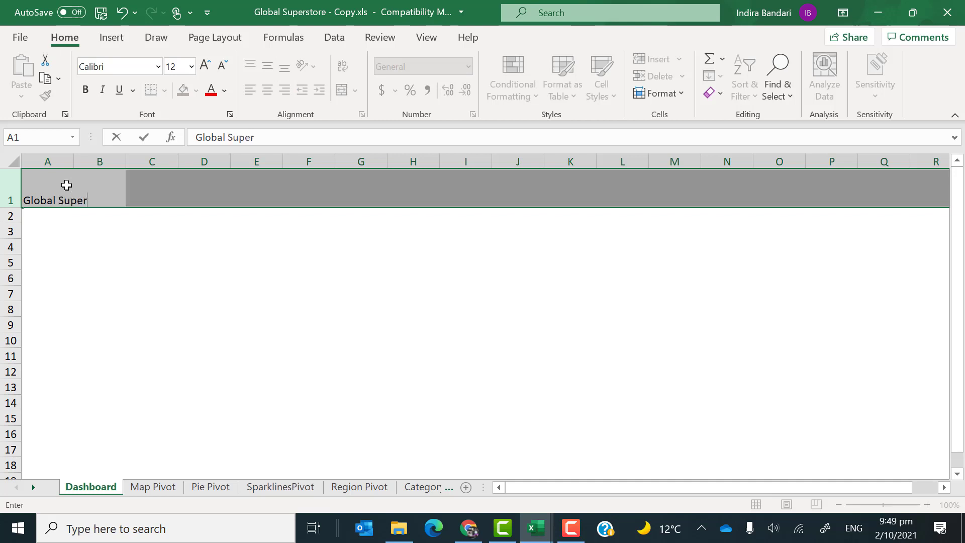
{"action": "type", "text": "store Sales Dash"}
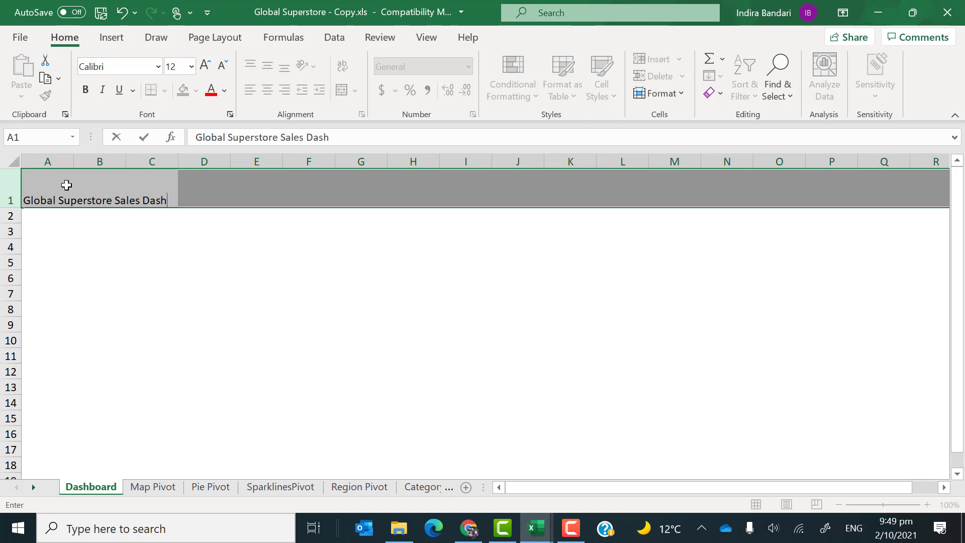
{"action": "type", "text": "board"}
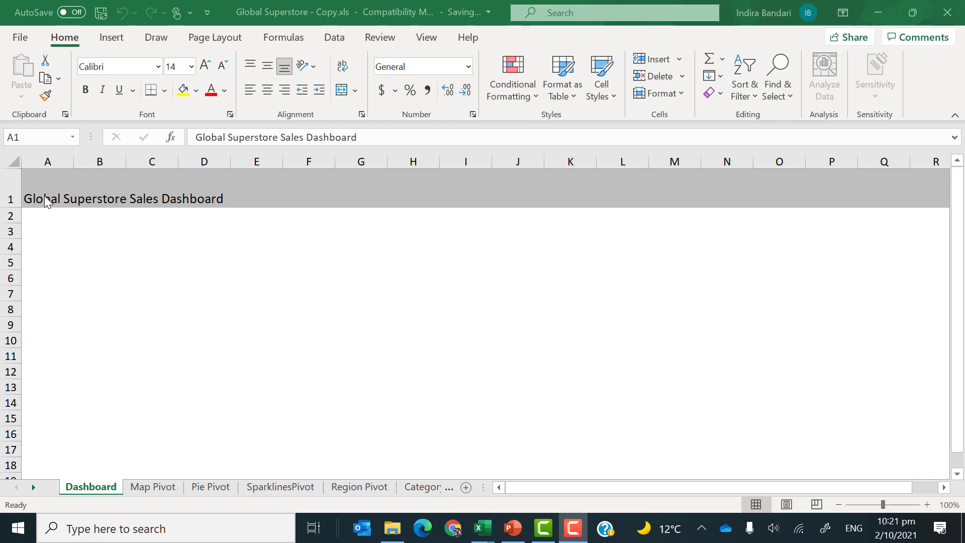
Set the dashboard title in A1 to font size 16 and align it vertically in the middle of the cell.
{"action": "left_click", "coordinate": [45, 202]}
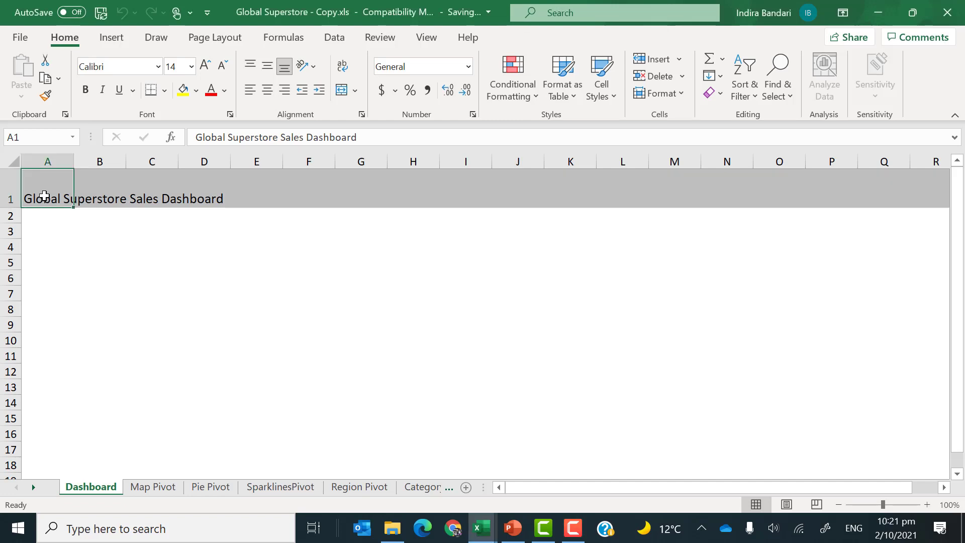
{"action": "left_click", "coordinate": [190, 66]}
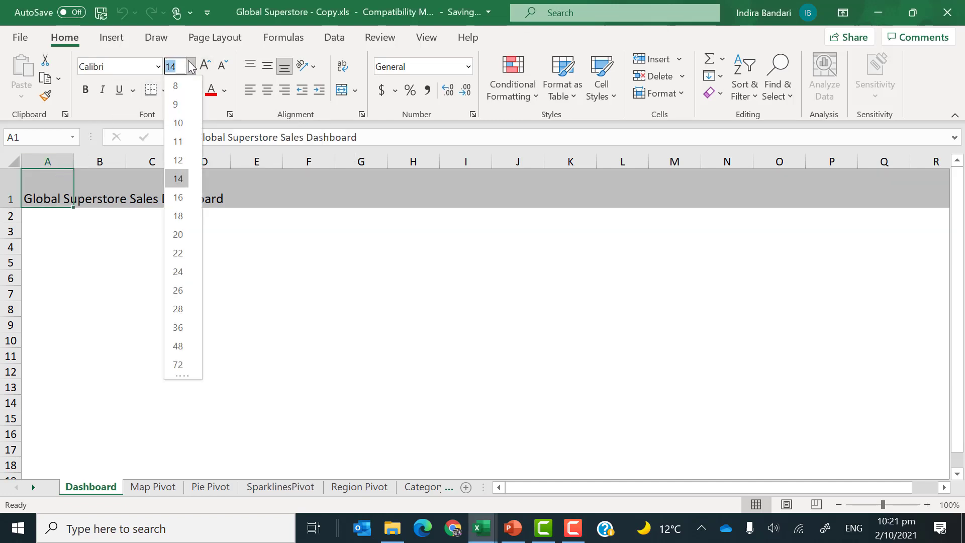
{"action": "left_click", "coordinate": [178, 199]}
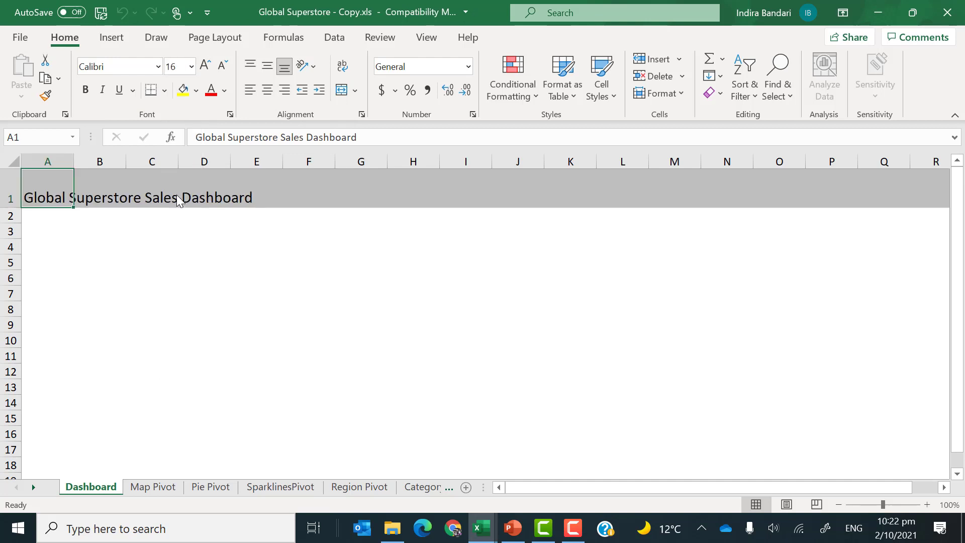
{"action": "left_click", "coordinate": [268, 73]}
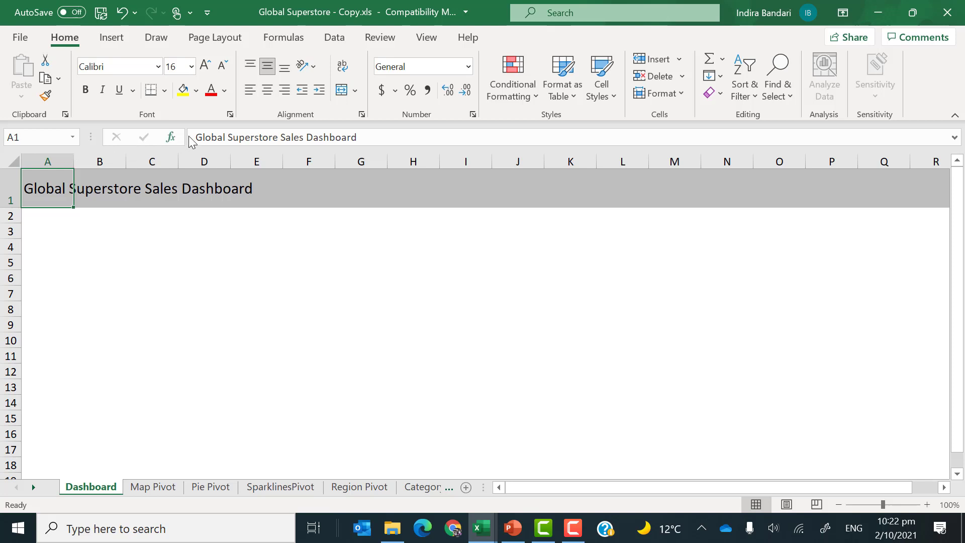
Change the font color of the dashboard title in A1 to the lightest grey shade of white in the theme colors.
{"action": "left_click", "coordinate": [224, 91]}
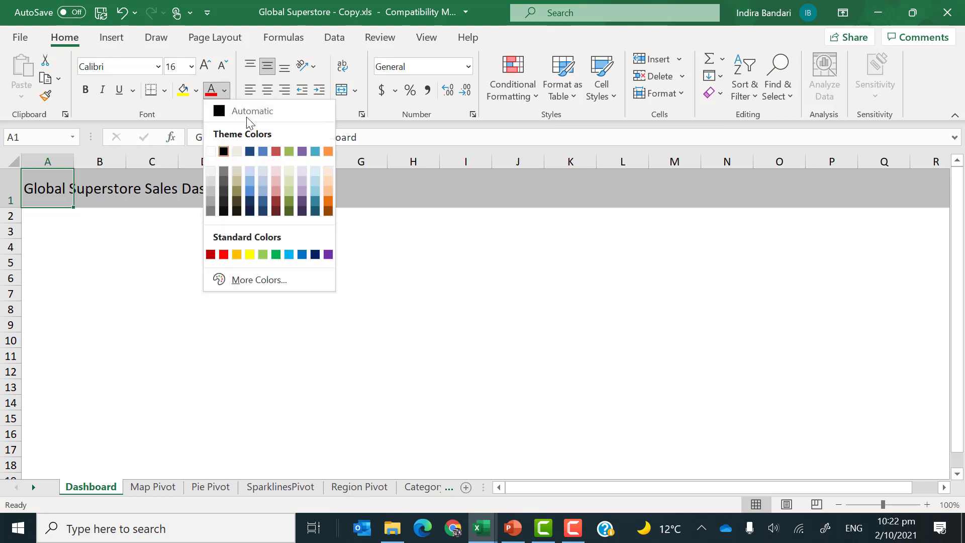
{"action": "left_click", "coordinate": [211, 172]}
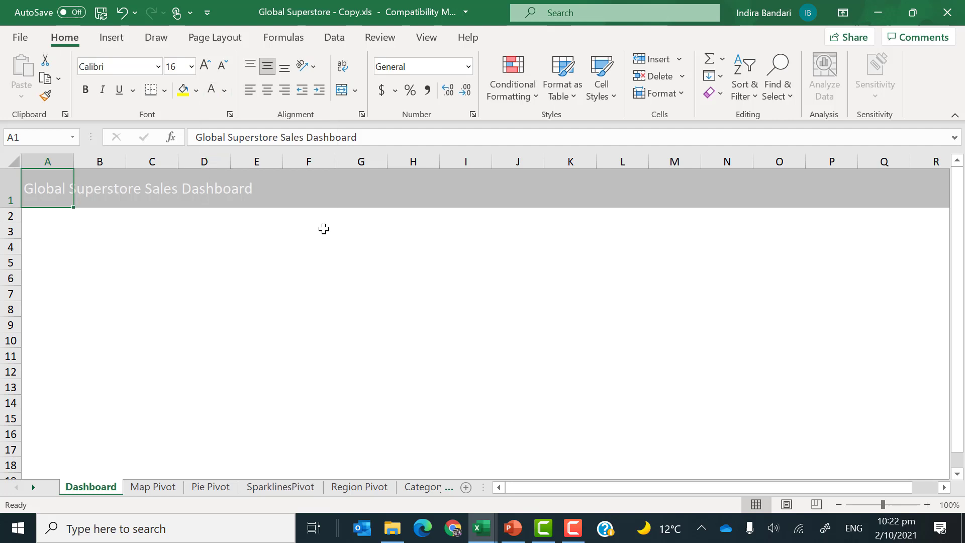
{"action": "key", "text": "F9"}
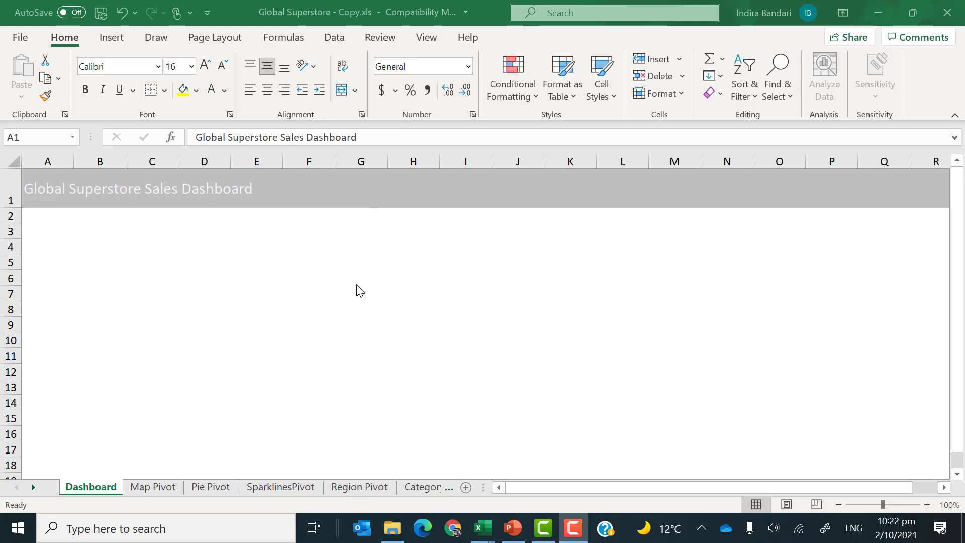
Cut the pie chart from the Pie Pivot sheet and paste it onto the Dashboard sheet.
{"action": "left_click", "coordinate": [207, 492]}
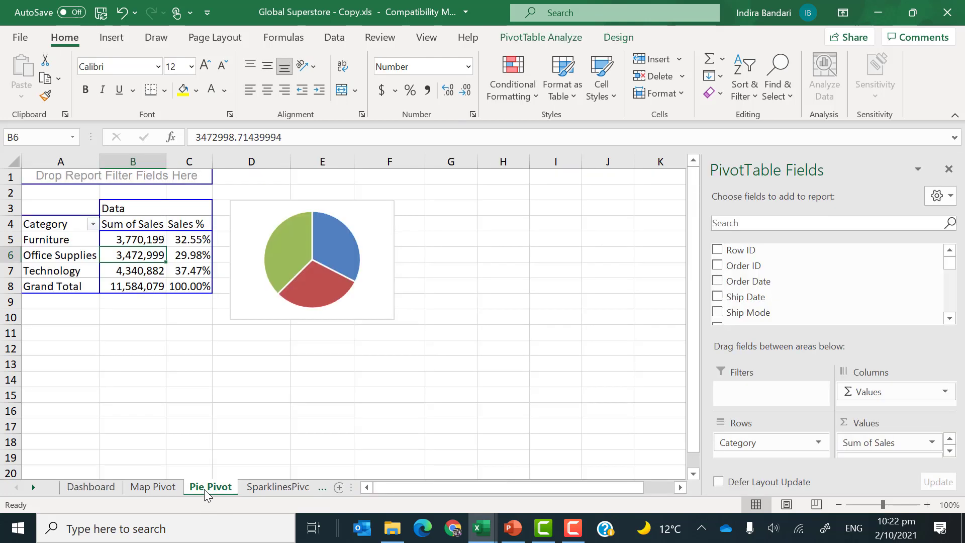
{"action": "left_click", "coordinate": [364, 217]}
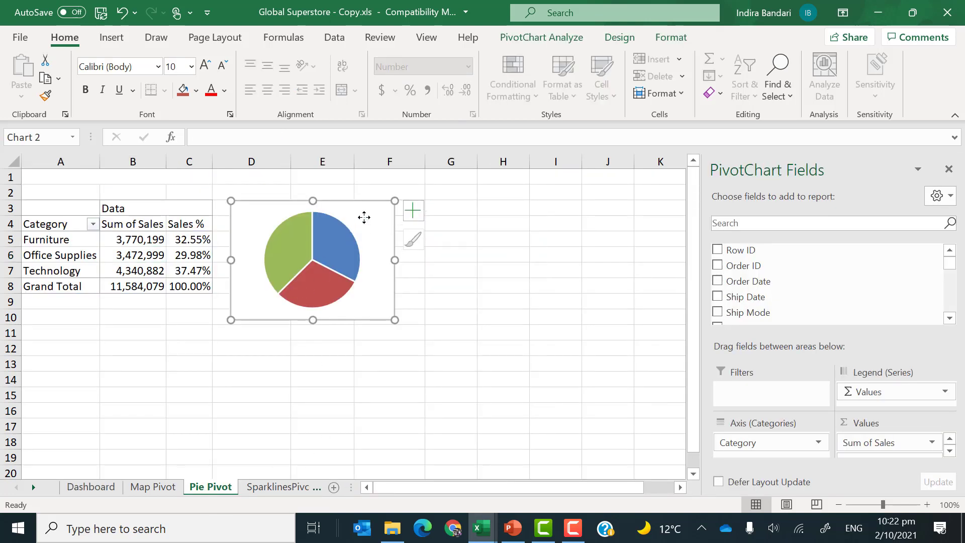
{"action": "key", "text": "Delete"}
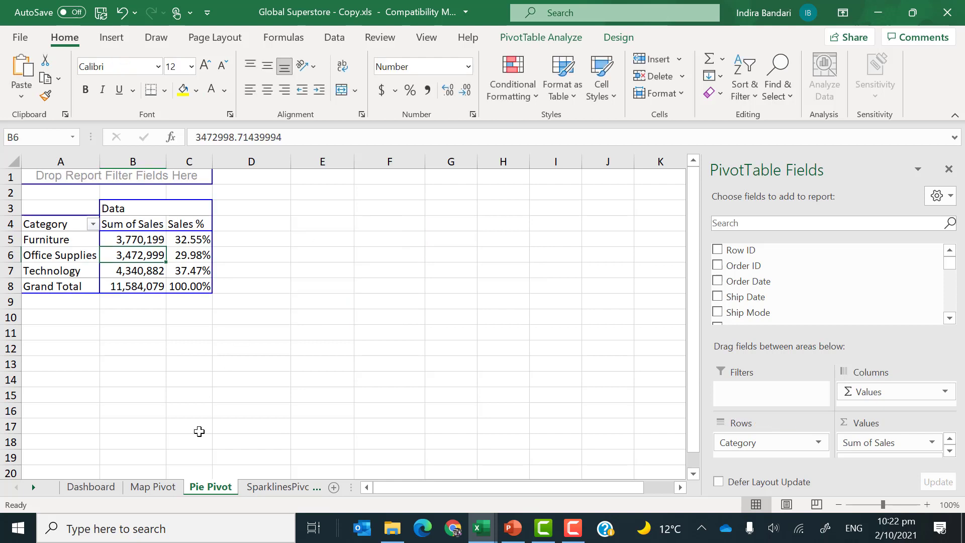
{"action": "left_click", "coordinate": [110, 487]}
{"action": "left_click", "coordinate": [230, 292]}
{"action": "key", "text": "ctrl+v"}
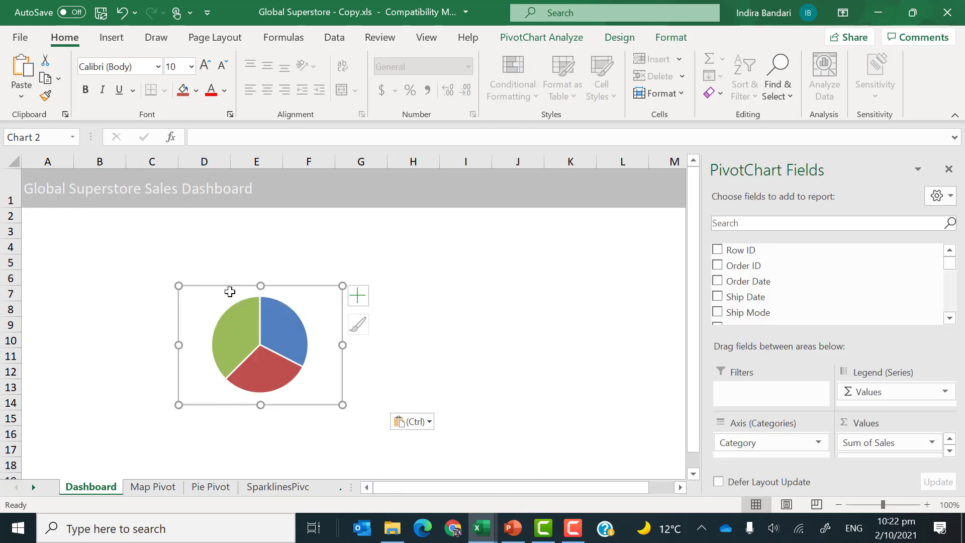
Position the pie chart directly below the title bar and shrink it to about columns C to E, rows 2 to 8.
{"action": "left_click_drag", "start_coordinate": [235, 249], "coordinate": [234, 253]}
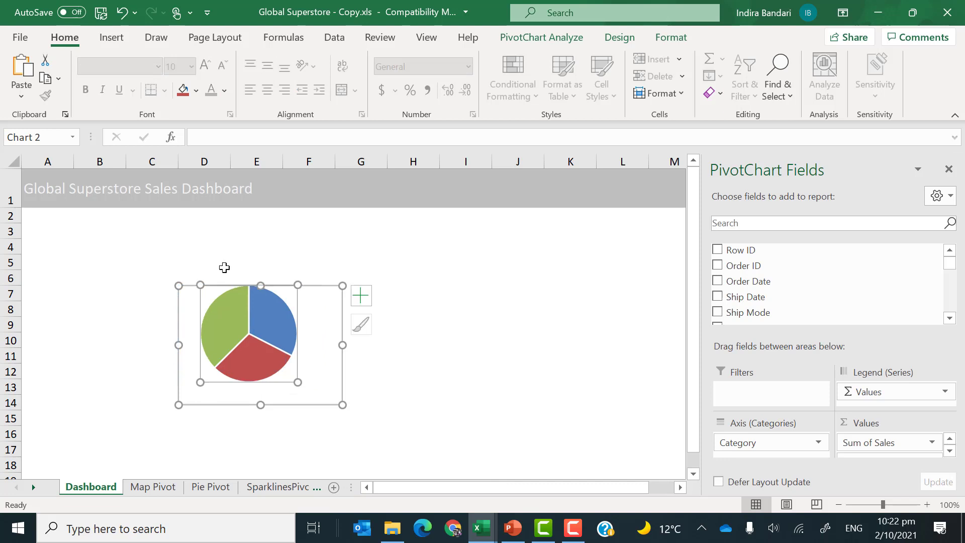
{"action": "key", "text": "ctrl+z"}
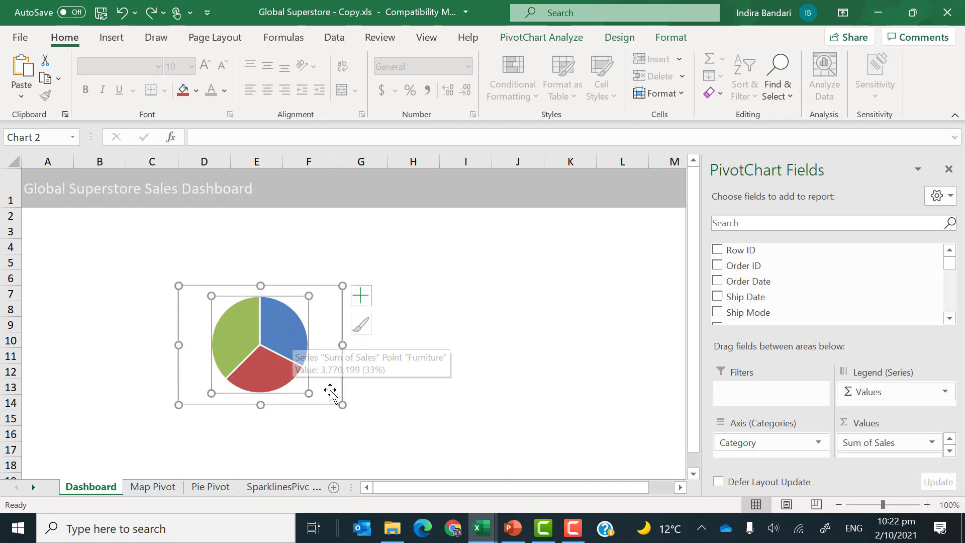
{"action": "left_click_drag", "start_coordinate": [330, 315], "coordinate": [273, 239]}
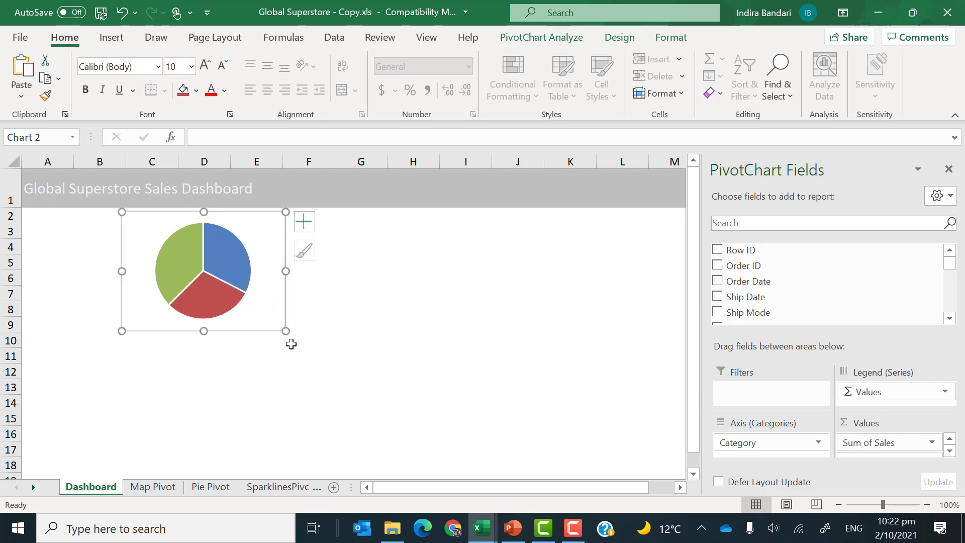
{"action": "left_click_drag", "start_coordinate": [283, 332], "coordinate": [253, 315]}
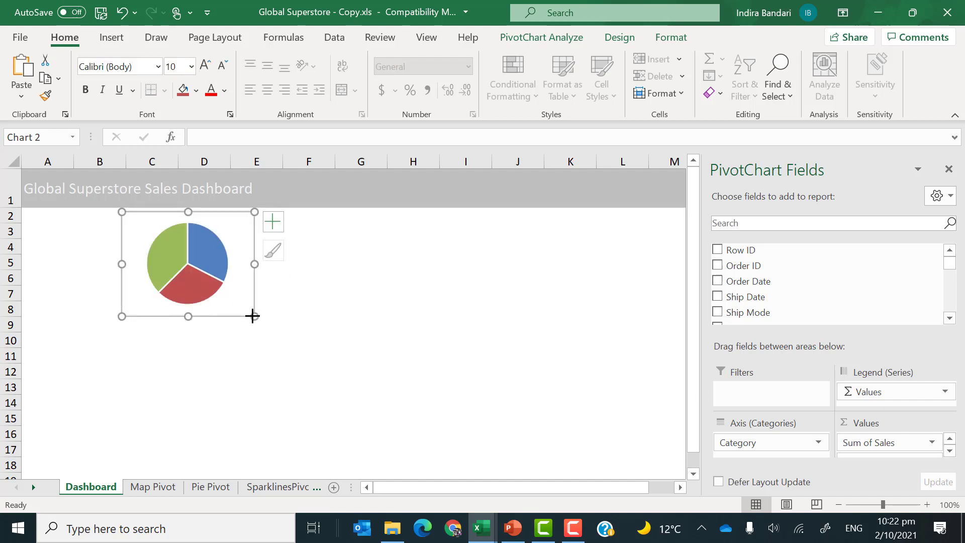
Copy the Sales By Region chart from the Region Pivot sheet and paste it onto the Dashboard sheet at about H10.
{"action": "left_click", "coordinate": [264, 488]}
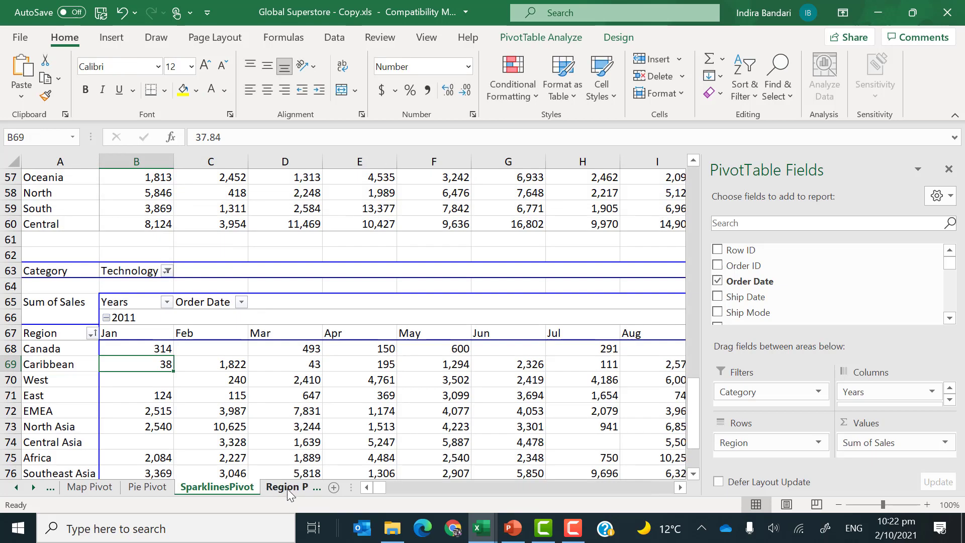
{"action": "left_click", "coordinate": [287, 488]}
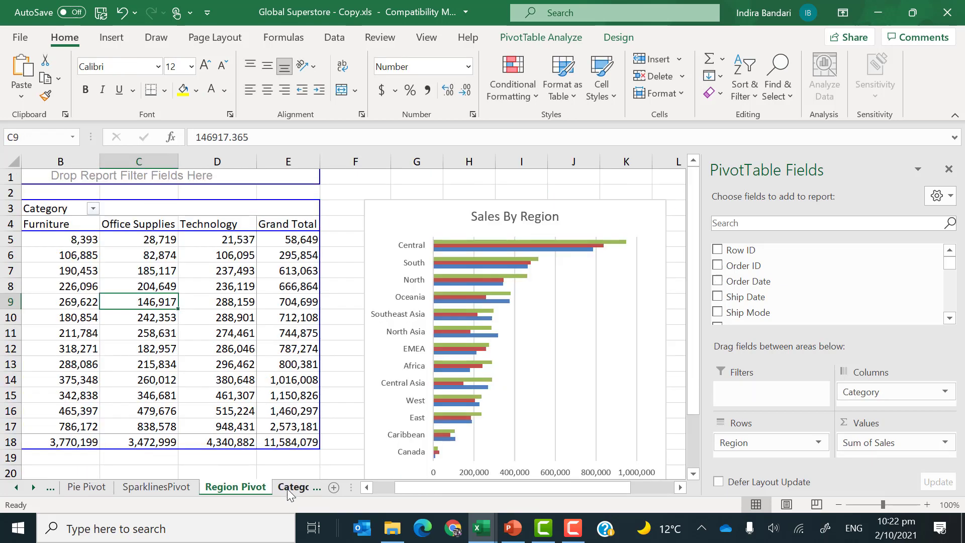
{"action": "left_click", "coordinate": [564, 218]}
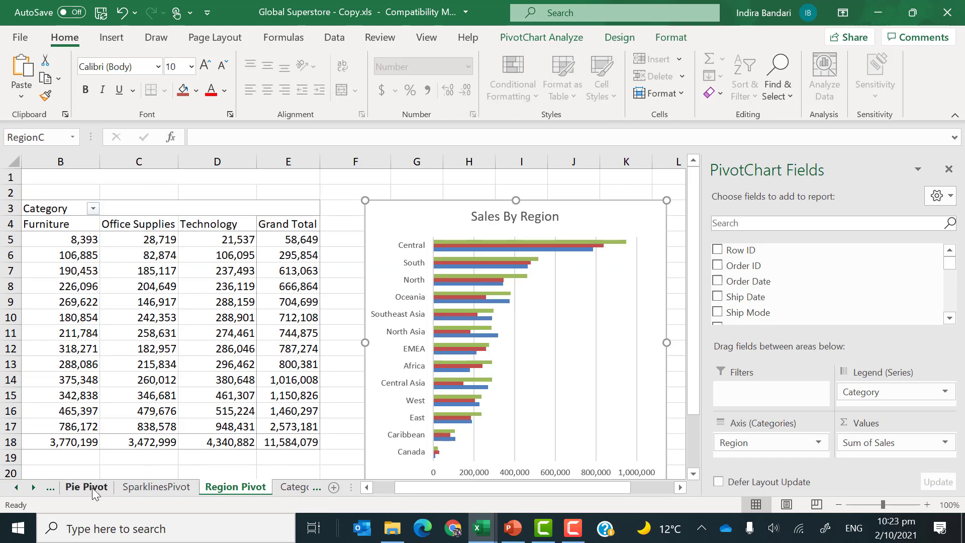
{"action": "left_click", "coordinate": [19, 488]}
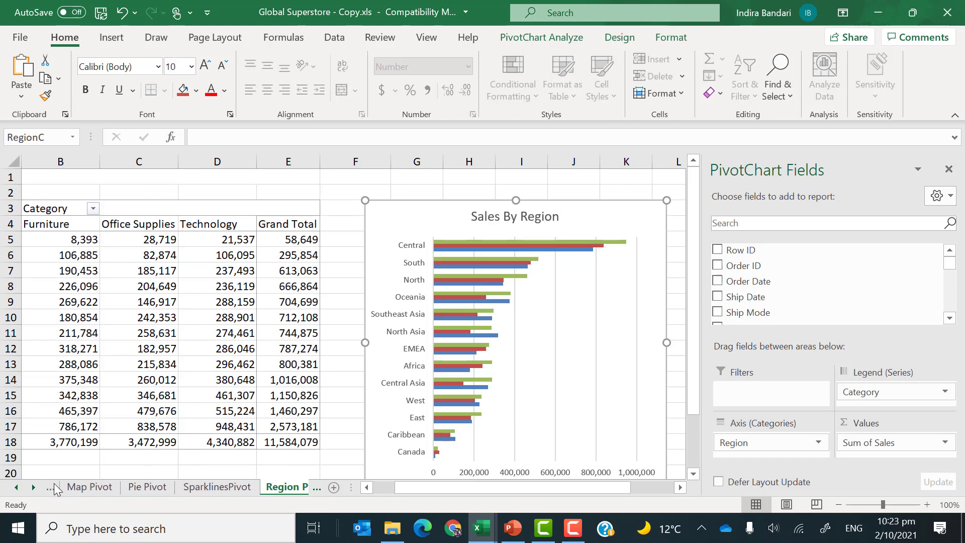
{"action": "left_click_drag", "start_coordinate": [14, 479], "coordinate": [15, 476]}
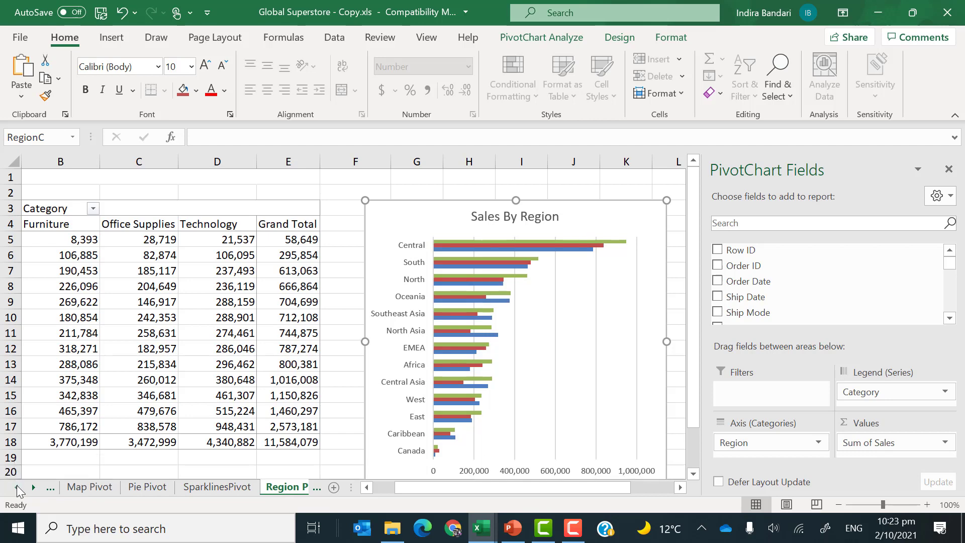
{"action": "left_click", "coordinate": [19, 487]}
{"action": "left_click", "coordinate": [82, 488]}
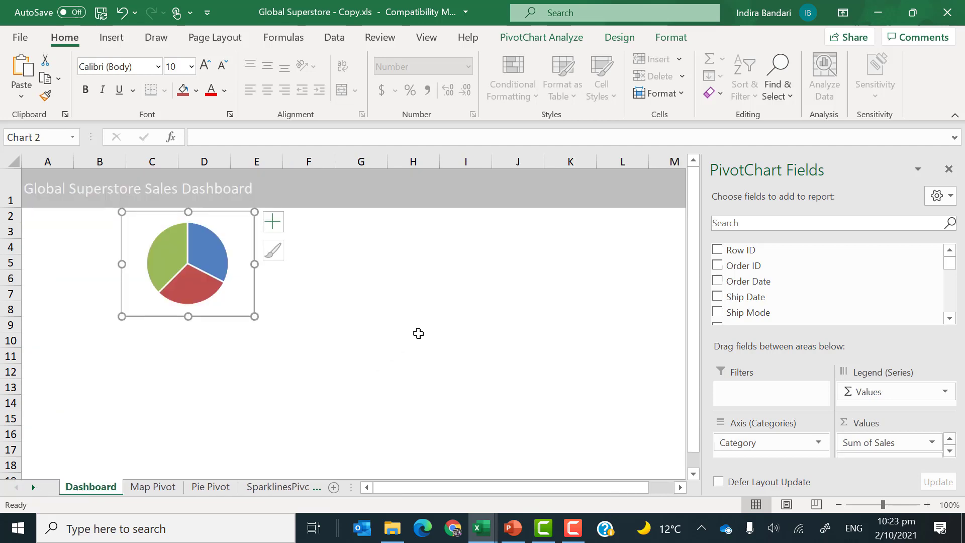
{"action": "left_click", "coordinate": [419, 333]}
{"action": "key", "text": "ctrl+v"}
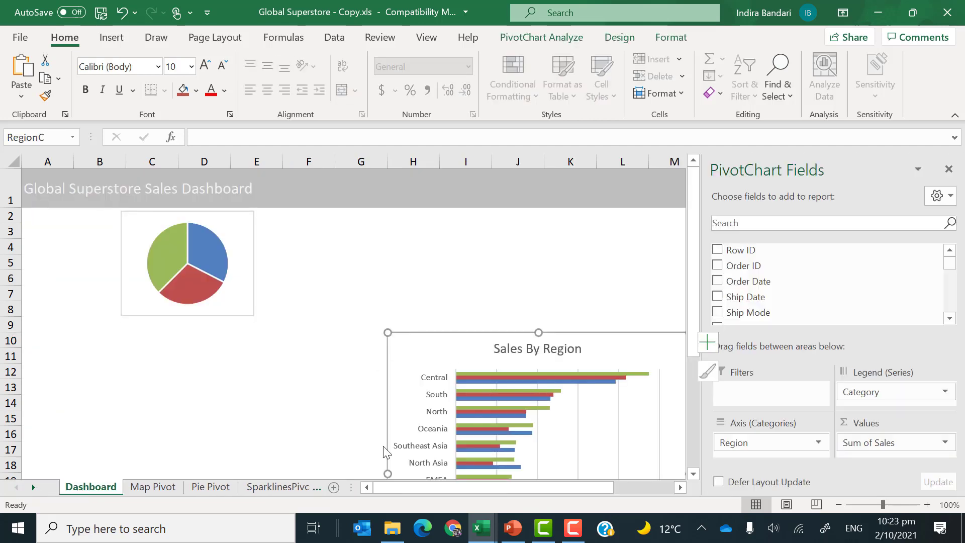
Bring the Sales By Category chart from Category Pivot onto the Dashboard, fitting it below the title bar across about columns F to L, rows 2 to 9.
{"action": "left_click", "coordinate": [149, 488]}
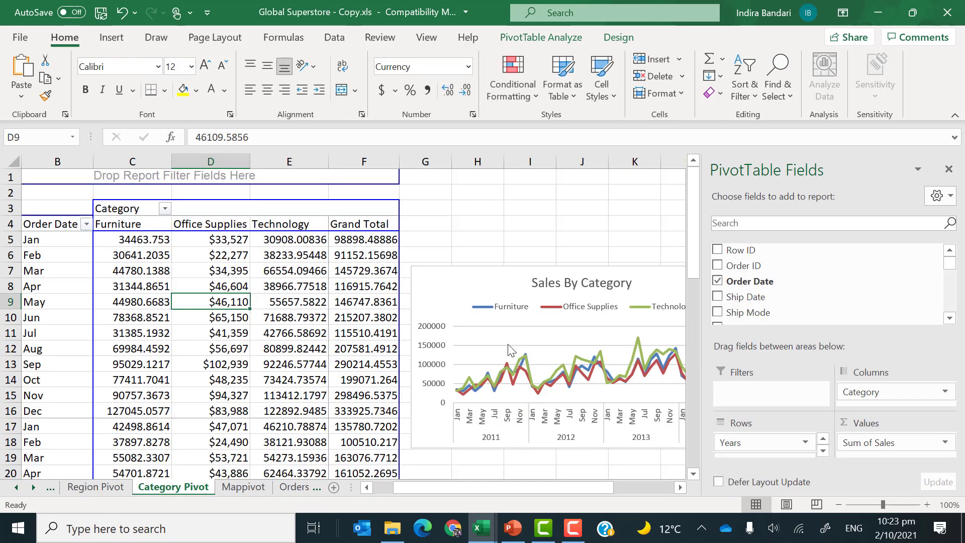
{"action": "left_click", "coordinate": [512, 285]}
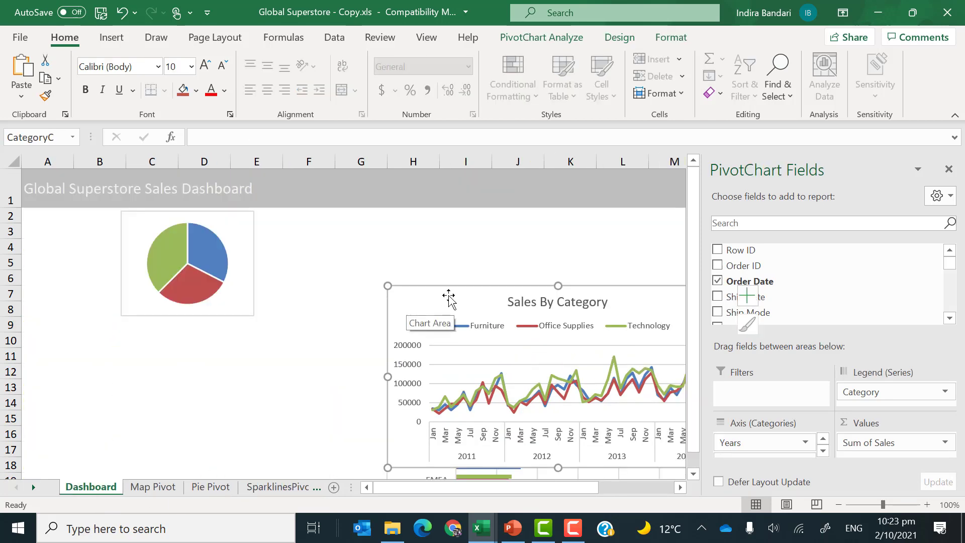
{"action": "left_click_drag", "start_coordinate": [449, 298], "coordinate": [364, 224]}
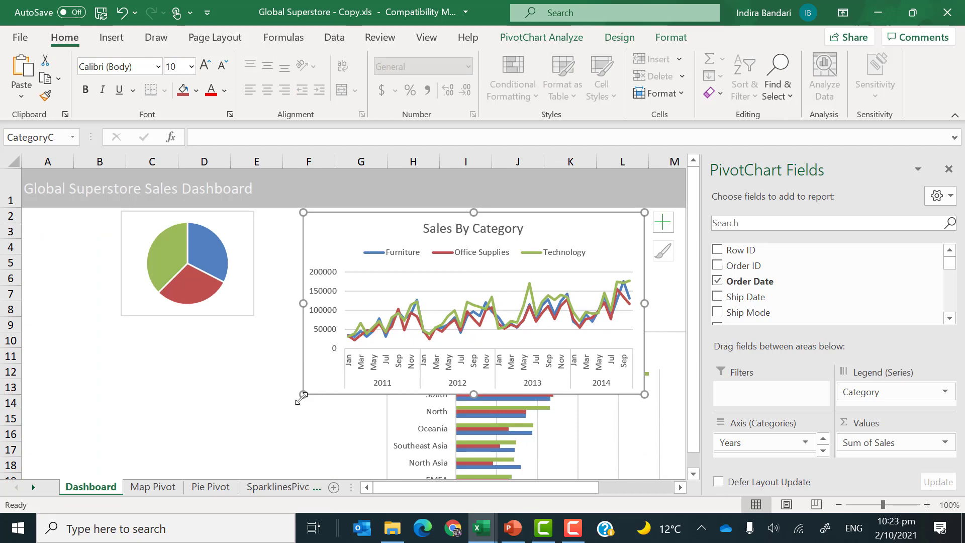
{"action": "left_click_drag", "start_coordinate": [303, 396], "coordinate": [303, 331]}
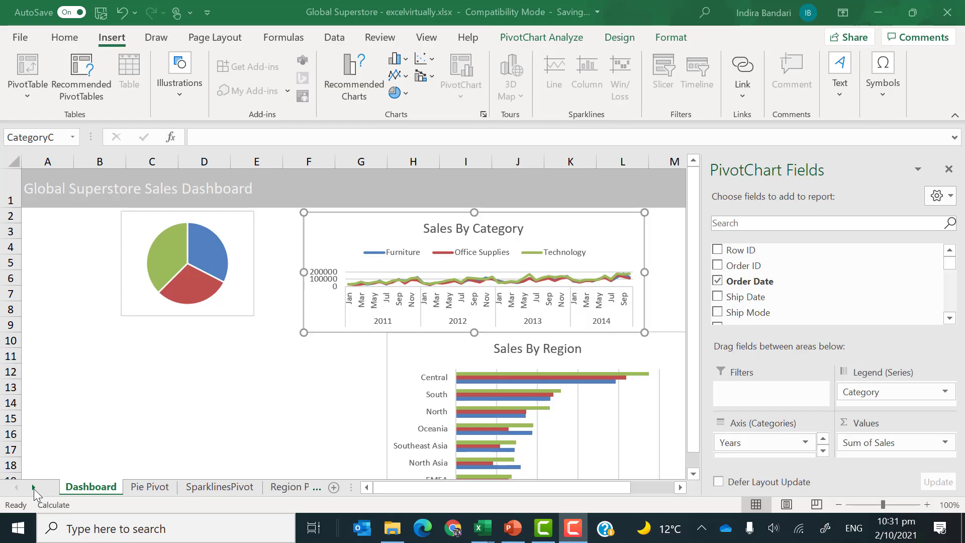
Bring the filled map chart from the Mappivot sheet onto the Dashboard sheet.
{"action": "left_click", "coordinate": [34, 487]}
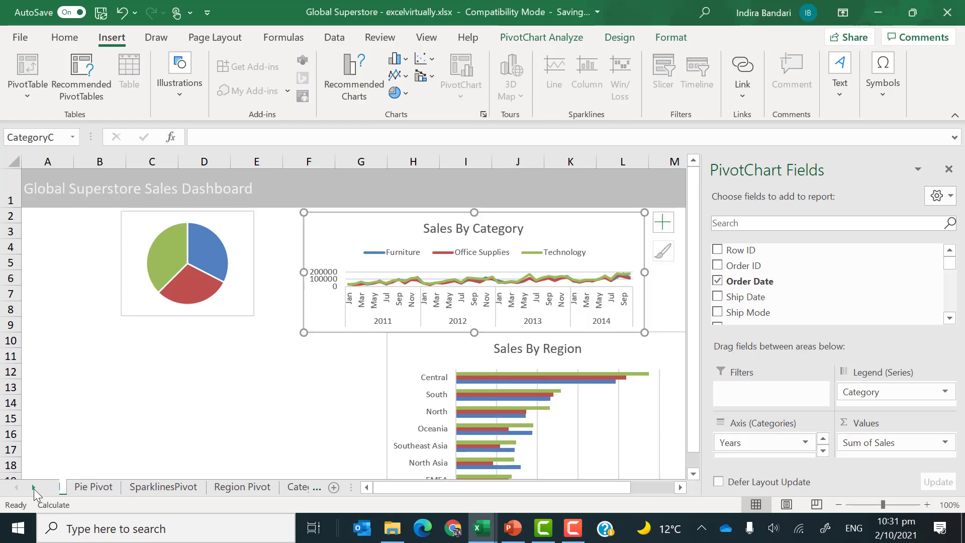
{"action": "left_click", "coordinate": [33, 487]}
{"action": "left_click", "coordinate": [33, 487]}
{"action": "left_click", "coordinate": [33, 487]}
{"action": "left_click", "coordinate": [33, 487]}
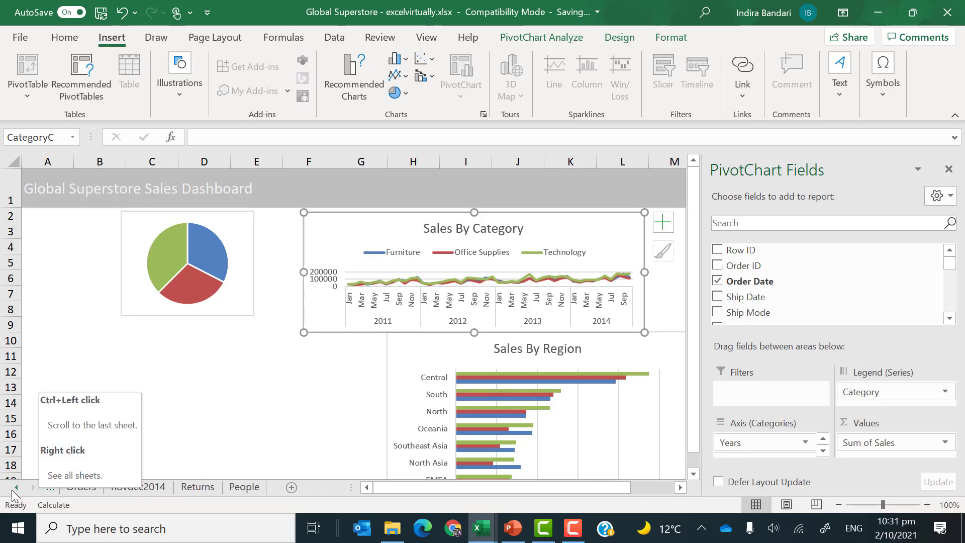
{"action": "left_click", "coordinate": [16, 487]}
{"action": "left_click", "coordinate": [85, 487]}
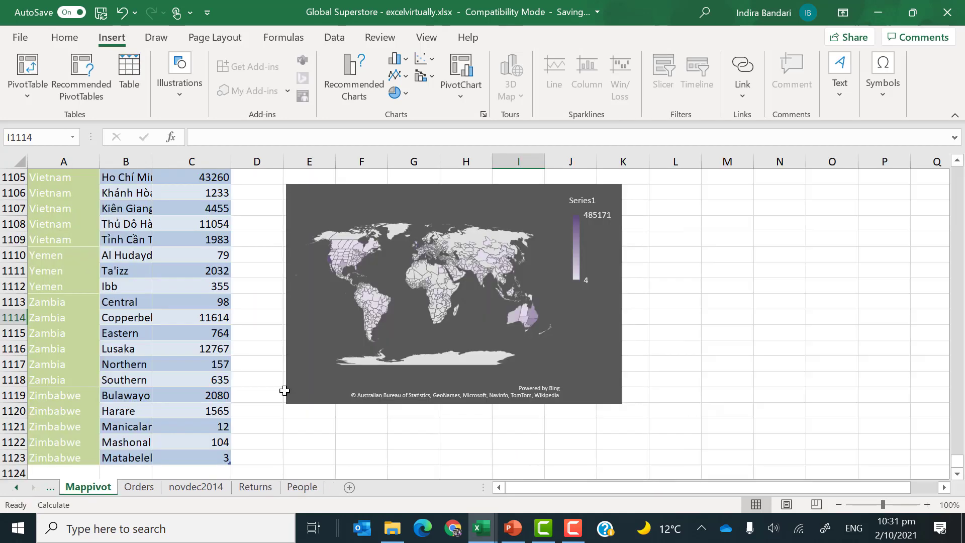
{"action": "right_click", "coordinate": [357, 214]}
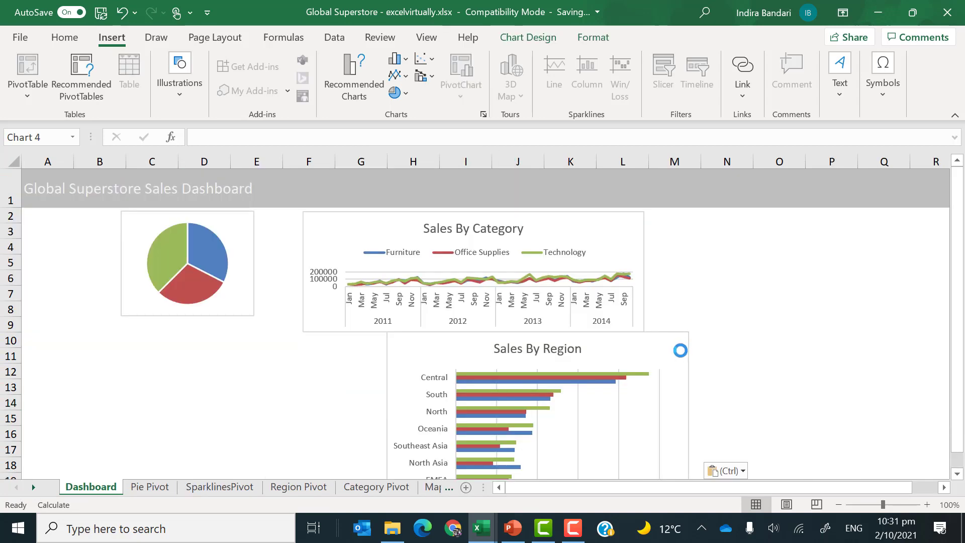
Place the Sales By Region chart right of the Sales By Category chart, and fit the map beneath the category chart across about columns G to L.
{"action": "left_click_drag", "start_coordinate": [663, 349], "coordinate": [918, 220]}
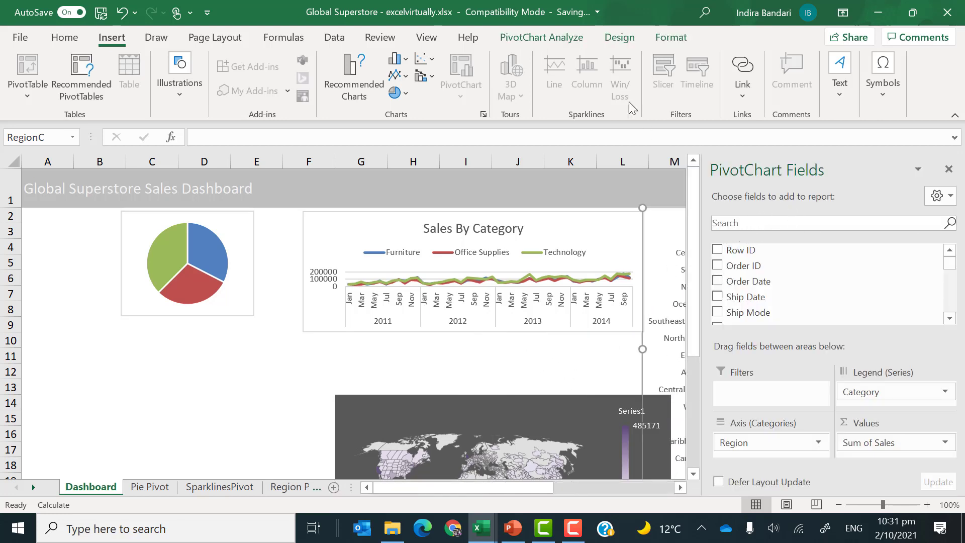
{"action": "left_click", "coordinate": [454, 412]}
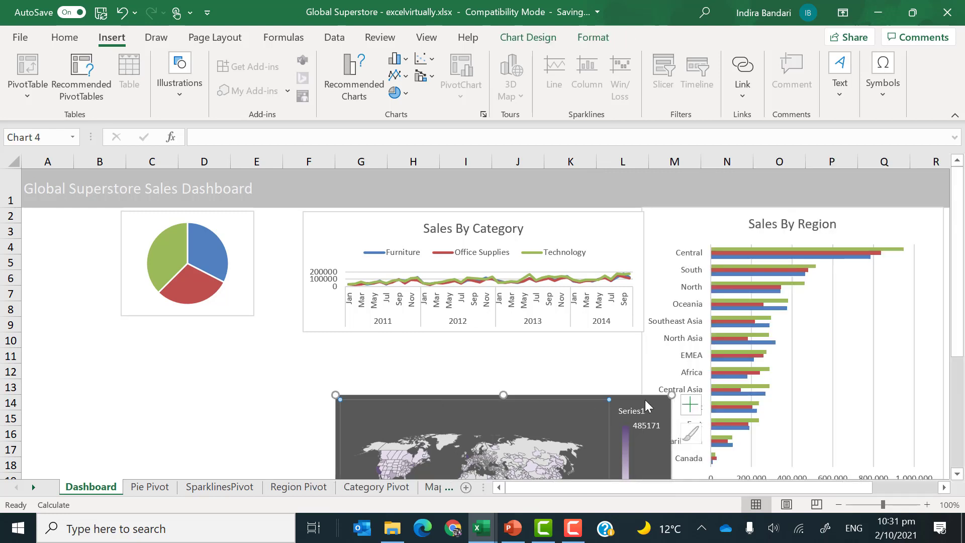
{"action": "left_click_drag", "start_coordinate": [646, 406], "coordinate": [588, 339]}
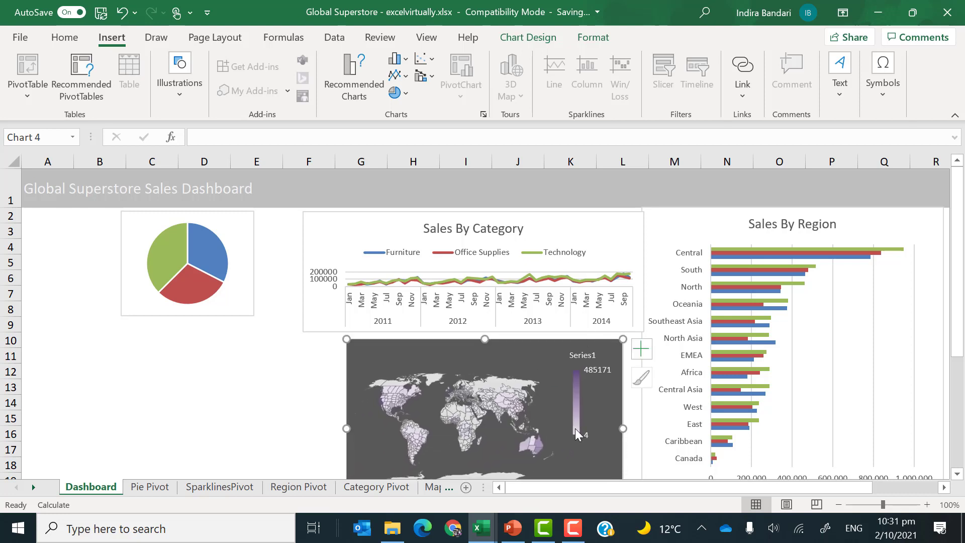
Switch to the finished Global Superstore - Copy dashboard workbook and copy the two heading rows of the Sales Total and Trend By Region table, D12:I13.
{"action": "mouse_move", "coordinate": [486, 537]}
{"action": "left_click", "coordinate": [399, 410]}
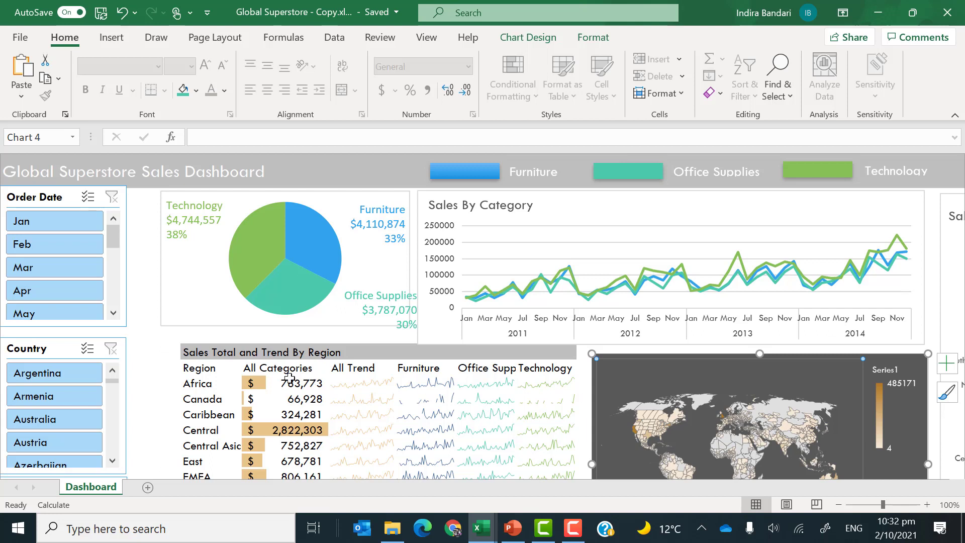
{"action": "left_click", "coordinate": [206, 352]}
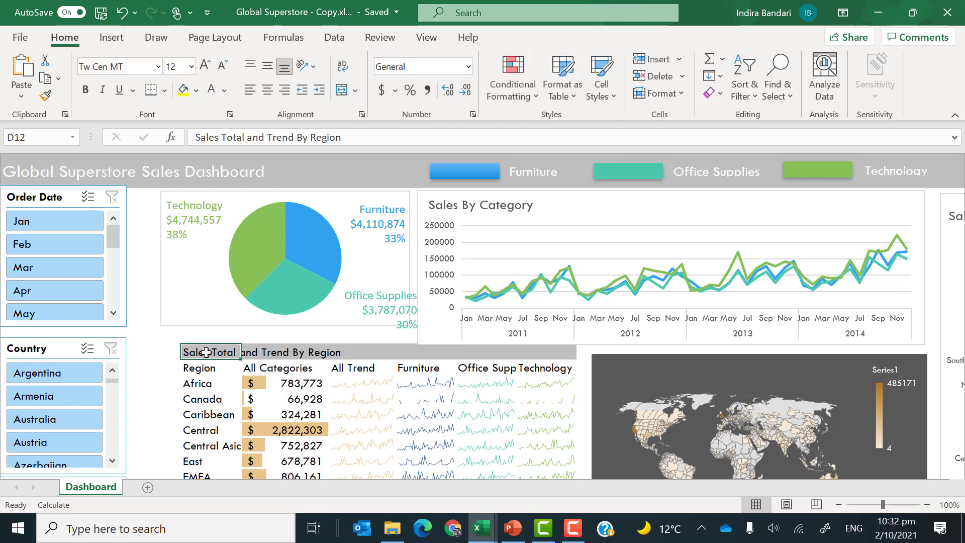
{"action": "key", "text": "shift+Down"}
{"action": "key", "text": "shift+Right"}
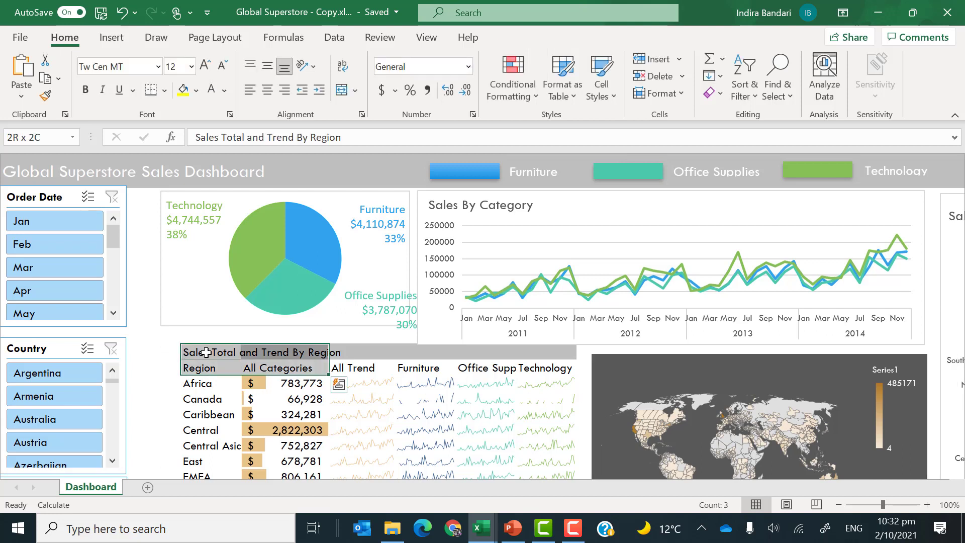
{"action": "key", "text": "shift+Right"}
{"action": "key", "text": "shift+Right"}
{"action": "key", "text": "shift+Right"}
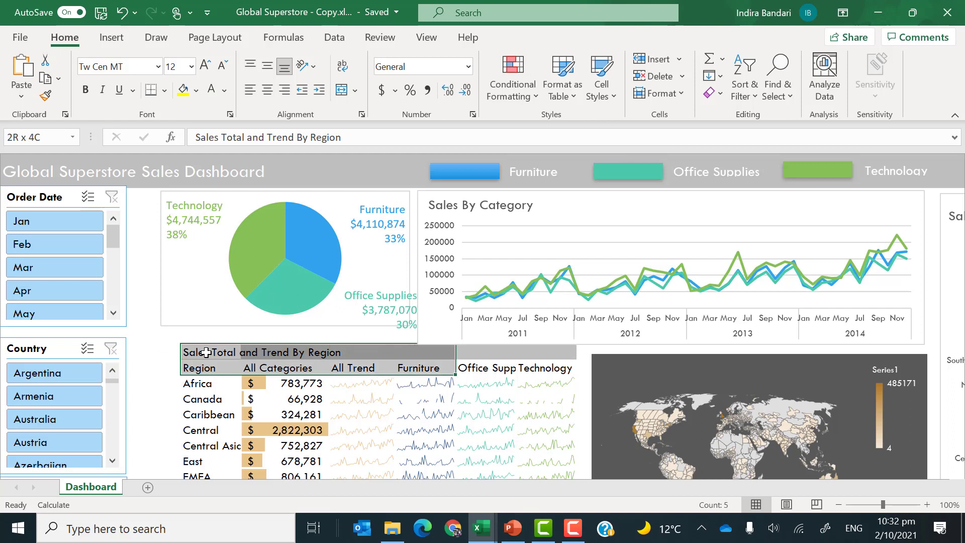
{"action": "key", "text": "shift+Right"}
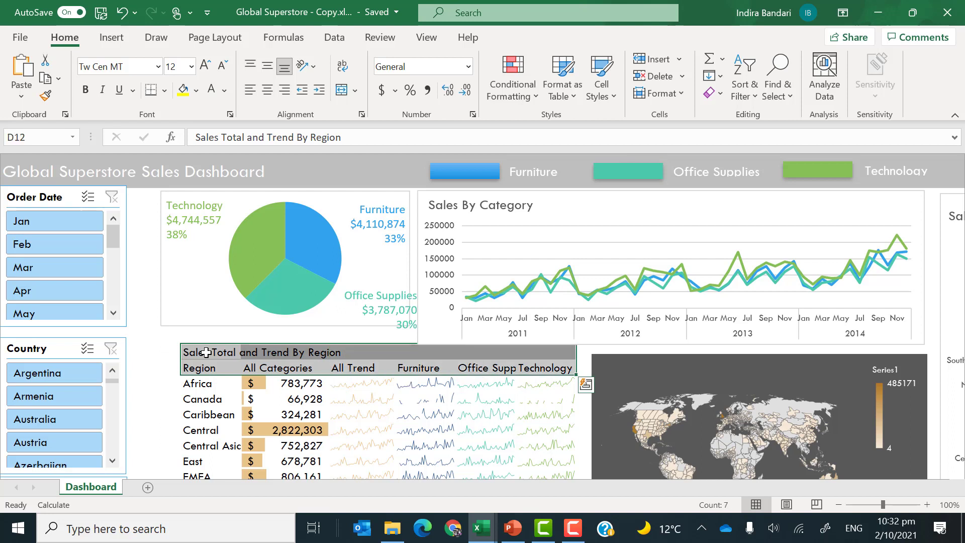
{"action": "key", "text": "ctrl+c"}
{"action": "key", "text": "ctrl+q"}
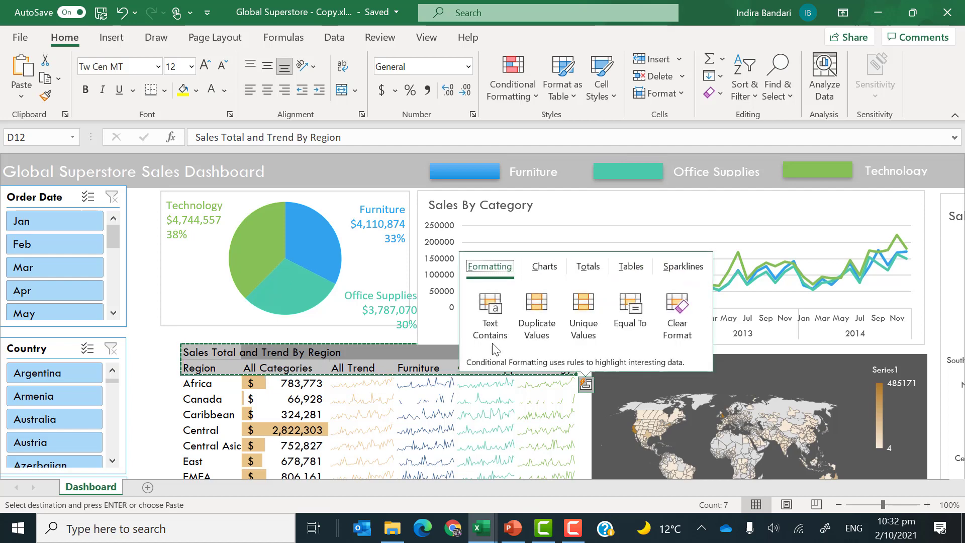
Paste the copied table headings into C11:H12 of the working workbook's Dashboard, and shift the Sales By Category chart right to about columns G to M.
{"action": "mouse_move", "coordinate": [491, 524]}
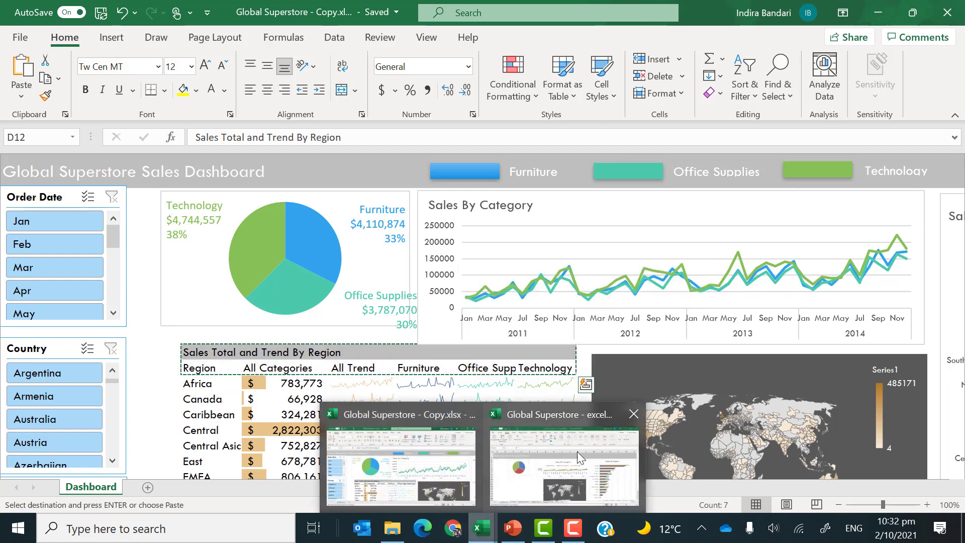
{"action": "left_click", "coordinate": [551, 414]}
{"action": "key", "text": "ctrl+v"}
{"action": "key", "text": "ctrl"}
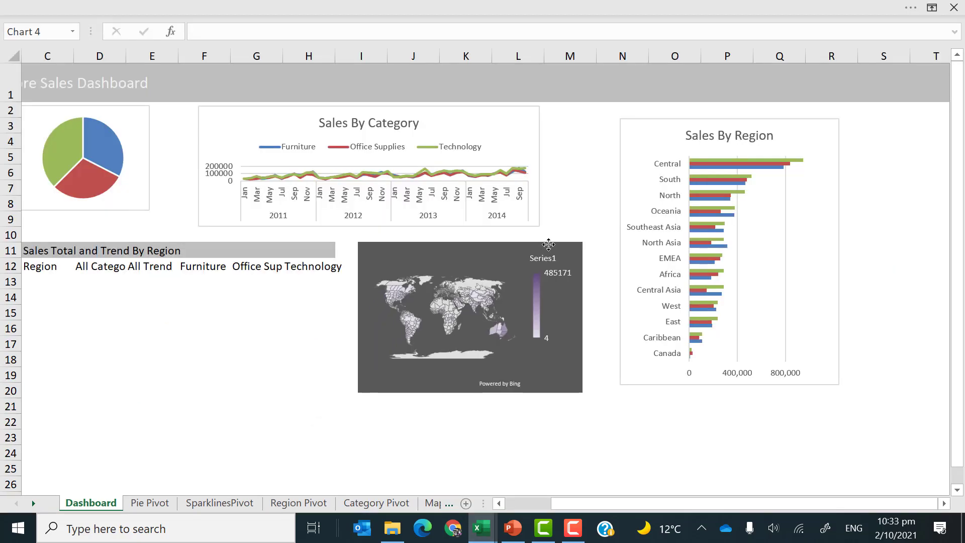
{"action": "left_click", "coordinate": [549, 244]}
{"action": "left_click_drag", "start_coordinate": [497, 124], "coordinate": [535, 128]}
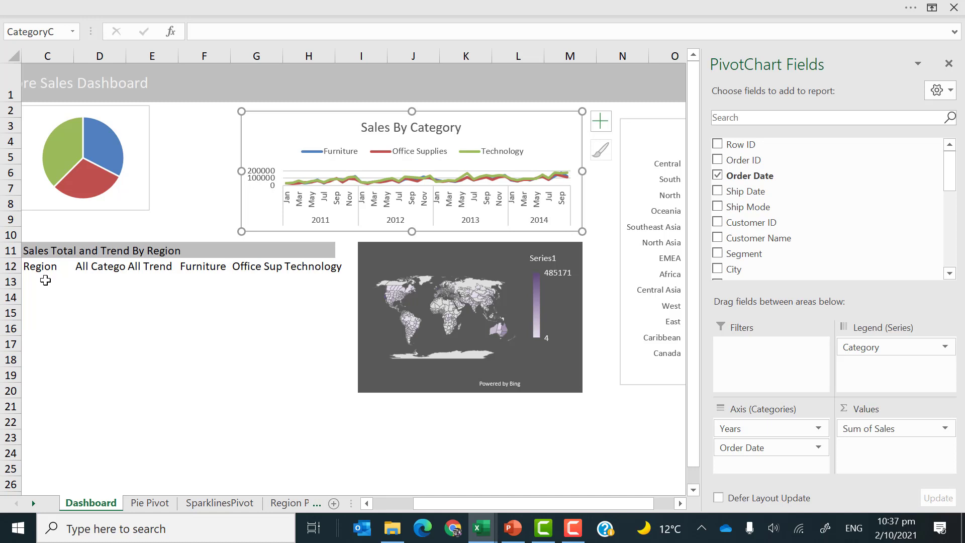
Enter =IF(SparklinesPivot!A6="","") in Dashboard cell C13, referencing the first region of the (All) category pivot.
{"action": "left_click", "coordinate": [45, 280]}
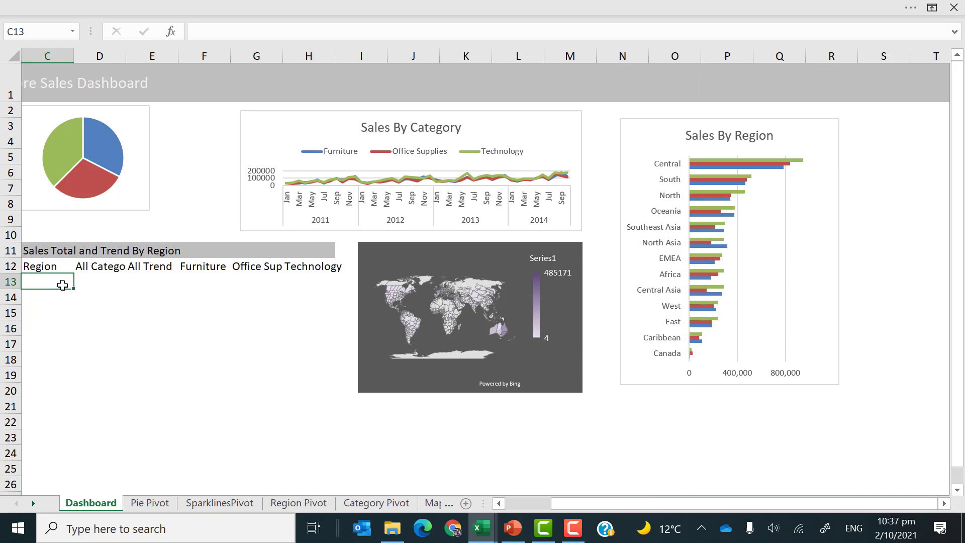
{"action": "left_click", "coordinate": [233, 502]}
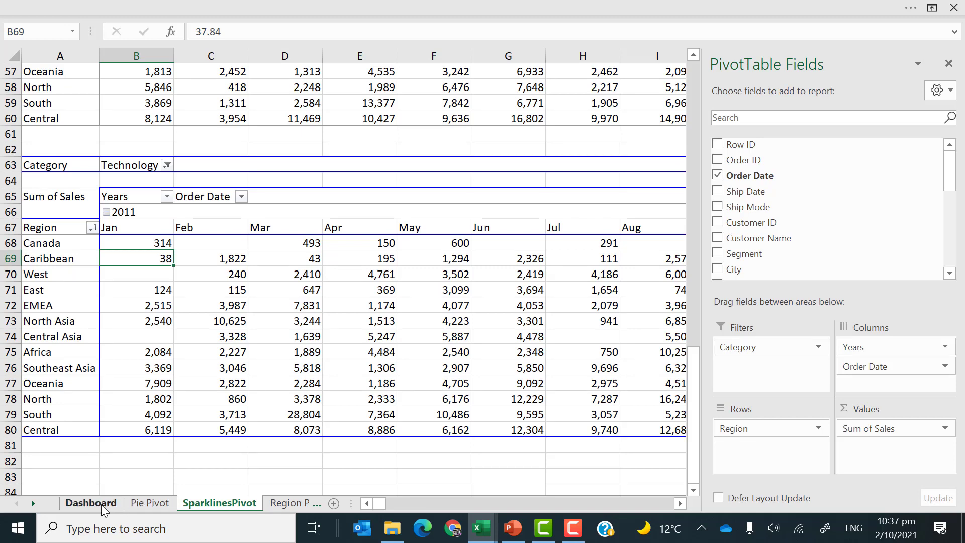
{"action": "left_click", "coordinate": [91, 503]}
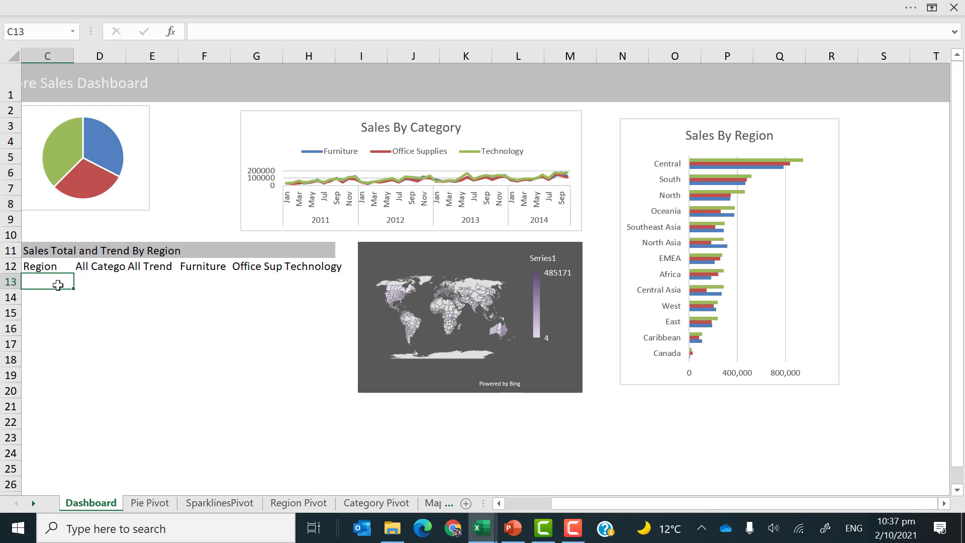
{"action": "type", "text": "=IF("}
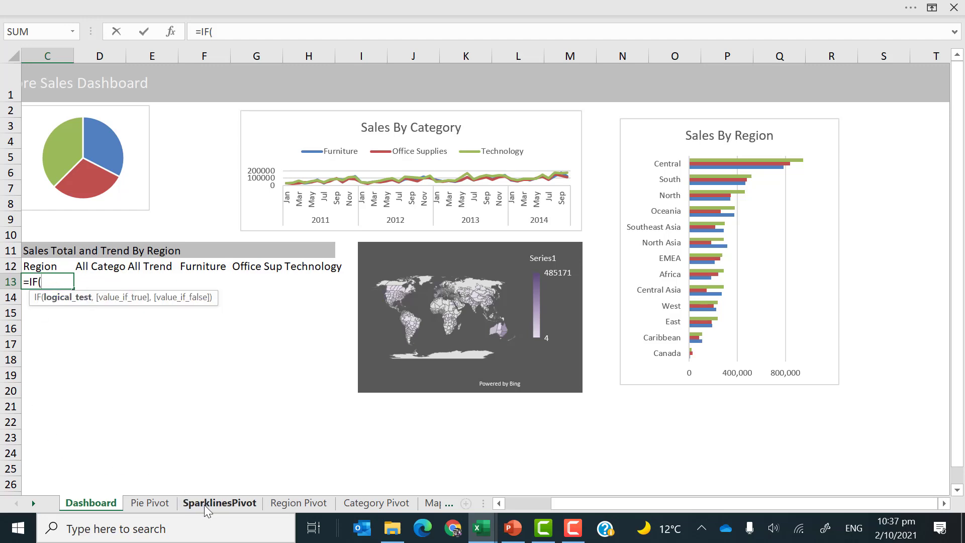
{"action": "left_click", "coordinate": [219, 502]}
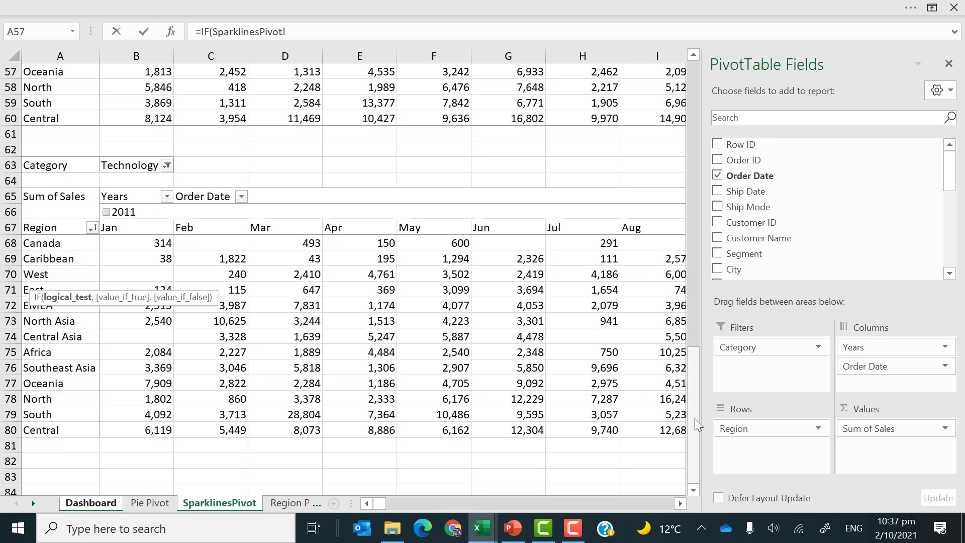
{"action": "scroll", "coordinate": [692, 91], "scroll_direction": "up", "scroll_amount": 18}
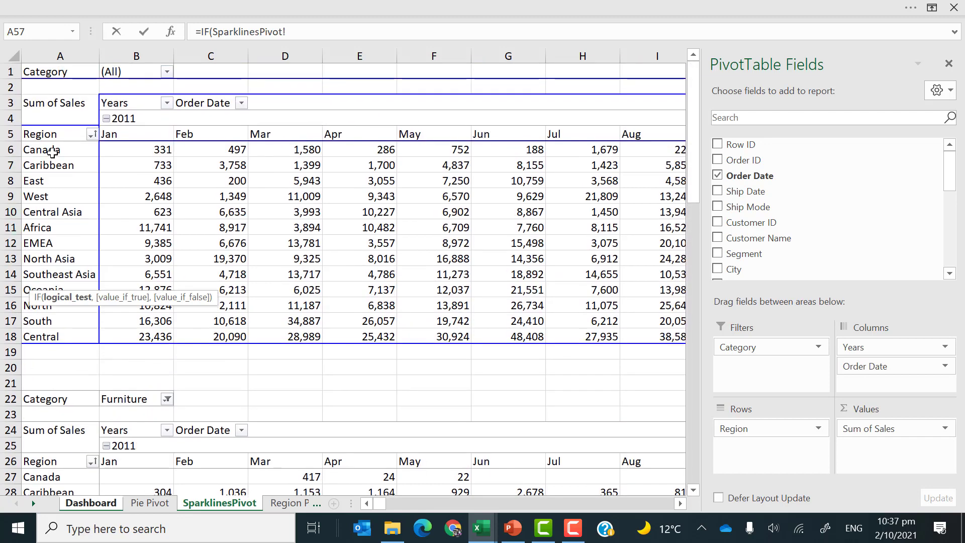
{"action": "left_click", "coordinate": [52, 153]}
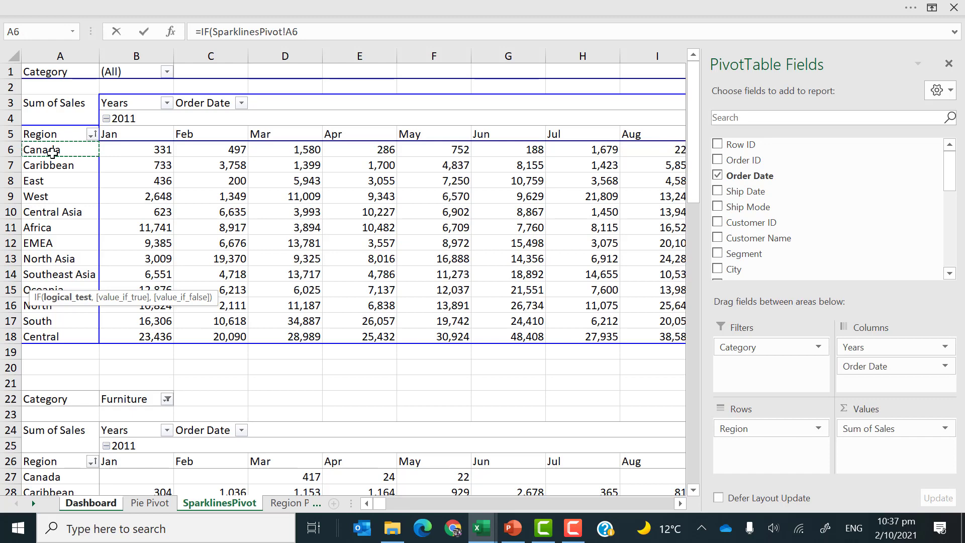
{"action": "type", "text": "=\"\","}
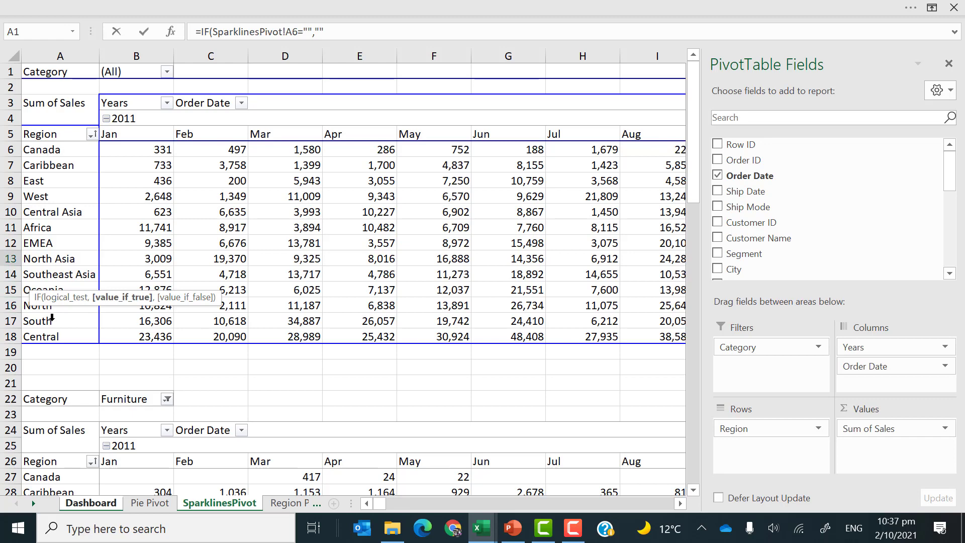
{"action": "left_click", "coordinate": [98, 504]}
{"action": "key", "text": "Return"}
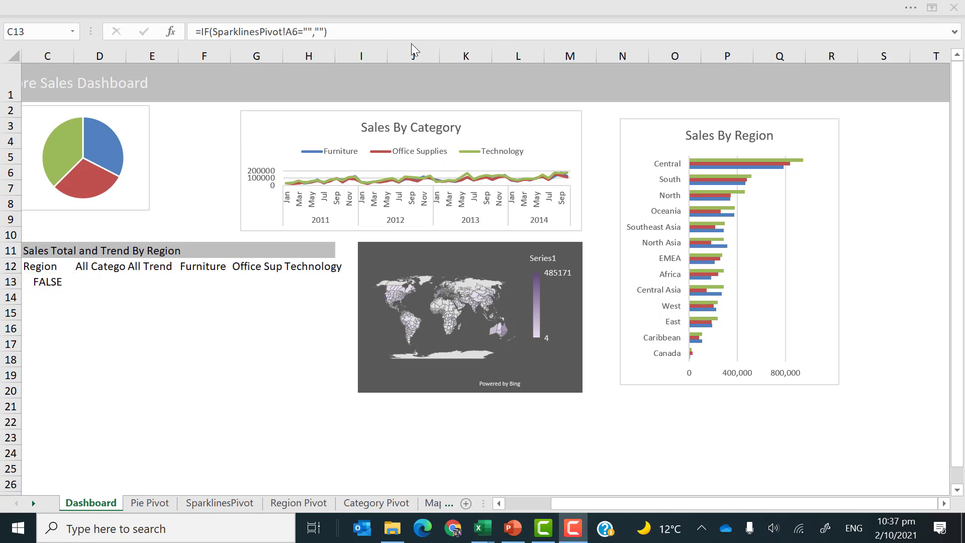
Extend the C13 formula with SparklinesPivot!A6 as the value if false, giving =IF(SparklinesPivot!A6="","",SparklinesPivot!A6).
{"action": "left_click", "coordinate": [326, 32]}
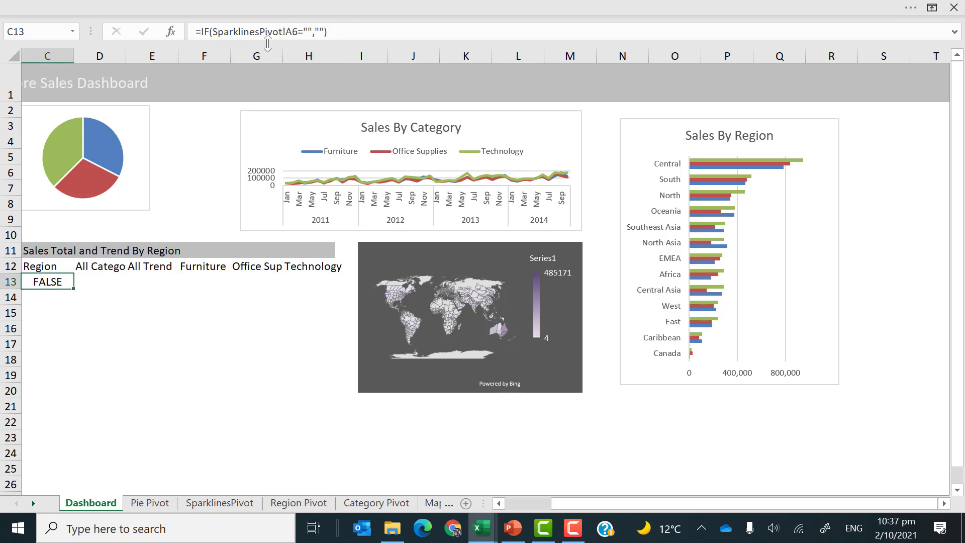
{"action": "left_click", "coordinate": [325, 32]}
{"action": "type", "text": ","}
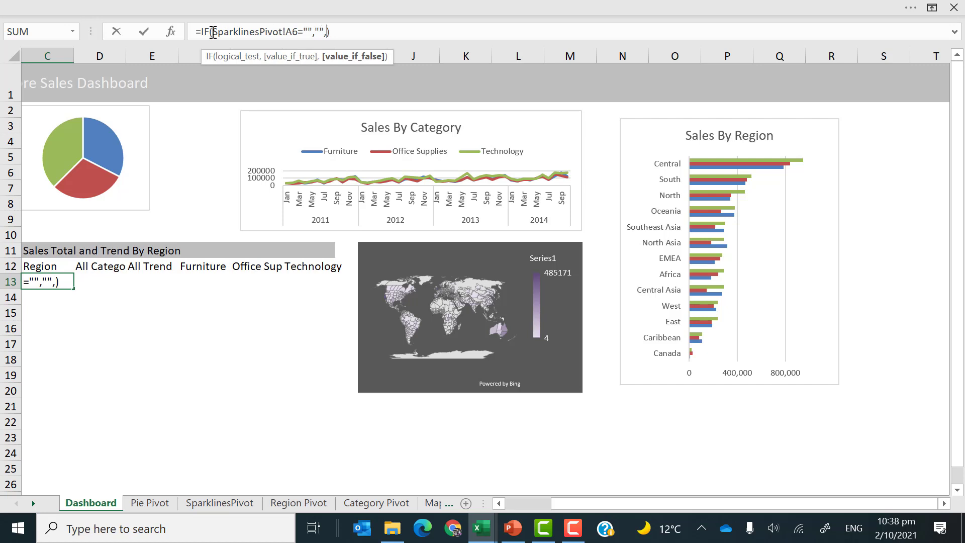
{"action": "left_click_drag", "start_coordinate": [213, 31], "coordinate": [300, 33]}
{"action": "key", "text": "ctrl+c"}
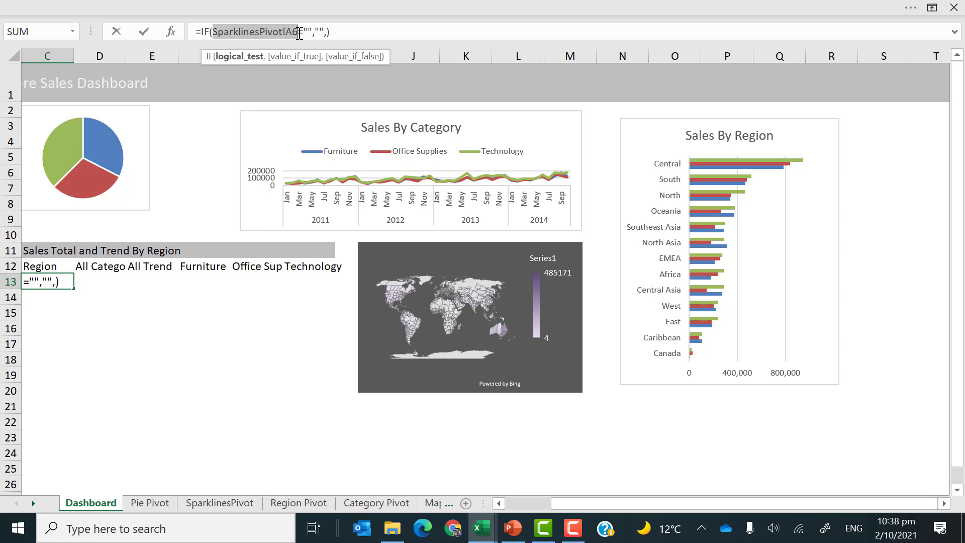
{"action": "left_click", "coordinate": [328, 32]}
{"action": "key", "text": "ctrl+v"}
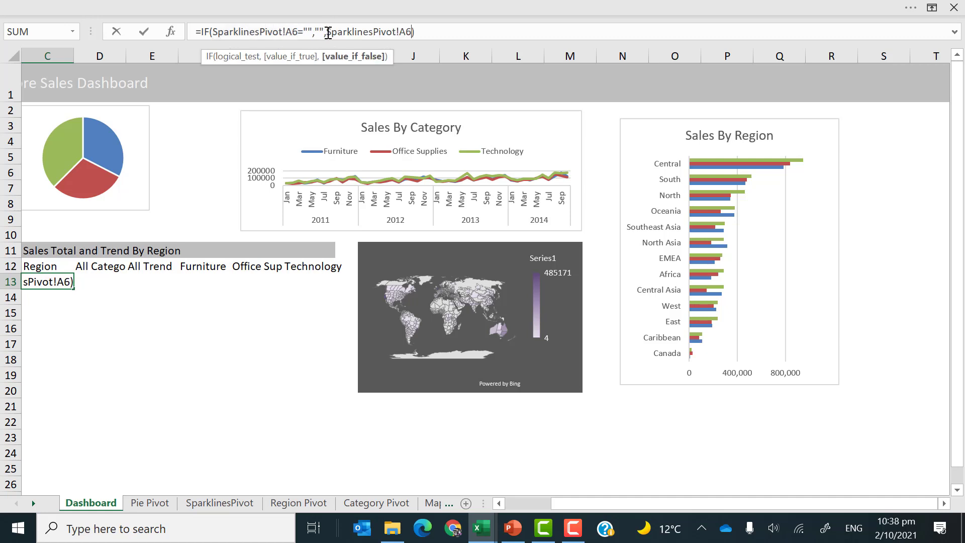
{"action": "key", "text": "Return"}
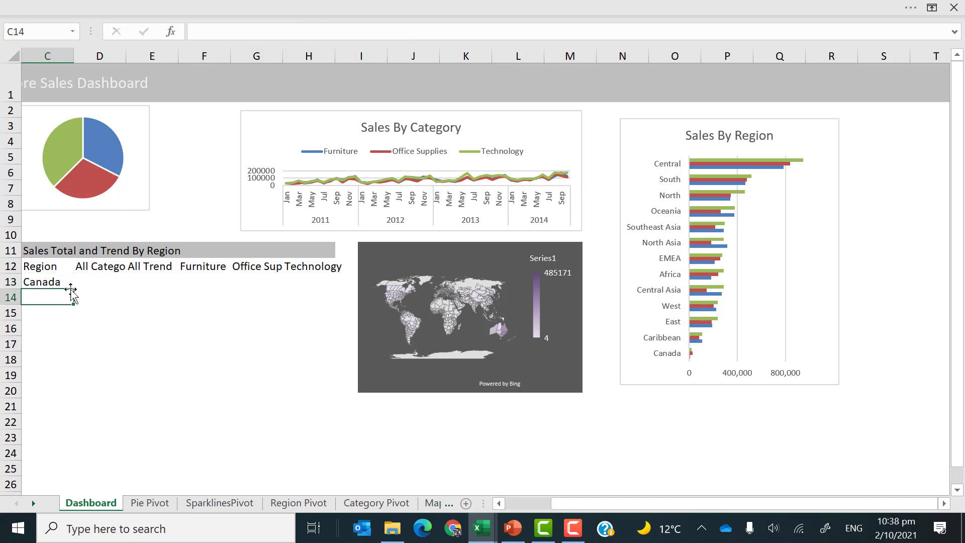
Fill the region formula from C13 down to C26 and compare the names with the regions on SparklinesPivot.
{"action": "left_click", "coordinate": [56, 279]}
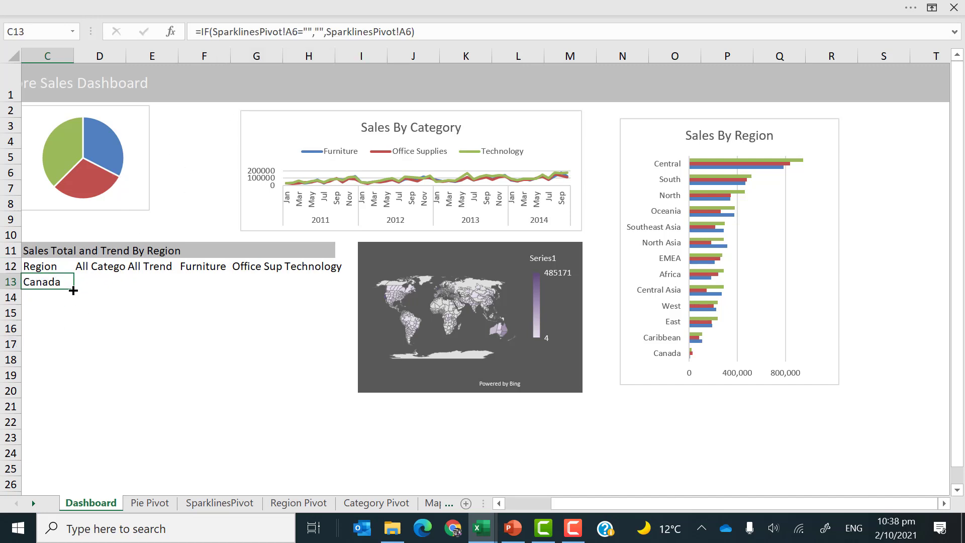
{"action": "left_click_drag", "start_coordinate": [72, 290], "coordinate": [71, 425]}
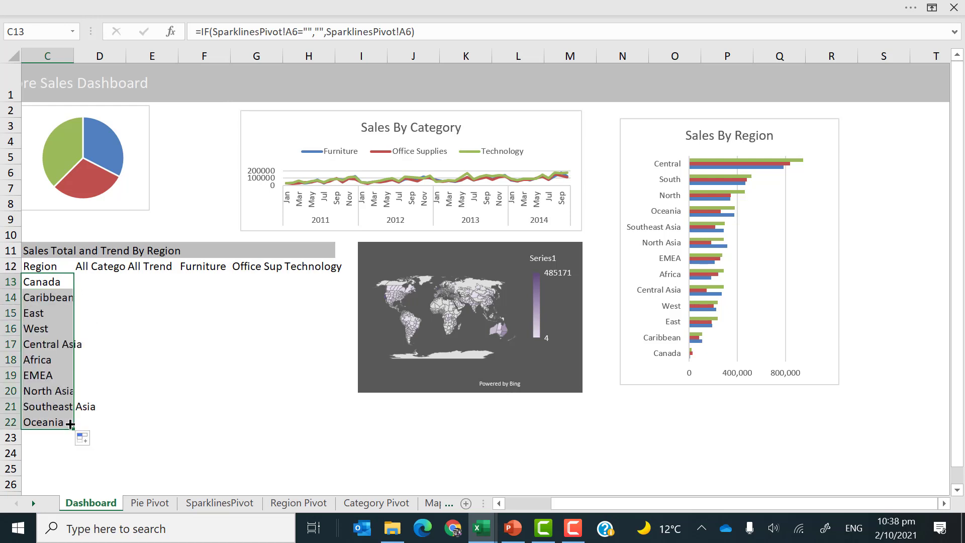
{"action": "left_click_drag", "start_coordinate": [73, 430], "coordinate": [76, 491]}
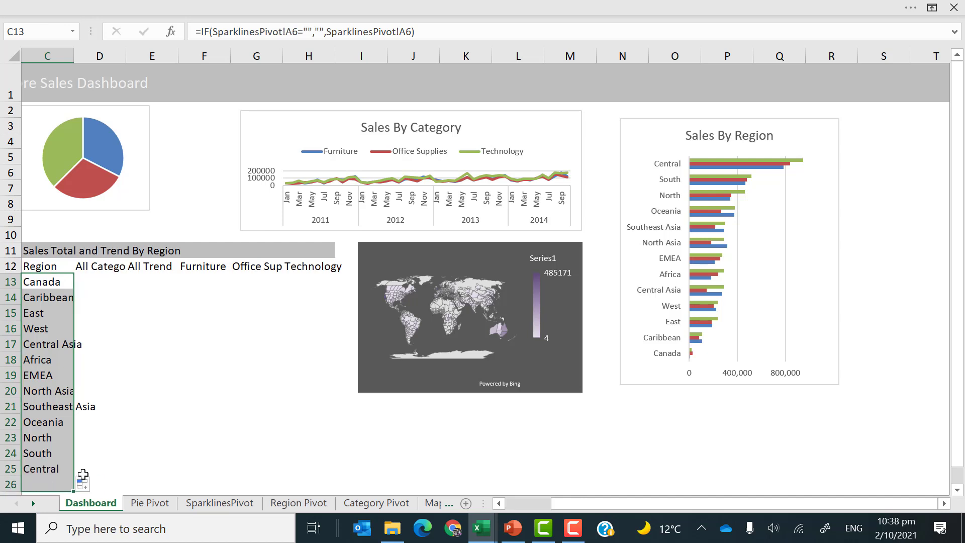
{"action": "left_click", "coordinate": [56, 481]}
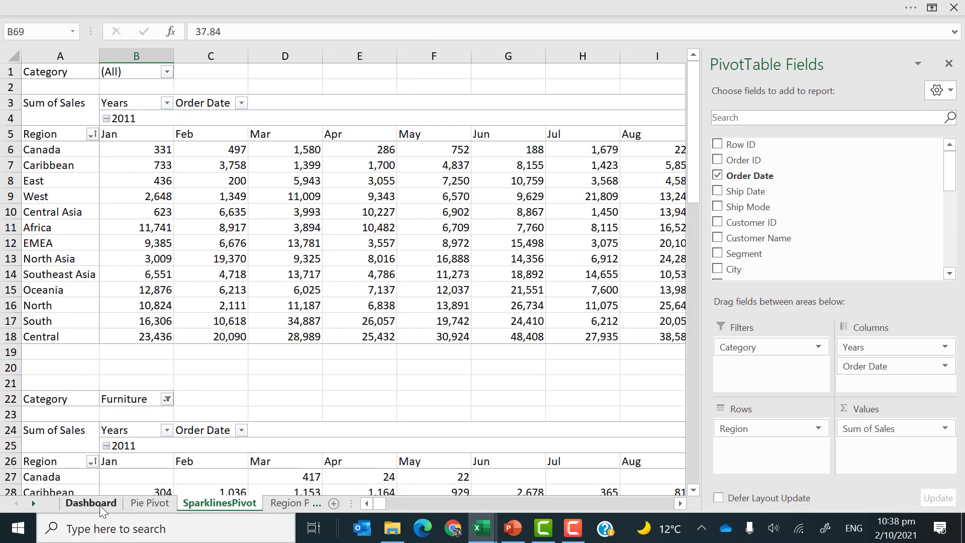
{"action": "left_click", "coordinate": [101, 504]}
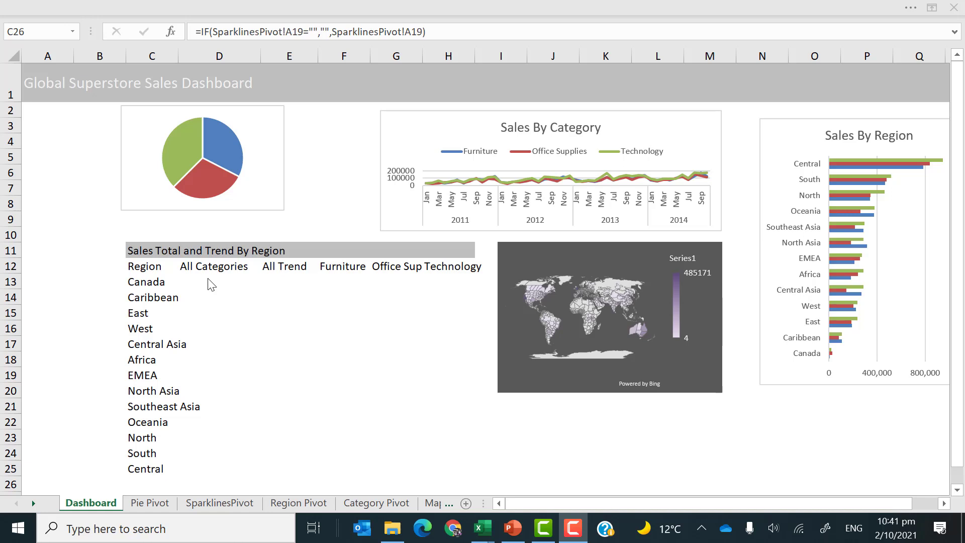
Begin an IF formula in D13 that references Canada's grand total on Region Pivot through GETPIVOTDATA, with "" as the value if true.
{"action": "left_click", "coordinate": [207, 278]}
{"action": "left_click", "coordinate": [203, 283]}
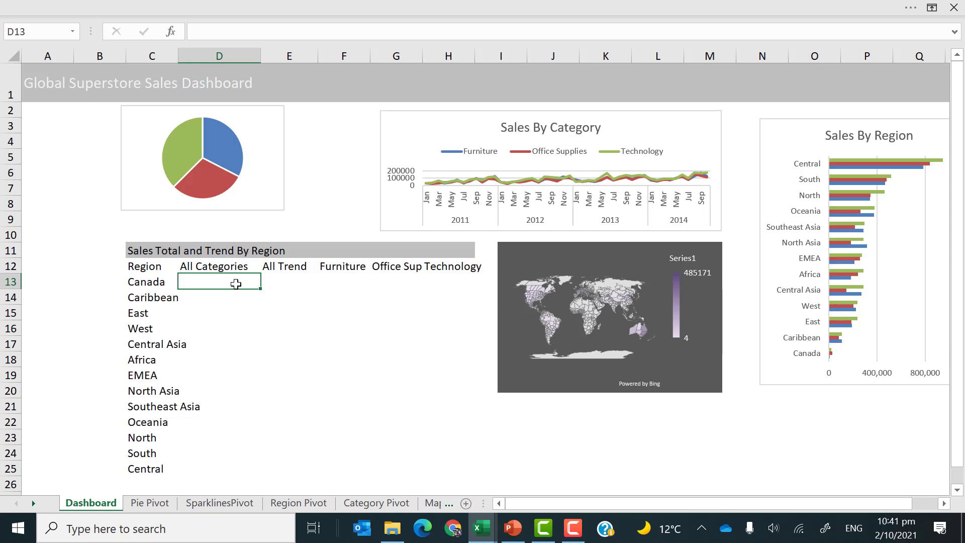
{"action": "type", "text": "=IF"}
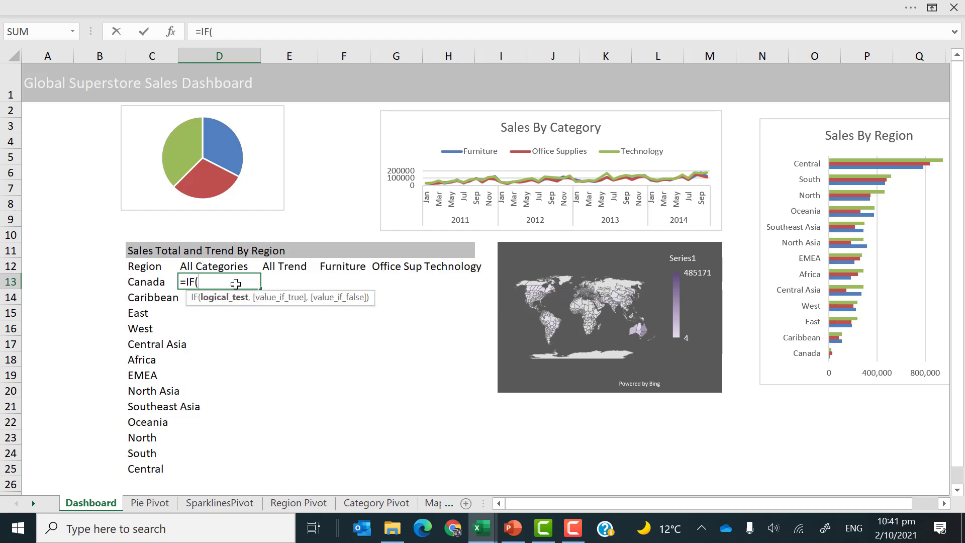
{"action": "left_click", "coordinate": [288, 504]}
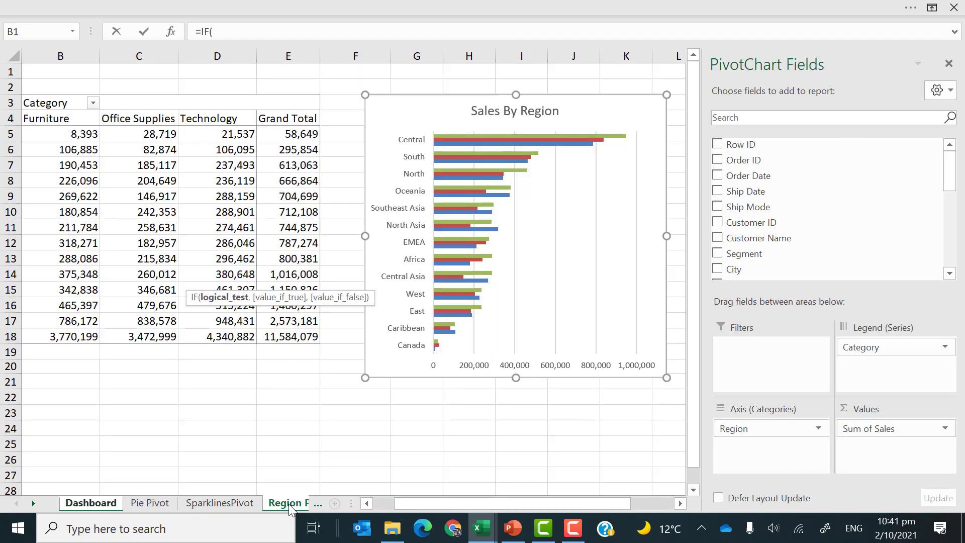
{"action": "left_click", "coordinate": [284, 133]}
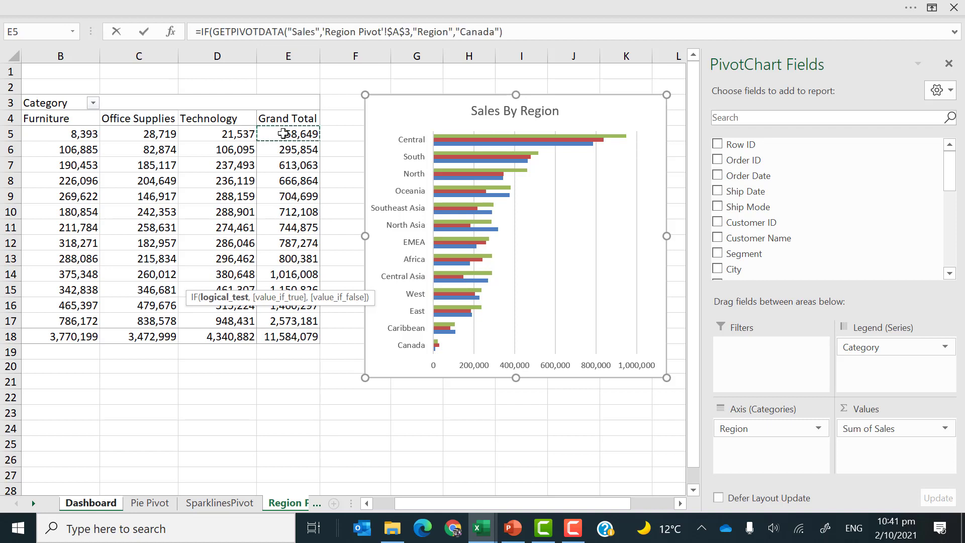
{"action": "type", "text": ",\"\""}
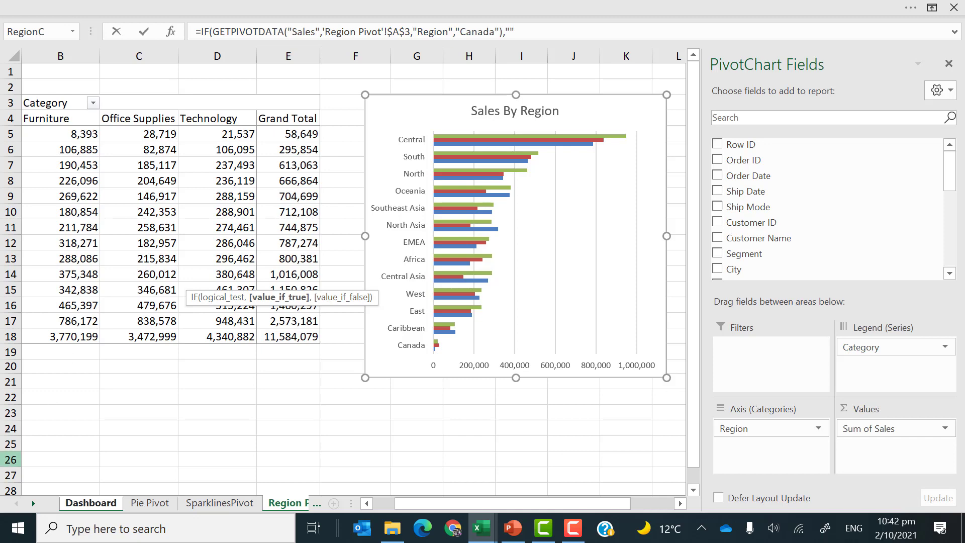
{"action": "key", "text": "Return"}
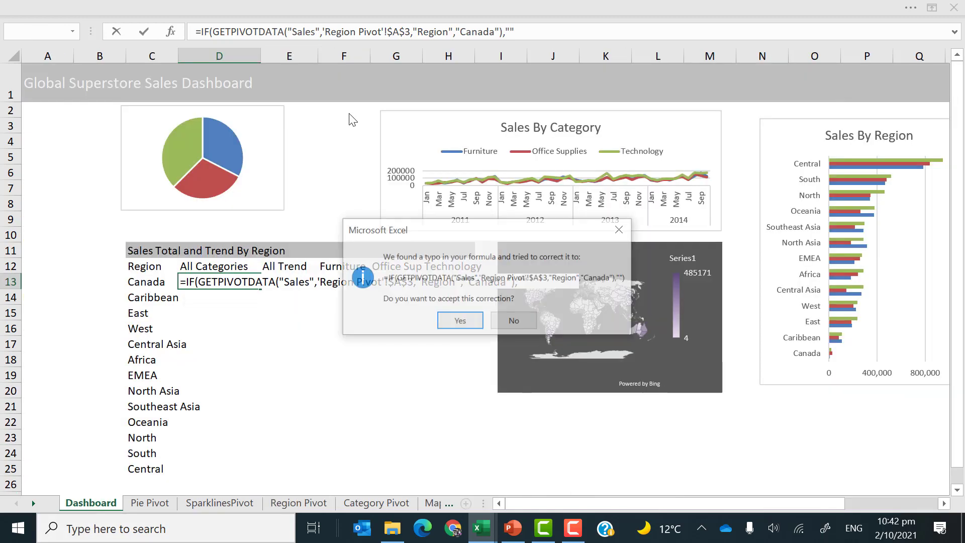
Reject the suggested formula correction and complete D13's logical test by comparing the GETPIVOTDATA result with "".
{"action": "left_click", "coordinate": [621, 229]}
{"action": "left_click", "coordinate": [539, 6]}
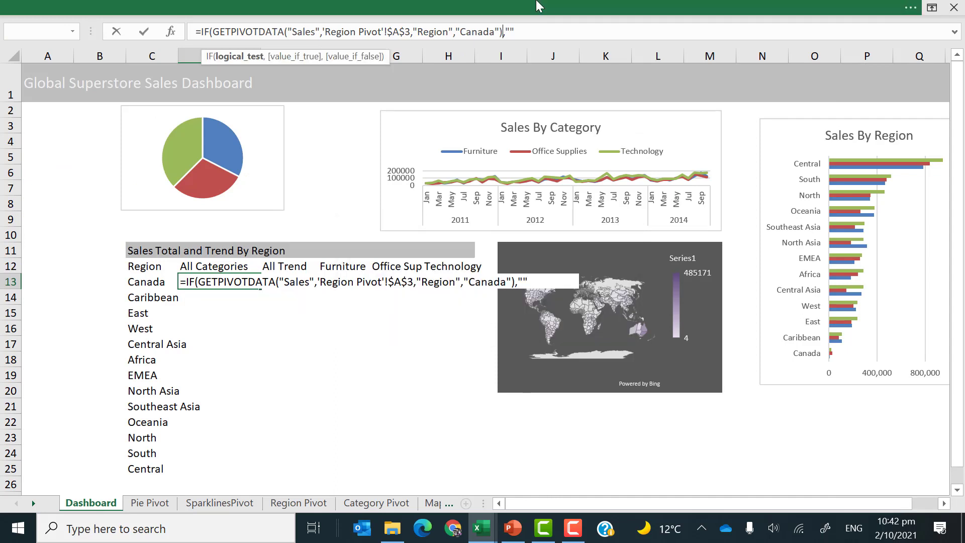
{"action": "type", "text": "=\"\""}
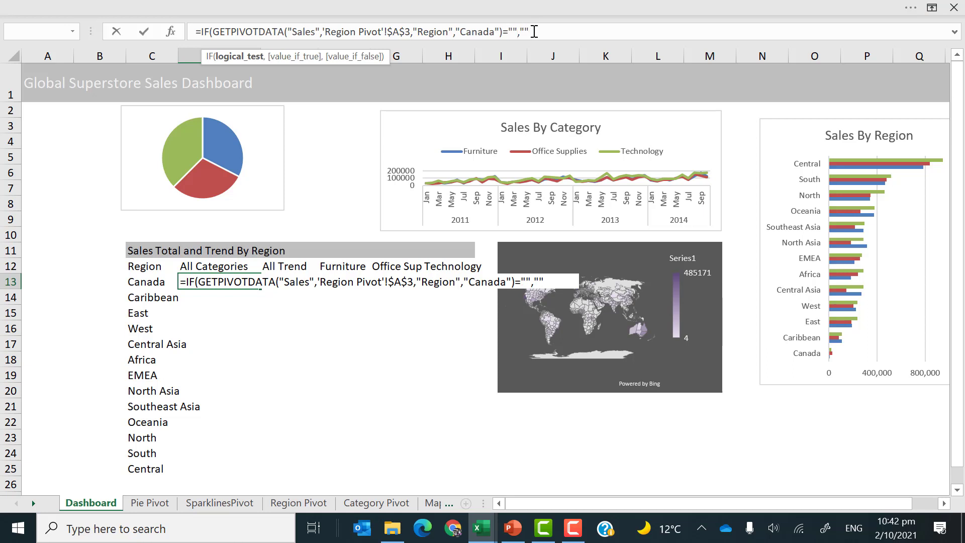
{"action": "left_click", "coordinate": [536, 32]}
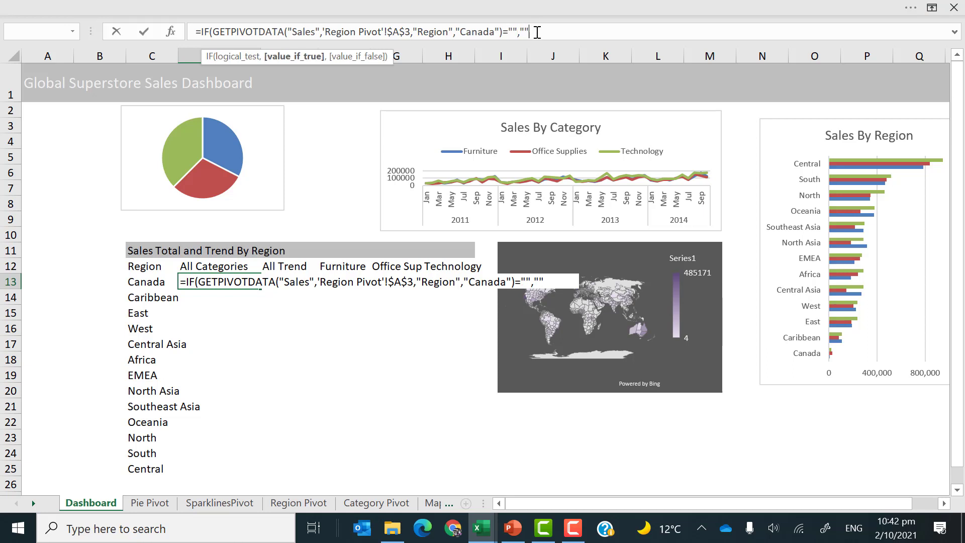
Add GETPIVOTDATA("Sales",'Region Pivot'!$A$3,"Region","Canada") as the value if false in the D13 formula.
{"action": "type", "text": ","}
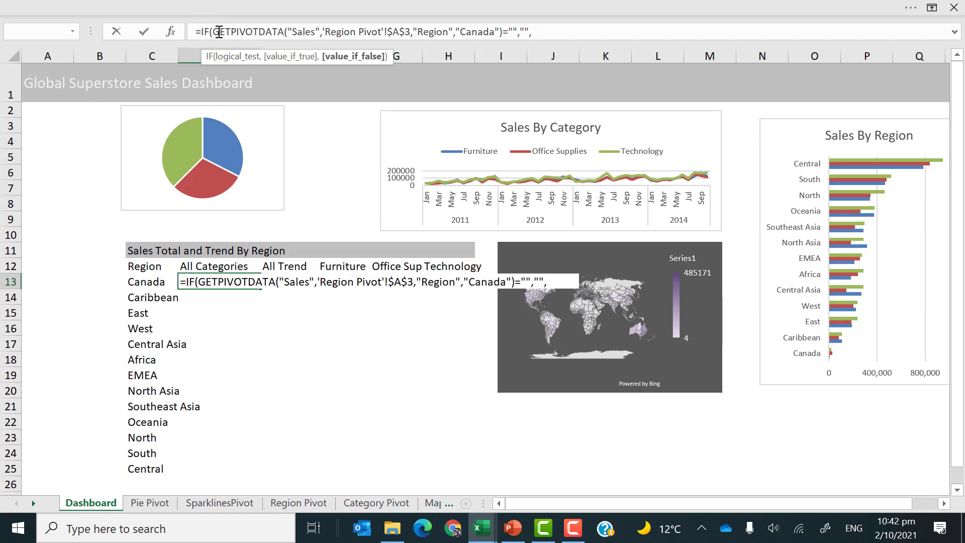
{"action": "left_click_drag", "start_coordinate": [214, 33], "coordinate": [502, 36]}
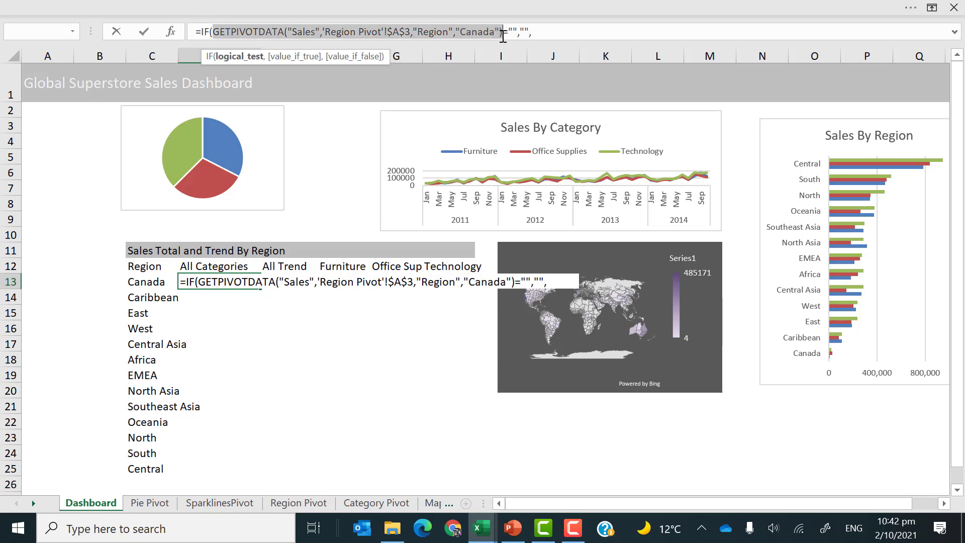
{"action": "left_click", "coordinate": [548, 33]}
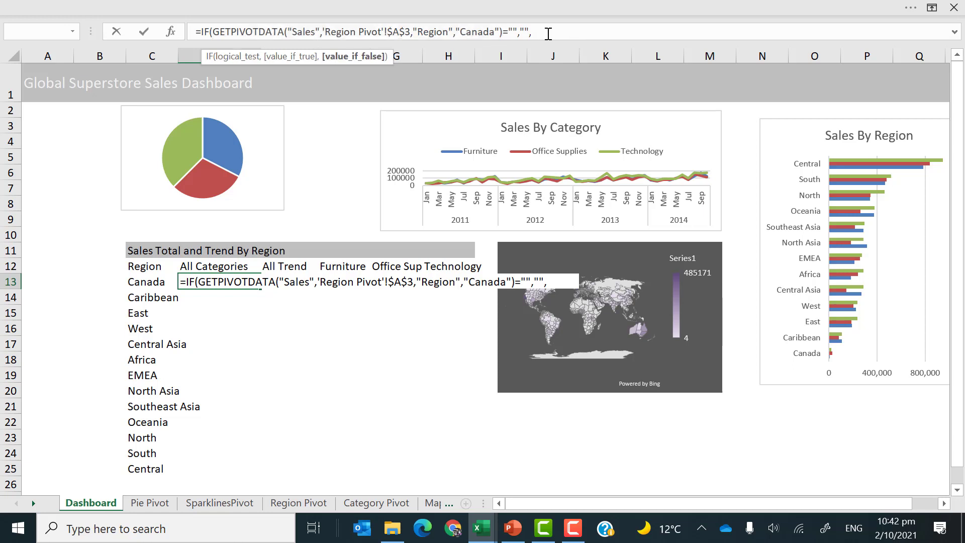
{"action": "type", "text": "GETPIVOTDATA(\"Sales\",'Region Pivot'!$A$3,\"Region\",\"Canada\")"}
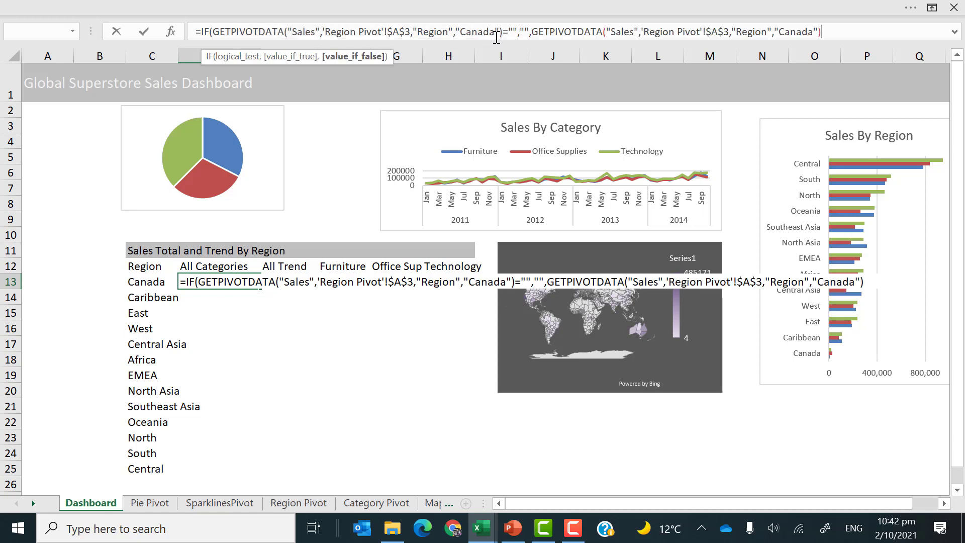
Replace "Canada" in both GETPIVOTDATA functions of D13 with a reference to Dashboard!C13 and enter the formula.
{"action": "left_click_drag", "start_coordinate": [456, 33], "coordinate": [500, 33]}
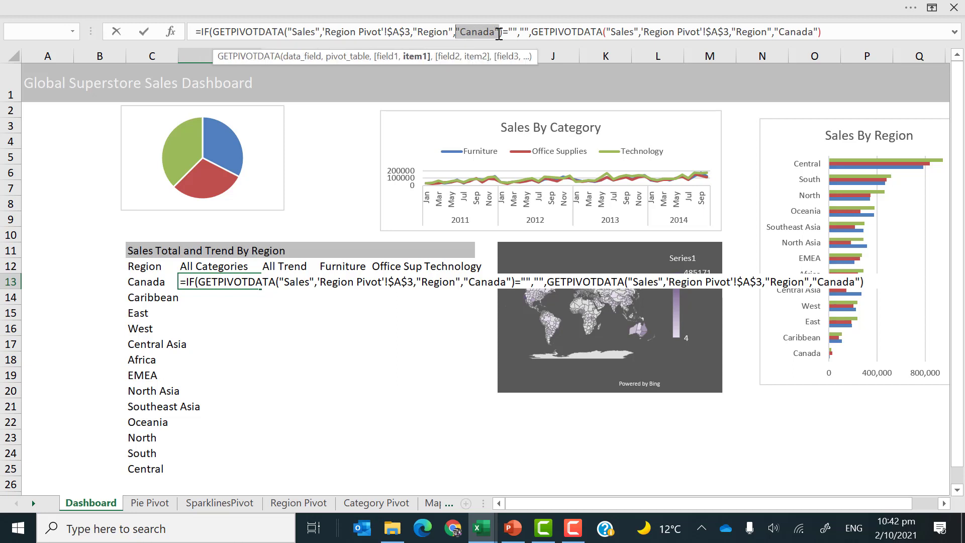
{"action": "key", "text": "Delete"}
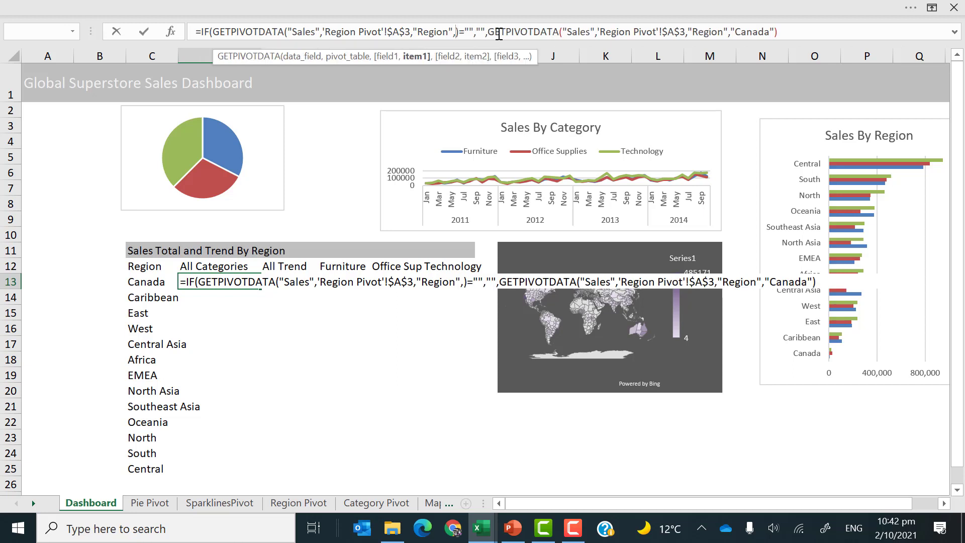
{"action": "left_click", "coordinate": [149, 282]}
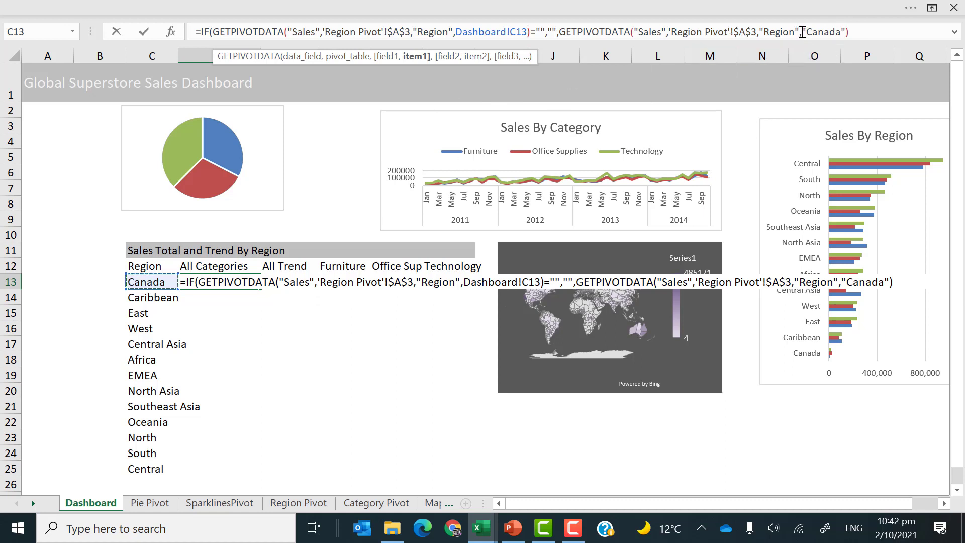
{"action": "left_click_drag", "start_coordinate": [803, 31], "coordinate": [848, 32]}
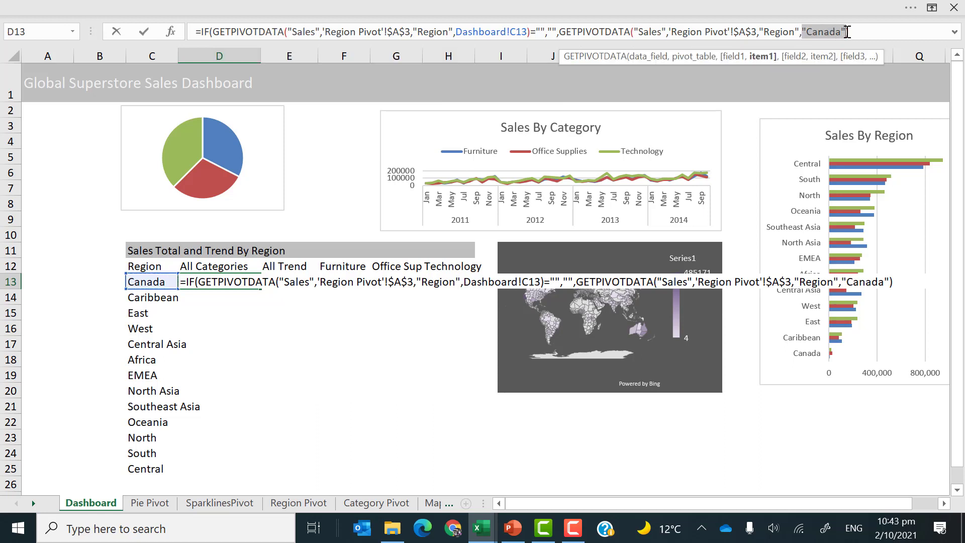
{"action": "key", "text": "Delete"}
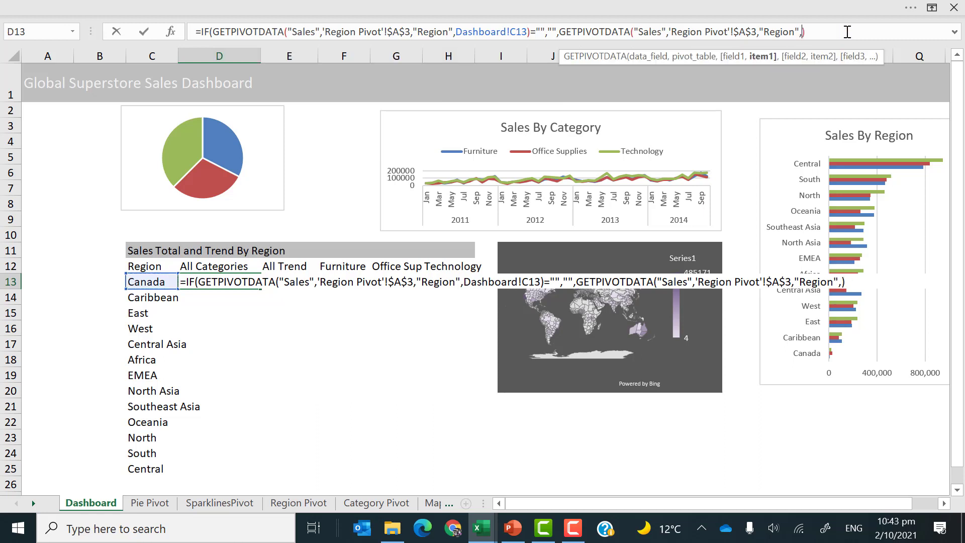
{"action": "left_click", "coordinate": [145, 283]}
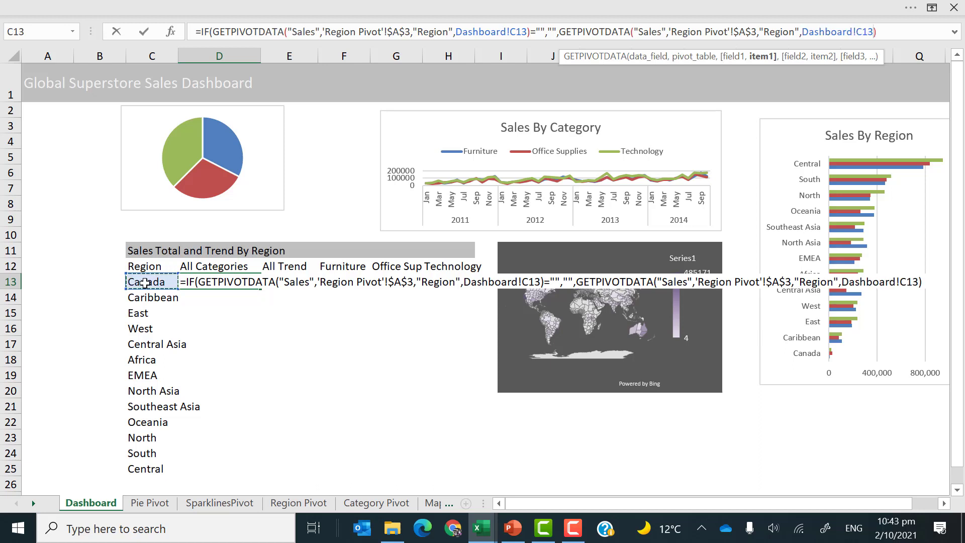
{"action": "key", "text": "Return"}
Fill the All Categories formula from D13 down to D26 and clear cell D26.
{"action": "left_click", "coordinate": [232, 281]}
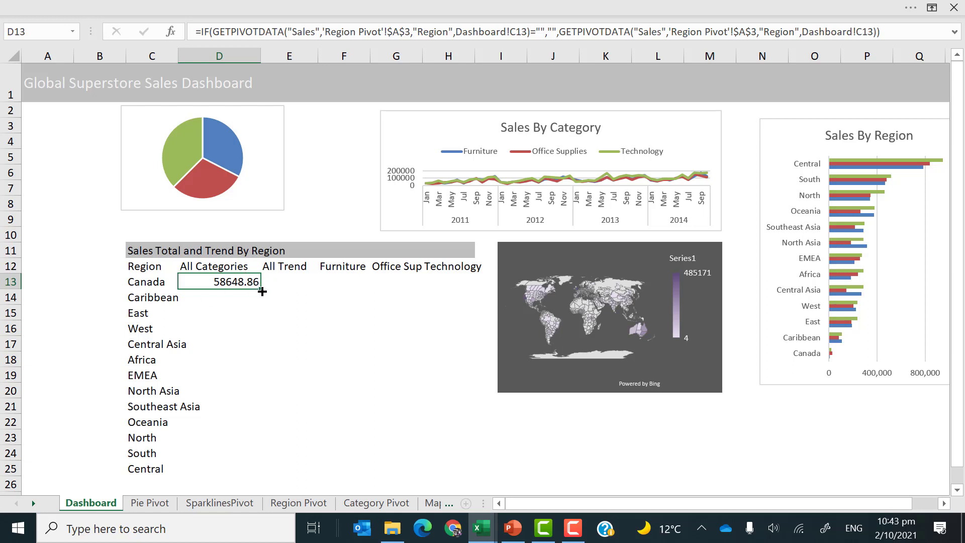
{"action": "left_click_drag", "start_coordinate": [262, 291], "coordinate": [262, 486]}
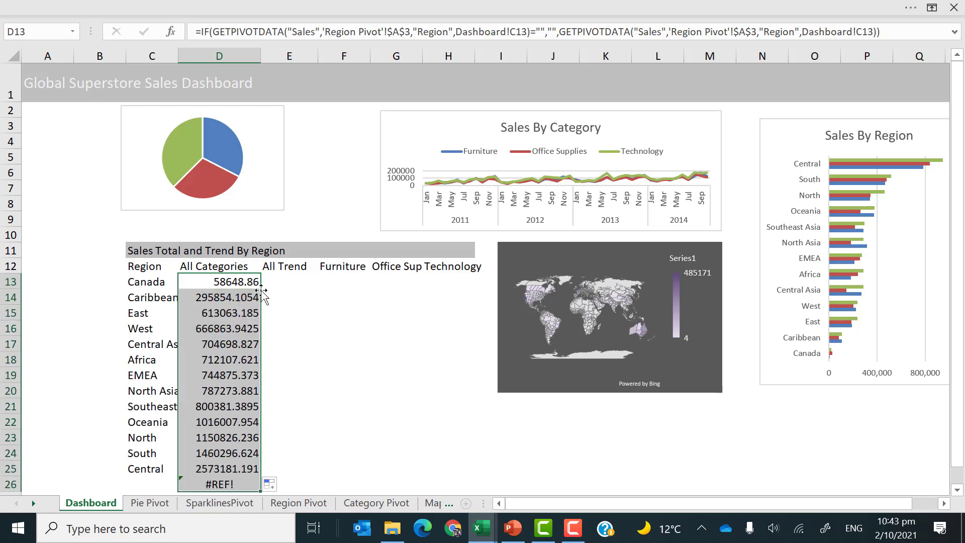
{"action": "left_click", "coordinate": [202, 480]}
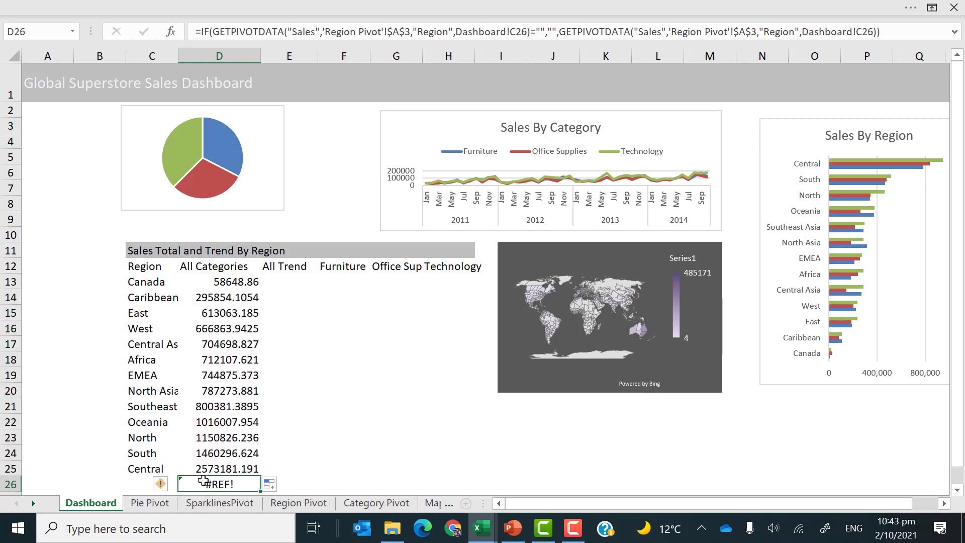
{"action": "key", "text": "Delete"}
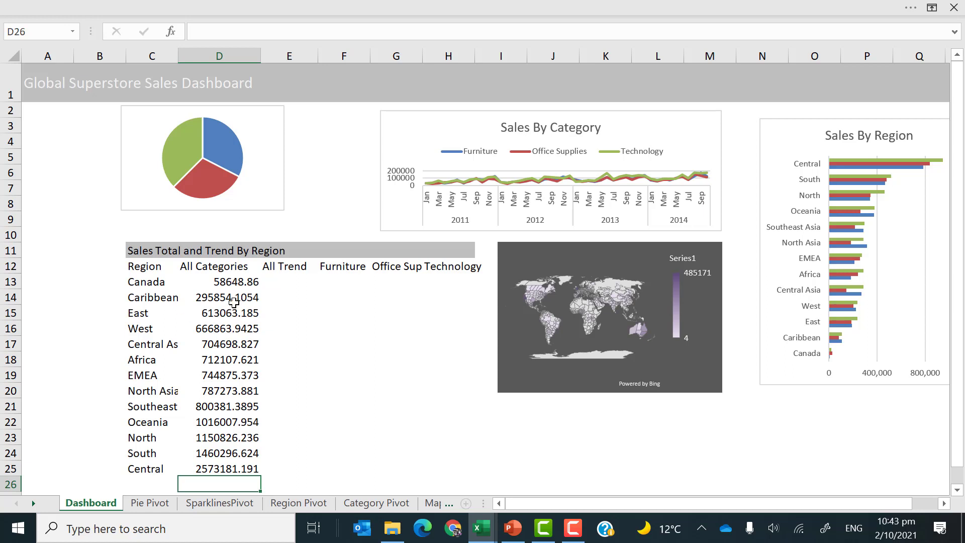
Format the All Categories values in D13:D25 as Currency with the $ symbol and 0 decimal places.
{"action": "left_click", "coordinate": [225, 282]}
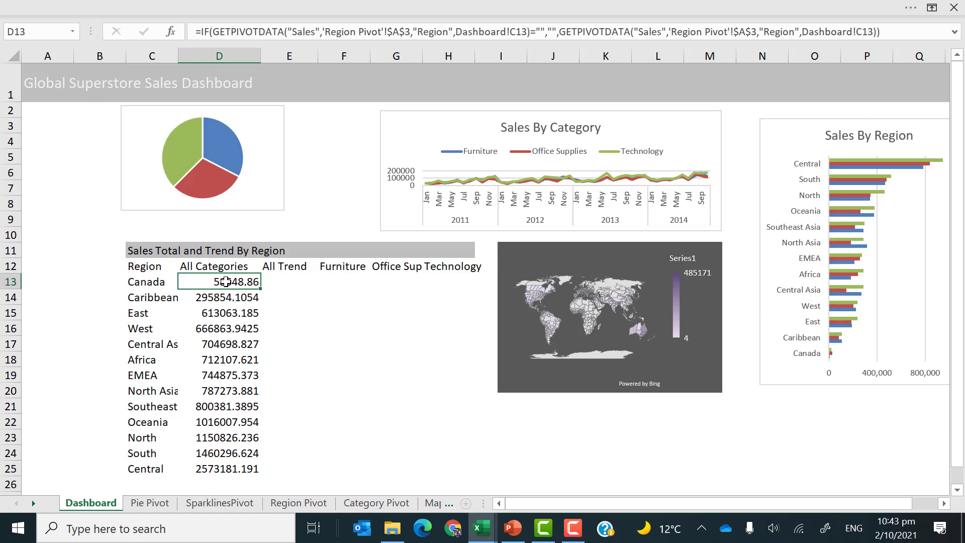
{"action": "key", "text": "ctrl+shift+Down"}
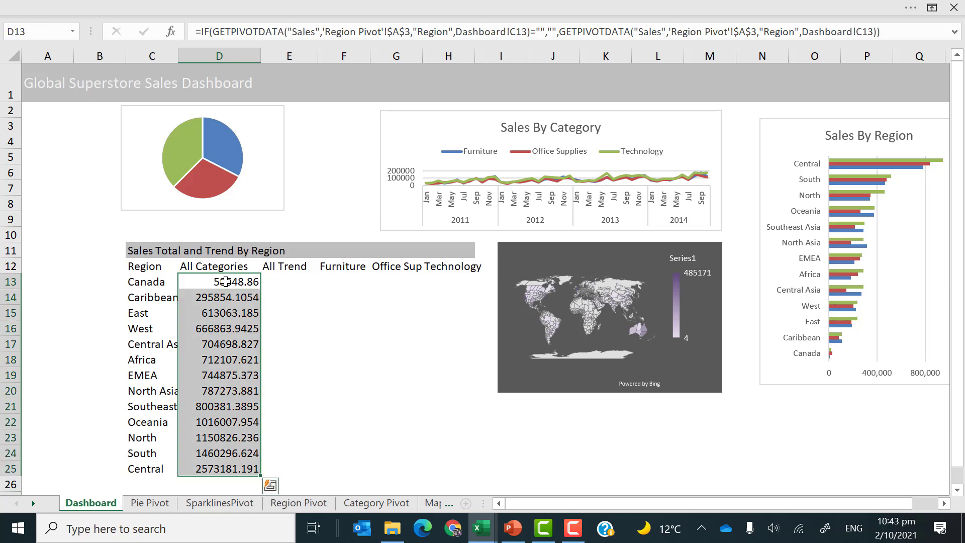
{"action": "right_click", "coordinate": [225, 282]}
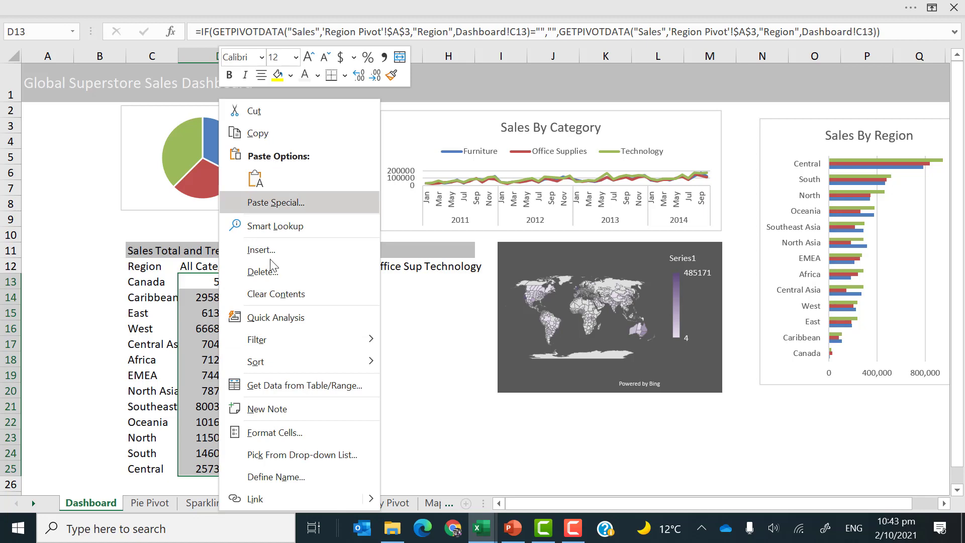
{"action": "left_click", "coordinate": [258, 433]}
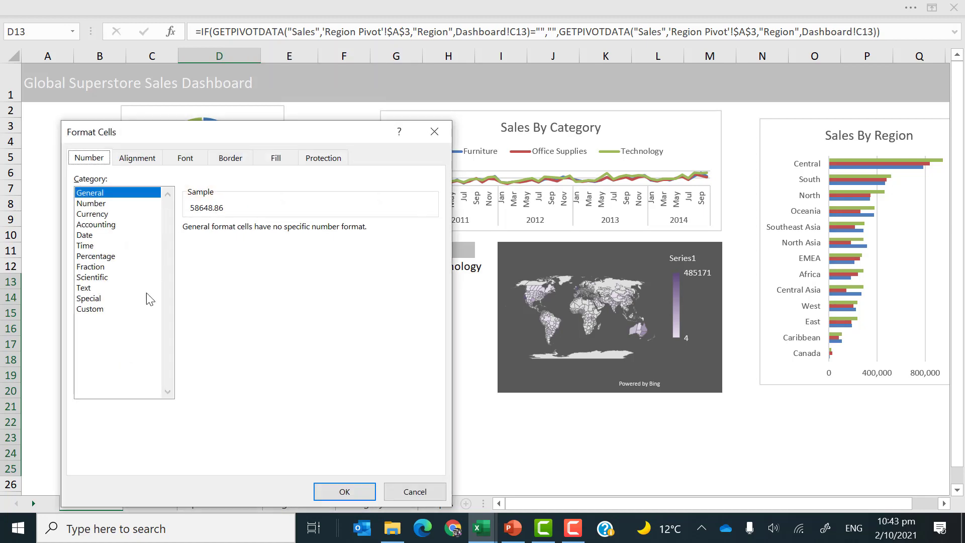
{"action": "left_click", "coordinate": [110, 216]}
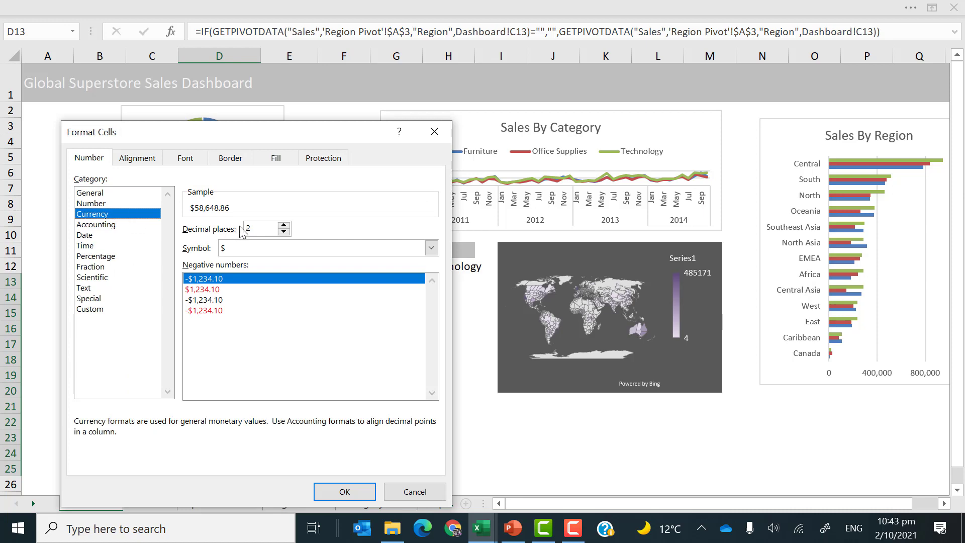
{"action": "left_click", "coordinate": [283, 232]}
{"action": "left_click", "coordinate": [284, 232]}
{"action": "left_click", "coordinate": [335, 495]}
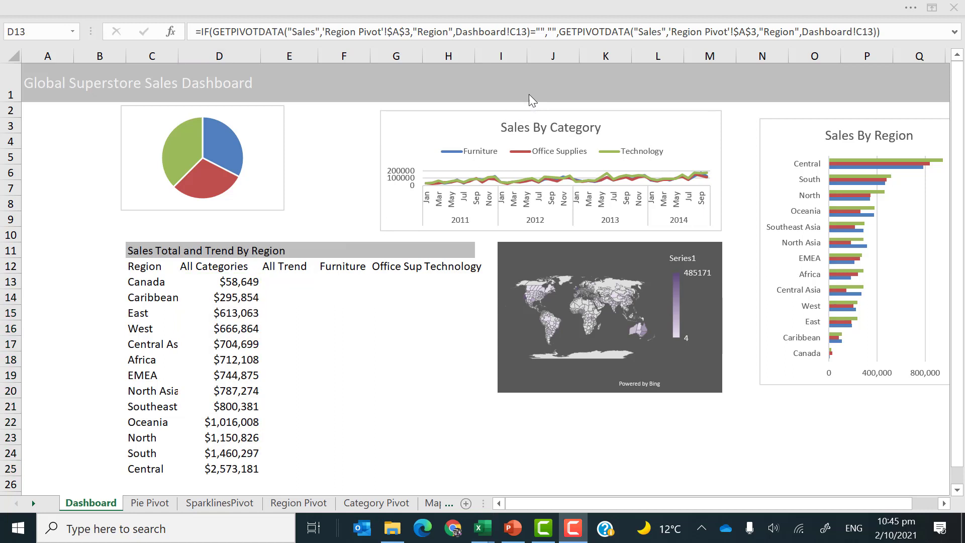
Dismiss the name conflict warning and apply blue solid-fill data bars to the All Categories values in D13:D25.
{"action": "left_click", "coordinate": [220, 285]}
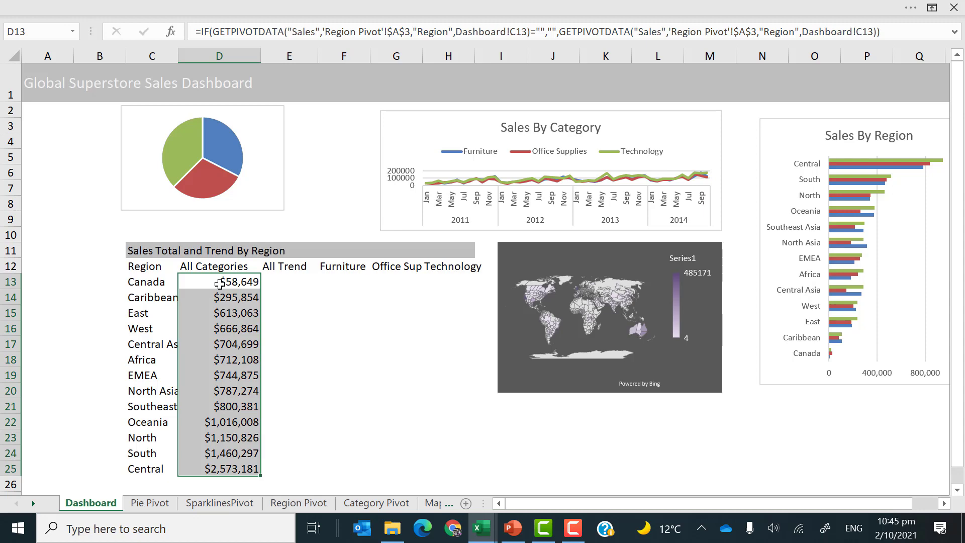
{"action": "left_click", "coordinate": [220, 284]}
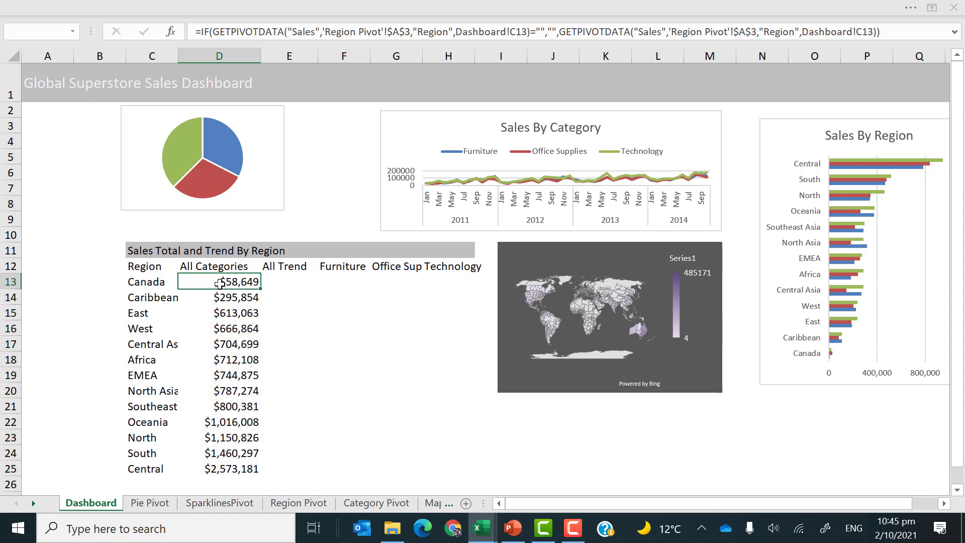
{"action": "left_click", "coordinate": [516, 316]}
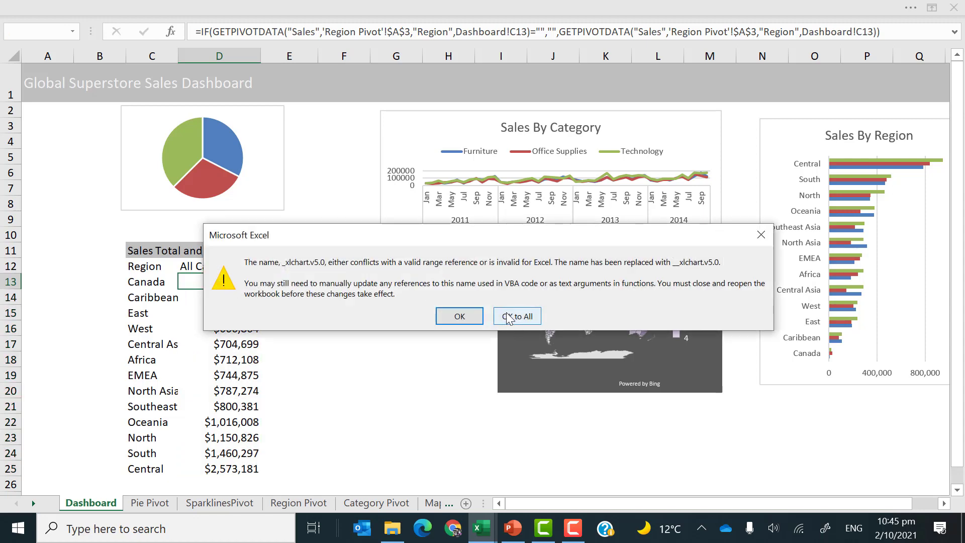
{"action": "left_click", "coordinate": [67, 7]}
{"action": "left_click", "coordinate": [65, 38]}
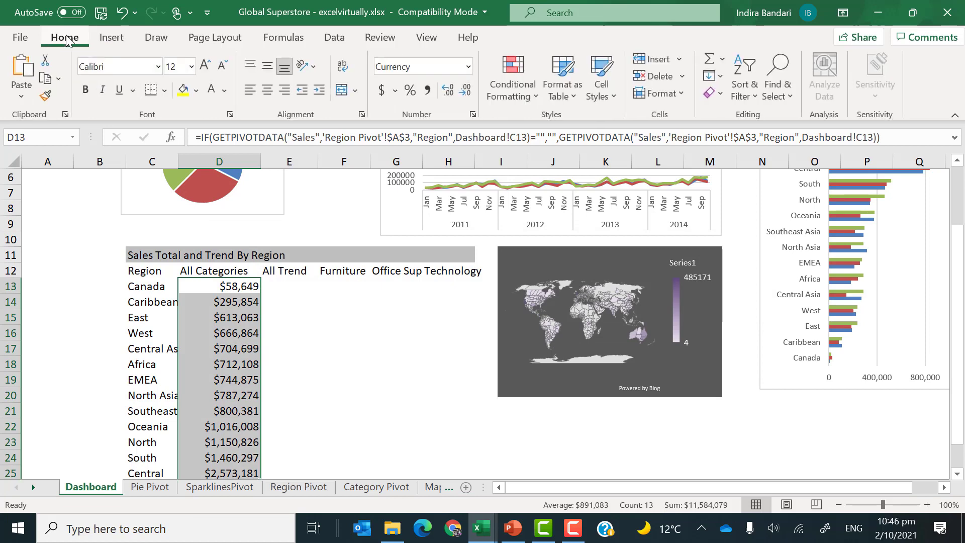
{"action": "left_click", "coordinate": [515, 99]}
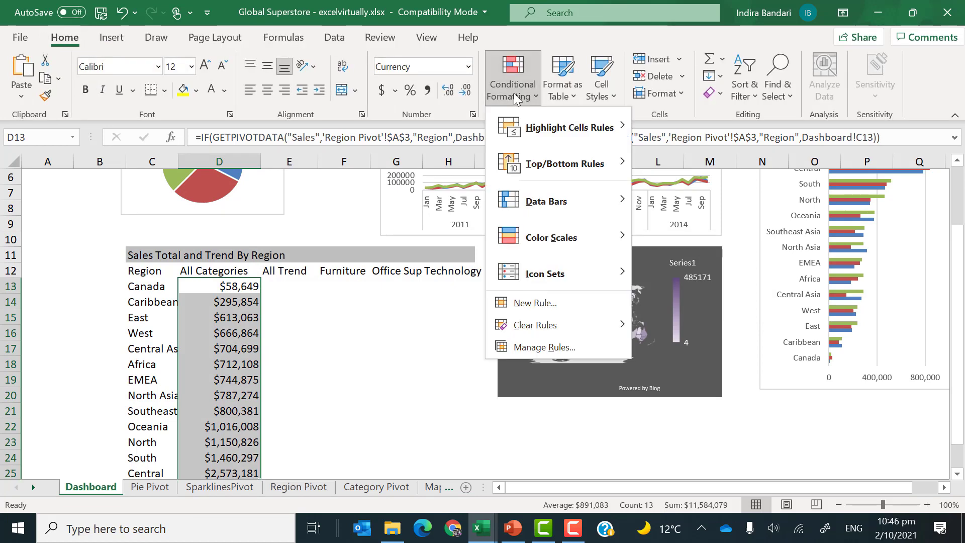
{"action": "mouse_move", "coordinate": [553, 217]}
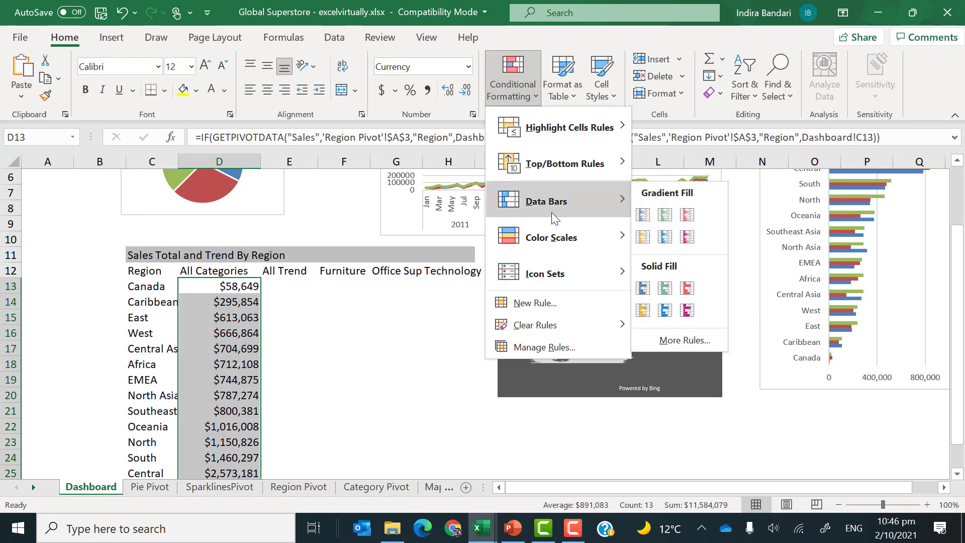
{"action": "left_click", "coordinate": [643, 289]}
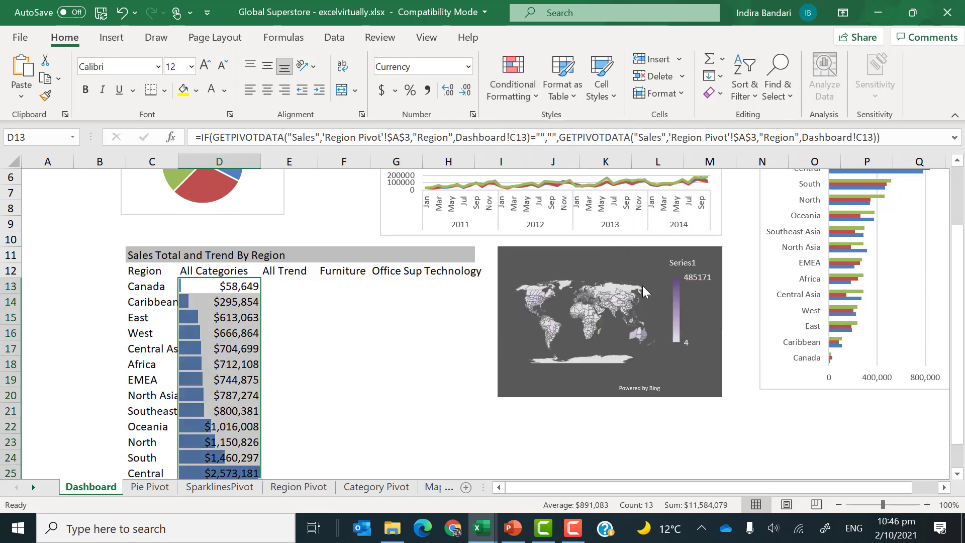
{"action": "left_click", "coordinate": [237, 323]}
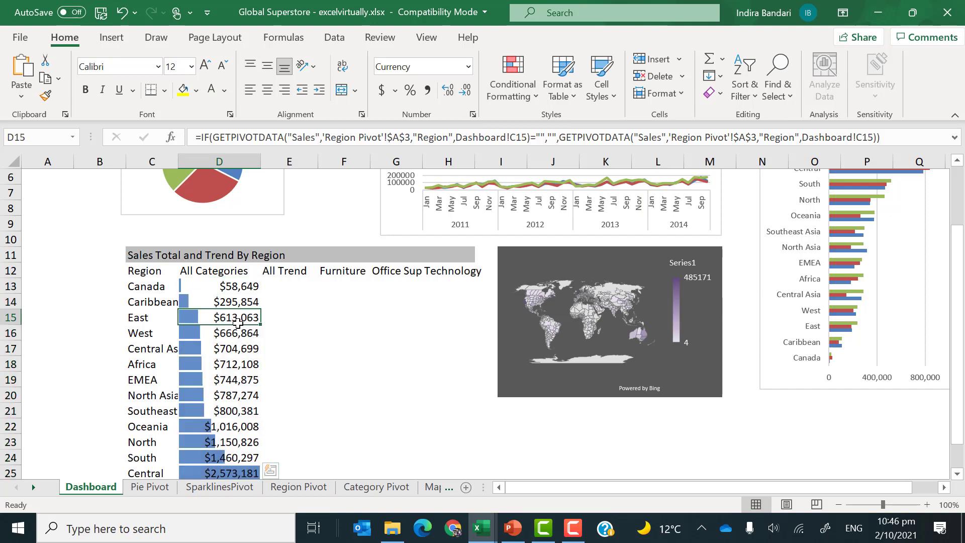
Edit the data bar rule for the All Categories values in D13:D25 to use a dark gray solid fill.
{"action": "left_click", "coordinate": [225, 284]}
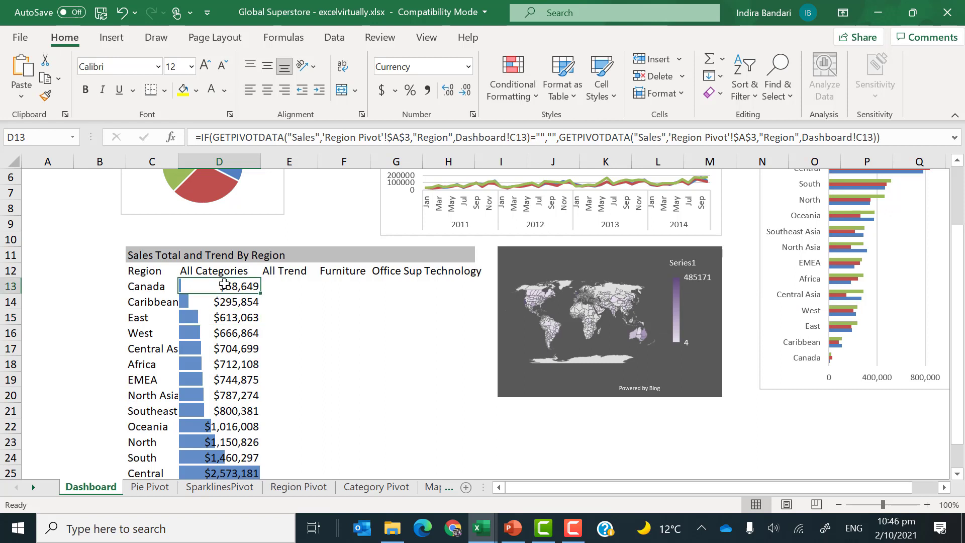
{"action": "key", "text": "ctrl+shift+Down"}
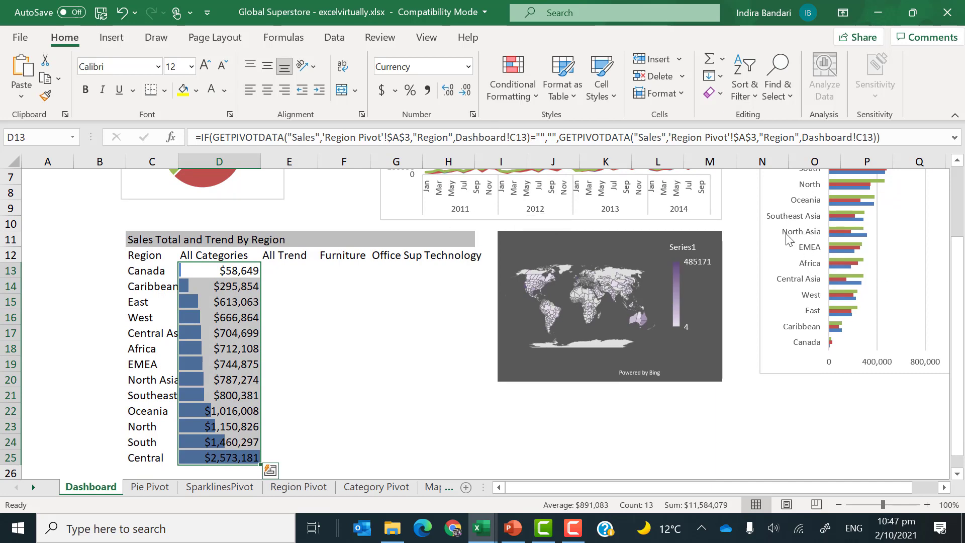
{"action": "left_click_drag", "start_coordinate": [960, 240], "coordinate": [959, 201]}
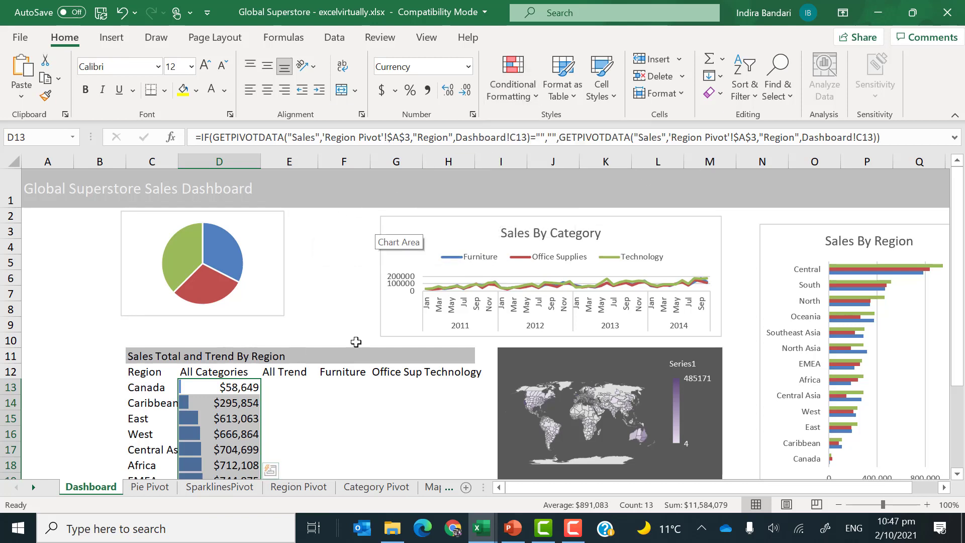
{"action": "left_click", "coordinate": [527, 98]}
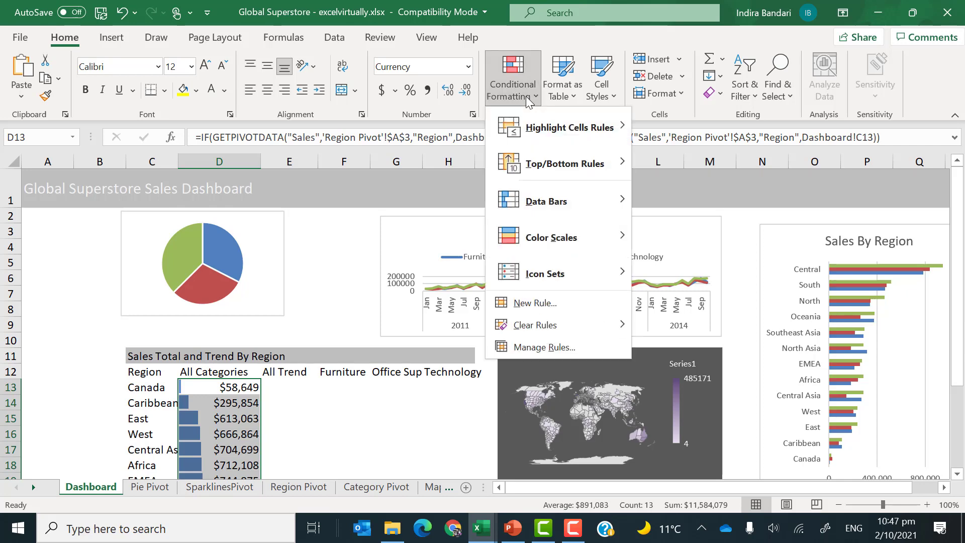
{"action": "left_click", "coordinate": [541, 348]}
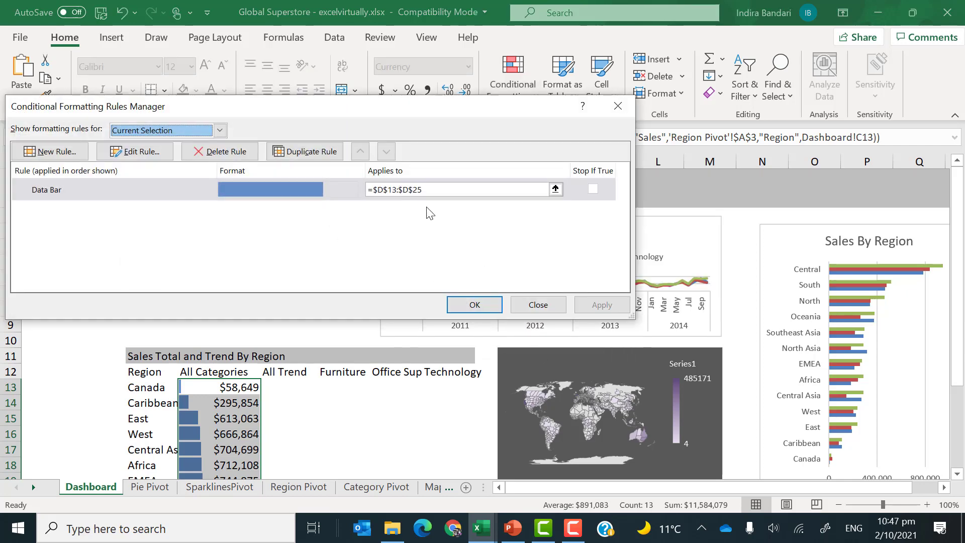
{"action": "double_click", "coordinate": [427, 199]}
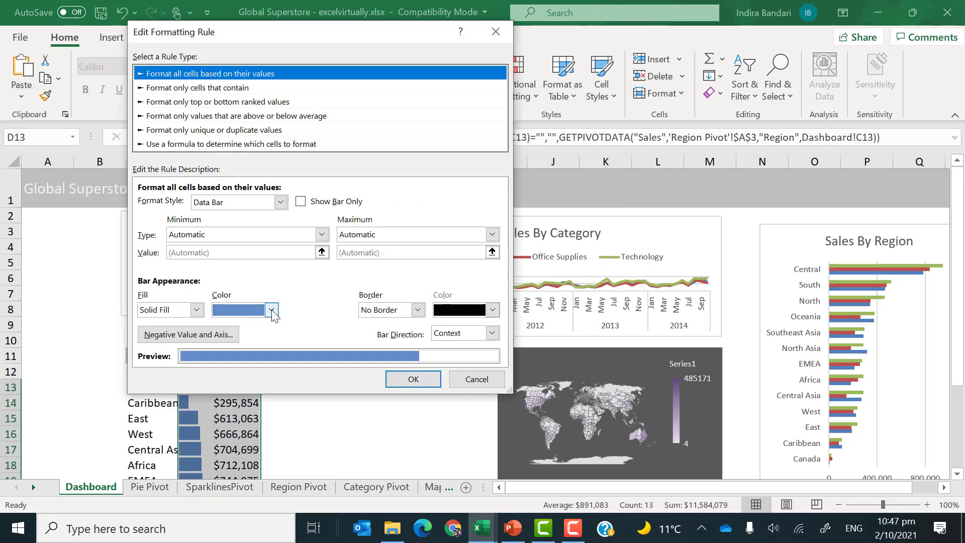
{"action": "left_click", "coordinate": [272, 310]}
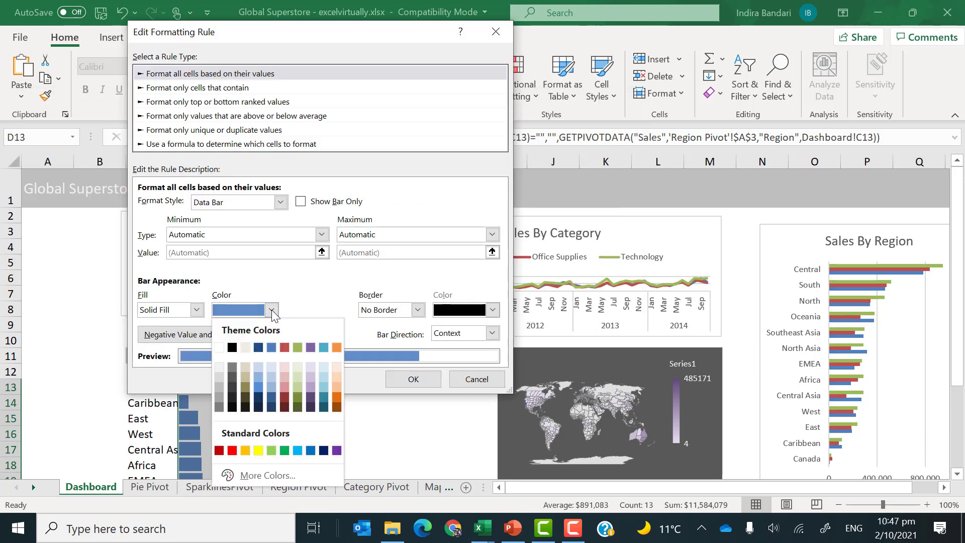
{"action": "left_click", "coordinate": [232, 367]}
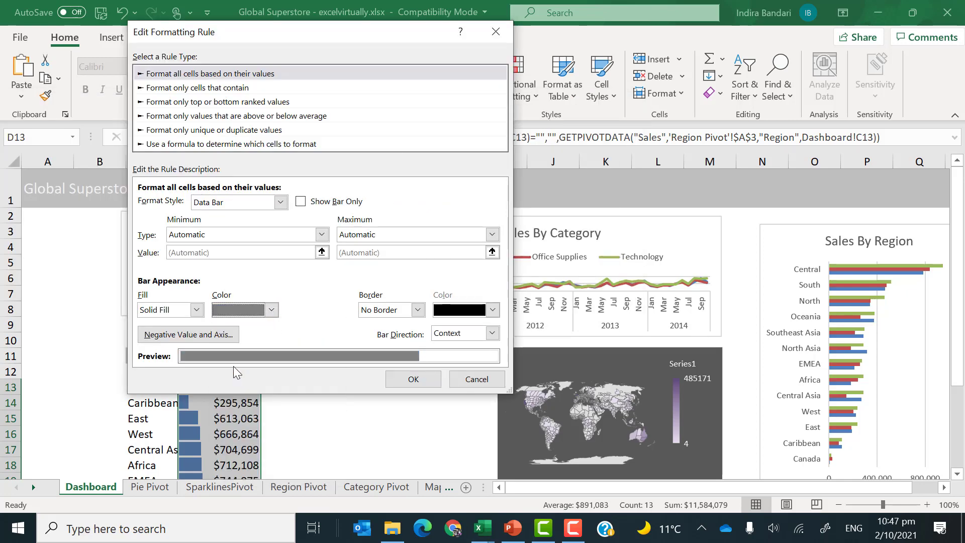
{"action": "left_click", "coordinate": [395, 378]}
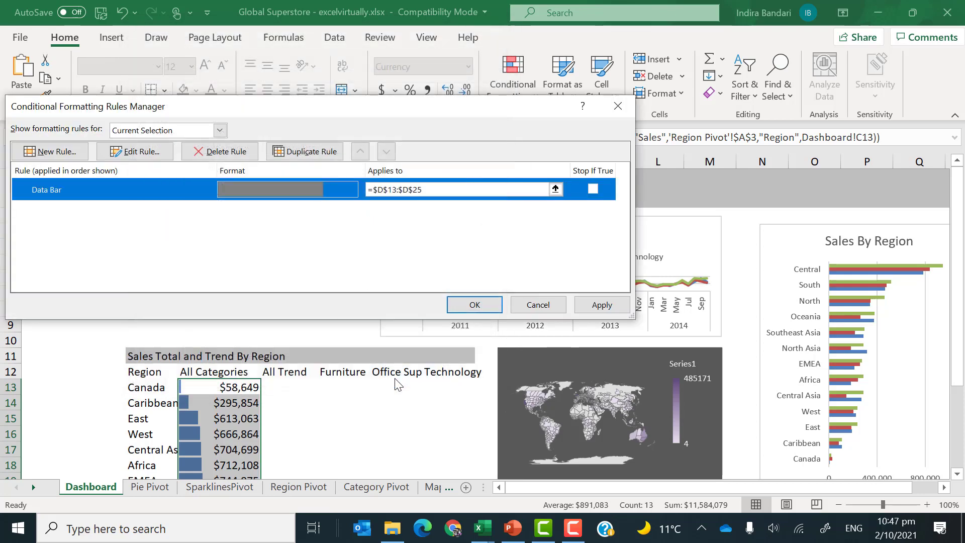
{"action": "left_click", "coordinate": [470, 305]}
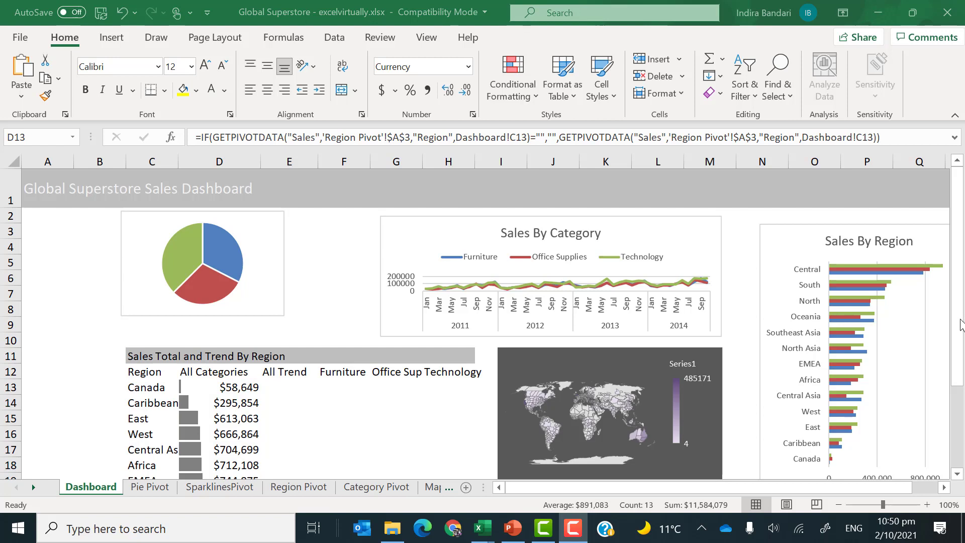
Select the empty All Trend cells E13:E25 beside the regions from Canada to Central.
{"action": "left_click", "coordinate": [960, 326]}
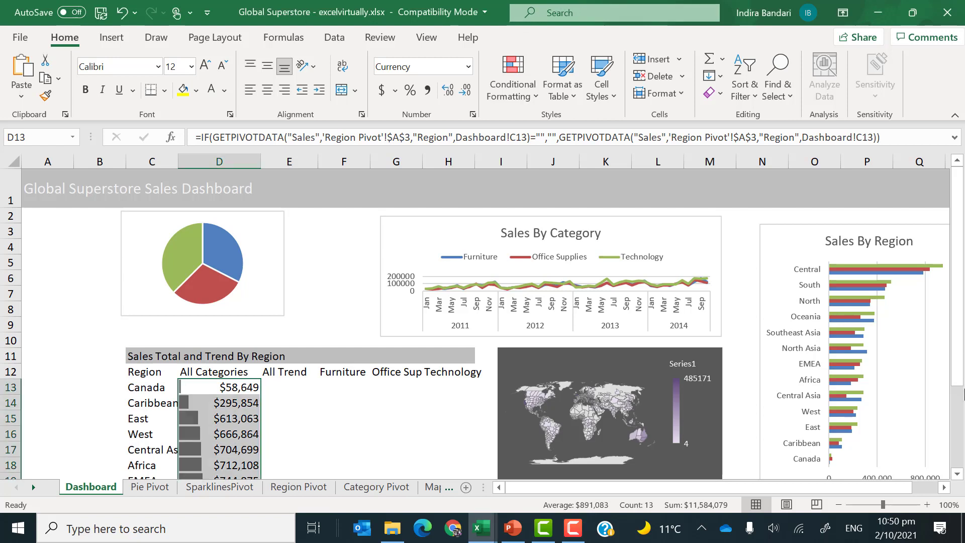
{"action": "scroll", "coordinate": [958, 479], "scroll_direction": "down", "scroll_amount": 1}
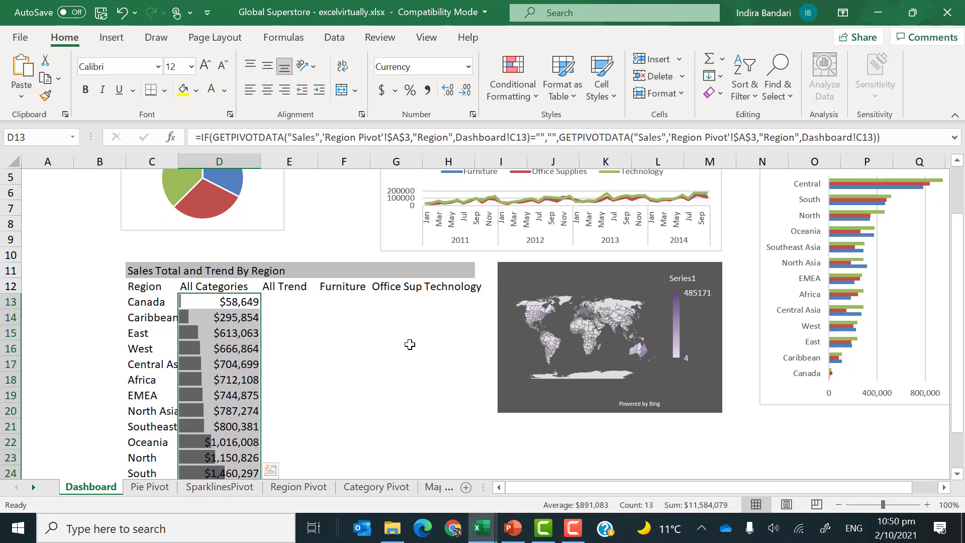
{"action": "left_click", "coordinate": [286, 301]}
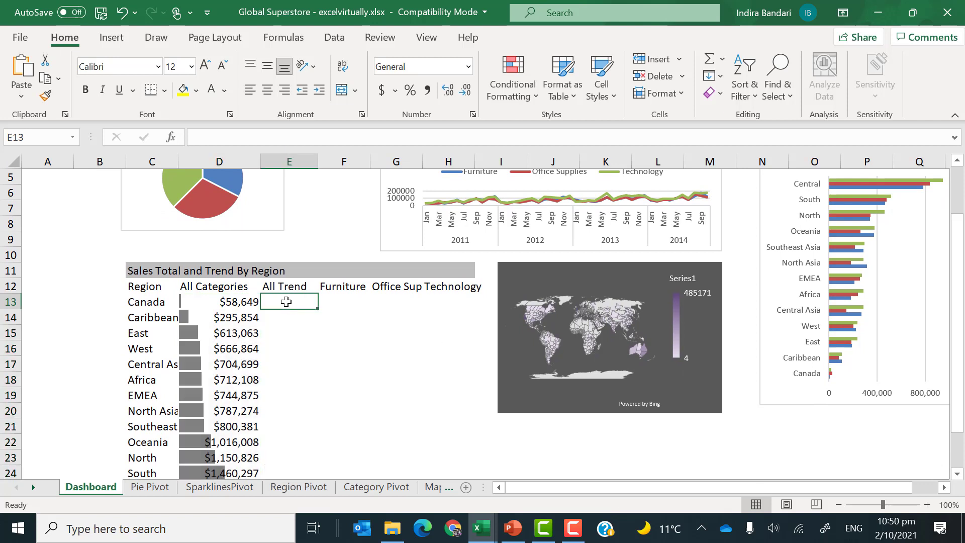
{"action": "key", "text": "shift+Down"}
{"action": "key", "text": "shift+Down"}
{"action": "key", "text": "shift+Down"}
{"action": "key", "text": "shift+Down"}
{"action": "key", "text": "shift+Down"}
{"action": "key", "text": "shift+Down"}
{"action": "key", "text": "shift+Down"}
{"action": "key", "text": "shift+Down"}
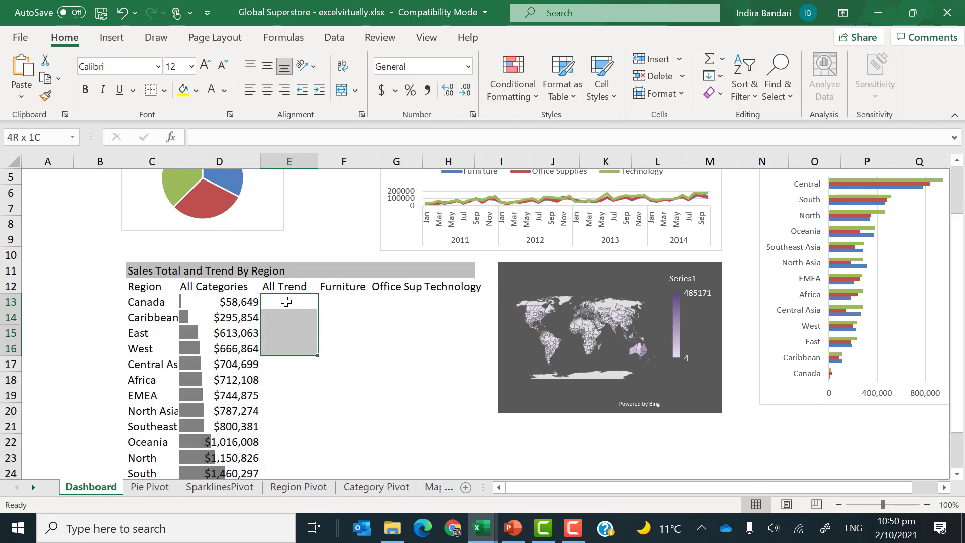
{"action": "key", "text": "shift+Down"}
{"action": "key", "text": "shift+Down"}
{"action": "key", "text": "shift+Down"}
{"action": "key", "text": "shift+Down"}
{"action": "key", "text": "shift+Down"}
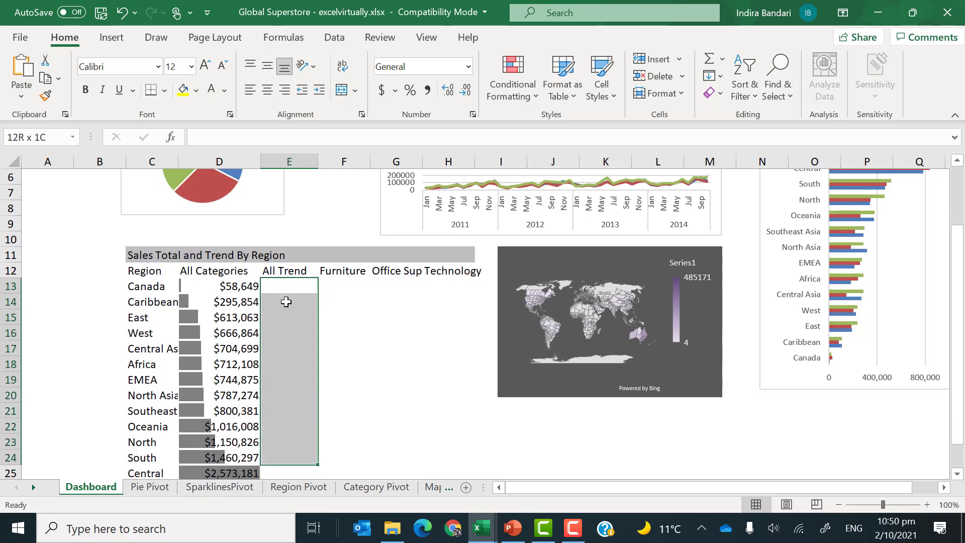
{"action": "key", "text": "shift+Up"}
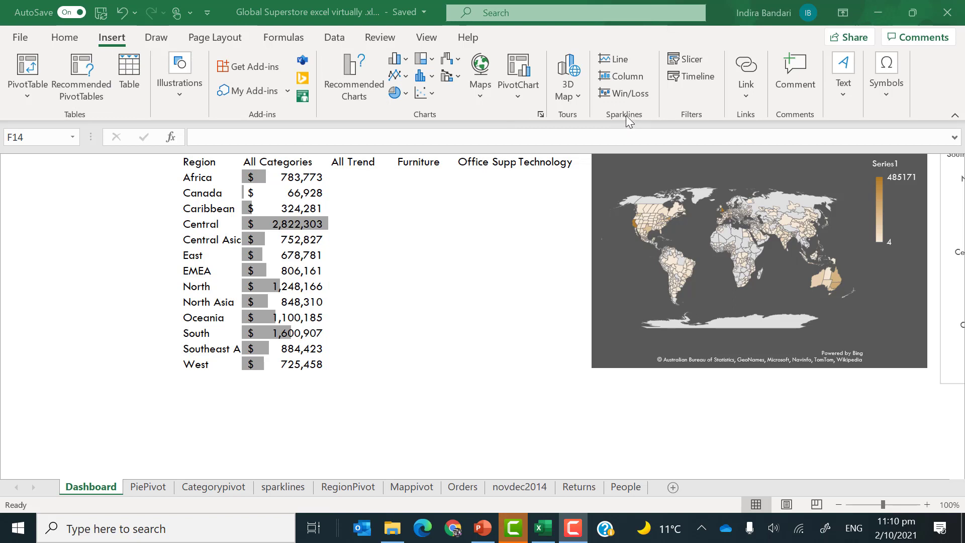
Insert line sparklines in the All Trend cells F14:F26 using the data range sparklines!B6:BA18.
{"action": "left_click", "coordinate": [613, 61]}
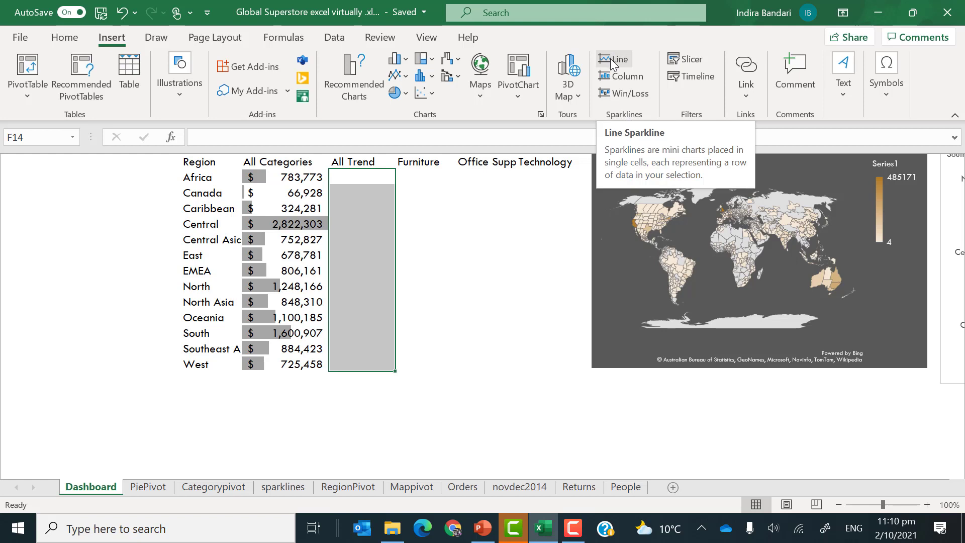
{"action": "left_click", "coordinate": [613, 62]}
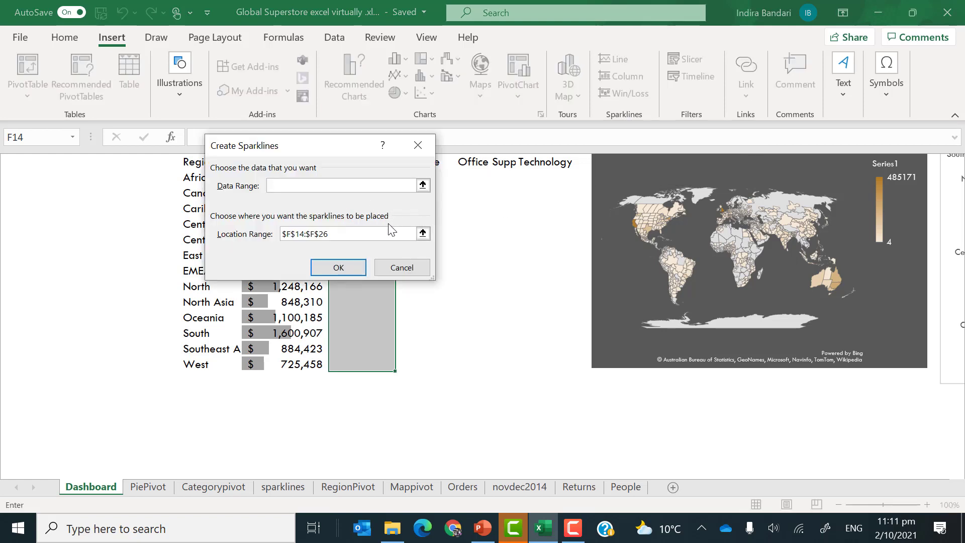
{"action": "left_click", "coordinate": [422, 185]}
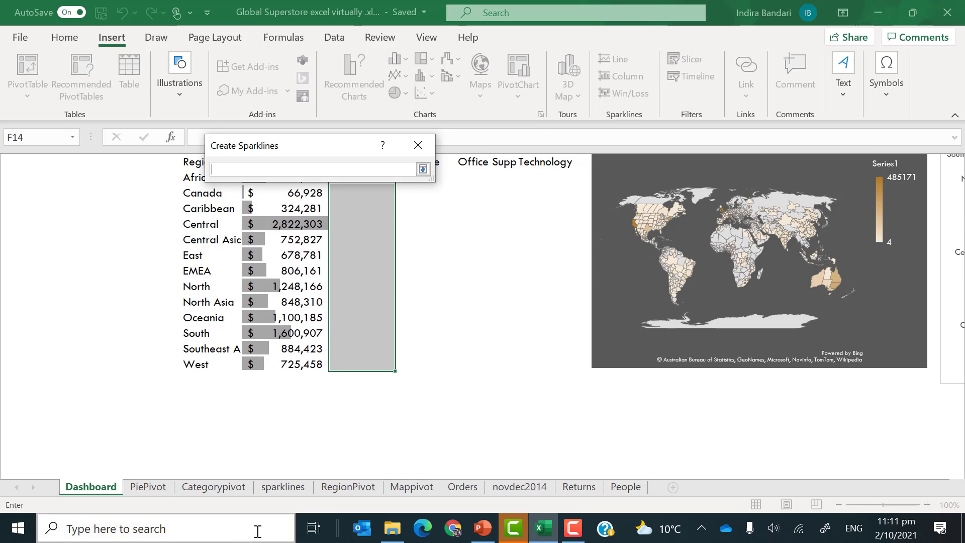
{"action": "left_click", "coordinate": [288, 489]}
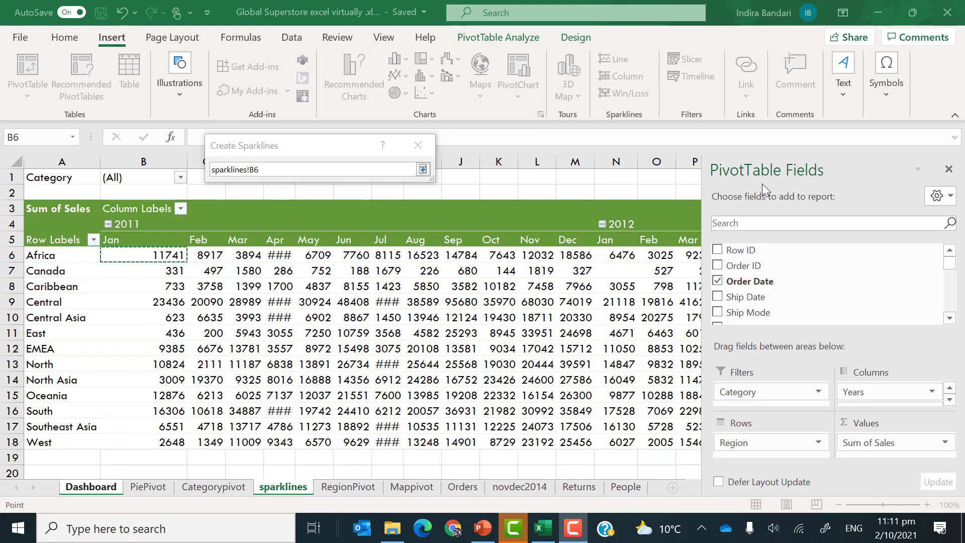
{"action": "left_click", "coordinate": [762, 183]}
{"action": "key", "text": "ctrl+shift+Right"}
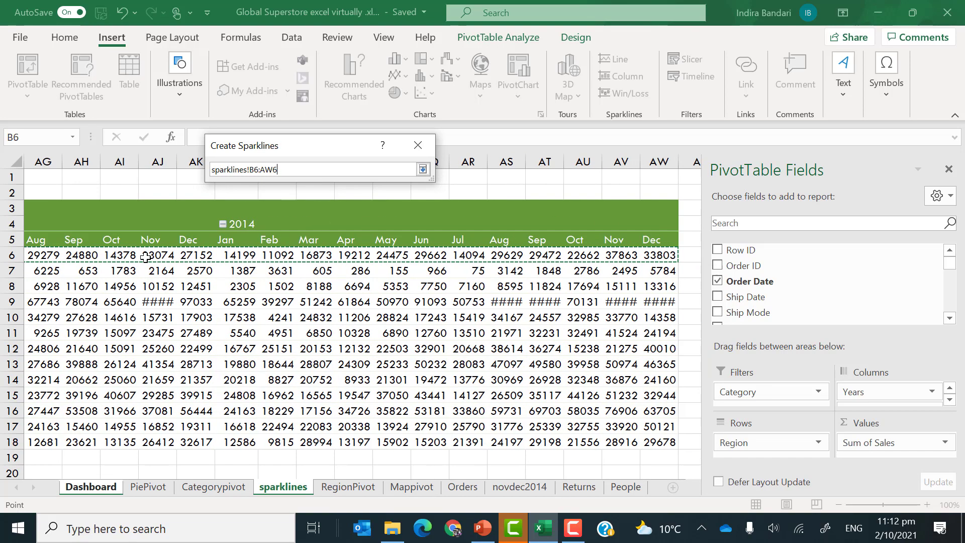
{"action": "key", "text": "shift+Right"}
{"action": "key", "text": "shift+Right"}
{"action": "key", "text": "shift+Right"}
{"action": "key", "text": "shift+Right"}
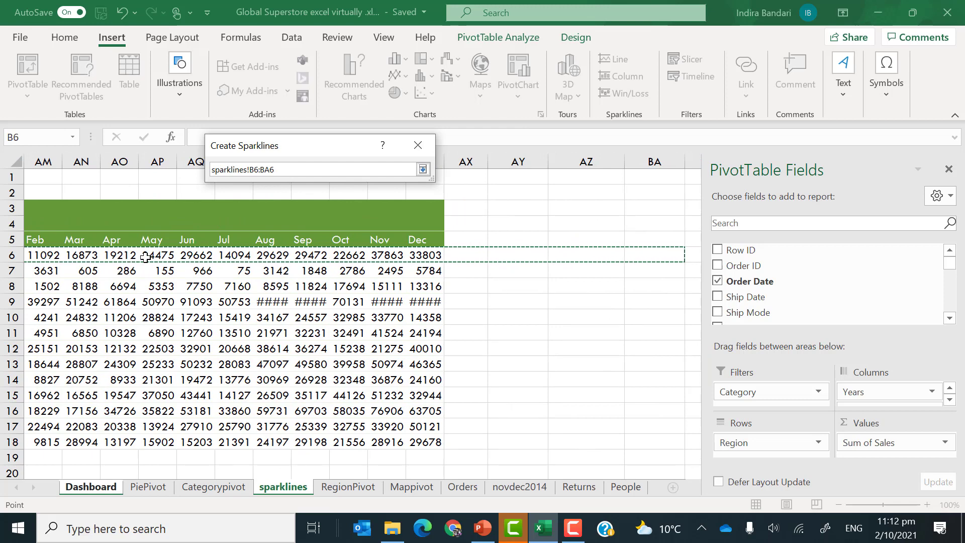
{"action": "key", "text": "shift+Down"}
{"action": "key", "text": "shift+Down"}
{"action": "key", "text": "shift+Down"}
{"action": "key", "text": "shift+Down"}
{"action": "key", "text": "shift+Down"}
{"action": "key", "text": "shift+Down"}
{"action": "key", "text": "shift+Down"}
{"action": "key", "text": "shift+Down"}
{"action": "key", "text": "shift+Down"}
{"action": "key", "text": "shift+Down"}
{"action": "key", "text": "shift+Down"}
{"action": "key", "text": "shift+Down"}
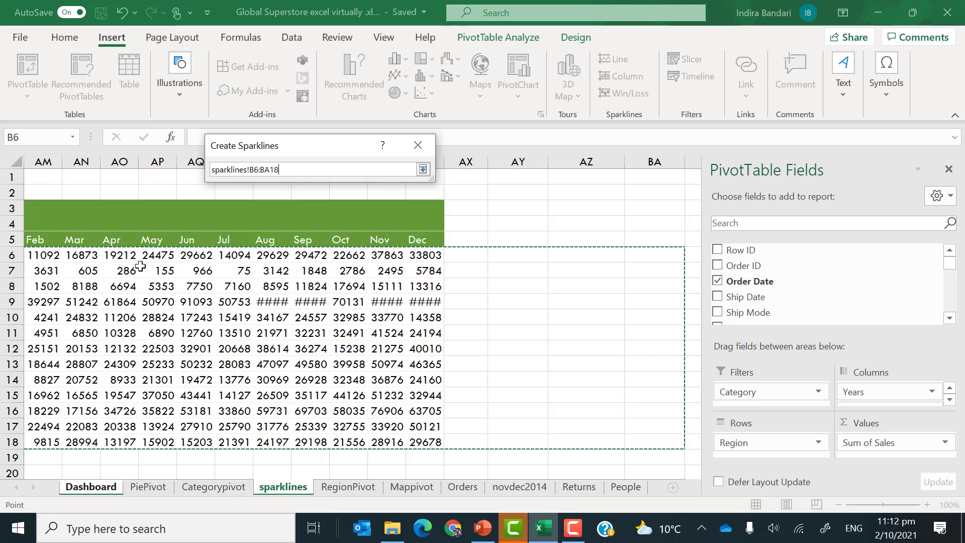
{"action": "left_click", "coordinate": [422, 169]}
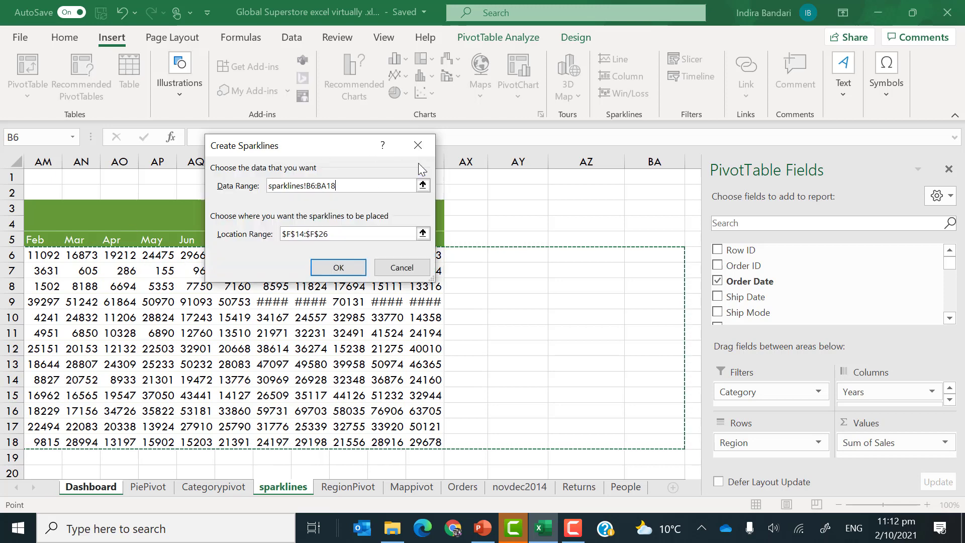
{"action": "left_click", "coordinate": [339, 268]}
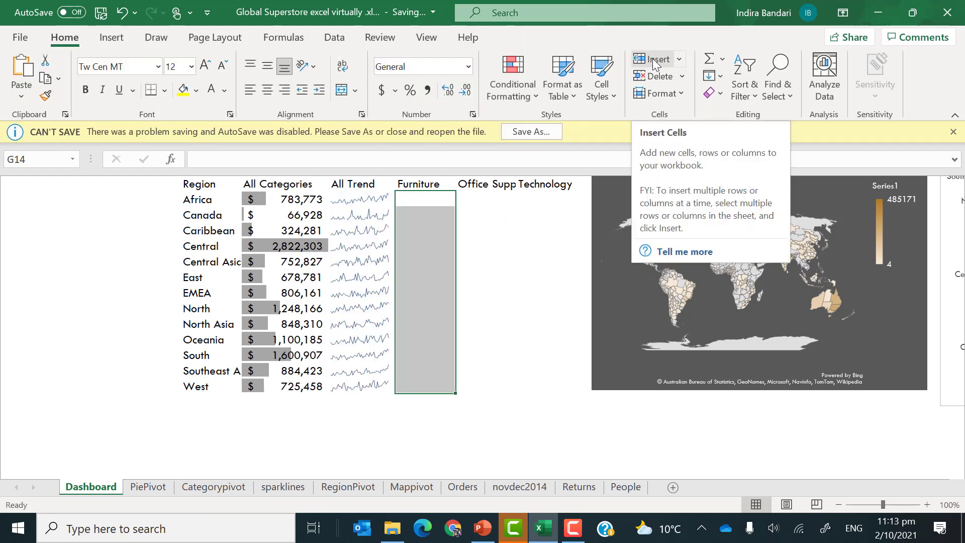
Insert line sparklines in the Furniture cells G14:G26 using the data range sparklines!B27:AW39.
{"action": "left_click", "coordinate": [112, 38]}
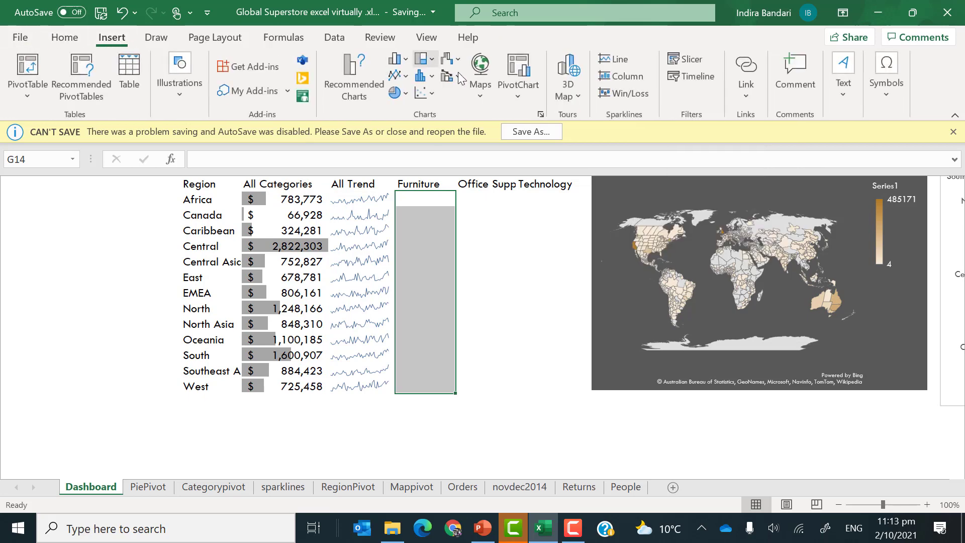
{"action": "left_click", "coordinate": [617, 61]}
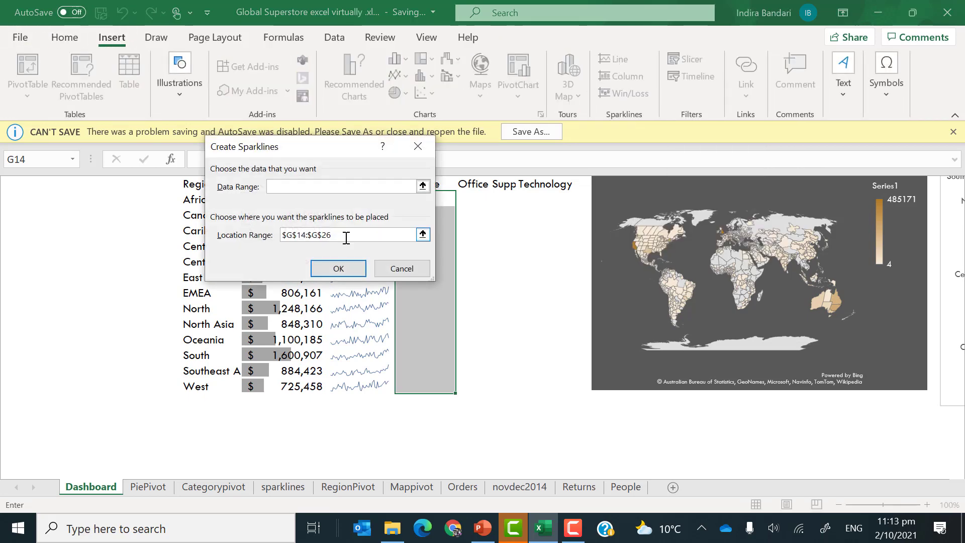
{"action": "left_click", "coordinate": [423, 187]}
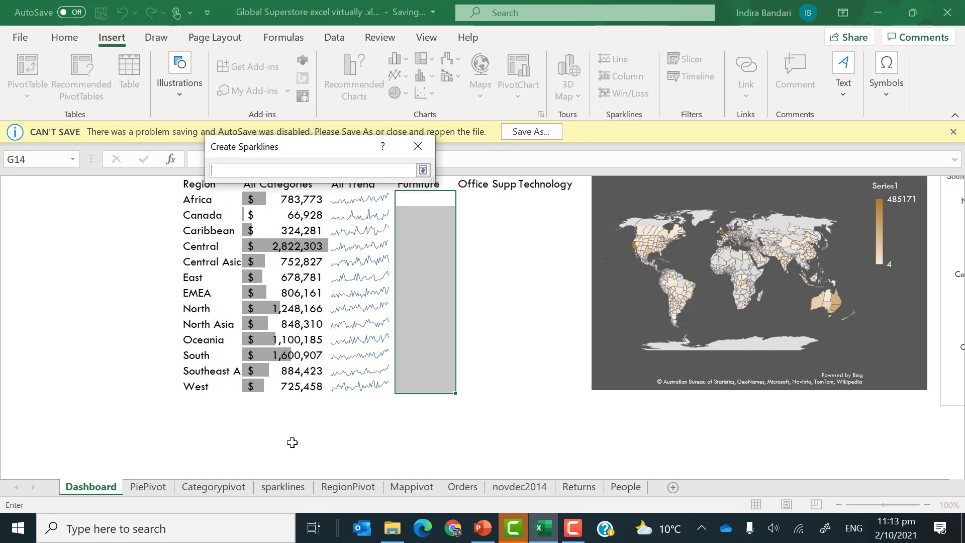
{"action": "left_click", "coordinate": [284, 487]}
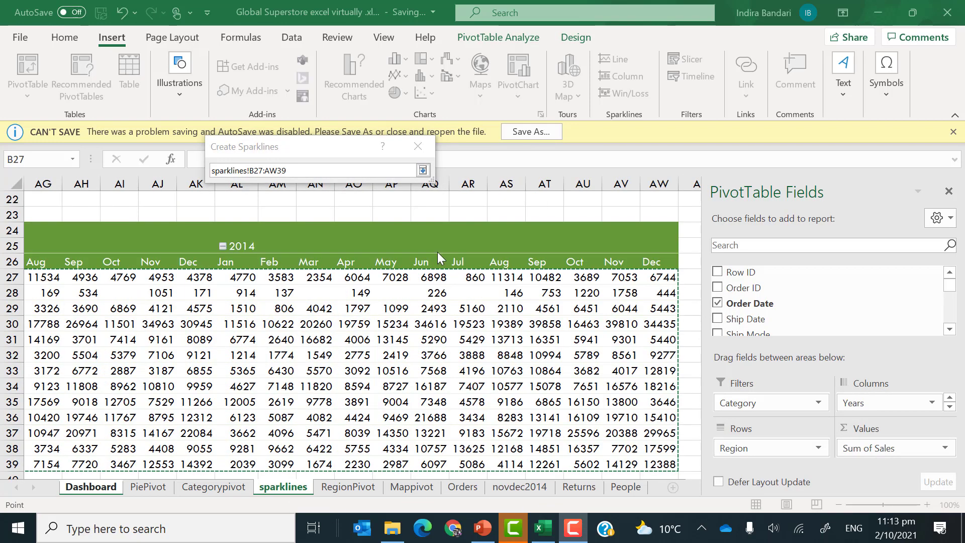
{"action": "left_click", "coordinate": [423, 170]}
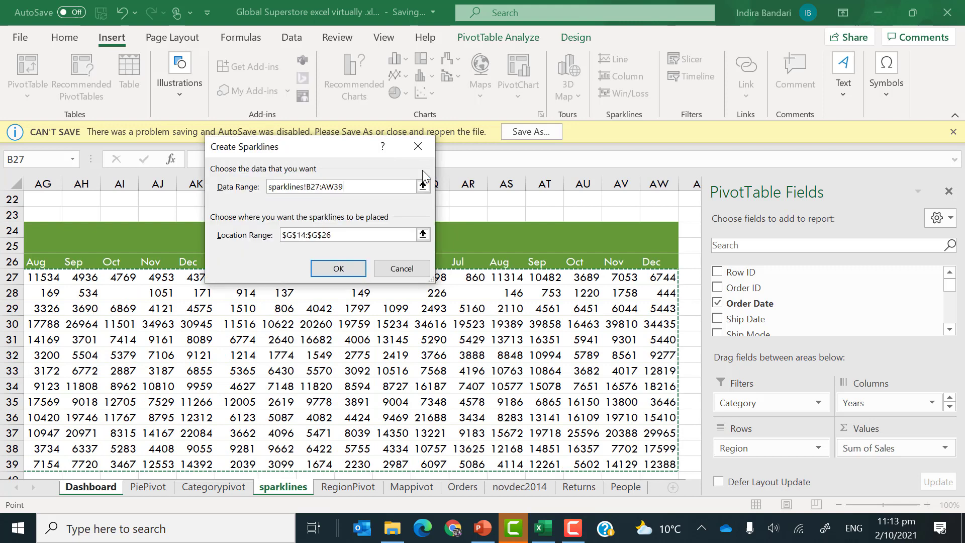
{"action": "left_click", "coordinate": [339, 269]}
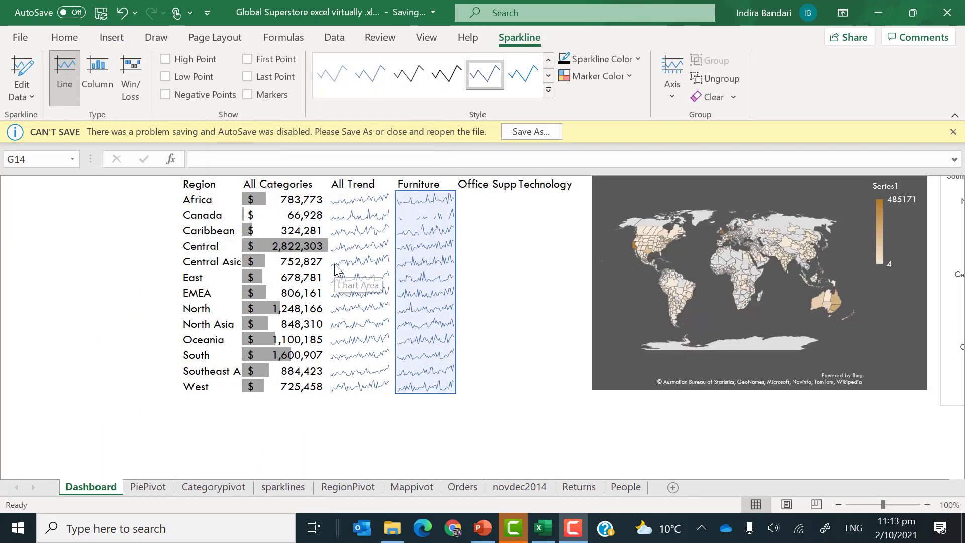
Insert line sparklines in the Office Supplies cells H14:H26 using the data range sparklines!B48:BA60.
{"action": "left_click", "coordinate": [475, 191]}
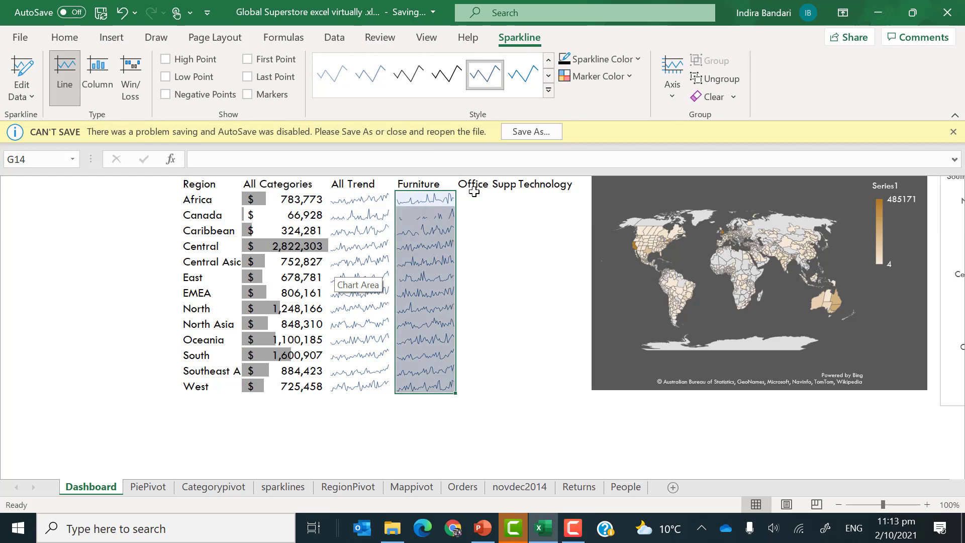
{"action": "key", "text": "shift+Down"}
{"action": "key", "text": "shift+Down"}
{"action": "key", "text": "shift+Down"}
{"action": "key", "text": "shift+Down"}
{"action": "key", "text": "shift+Down"}
{"action": "key", "text": "shift+Down"}
{"action": "key", "text": "shift+Down"}
{"action": "key", "text": "shift+Down"}
{"action": "key", "text": "shift+Down"}
{"action": "key", "text": "shift+Down"}
{"action": "key", "text": "shift+Down"}
{"action": "key", "text": "shift+Down"}
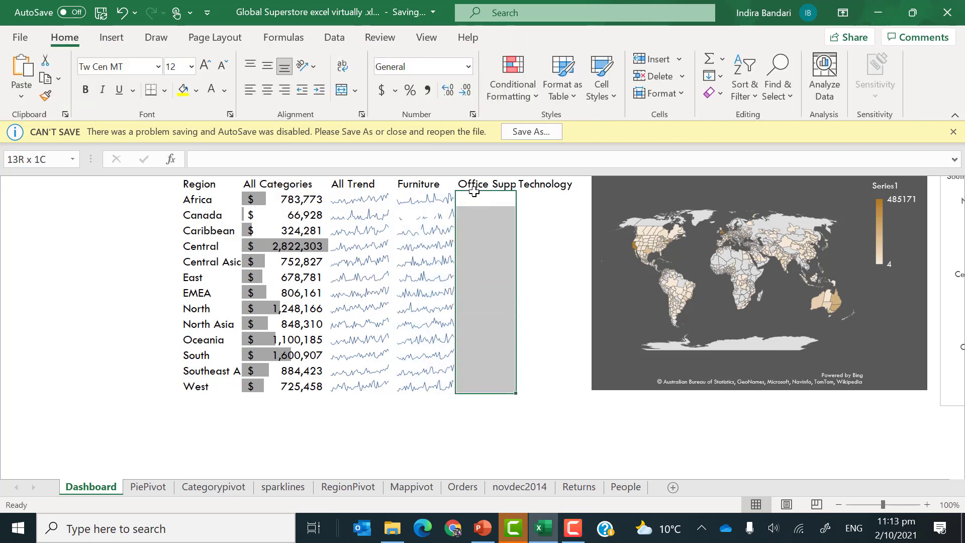
{"action": "left_click", "coordinate": [112, 38]}
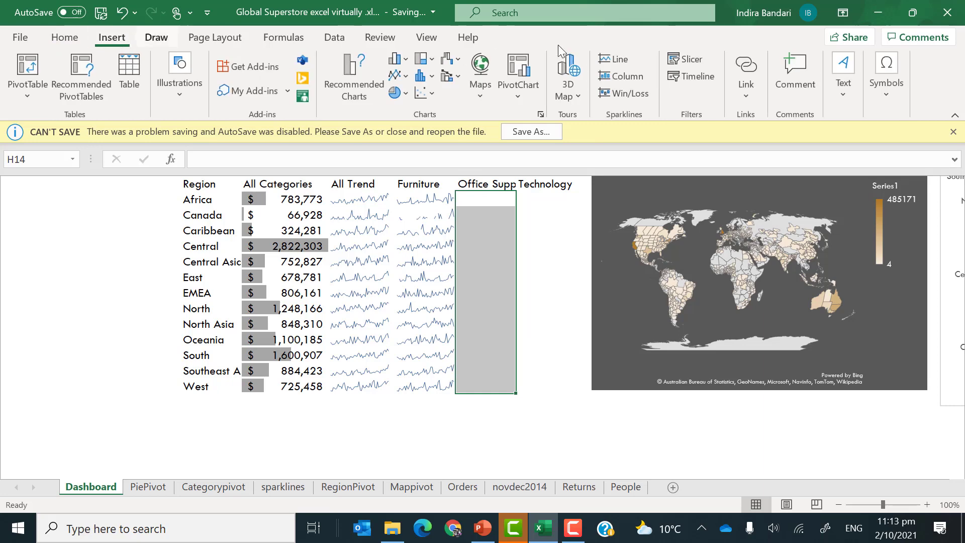
{"action": "left_click", "coordinate": [605, 63]}
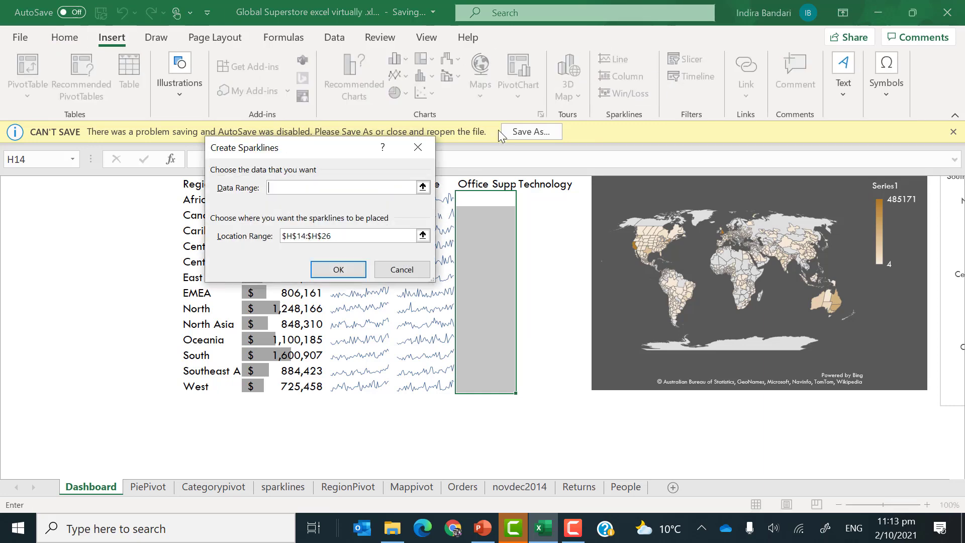
{"action": "left_click", "coordinate": [424, 190]}
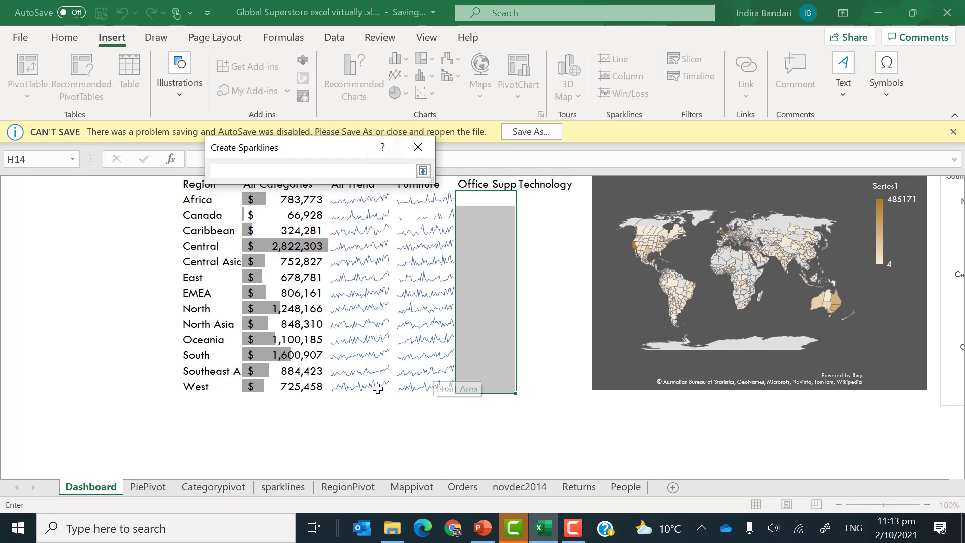
{"action": "left_click", "coordinate": [284, 487]}
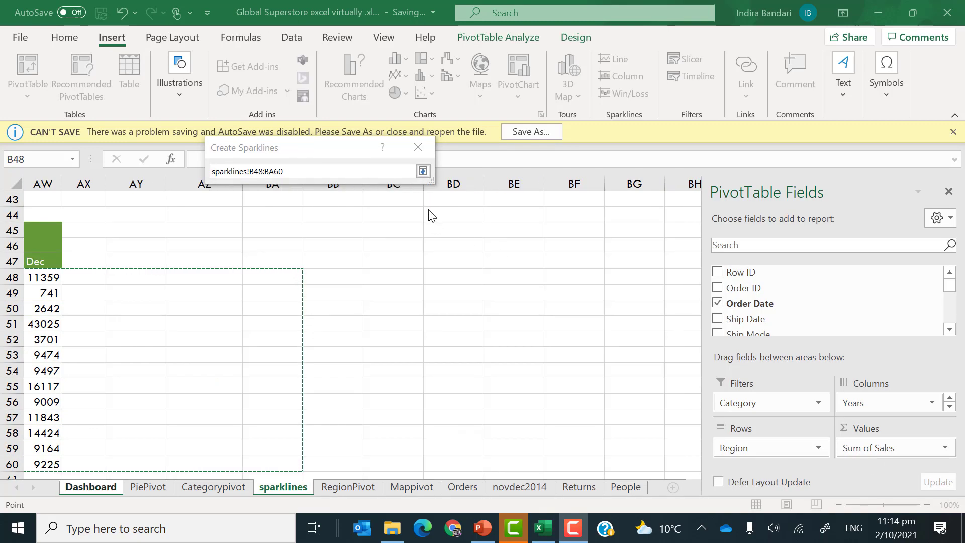
{"action": "left_click", "coordinate": [423, 171]}
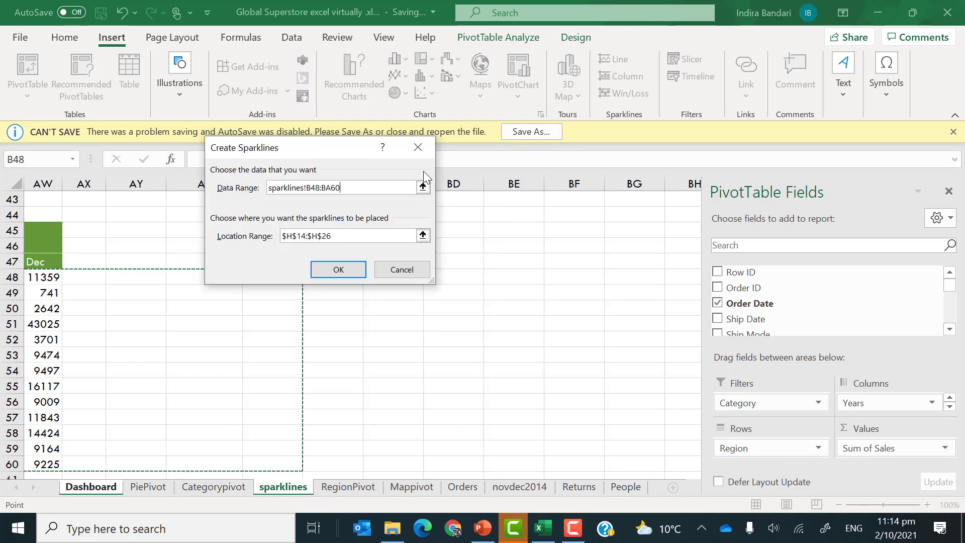
{"action": "left_click", "coordinate": [339, 270]}
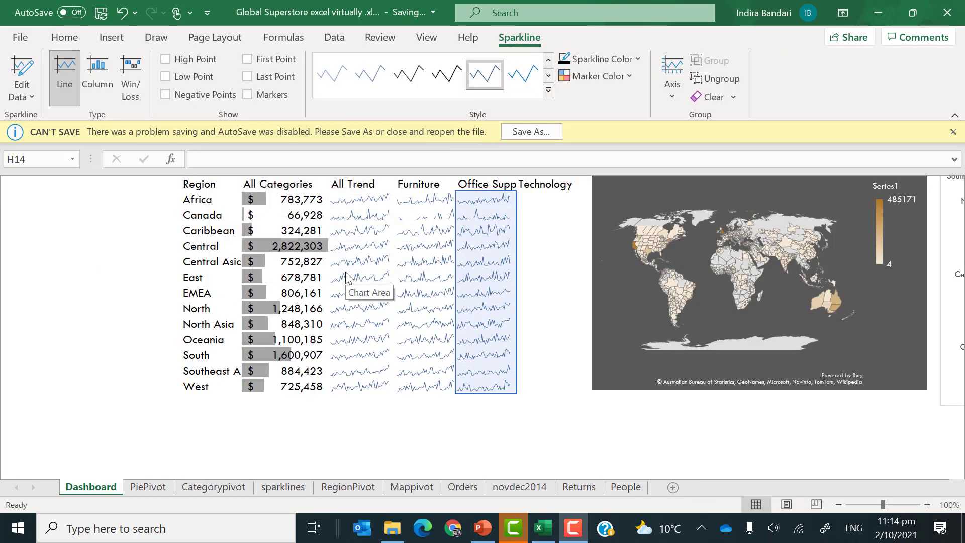
Insert line sparklines in the Technology cells I14:I26 using the data range sparklines!B69:BA81.
{"action": "left_click", "coordinate": [544, 193]}
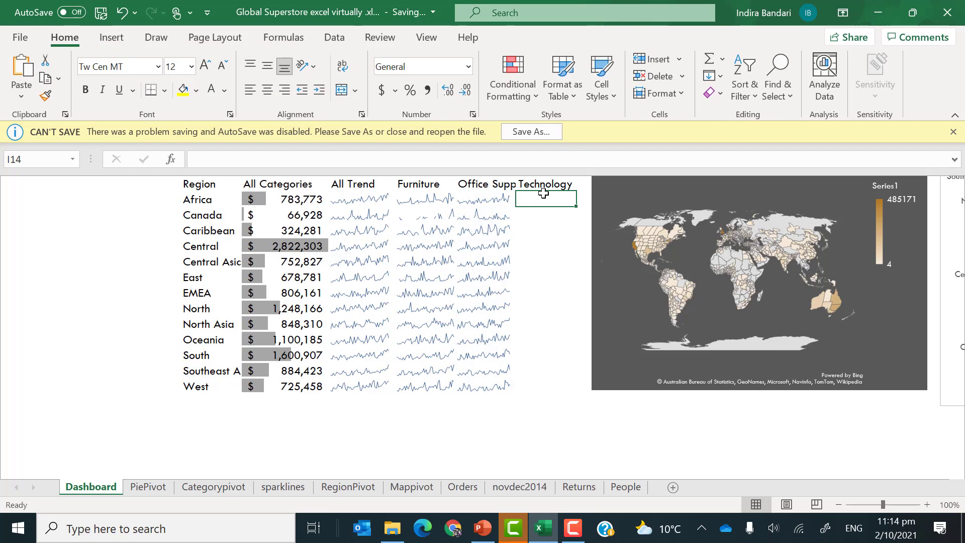
{"action": "key", "text": "shift+Down"}
{"action": "key", "text": "shift+Down"}
{"action": "key", "text": "shift+Down"}
{"action": "key", "text": "shift+Down"}
{"action": "key", "text": "shift+Down"}
{"action": "key", "text": "shift+Down"}
{"action": "key", "text": "shift+Down"}
{"action": "key", "text": "shift+Down"}
{"action": "key", "text": "shift+Down"}
{"action": "key", "text": "shift+Down"}
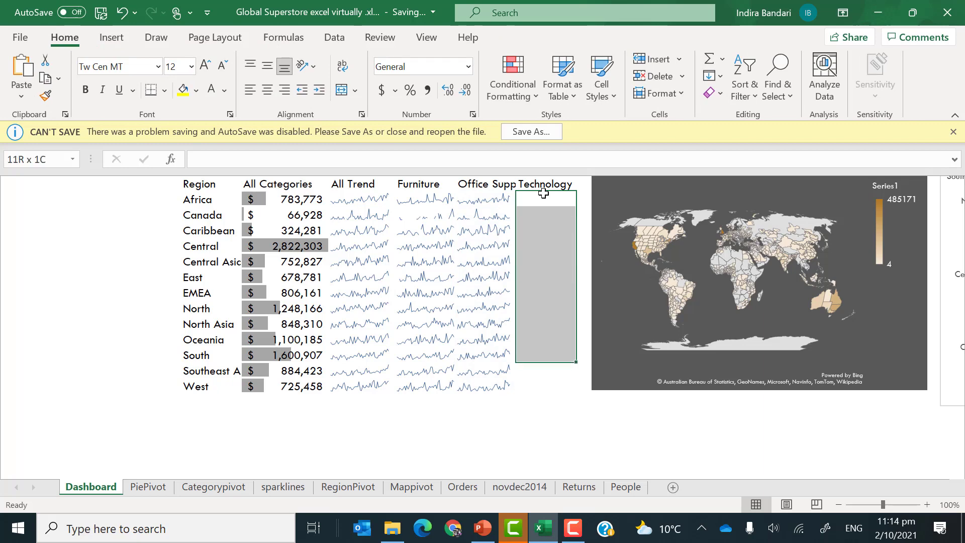
{"action": "key", "text": "shift+Down"}
{"action": "key", "text": "shift+Down"}
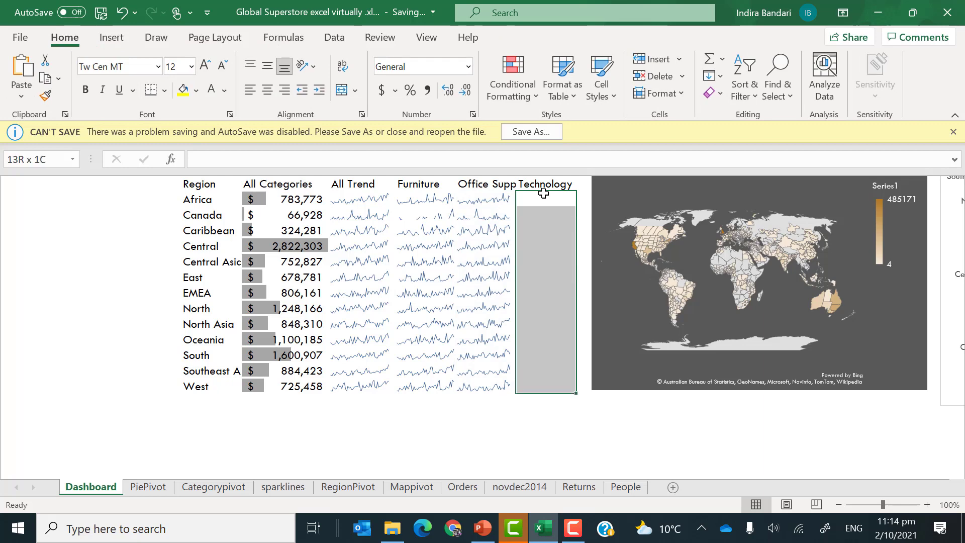
{"action": "left_click", "coordinate": [111, 38]}
{"action": "left_click", "coordinate": [610, 61]}
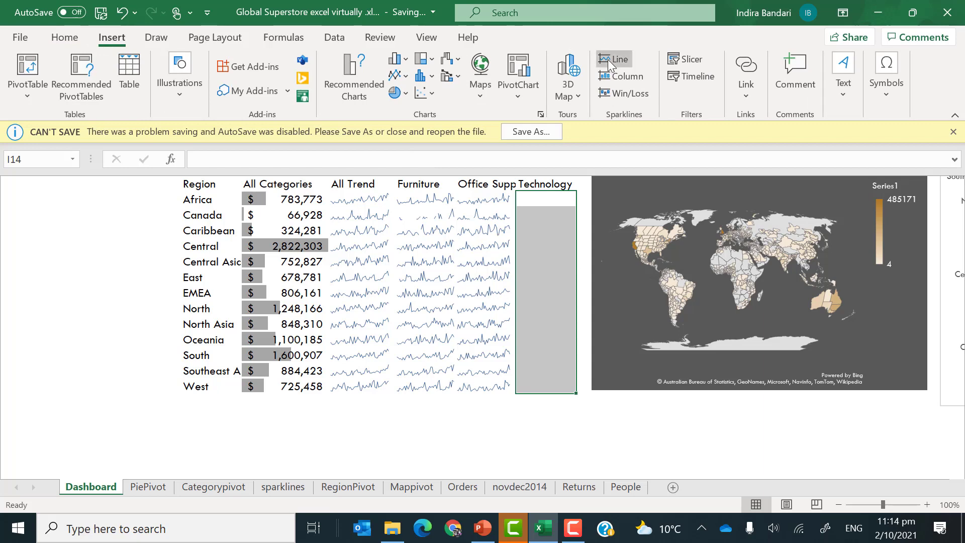
{"action": "left_click", "coordinate": [422, 188]}
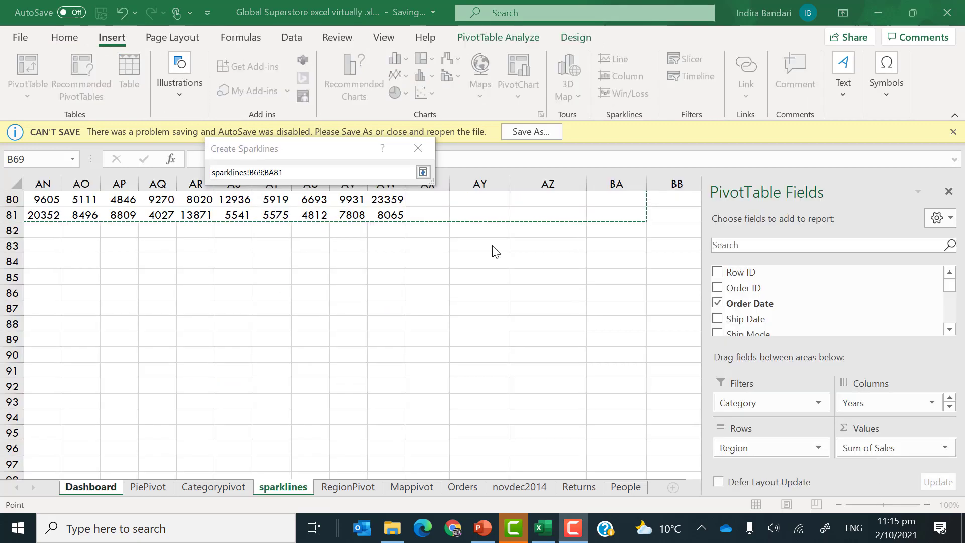
{"action": "left_click", "coordinate": [423, 173]}
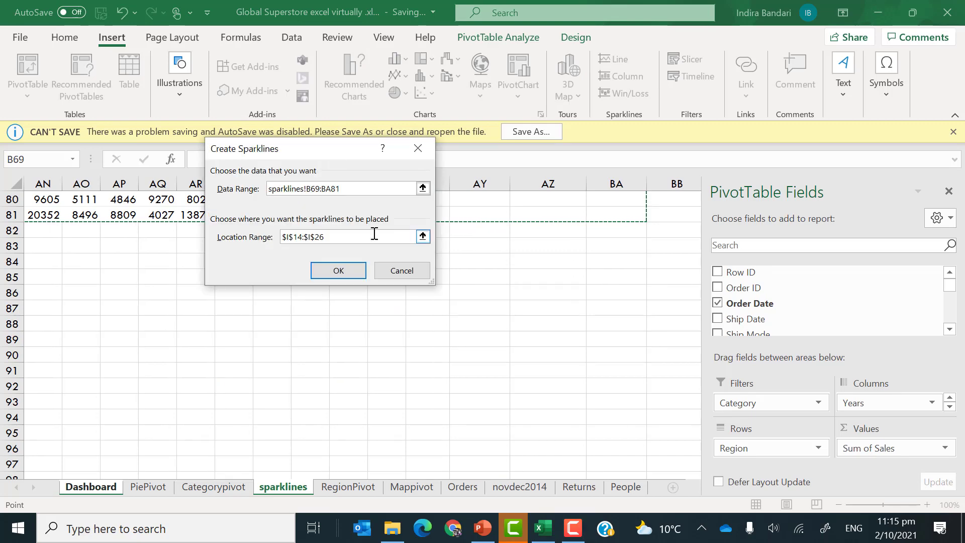
{"action": "left_click", "coordinate": [340, 272]}
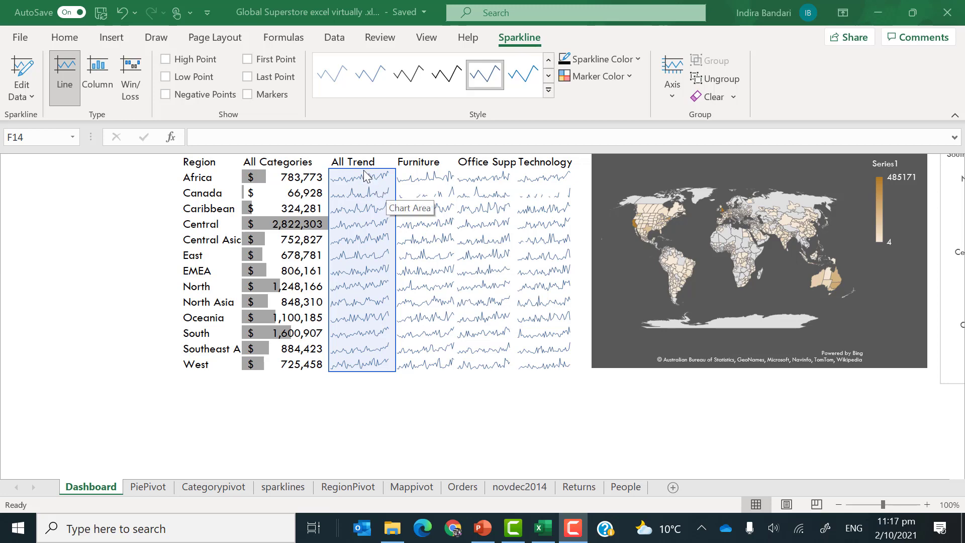
{"action": "left_click", "coordinate": [363, 170]}
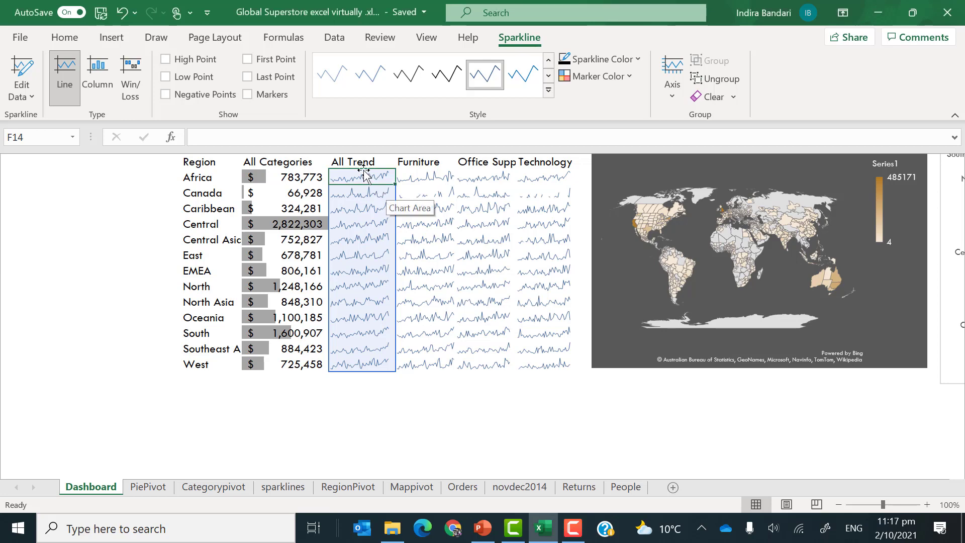
{"action": "key", "text": "ctrl+shift+Down"}
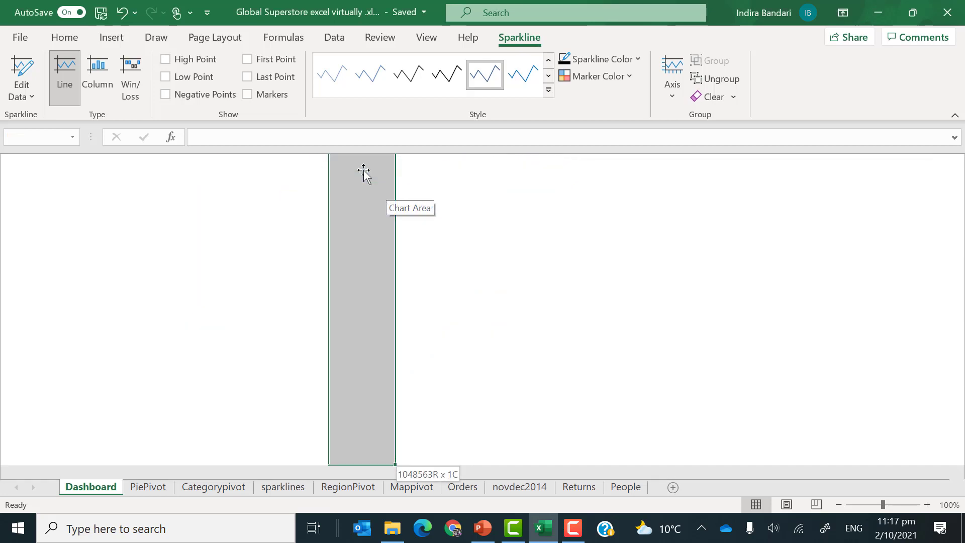
{"action": "key", "text": "ctrl+shift+Up"}
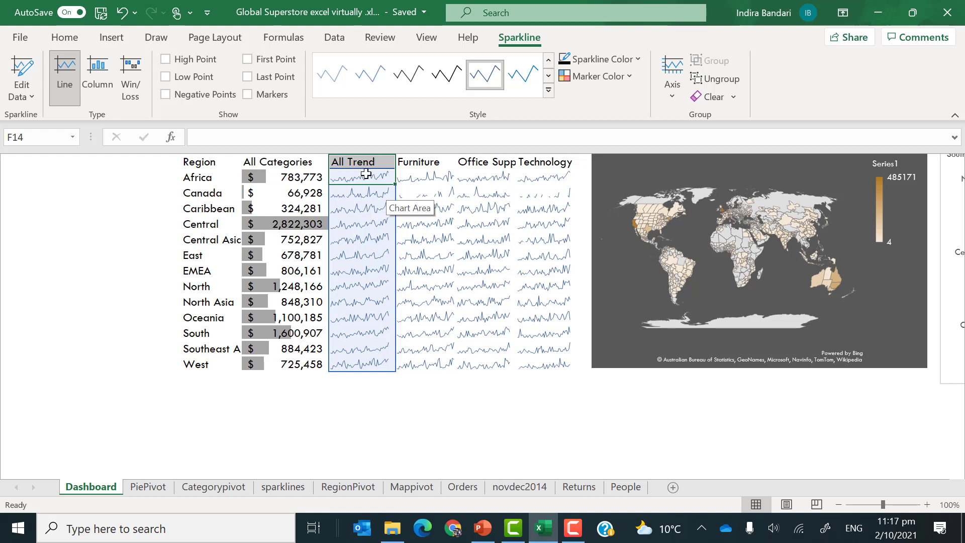
Select the All Trend sparkline cells F14:F26 for the regions Africa to West and give them a black line style.
{"action": "left_click", "coordinate": [366, 175]}
{"action": "key", "text": "shift+Down"}
{"action": "key", "text": "shift+Down"}
{"action": "key", "text": "shift+Down"}
{"action": "key", "text": "shift+Down"}
{"action": "key", "text": "shift+Down"}
{"action": "key", "text": "shift+Down"}
{"action": "key", "text": "shift+Down"}
{"action": "key", "text": "shift+Down"}
{"action": "key", "text": "shift+Down"}
{"action": "key", "text": "shift+Down"}
{"action": "key", "text": "shift+Down"}
{"action": "key", "text": "shift+Down"}
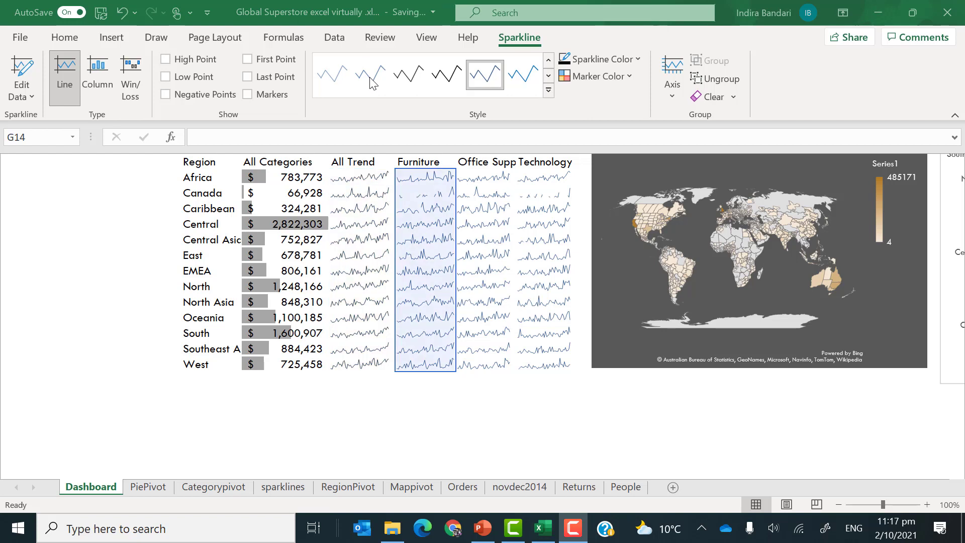
Restyle the Office Supplies sparklines with an orange-red line and the Technology sparklines with a green line.
{"action": "key", "text": "Right"}
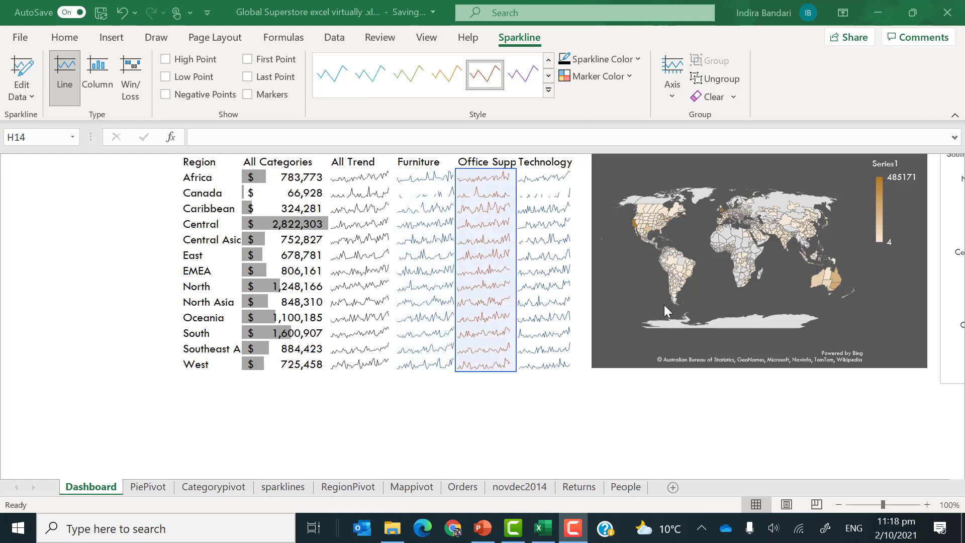
{"action": "left_click", "coordinate": [539, 178]}
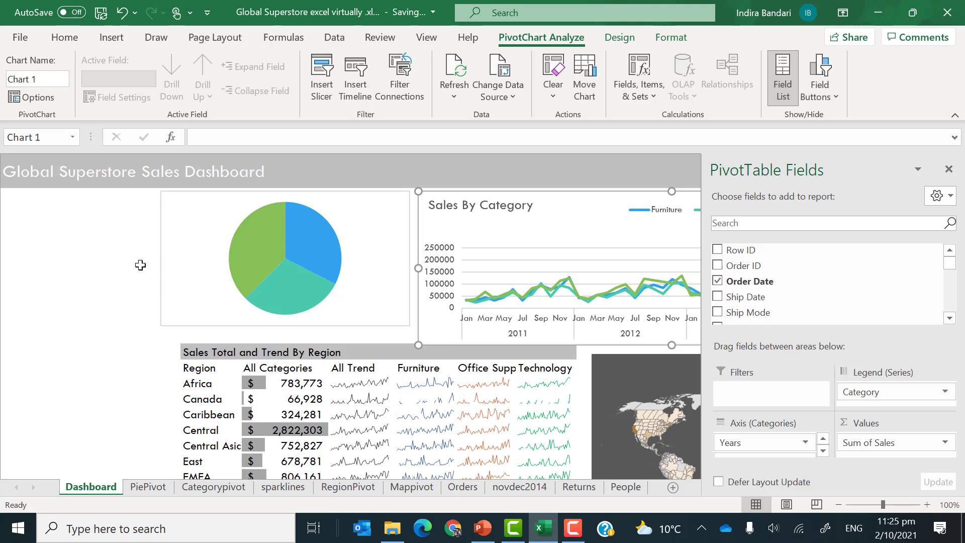
Insert slicers for Region, Market and Country from the Sales By Category pivot chart.
{"action": "left_click", "coordinate": [111, 38]}
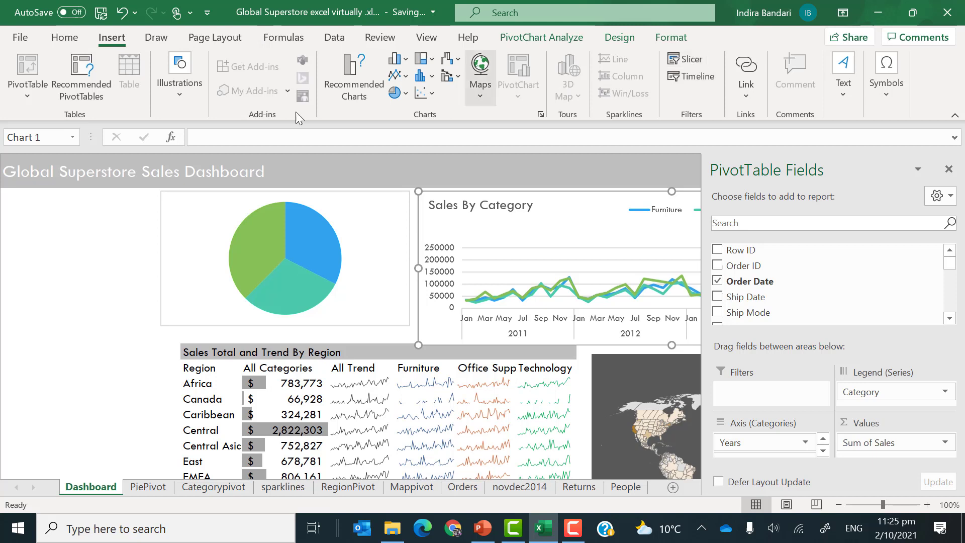
{"action": "left_click", "coordinate": [688, 60]}
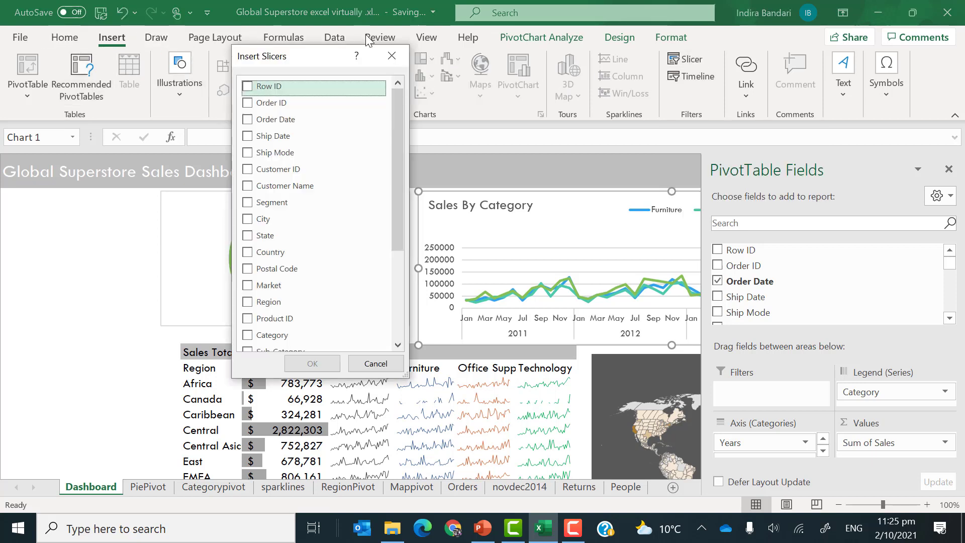
{"action": "left_click_drag", "start_coordinate": [303, 60], "coordinate": [509, 116]}
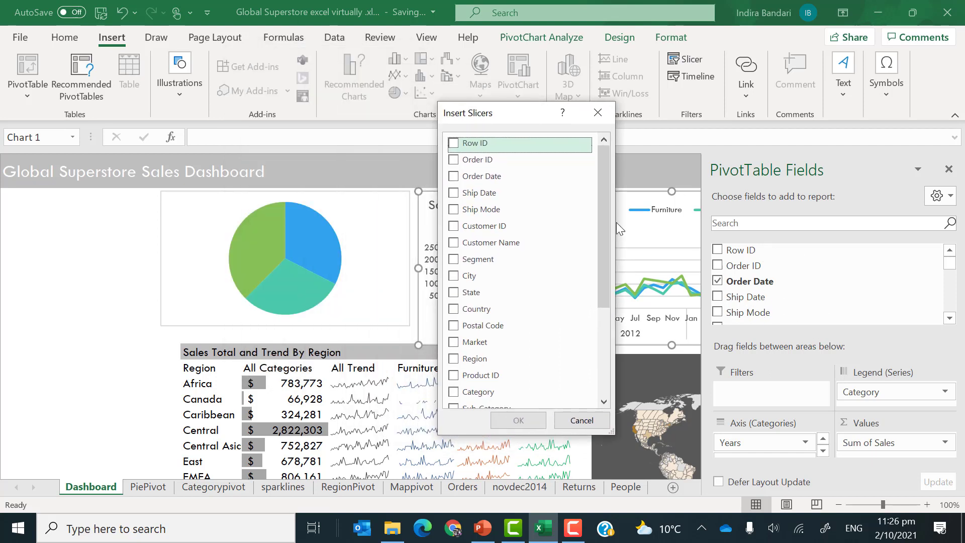
{"action": "left_click", "coordinate": [451, 358]}
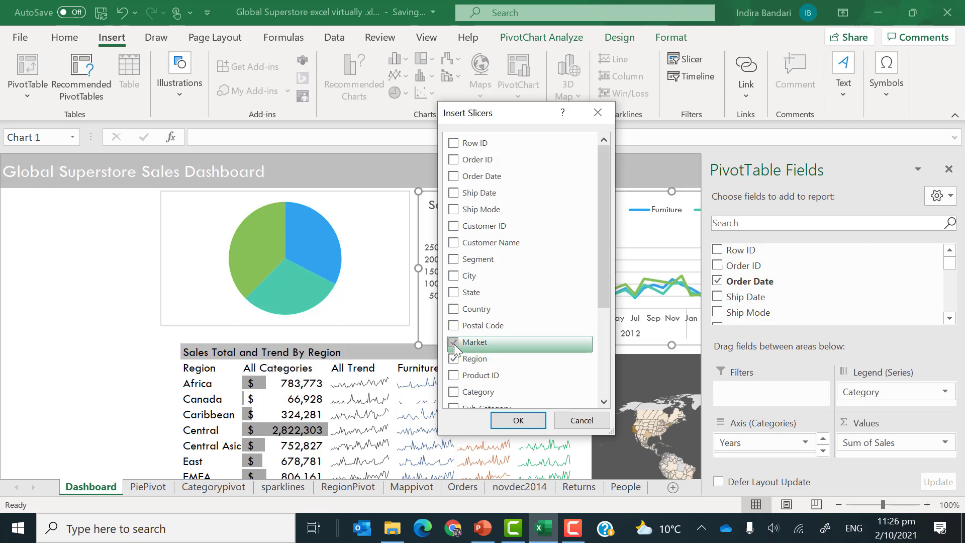
{"action": "left_click", "coordinate": [454, 343]}
{"action": "left_click", "coordinate": [453, 311]}
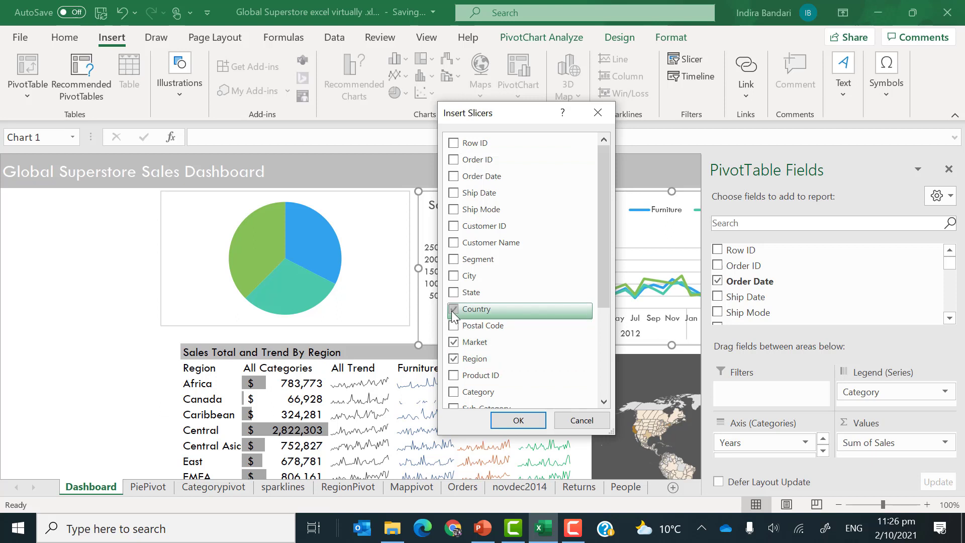
{"action": "left_click", "coordinate": [518, 421]}
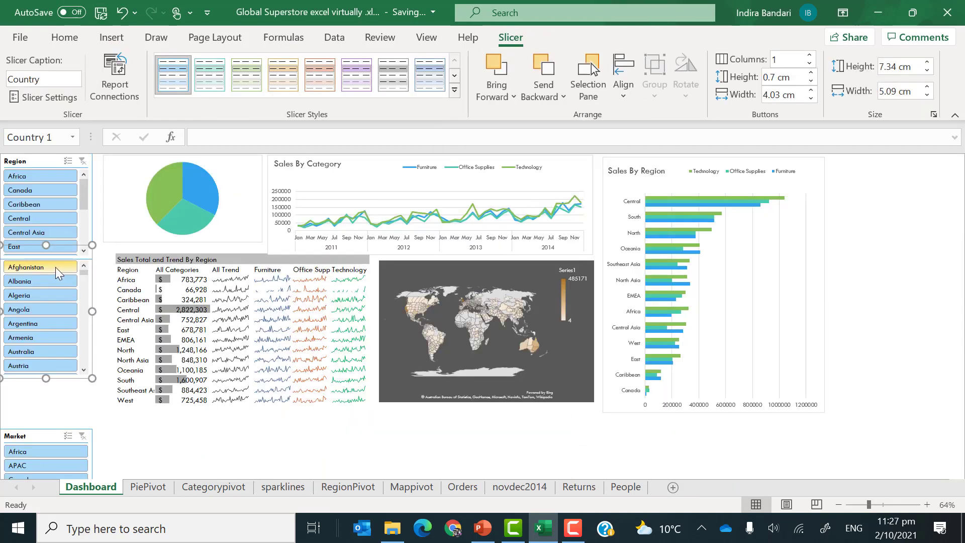
Stack the slicers by placing Country just below the Region slicer and moving Market up beneath Country.
{"action": "key", "text": "Down"}
{"action": "key", "text": "Down"}
{"action": "key", "text": "Down"}
{"action": "key", "text": "Down"}
{"action": "key", "text": "Down"}
{"action": "key", "text": "Down"}
{"action": "key", "text": "Down"}
{"action": "key", "text": "Down"}
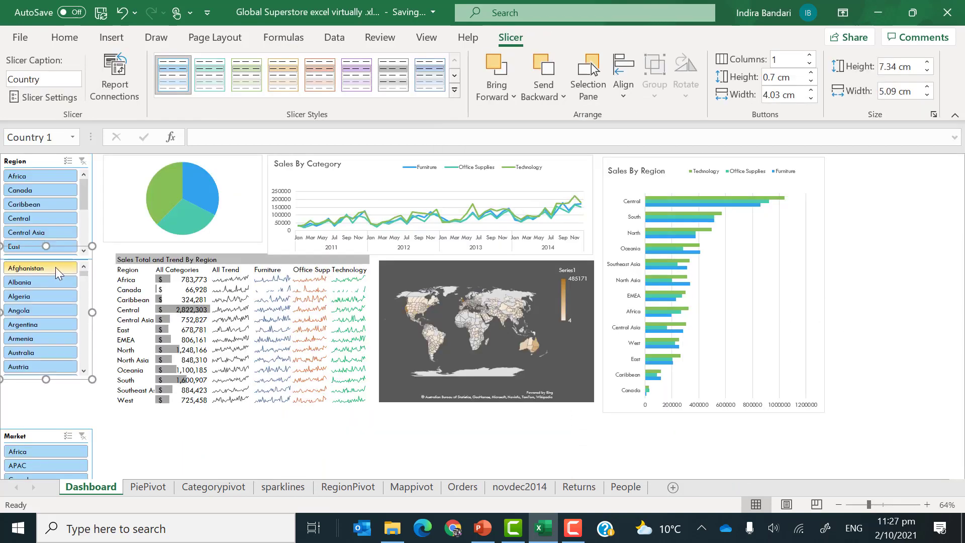
{"action": "key", "text": "Down"}
{"action": "key", "text": "Down"}
{"action": "key", "text": "Down"}
{"action": "key", "text": "Down"}
{"action": "key", "text": "Down"}
{"action": "key", "text": "Down"}
{"action": "key", "text": "Down"}
{"action": "key", "text": "Down"}
{"action": "key", "text": "Down"}
{"action": "key", "text": "Down"}
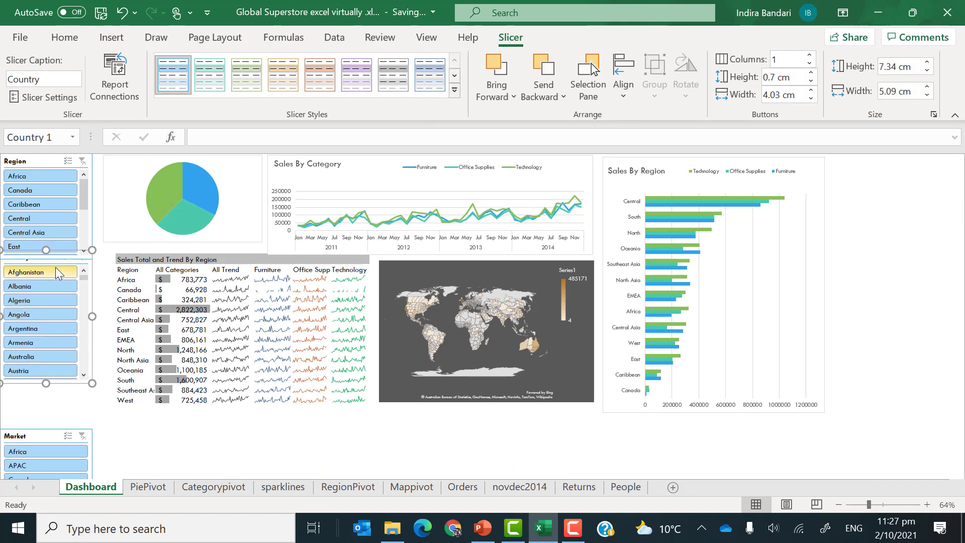
{"action": "key", "text": "Down"}
{"action": "key", "text": "Down"}
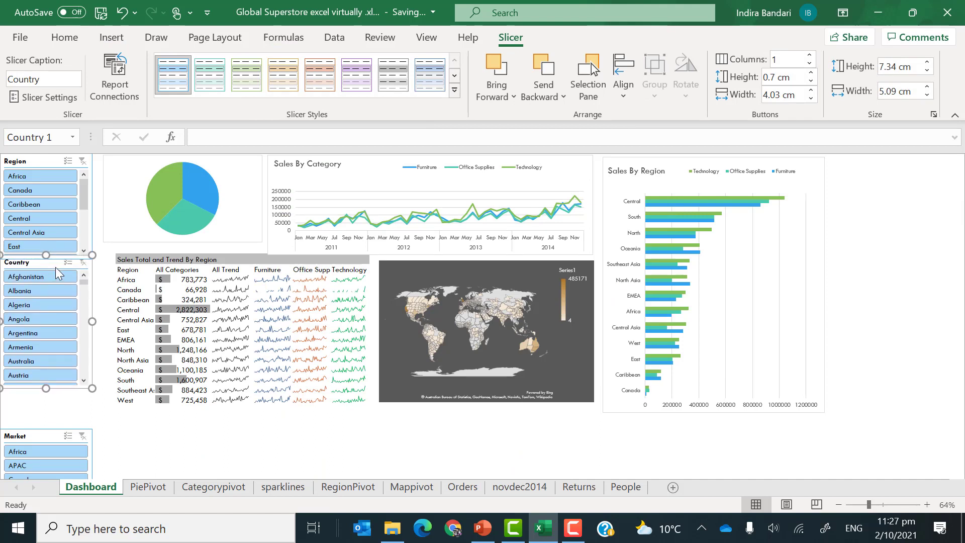
{"action": "key", "text": "Down"}
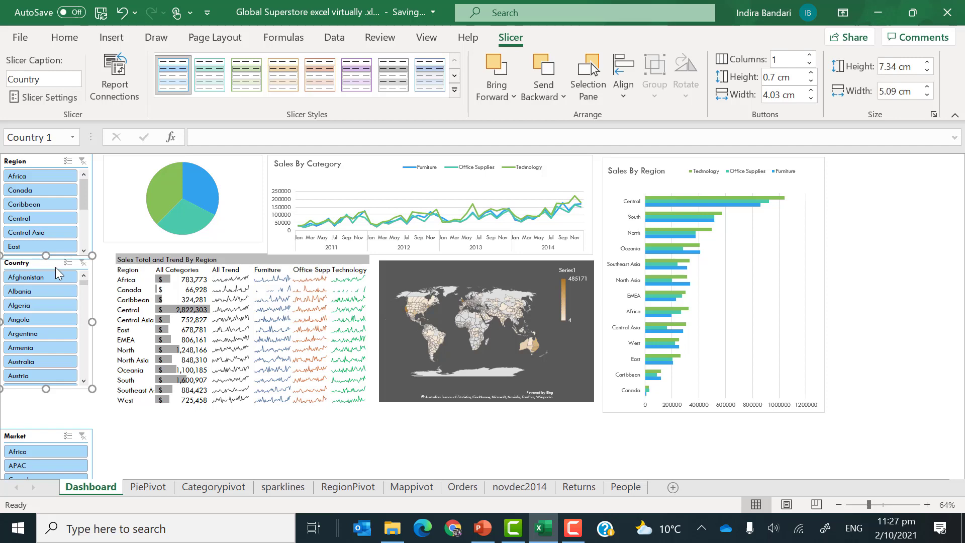
{"action": "left_click", "coordinate": [40, 427]}
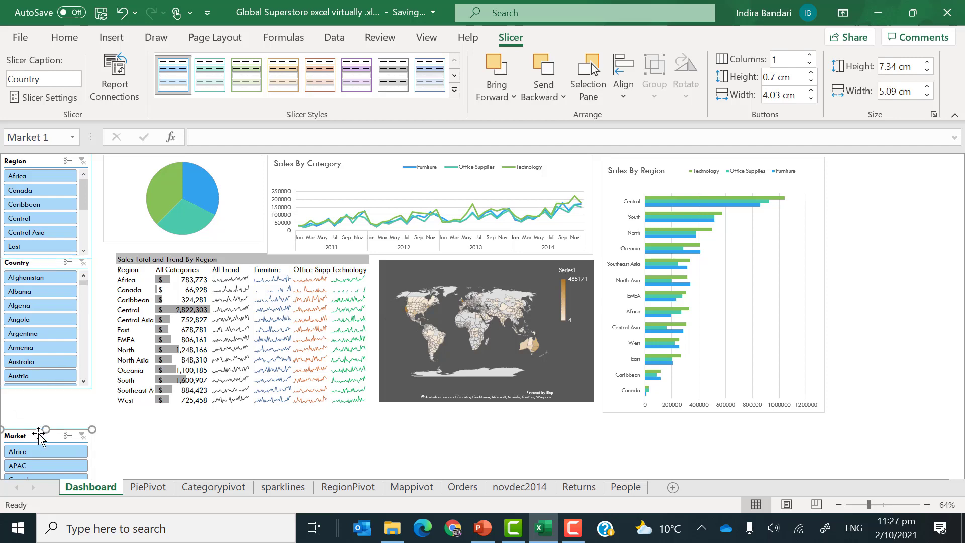
{"action": "left_click_drag", "start_coordinate": [40, 427], "coordinate": [39, 398]}
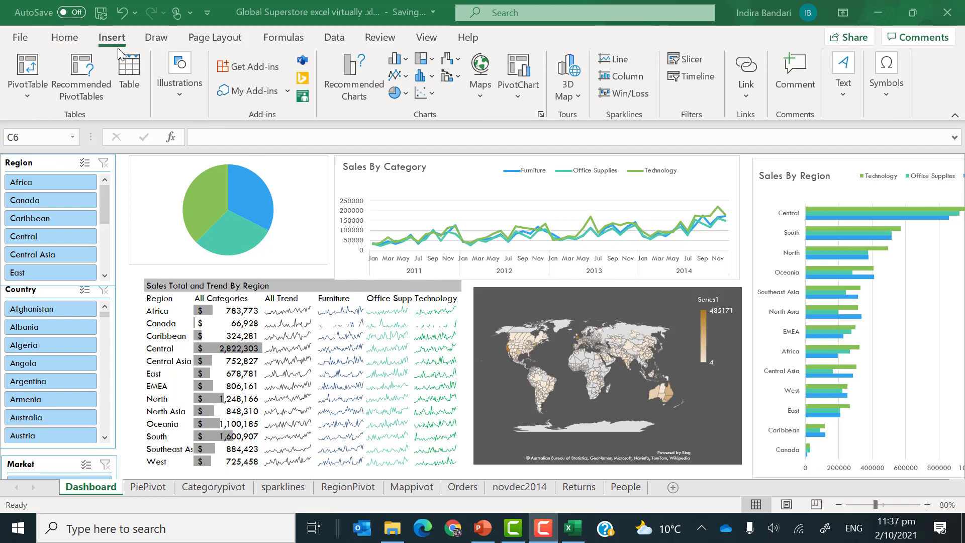
Draw a blue rectangle about 0.71 cm high and 3.46 cm wide in the title banner above the Sales By Category chart.
{"action": "left_click", "coordinate": [113, 40]}
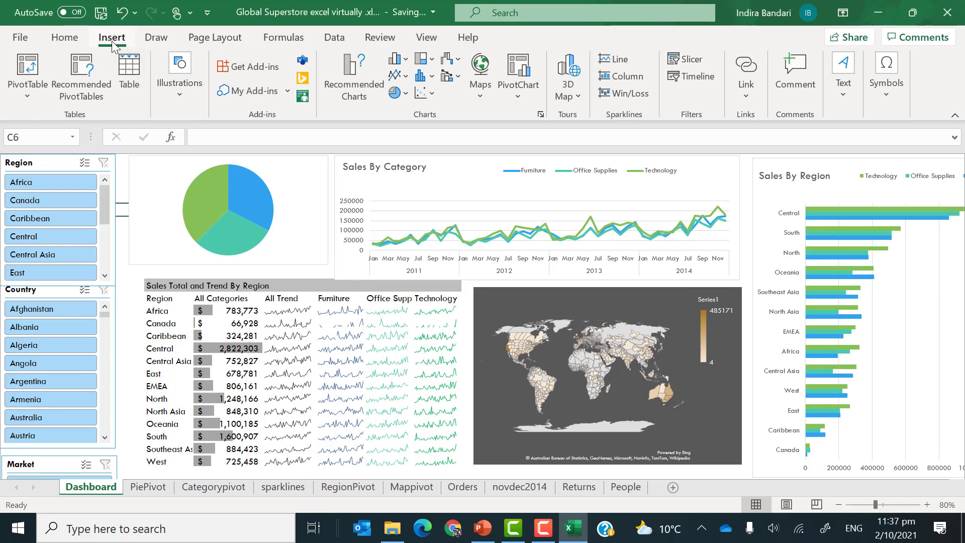
{"action": "left_click", "coordinate": [179, 96]}
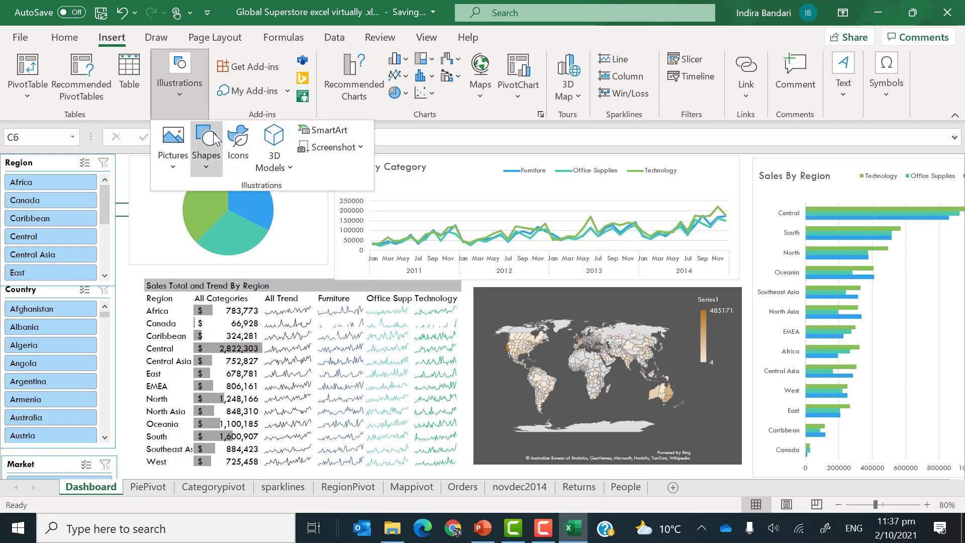
{"action": "left_click", "coordinate": [208, 167]}
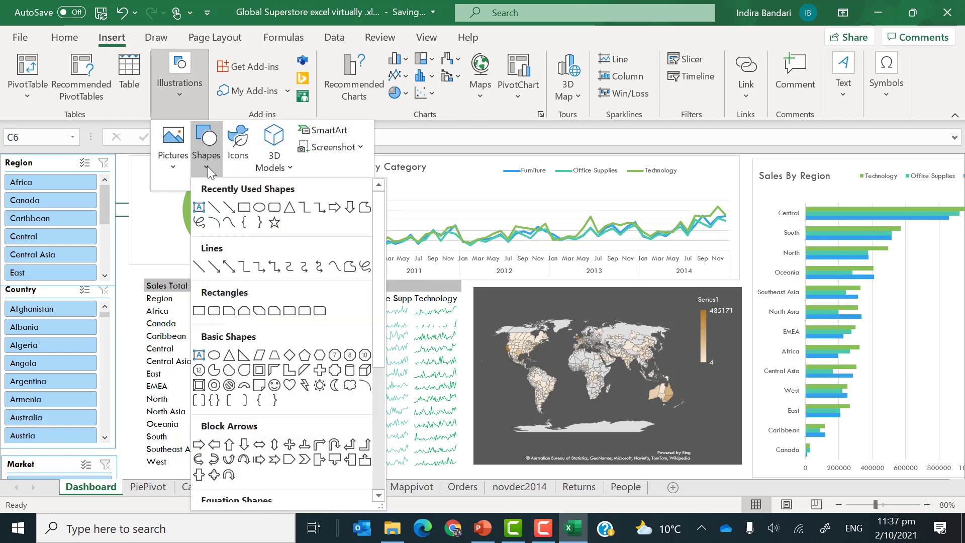
{"action": "left_click", "coordinate": [244, 205]}
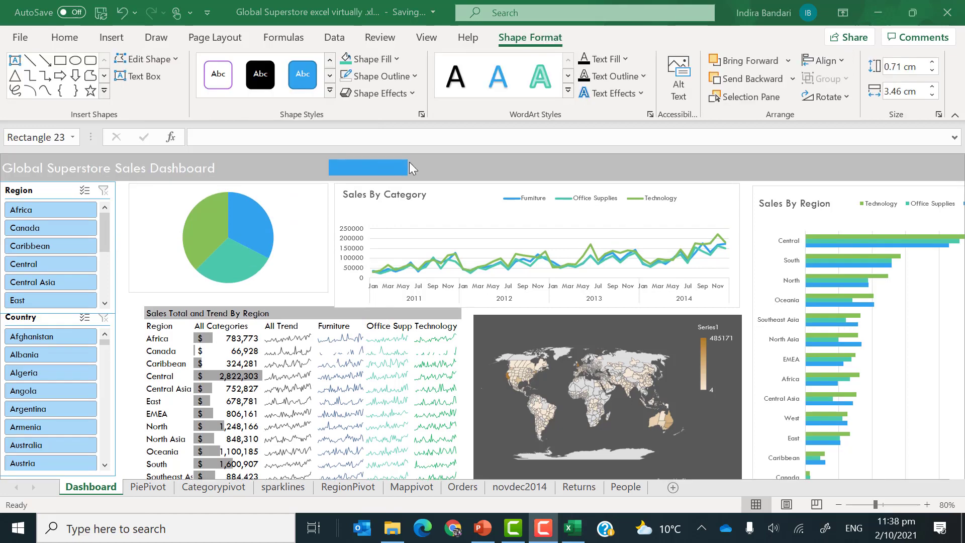
{"action": "left_click", "coordinate": [141, 82]}
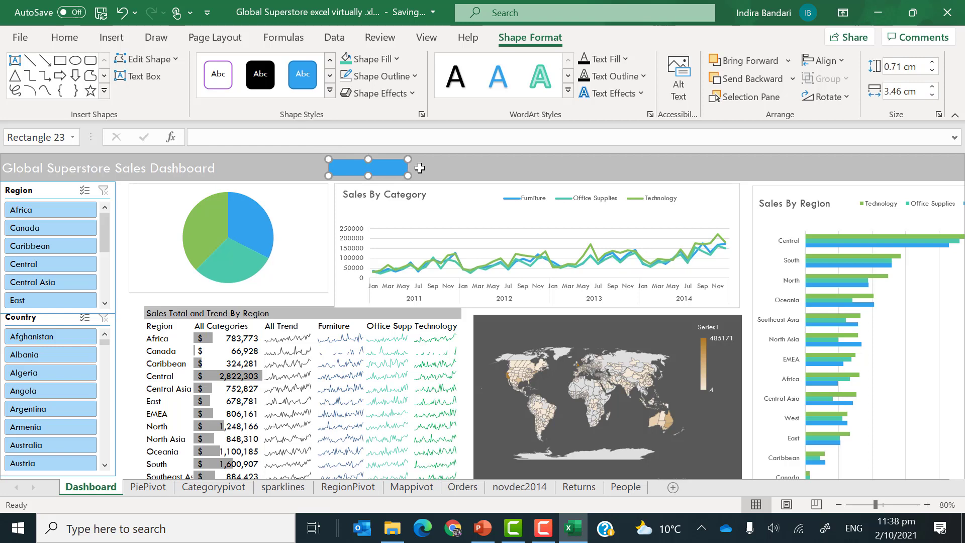
{"action": "mouse_move", "coordinate": [390, 168]}
{"action": "left_mouse_down"}
{"action": "mouse_move", "coordinate": [416, 173]}
{"action": "mouse_move", "coordinate": [384, 167]}
{"action": "left_mouse_up"}
{"action": "left_click", "coordinate": [436, 168]}
Insert a text box beside the blue rectangle in the banner and label it Furniture in white 14 pt text.
{"action": "left_click", "coordinate": [125, 40]}
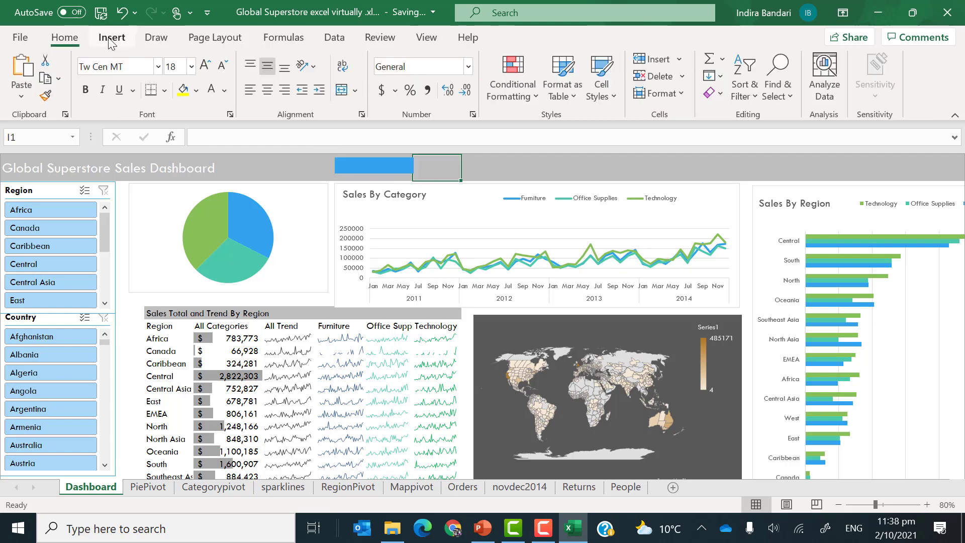
{"action": "left_click", "coordinate": [180, 95]}
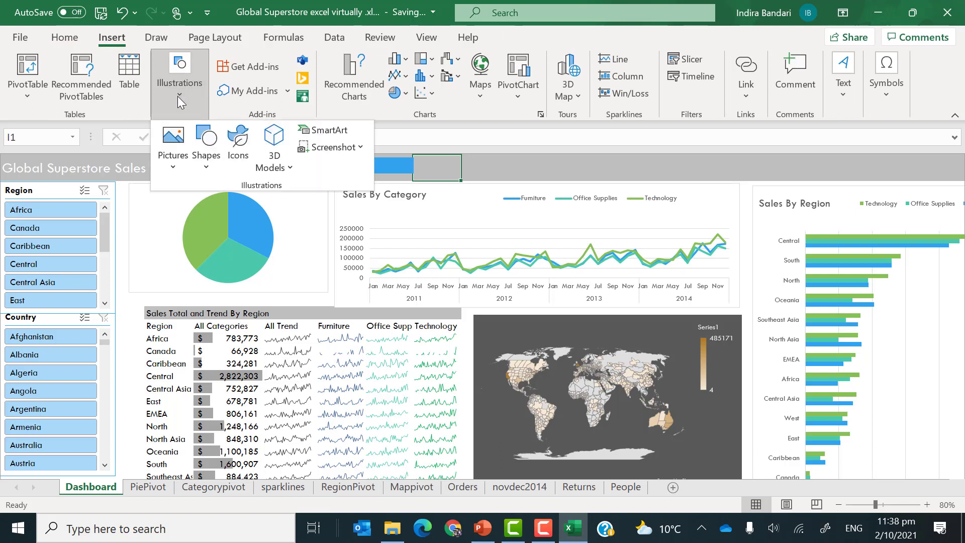
{"action": "left_click", "coordinate": [843, 99]}
{"action": "left_click", "coordinate": [844, 98]}
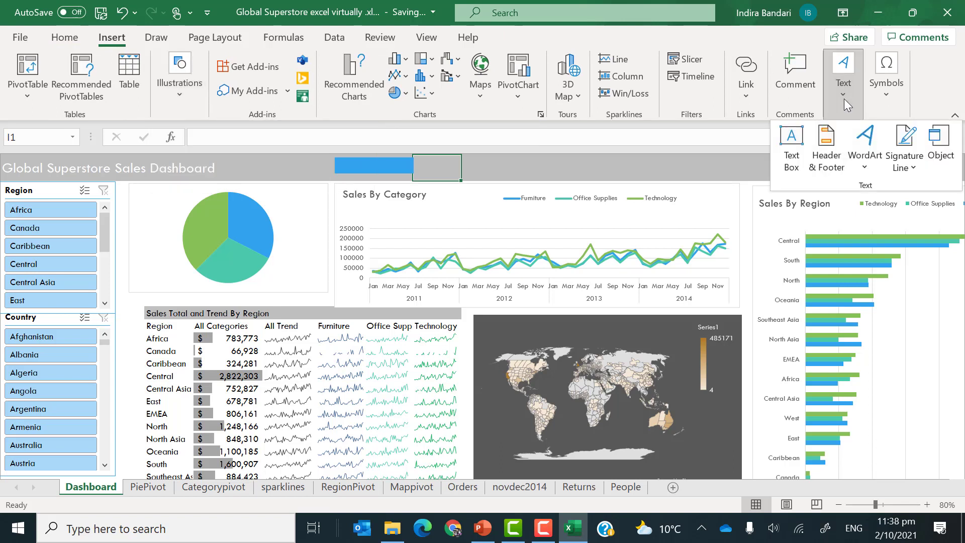
{"action": "left_click", "coordinate": [790, 143]}
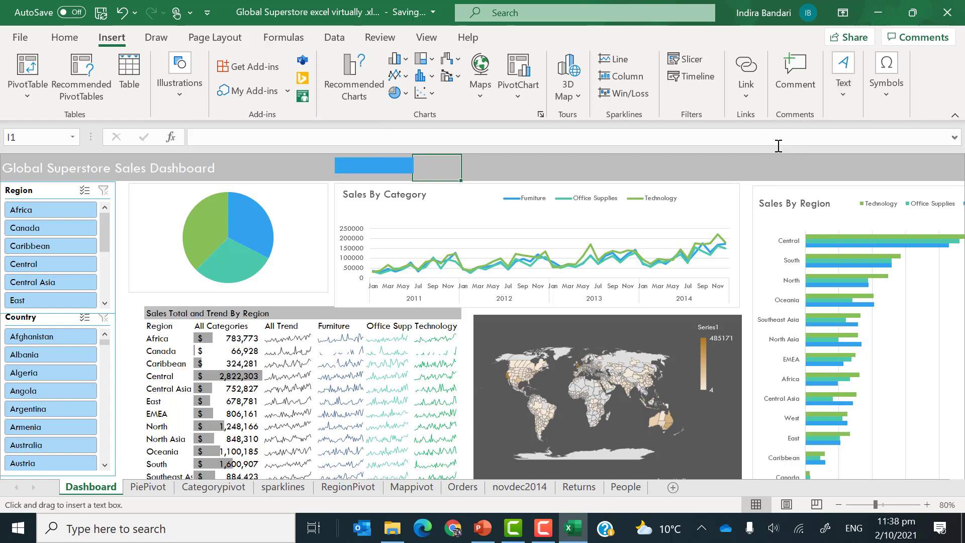
{"action": "left_click", "coordinate": [429, 167]}
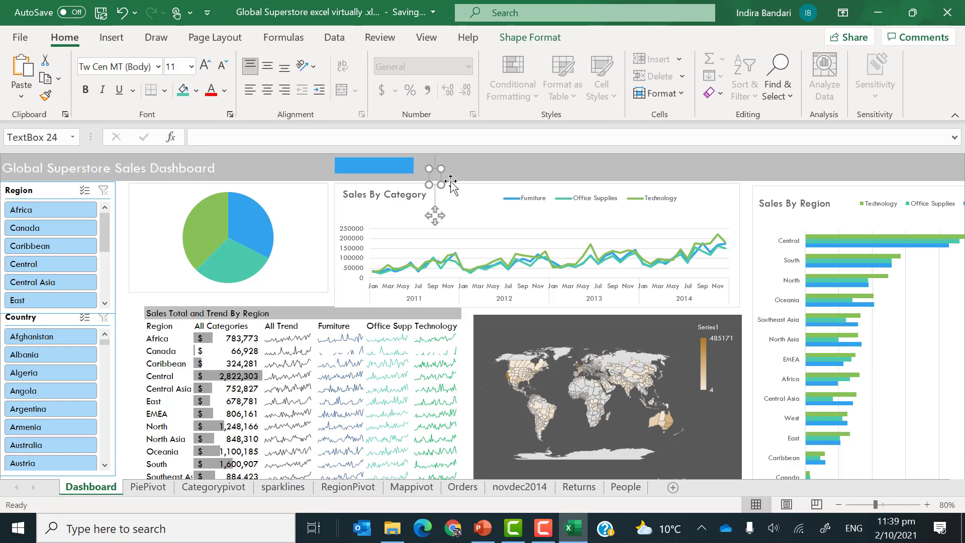
{"action": "left_click_drag", "start_coordinate": [441, 184], "coordinate": [505, 184]}
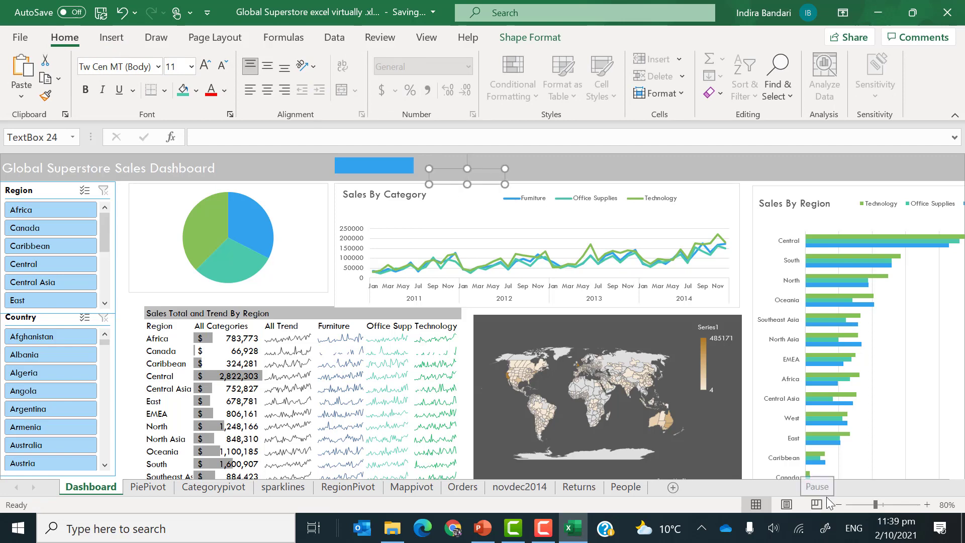
{"action": "key", "text": "Escape"}
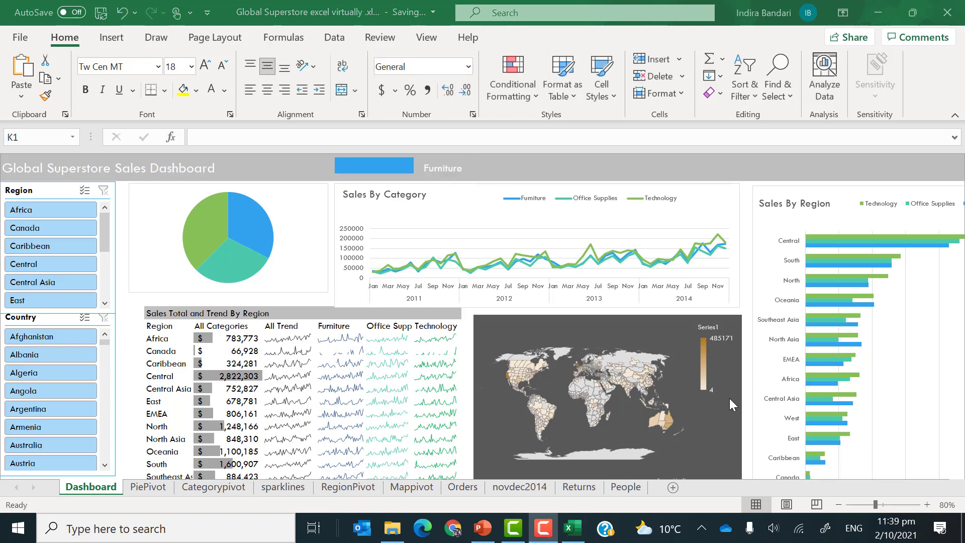
Align the Furniture label with its blue rectangle and copy the pair twice along the title banner.
{"action": "left_click", "coordinate": [426, 170]}
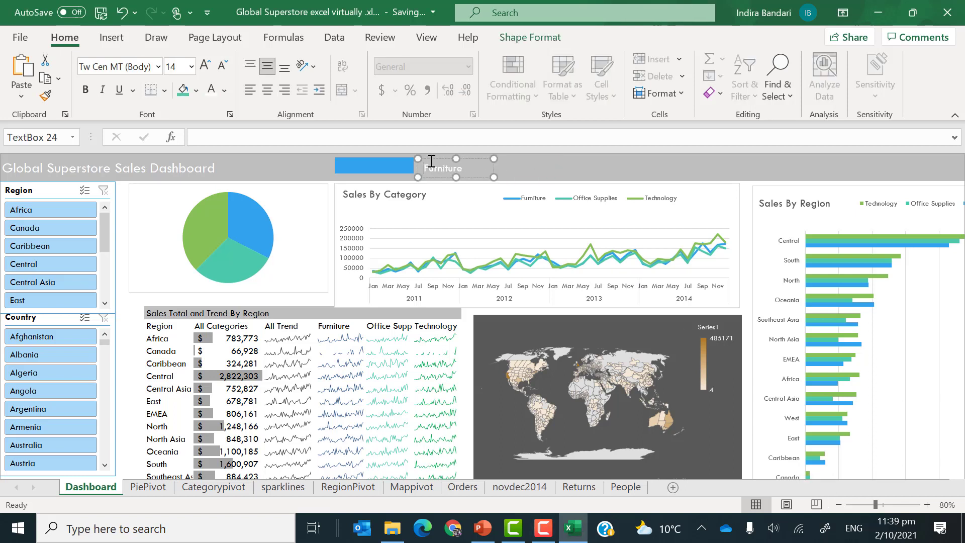
{"action": "left_click_drag", "start_coordinate": [431, 161], "coordinate": [424, 164]}
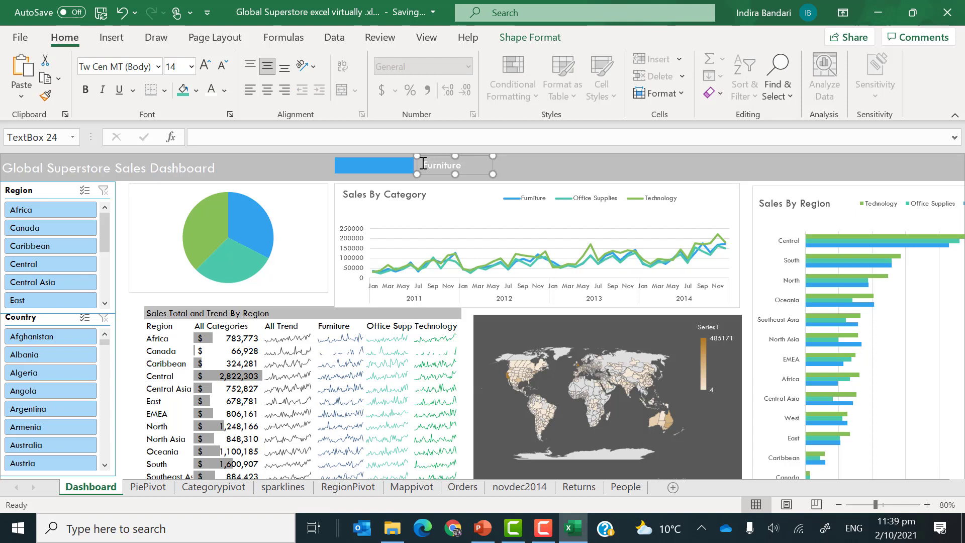
{"action": "left_click", "coordinate": [380, 162], "text": "shift"}
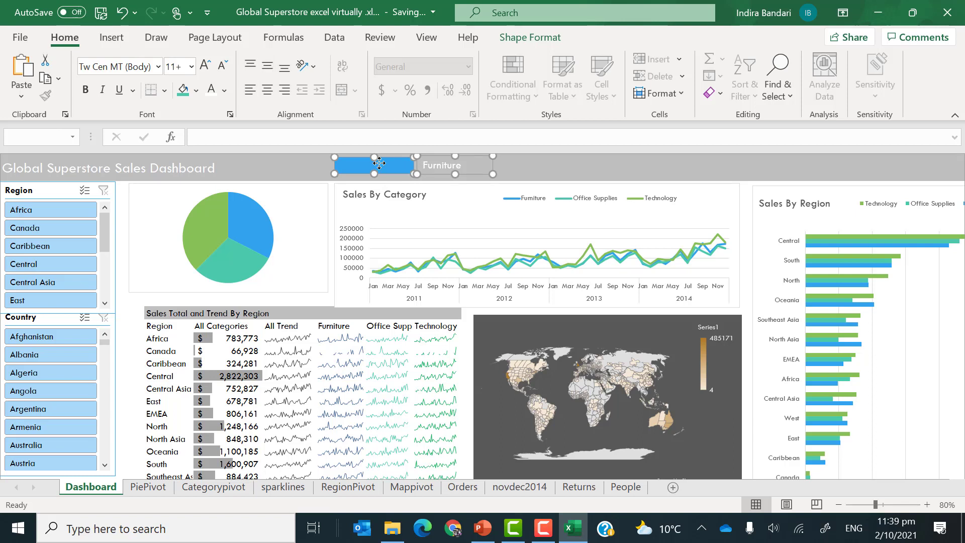
{"action": "left_click_drag", "start_coordinate": [379, 162], "coordinate": [711, 167]}
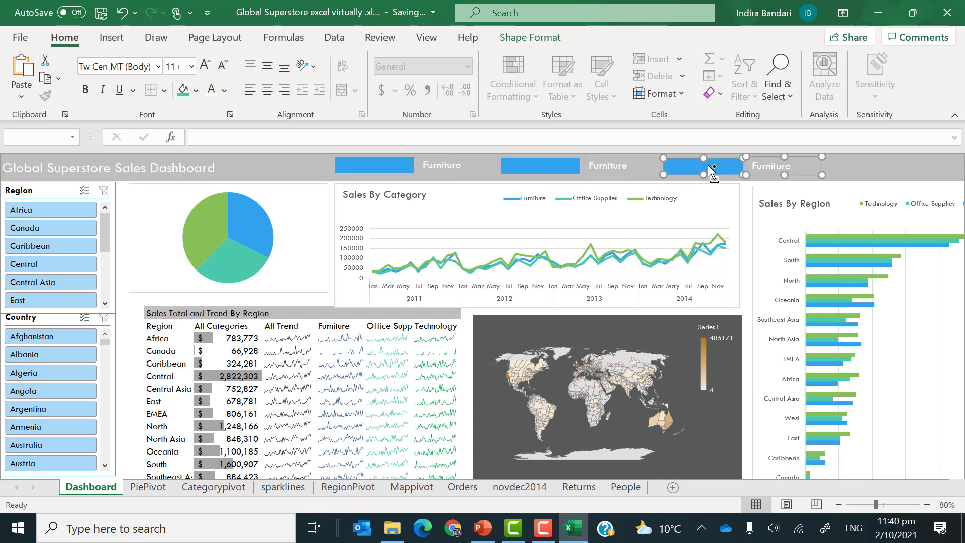
Fill the second banner rectangle with light teal and change its label to Office Supplies.
{"action": "left_click", "coordinate": [536, 165]}
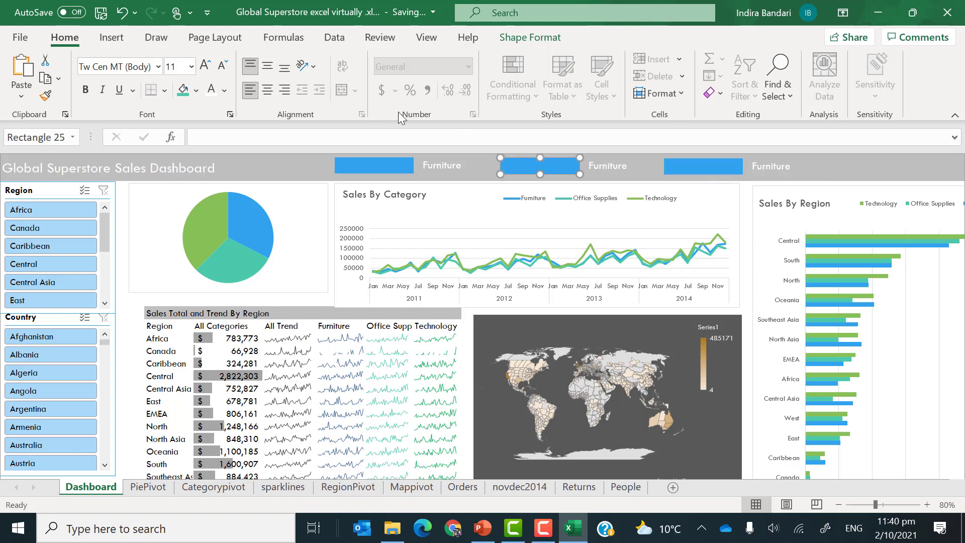
{"action": "left_click", "coordinate": [196, 90]}
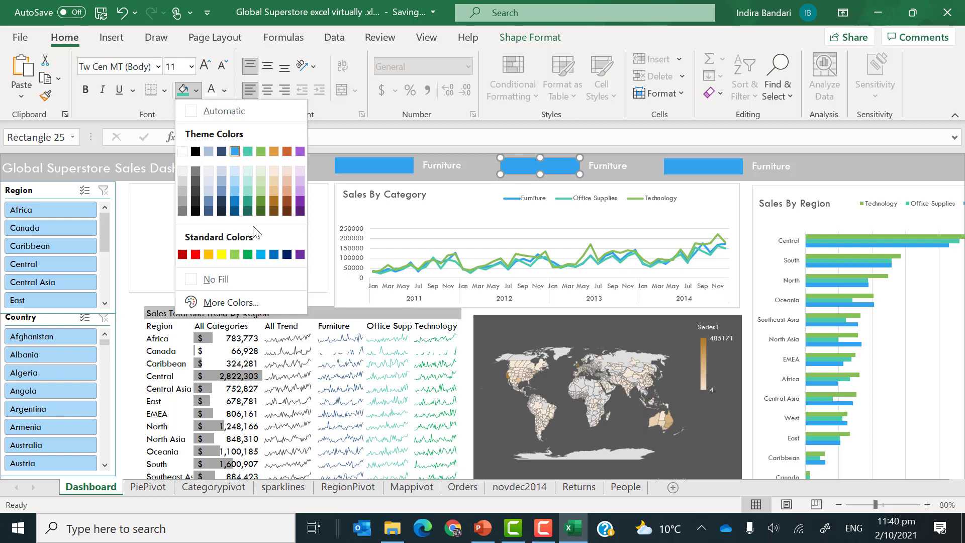
{"action": "left_click", "coordinate": [248, 188]}
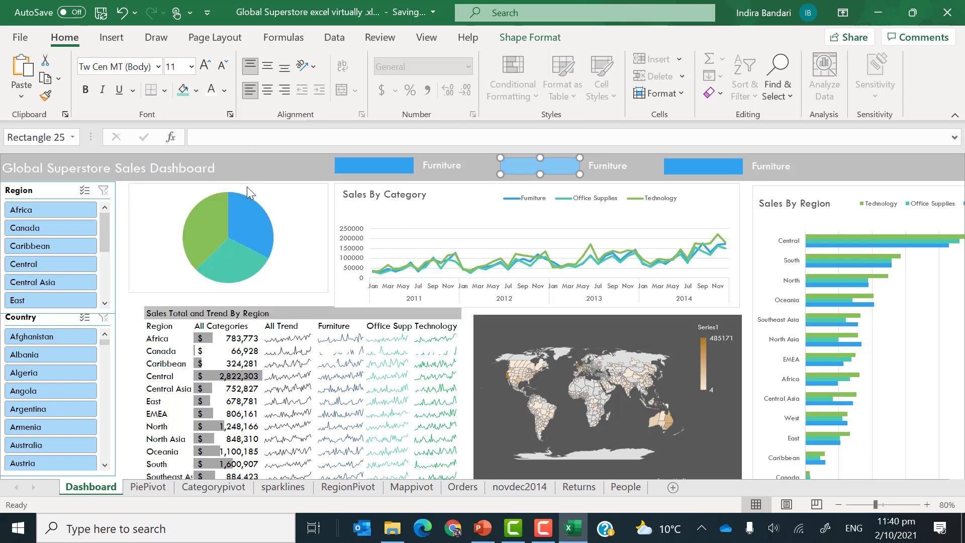
{"action": "double_click", "coordinate": [607, 167]}
{"action": "type", "text": "Office Sup"}
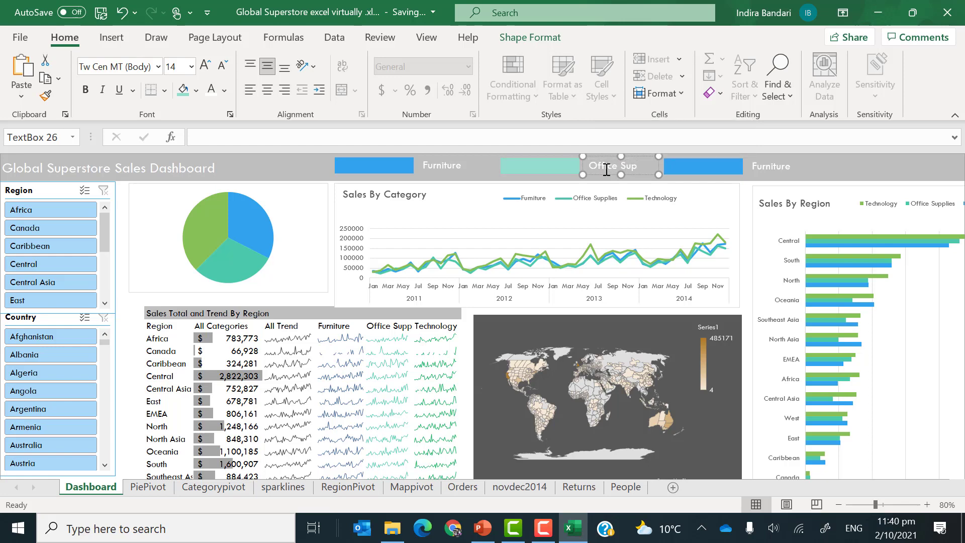
{"action": "type", "text": "plies"}
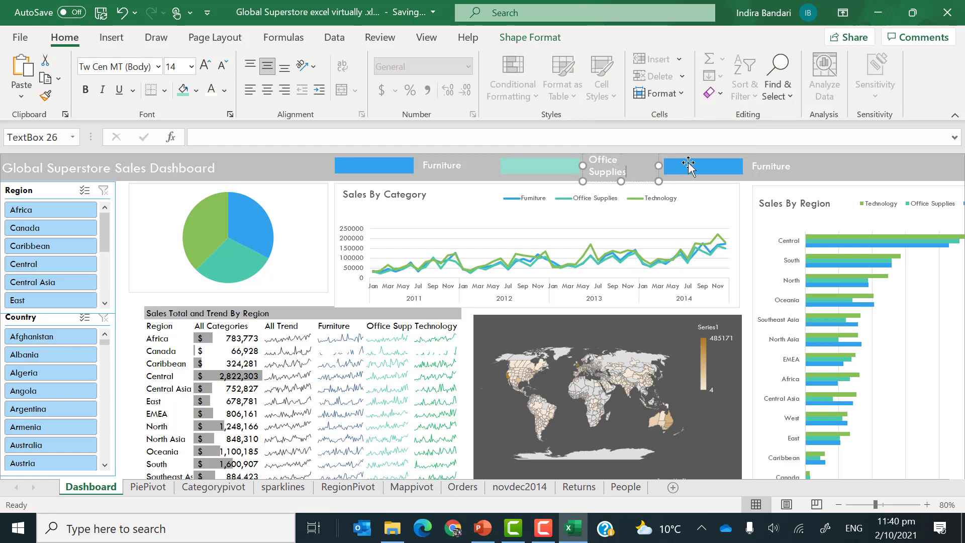
Change the third banner label to Technology and fill its rectangle with light green.
{"action": "left_click", "coordinate": [764, 162]}
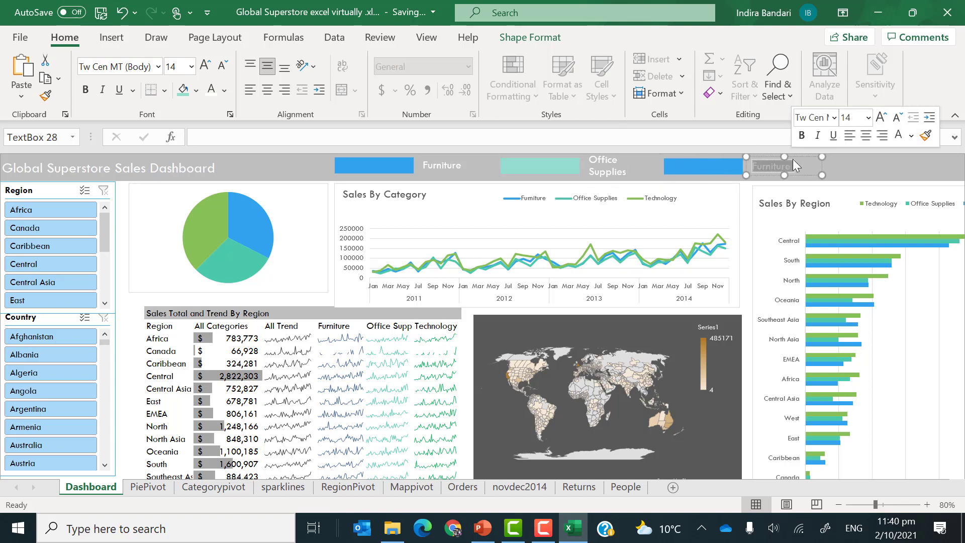
{"action": "left_click", "coordinate": [764, 170]}
{"action": "double_click", "coordinate": [764, 170]}
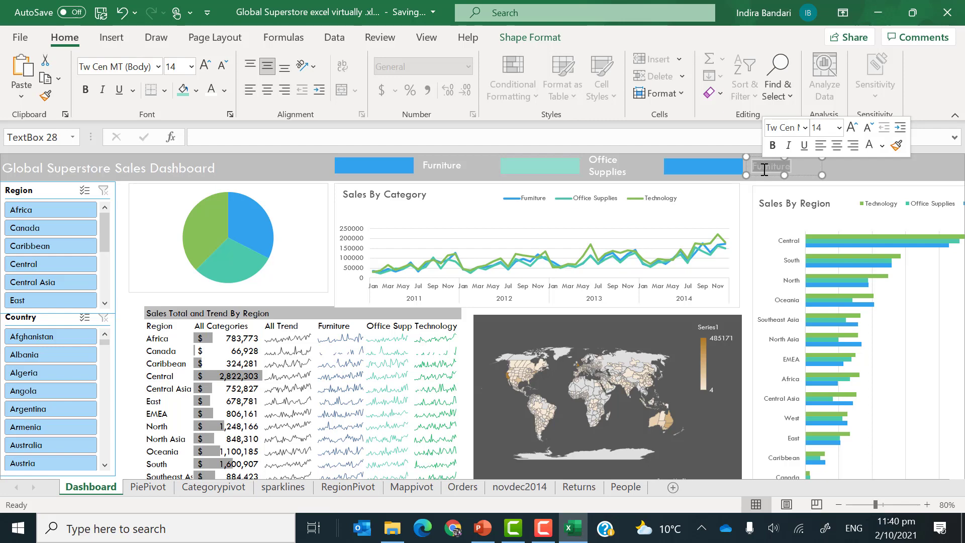
{"action": "type", "text": "Technology"}
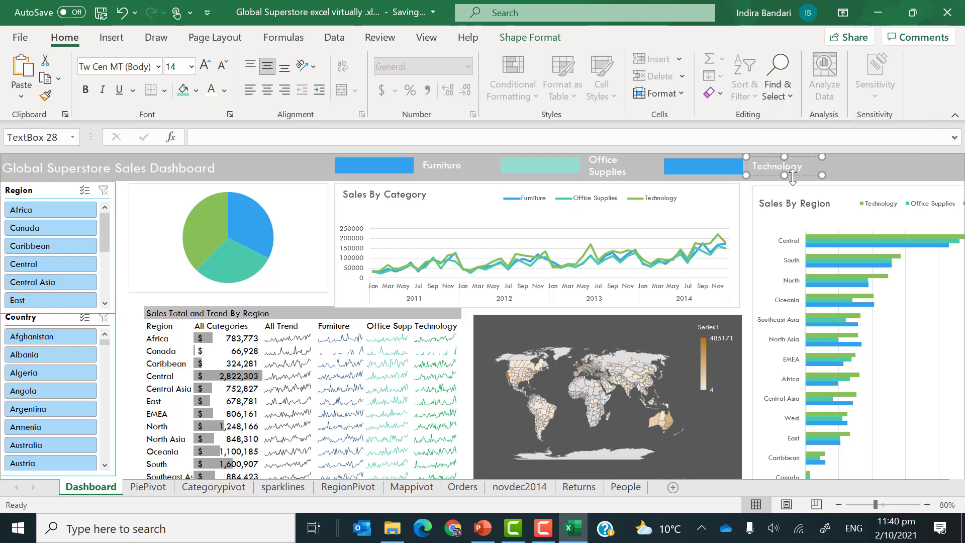
{"action": "left_click", "coordinate": [863, 172]}
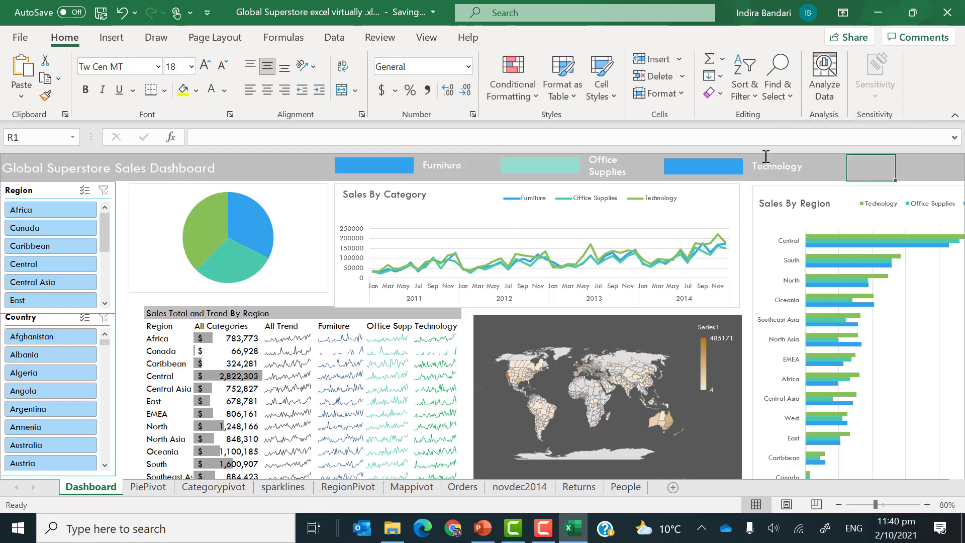
{"action": "left_click", "coordinate": [700, 169]}
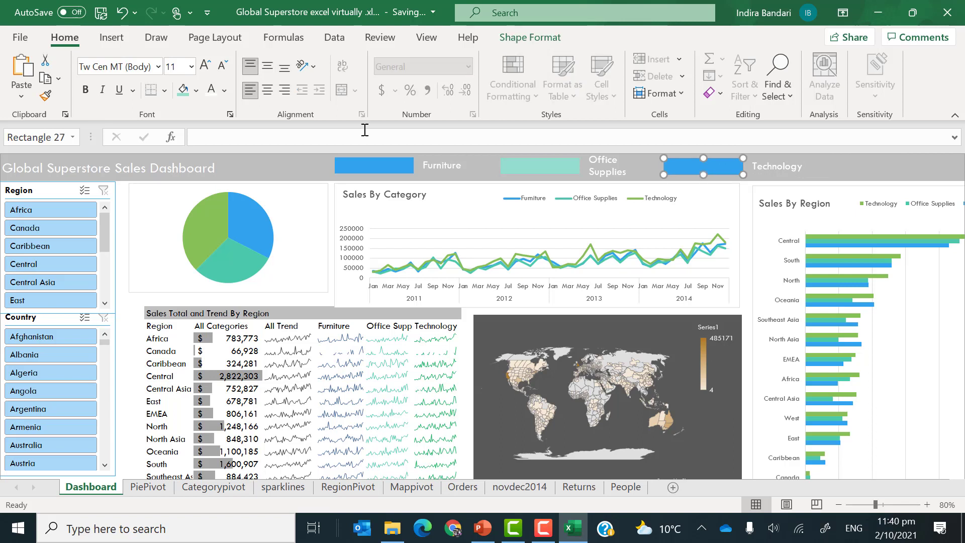
{"action": "left_click", "coordinate": [197, 91]}
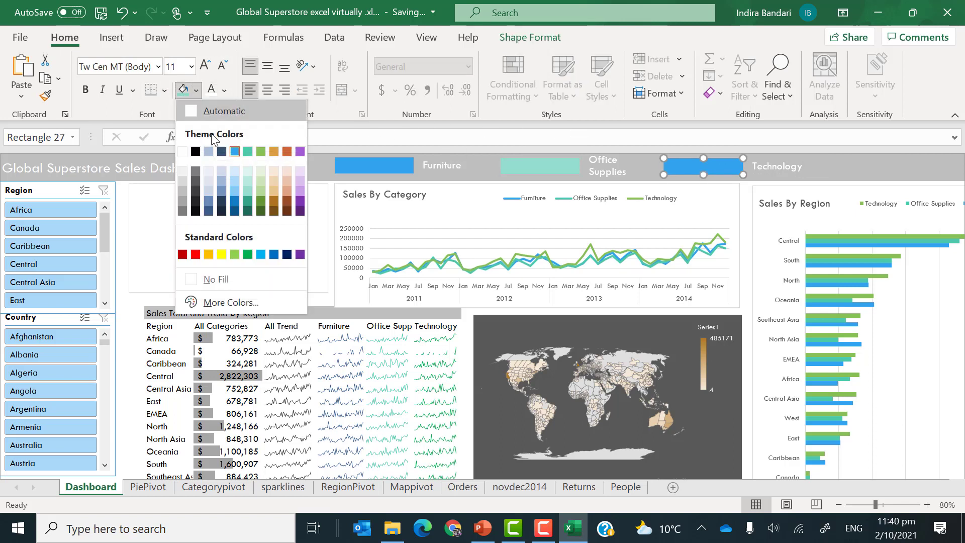
{"action": "left_click", "coordinate": [234, 254]}
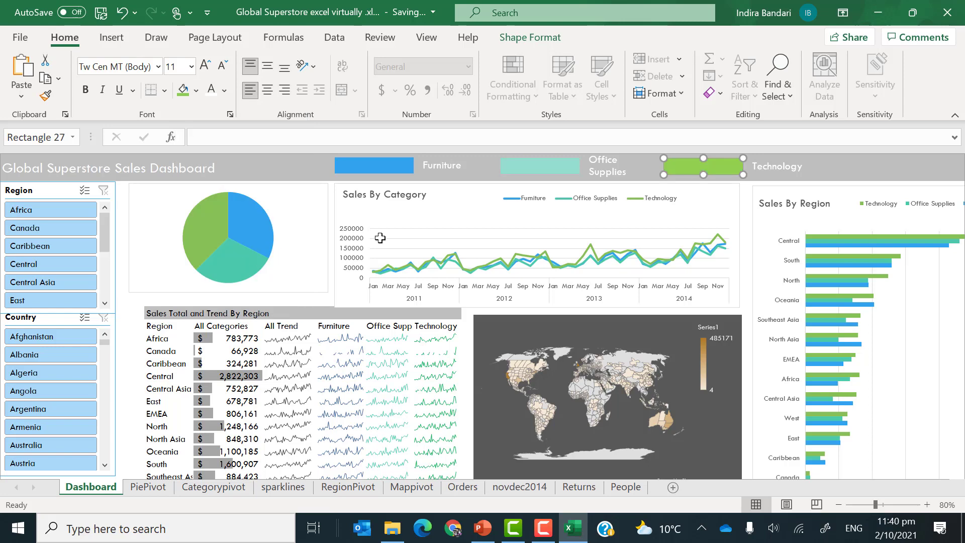
{"action": "left_click", "coordinate": [815, 172]}
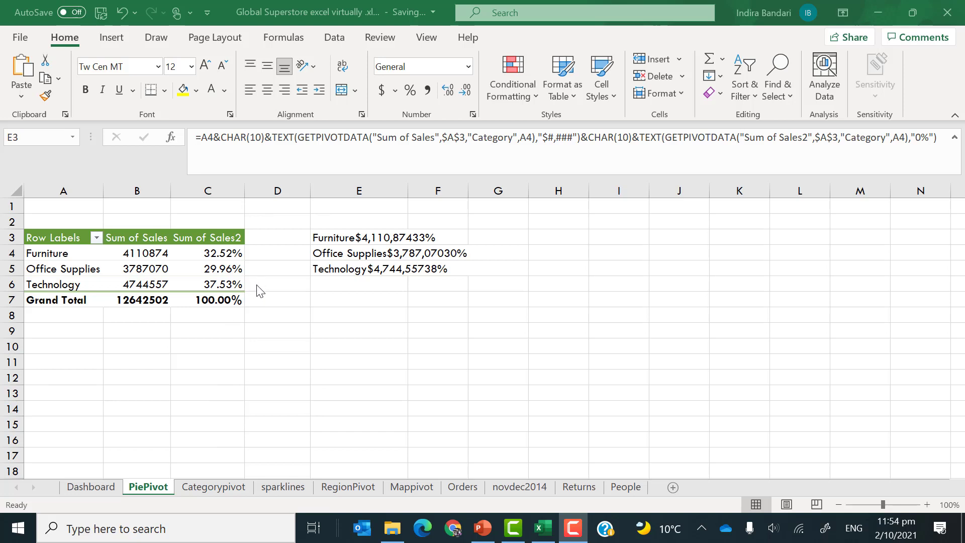
Wrap the text of the category label formulas in cells E3:E6 on the PiePivot sheet.
{"action": "left_click", "coordinate": [323, 232]}
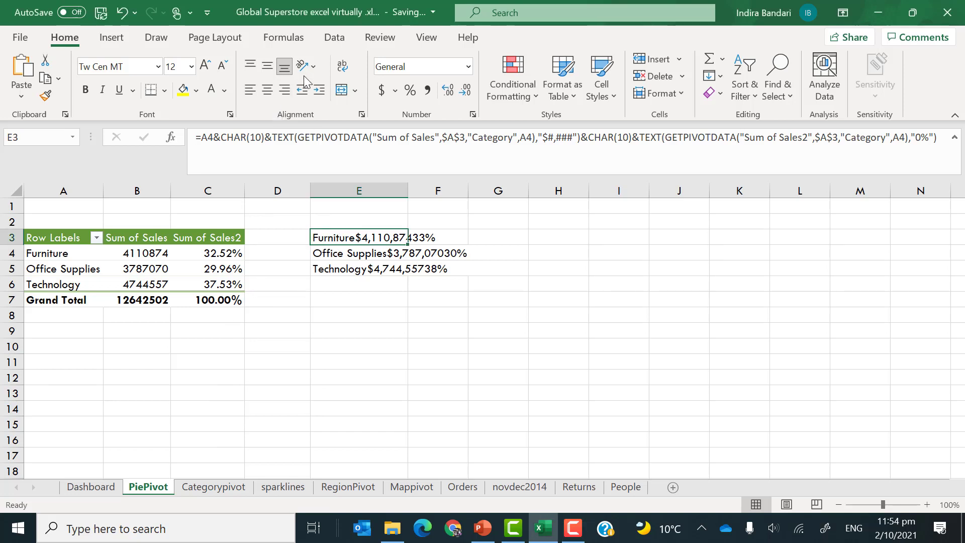
{"action": "left_click", "coordinate": [343, 73]}
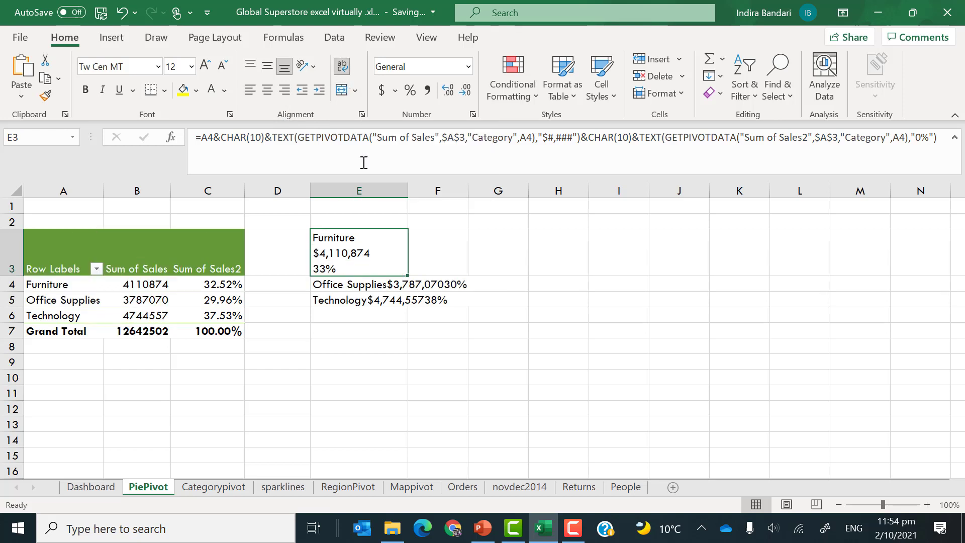
{"action": "left_click_drag", "start_coordinate": [359, 316], "coordinate": [359, 284]}
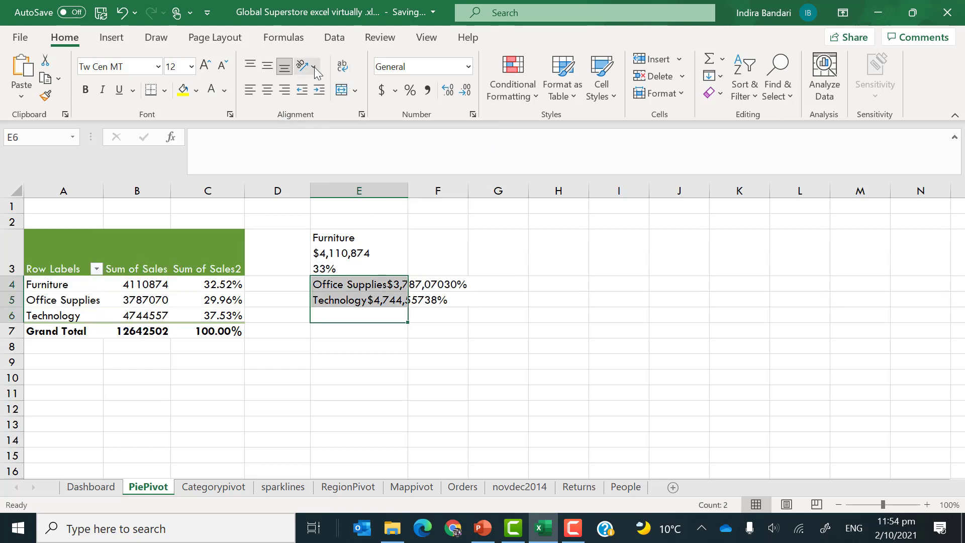
{"action": "left_click", "coordinate": [342, 73]}
{"action": "left_click", "coordinate": [357, 238]}
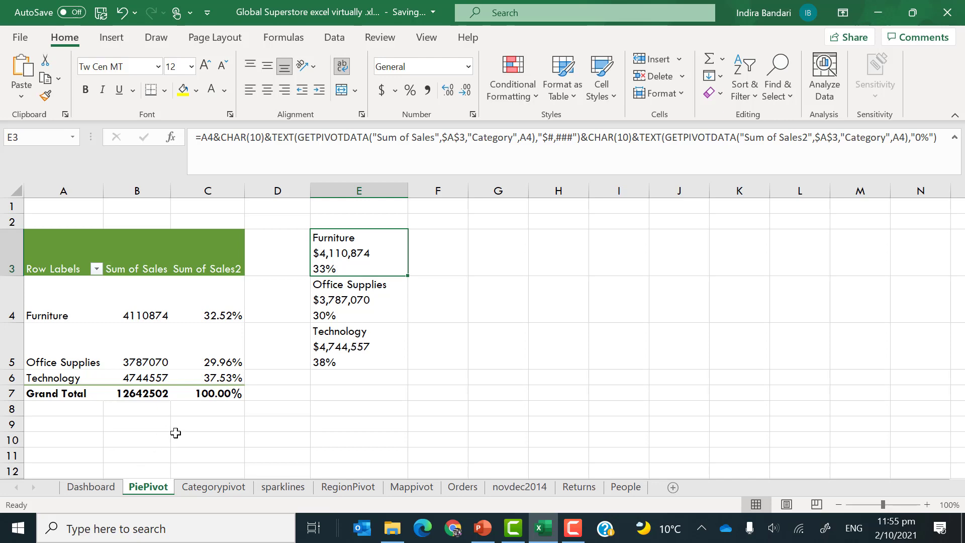
Insert an empty text box on the Dashboard sheet beside the lower right edge of the pie chart and enlarge it.
{"action": "left_click", "coordinate": [85, 487]}
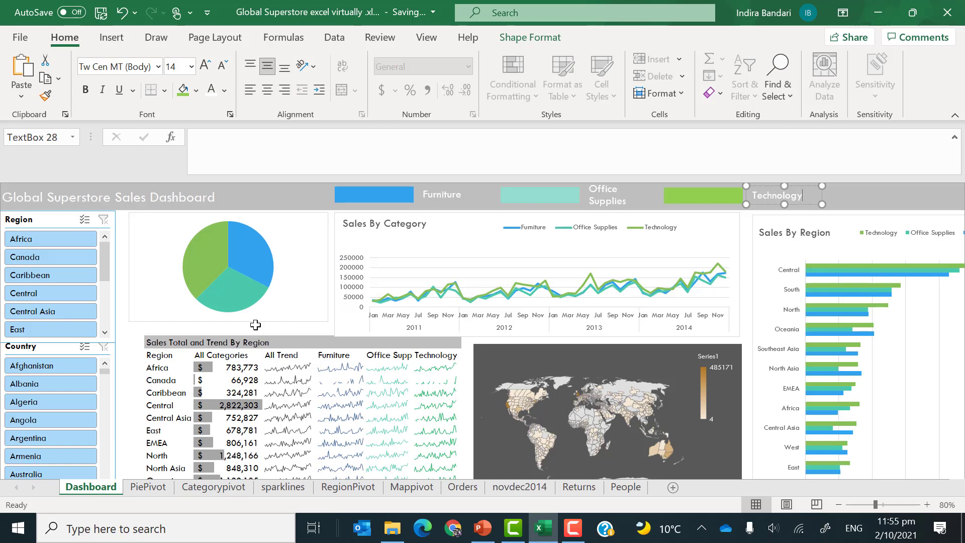
{"action": "left_click", "coordinate": [298, 257]}
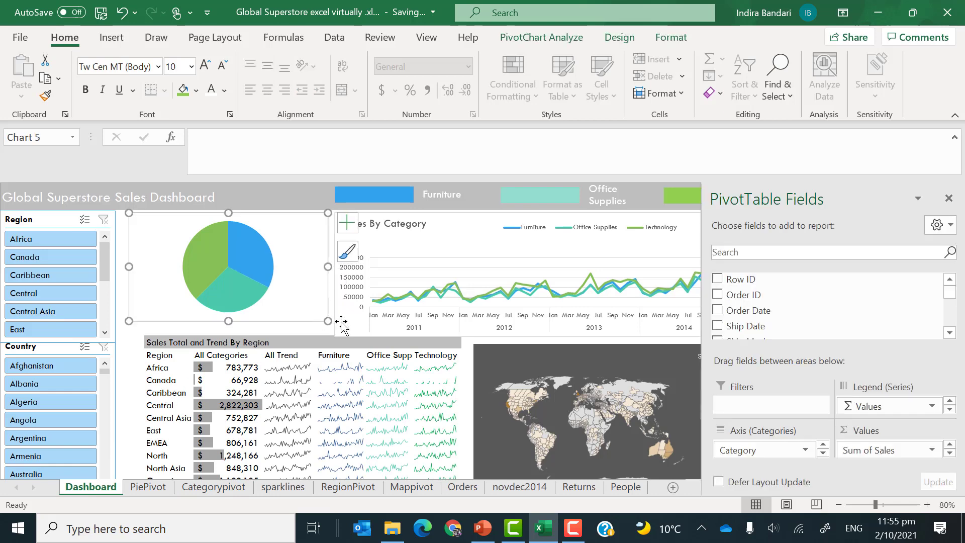
{"action": "left_click", "coordinate": [289, 300]}
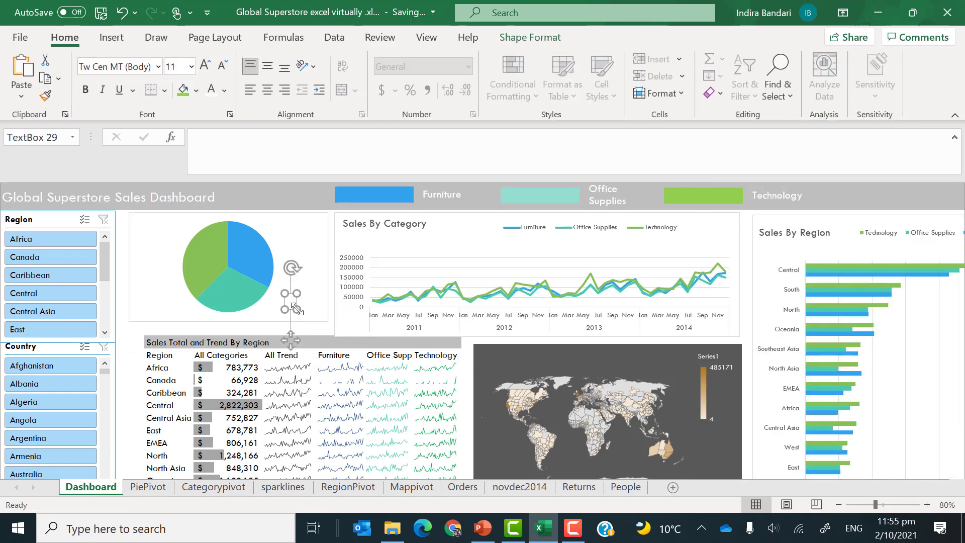
{"action": "left_click_drag", "start_coordinate": [297, 309], "coordinate": [337, 319]}
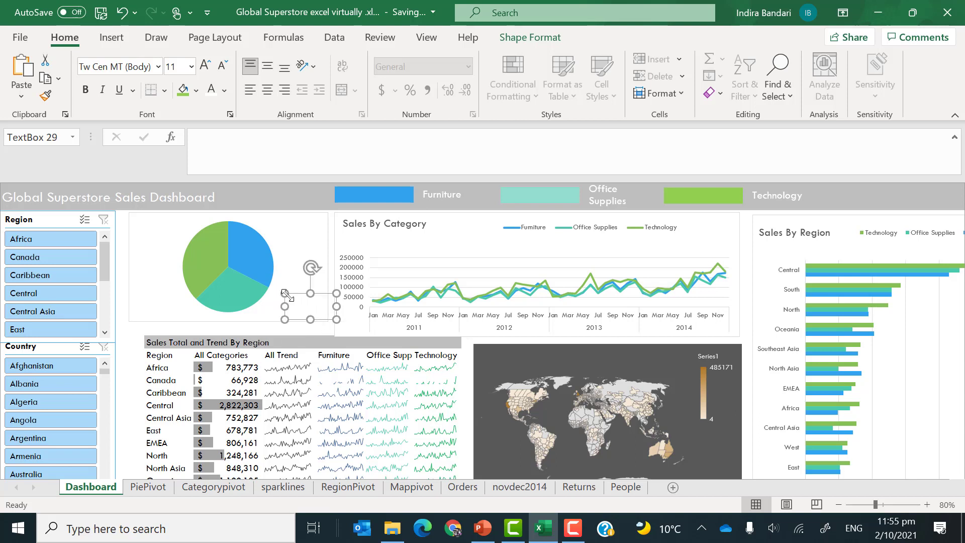
{"action": "left_click_drag", "start_coordinate": [285, 293], "coordinate": [270, 285]}
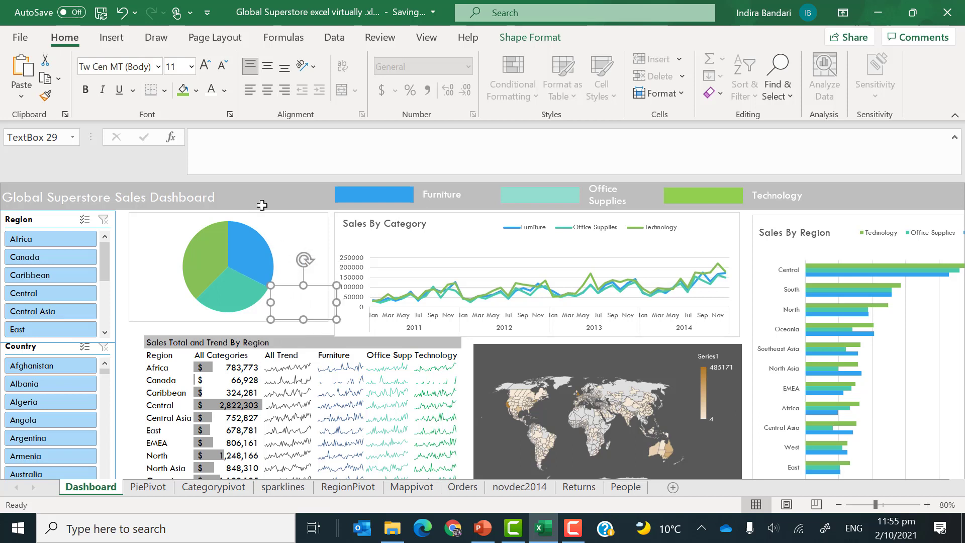
Link the new text box to the Furniture label with the formula =PiePivot!E3.
{"action": "left_click", "coordinate": [238, 151]}
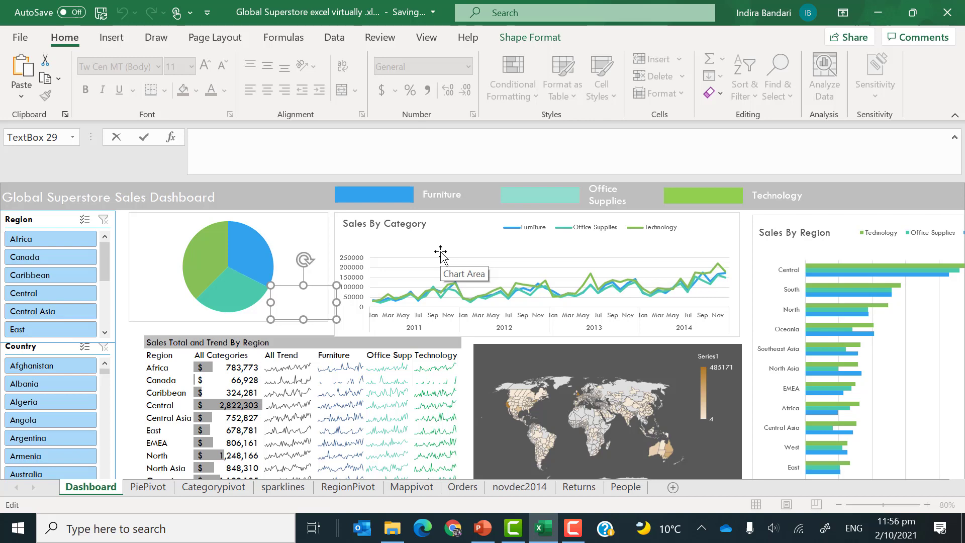
{"action": "type", "text": "="}
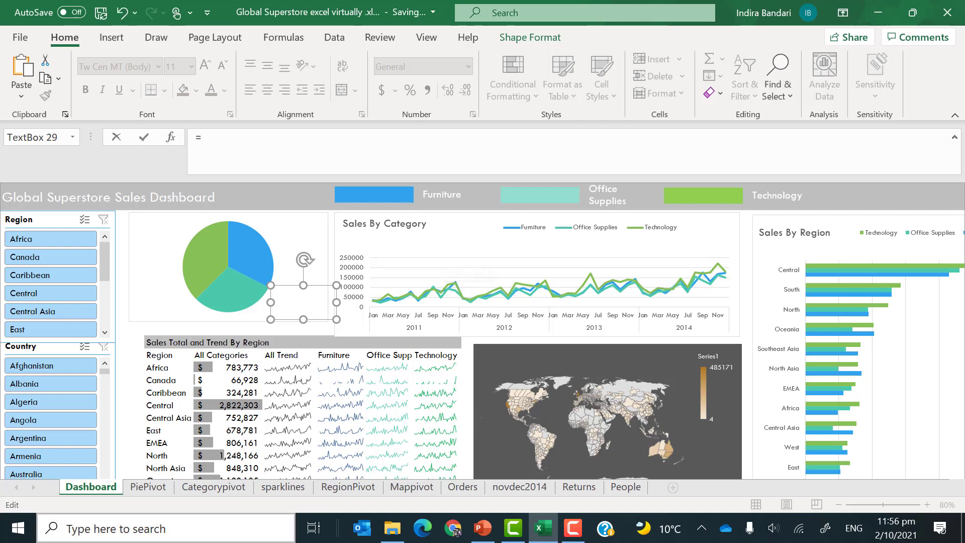
{"action": "left_click", "coordinate": [148, 487]}
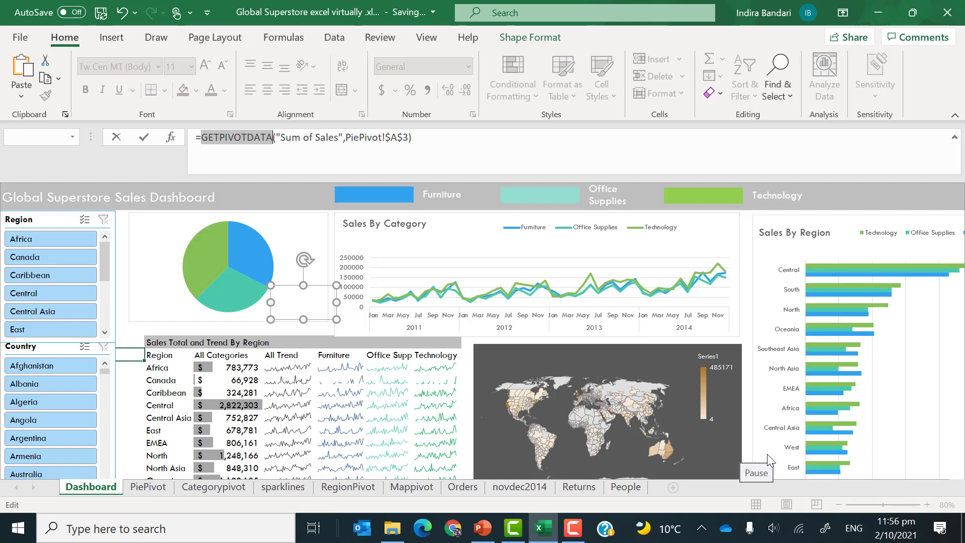
{"action": "left_click", "coordinate": [336, 254]}
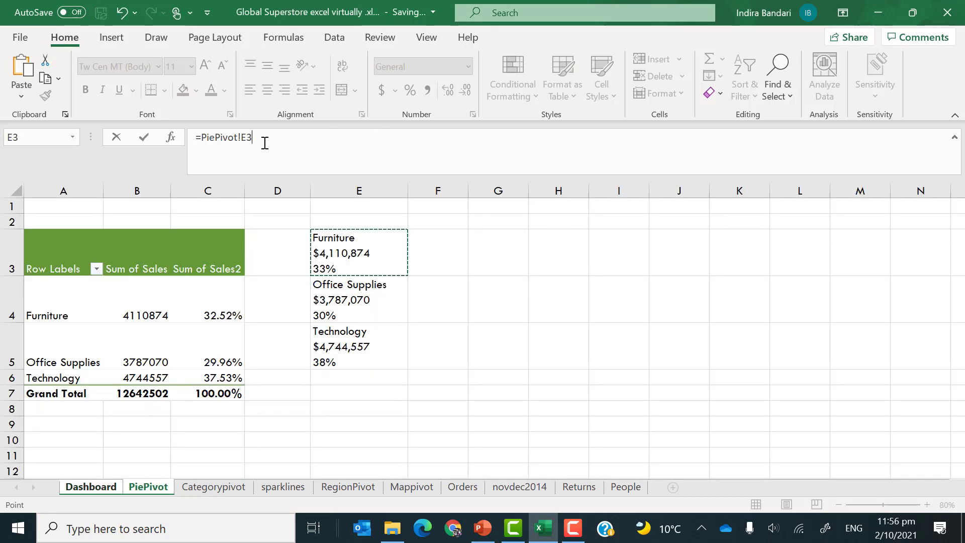
{"action": "key", "text": "Return"}
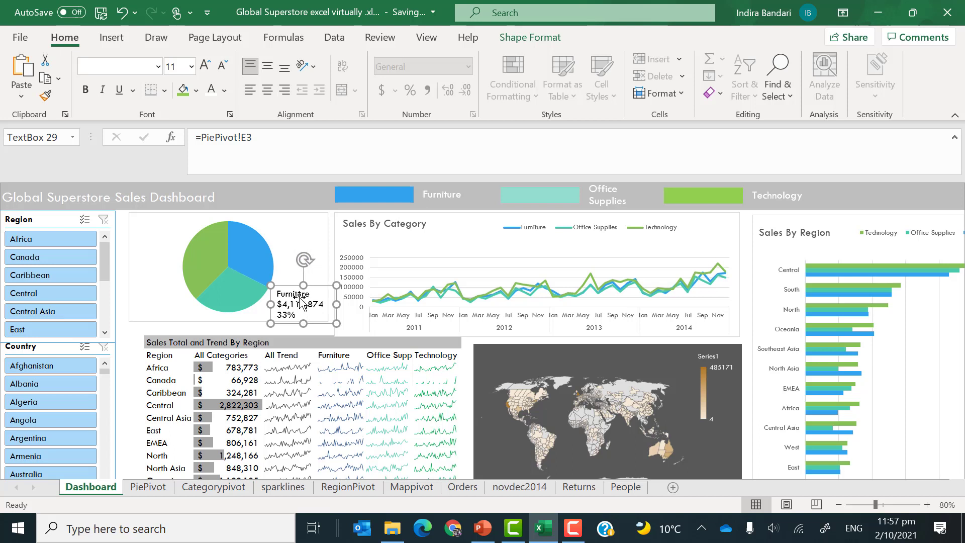
Copy the Furniture label beside the blue pie slice and relink the original text box to =PiePivot!E4 for Office Supplies.
{"action": "left_click_drag", "start_coordinate": [300, 299], "coordinate": [294, 223]}
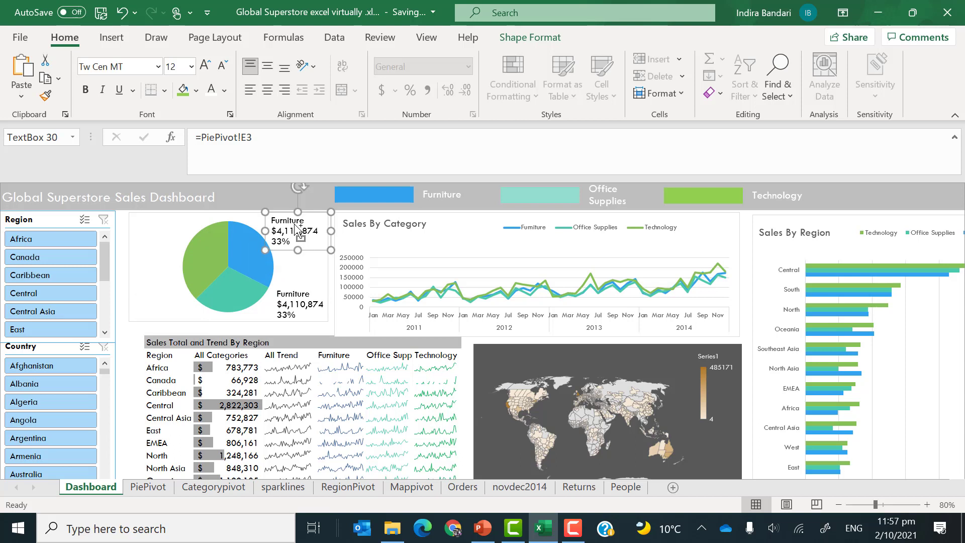
{"action": "left_click", "coordinate": [299, 301]}
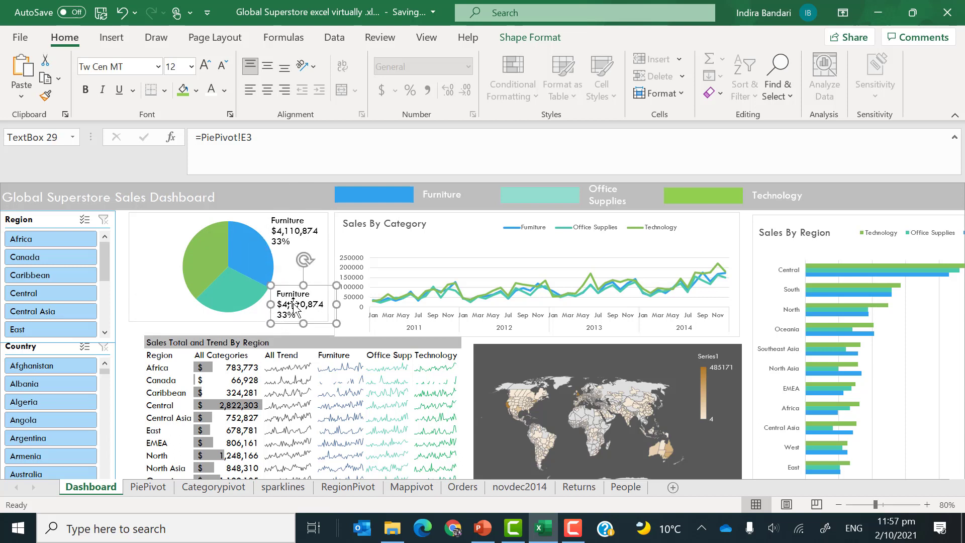
{"action": "left_click", "coordinate": [263, 137]}
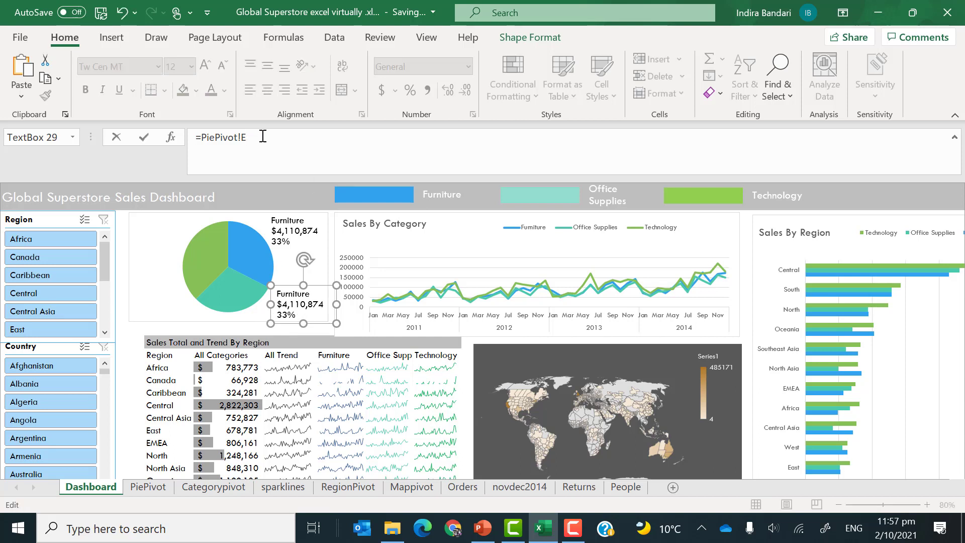
{"action": "key", "text": "Return"}
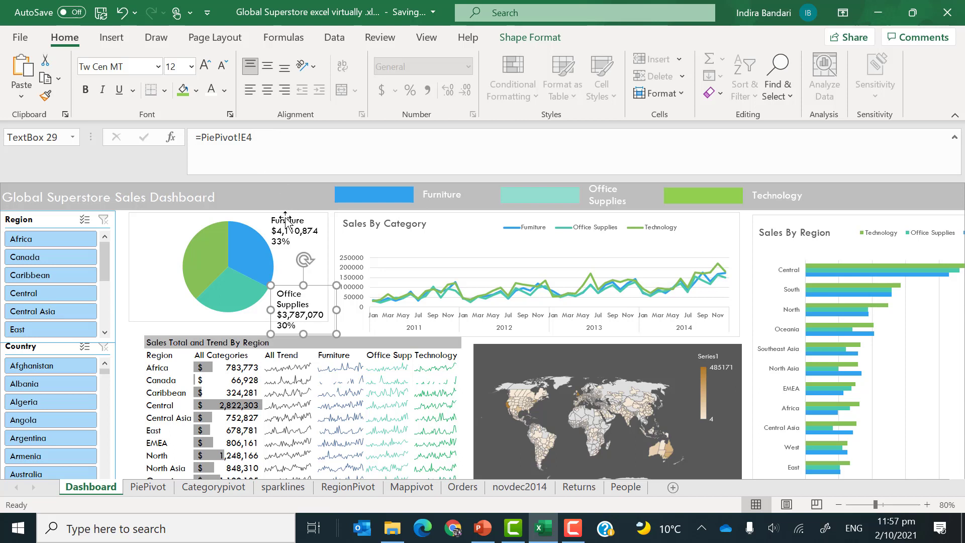
Copy the Office Supplies label beside the green pie slice and link the copy to =PiePivot!E5 for Technology.
{"action": "left_click_drag", "start_coordinate": [297, 310], "coordinate": [157, 247]}
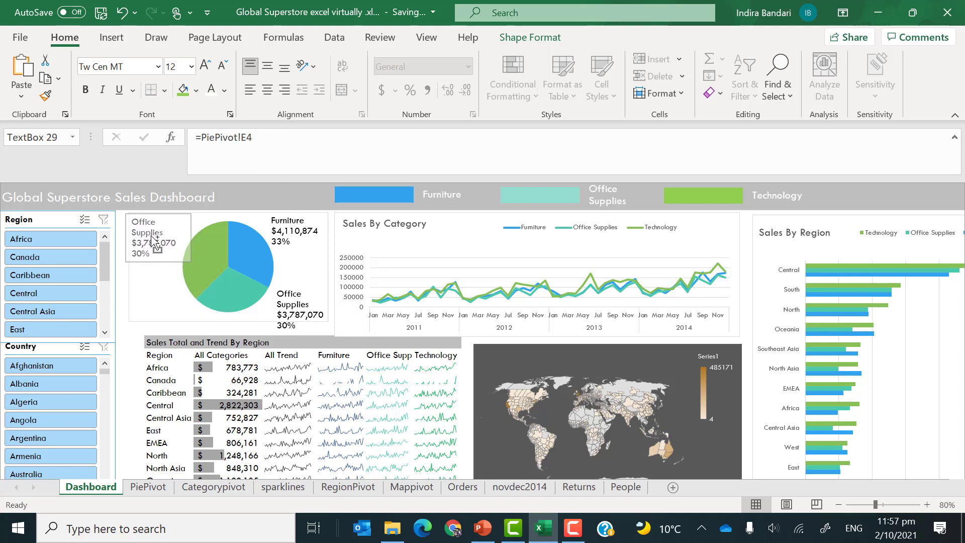
{"action": "left_click", "coordinate": [263, 137]}
{"action": "key", "text": "BackSpace"}
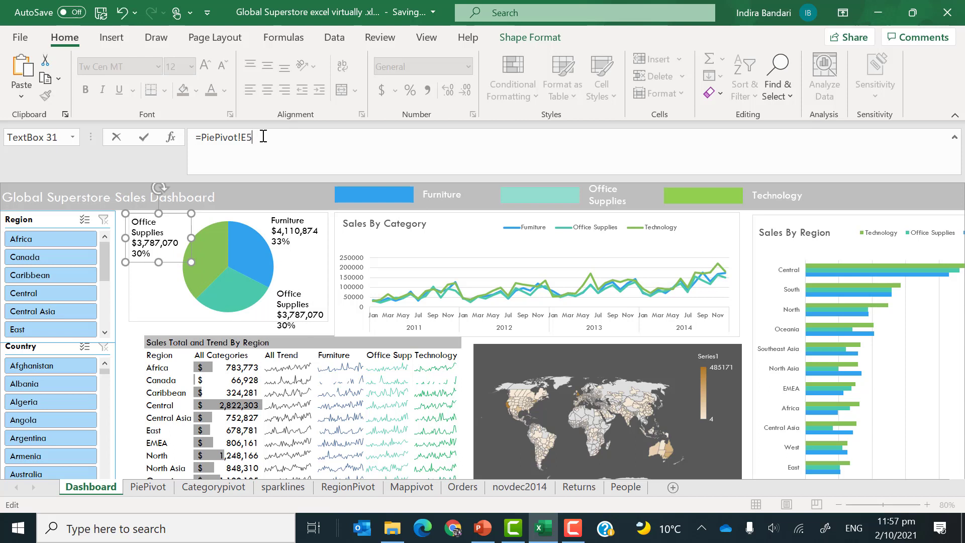
{"action": "key", "text": "Return"}
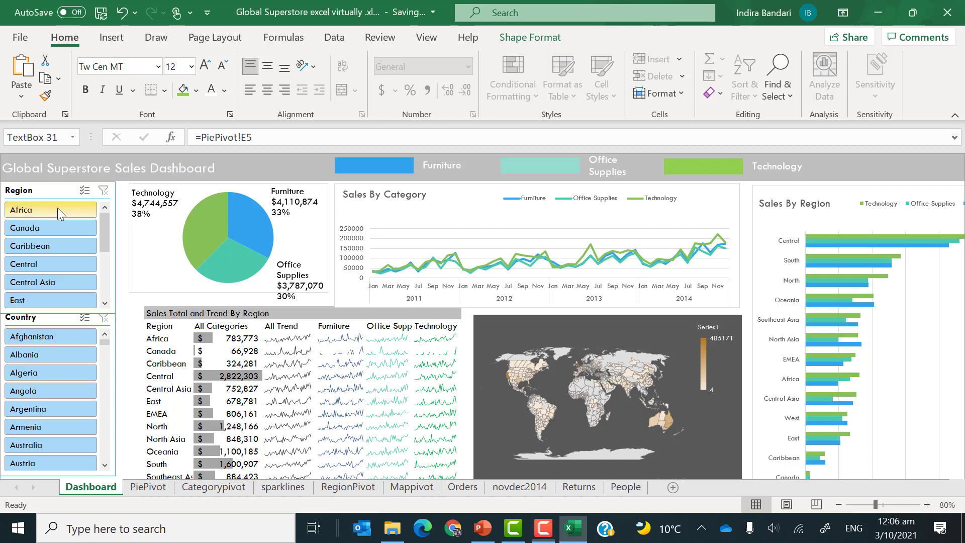
Connect the Region slicer to the pivot tables on the Mappivot, PiePivot, RegionPivot and sparklines sheets.
{"action": "left_click", "coordinate": [84, 216]}
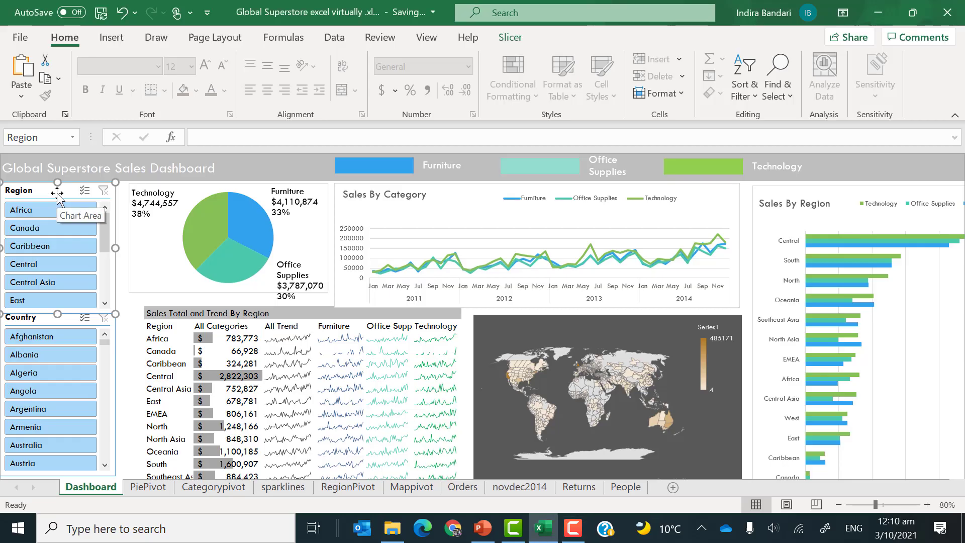
{"action": "right_click", "coordinate": [56, 193]}
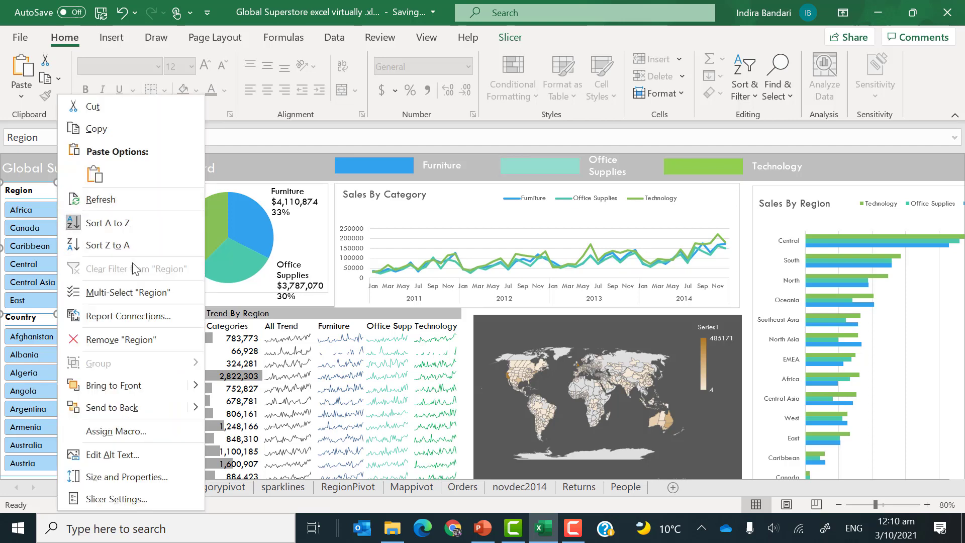
{"action": "left_click", "coordinate": [119, 316]}
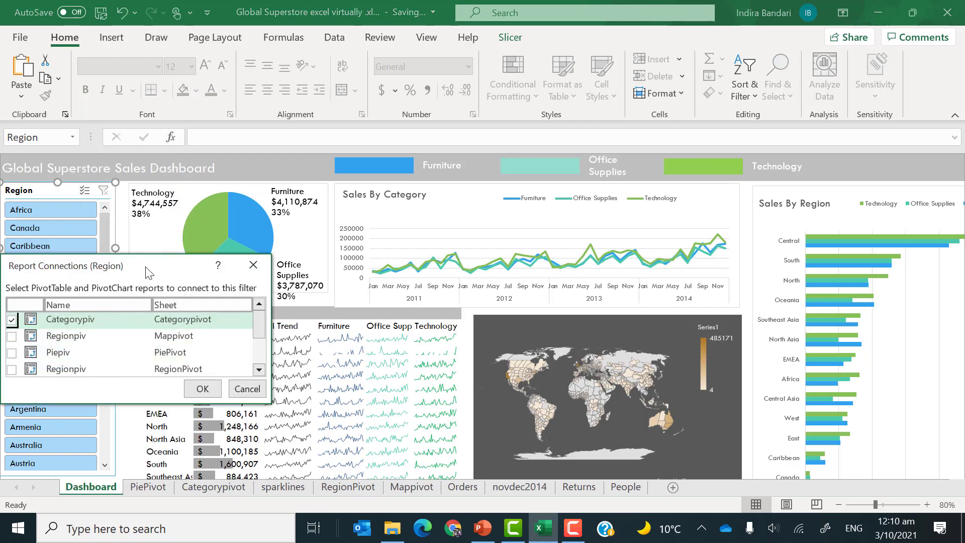
{"action": "left_click_drag", "start_coordinate": [149, 273], "coordinate": [523, 226]}
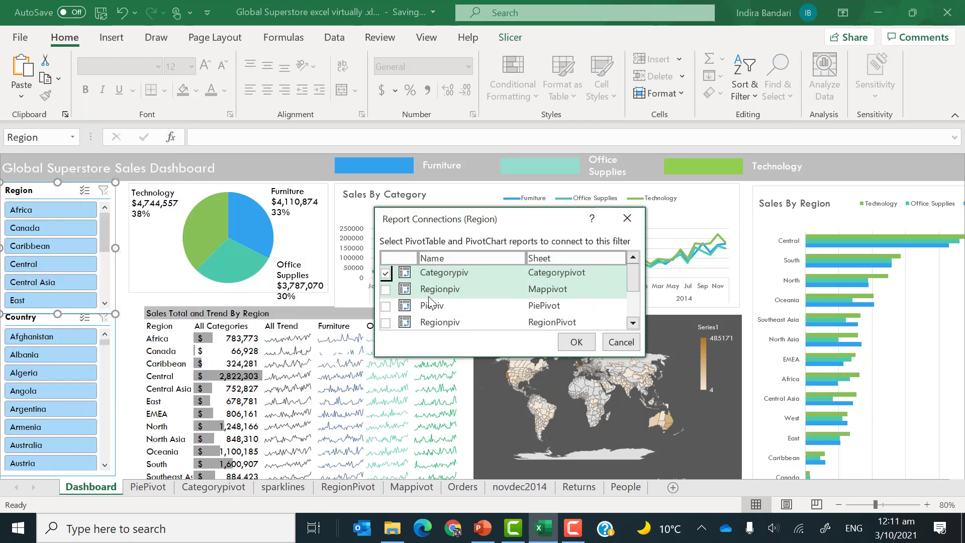
{"action": "left_click", "coordinate": [385, 290]}
{"action": "left_click", "coordinate": [386, 307]}
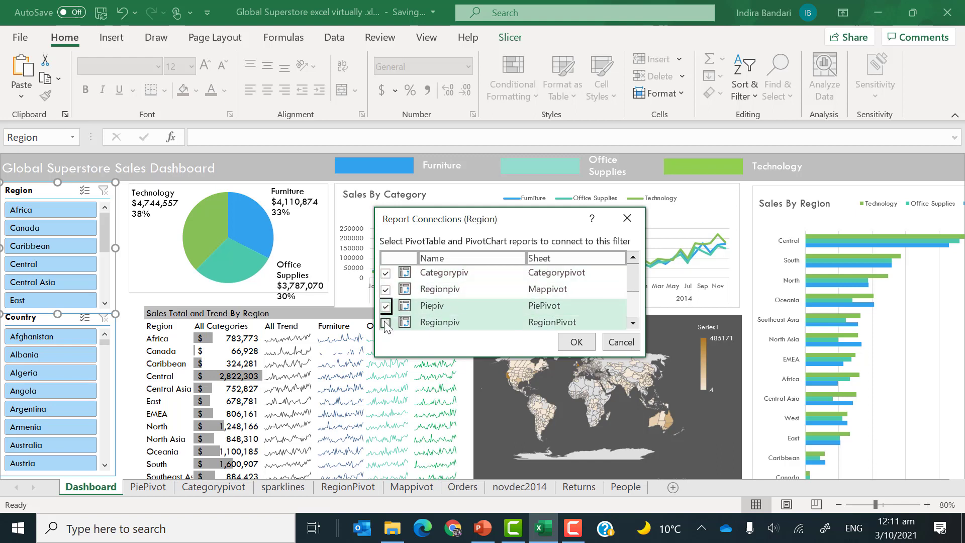
{"action": "mouse_move", "coordinate": [632, 278]}
{"action": "left_mouse_down"}
{"action": "mouse_move", "coordinate": [629, 309]}
{"action": "mouse_move", "coordinate": [633, 291]}
{"action": "left_mouse_up"}
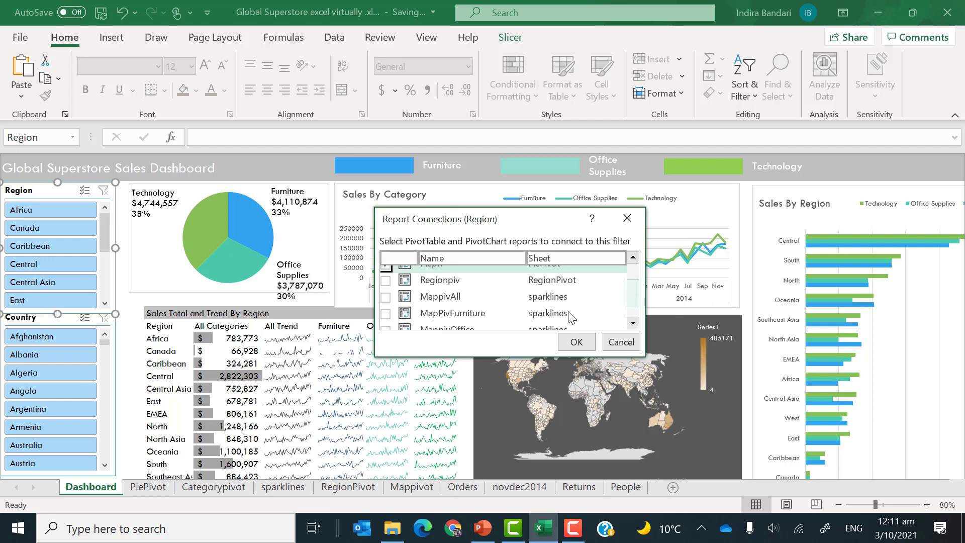
{"action": "left_click", "coordinate": [386, 280]}
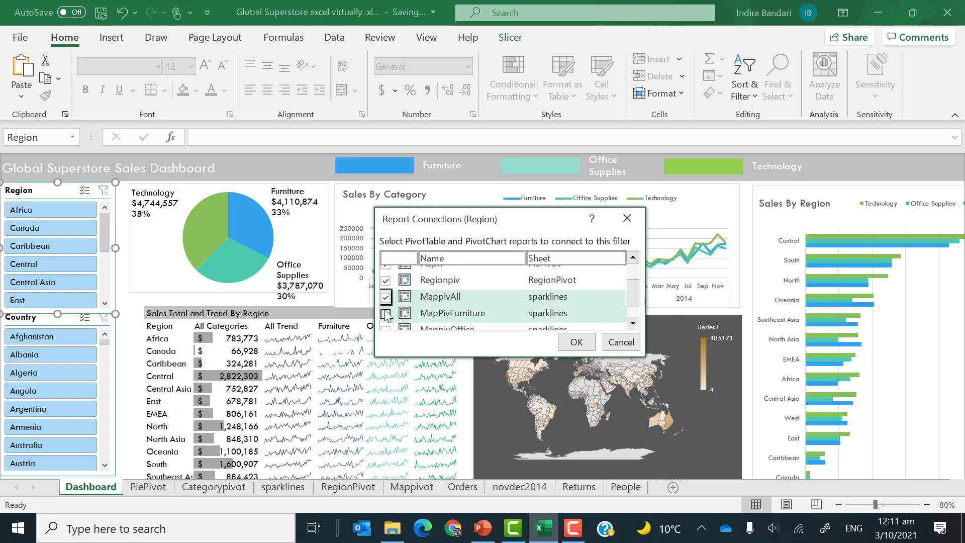
{"action": "key", "text": "Return"}
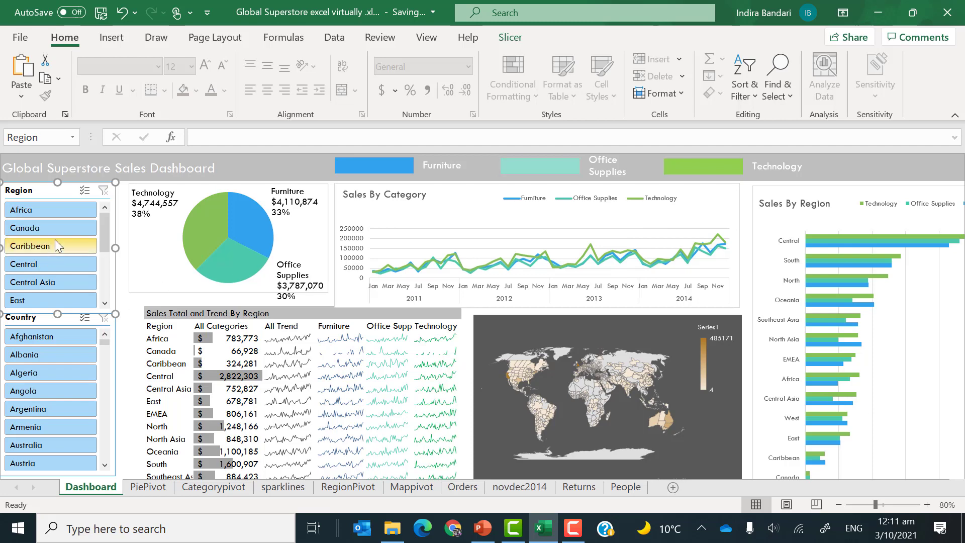
Filter the dashboard to Africa with the Region slicer and clear the filter again.
{"action": "left_click", "coordinate": [65, 213]}
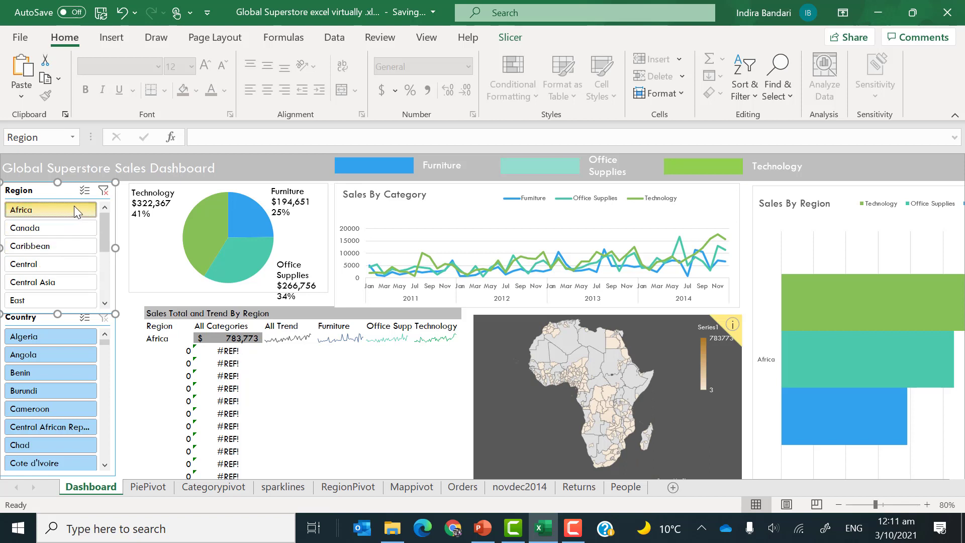
{"action": "left_click", "coordinate": [104, 191]}
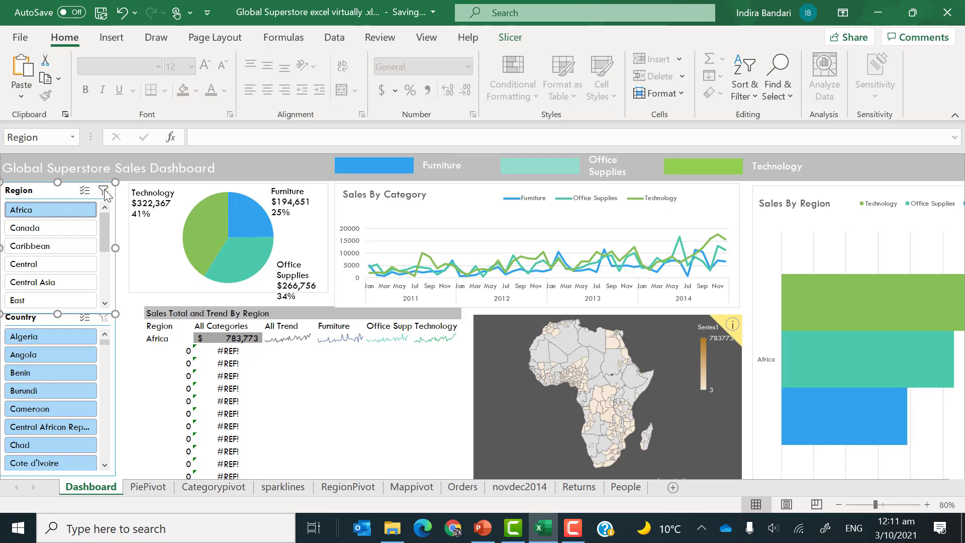